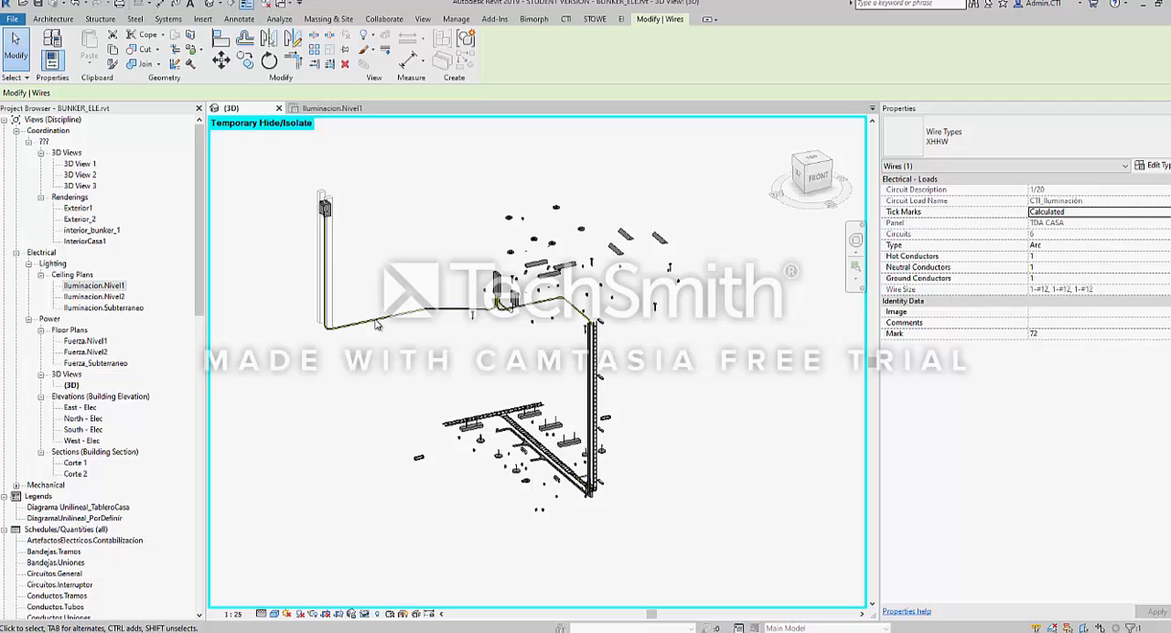
# Open the Iluminacion.Nivel1 ceiling plan and inspect the circuit 6 wire run by selecting its TDA CASA tag
pyautogui.scroll(2, 374, 320)
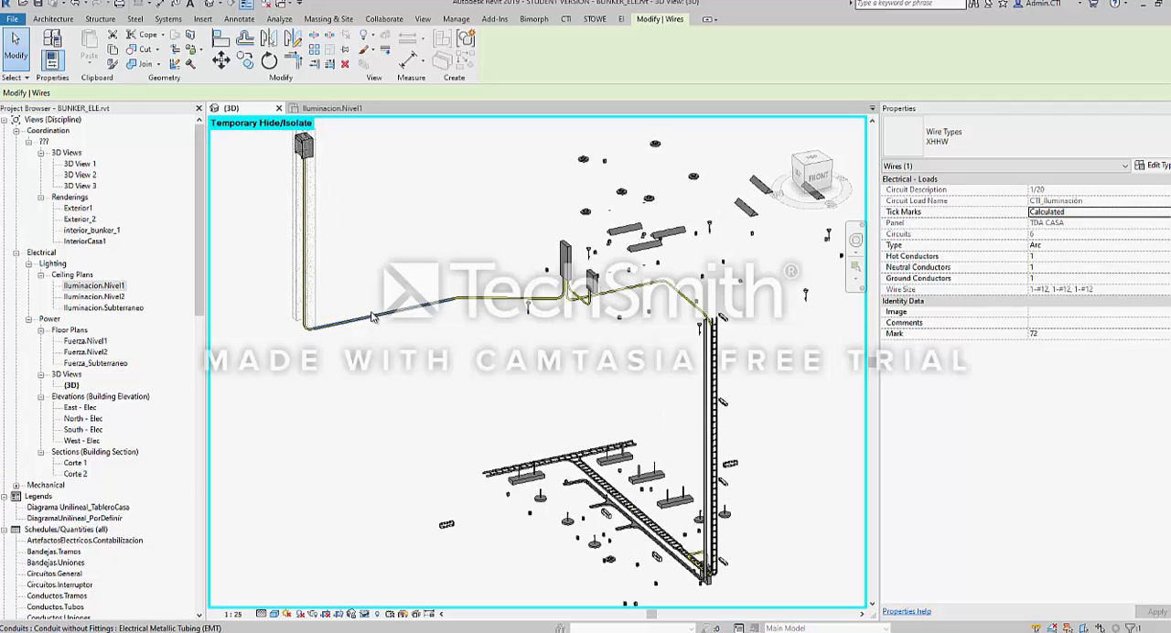
pyautogui.scroll(-1, 373, 319)
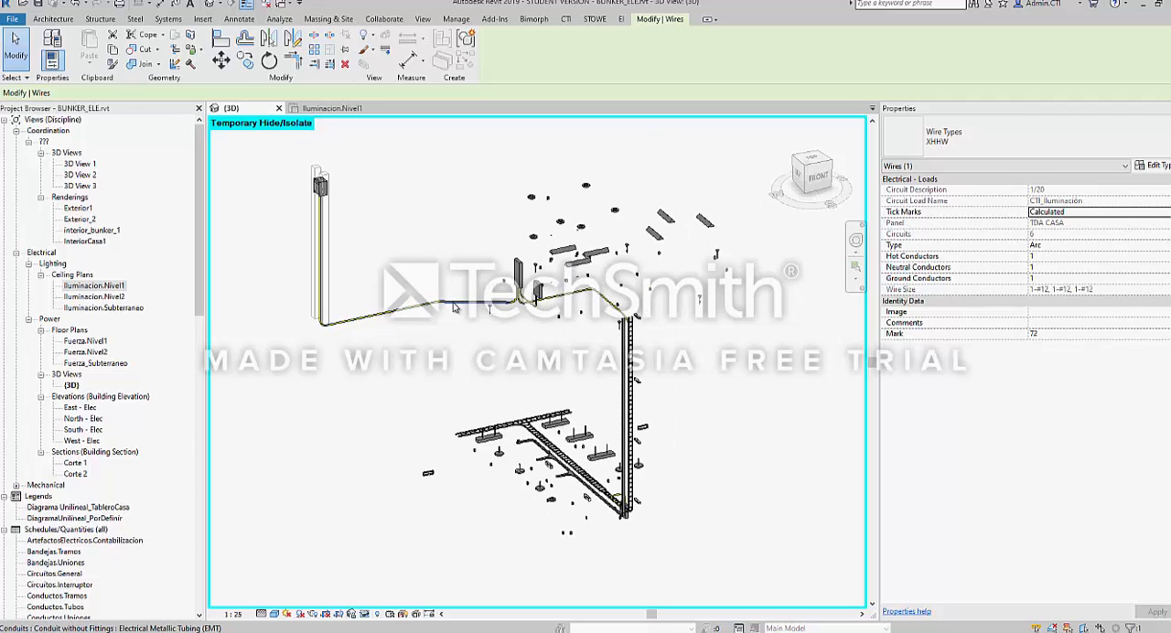
pyautogui.doubleClick(95, 286)
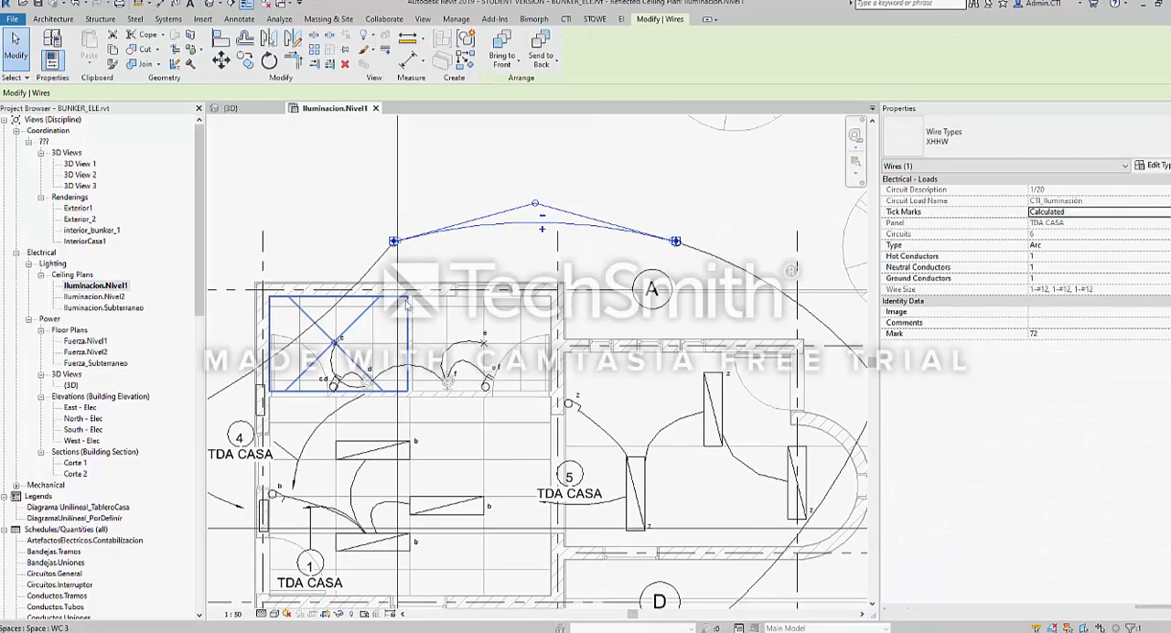
pyautogui.scroll(-3, 405, 305)
pyautogui.scroll(3, 462, 284)
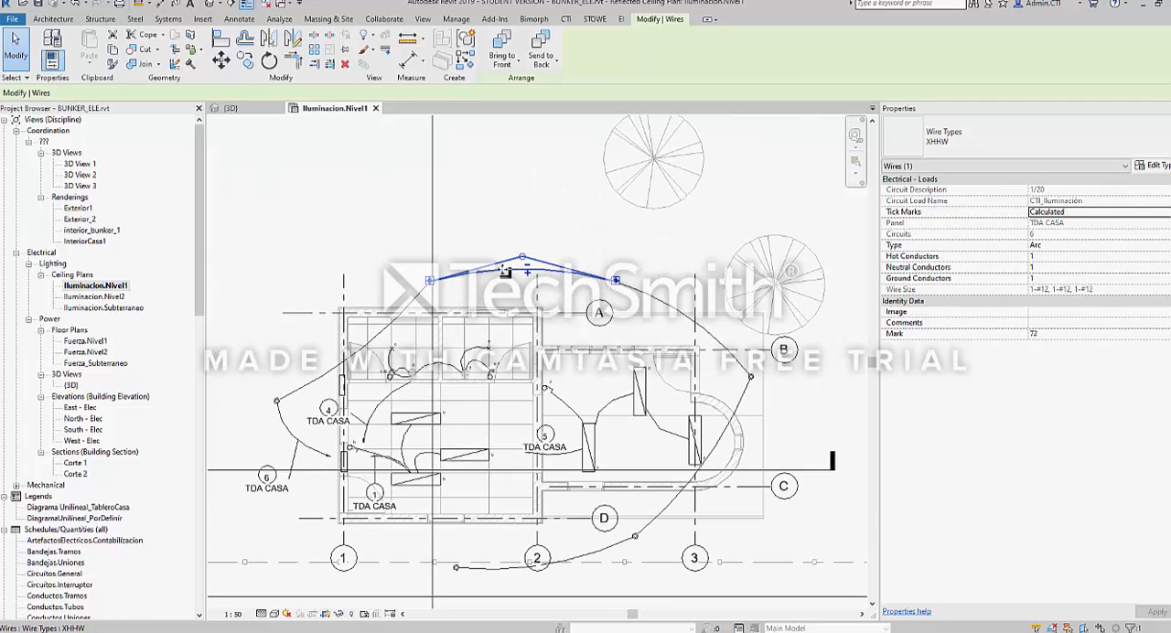
pyautogui.moveTo(394, 355); pyautogui.dragTo(444, 312, button='middle')
pyautogui.scroll(2, 312, 414)
pyautogui.click(320, 447)
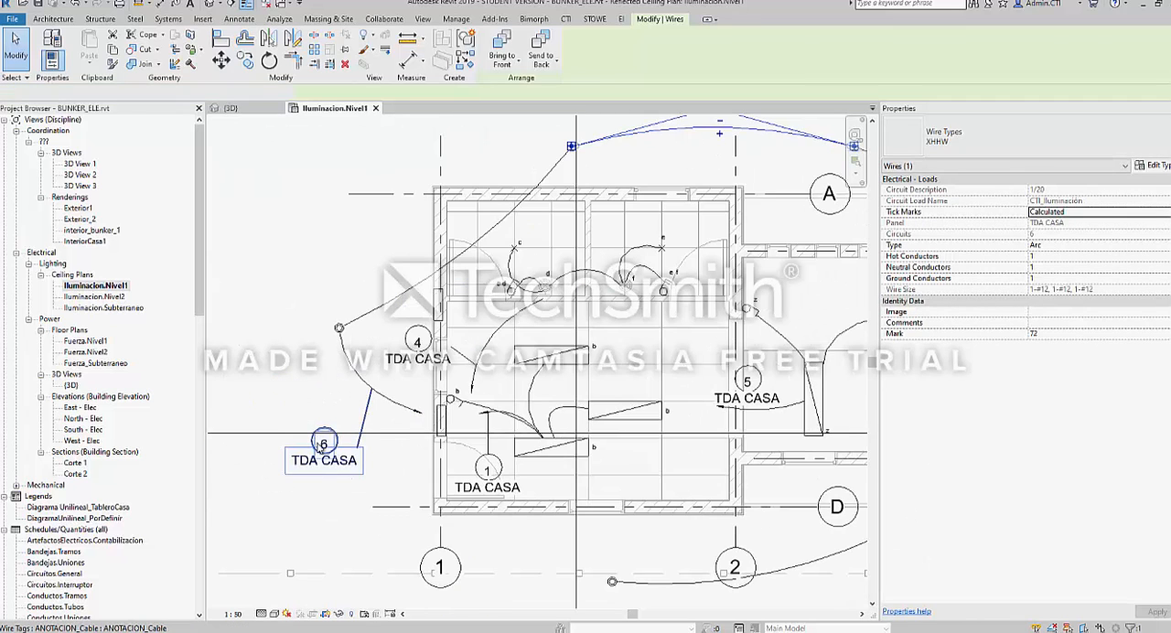
pyautogui.scroll(2, 320, 447)
pyautogui.scroll(-3, 322, 412)
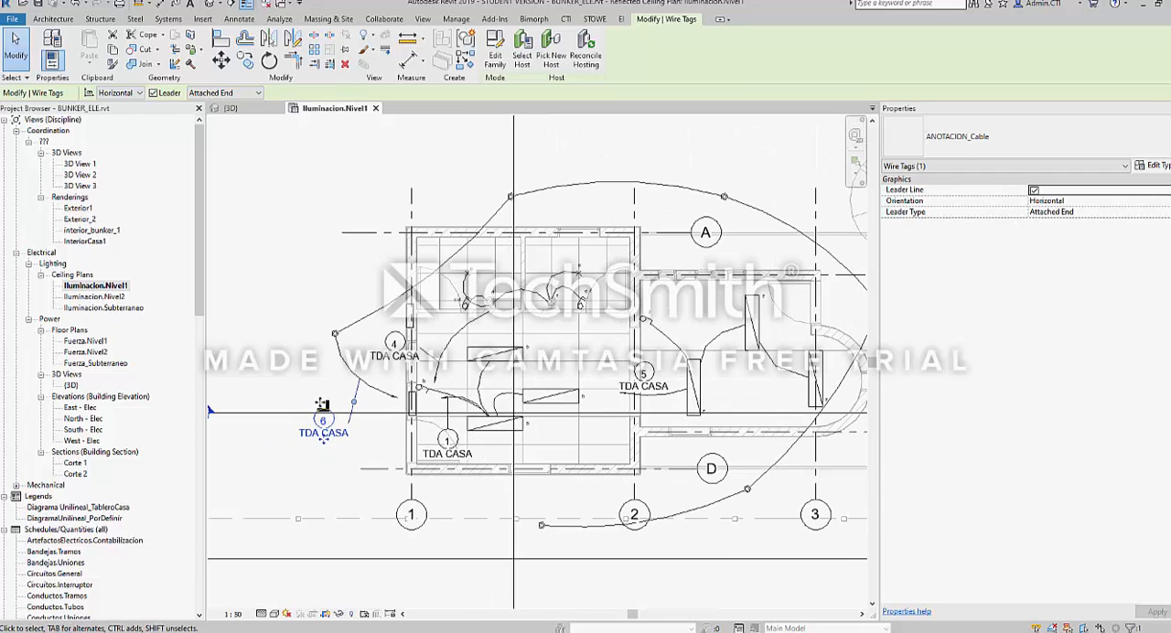
# Compare the circuit 6 wiring in the 3D view with the Iluminacion.Nivel1 plan, then clear the tag selection
pyautogui.hotkey('ctrl', 'Tab')
pyautogui.keyDown('shift'); pyautogui.moveTo(578, 433); pyautogui.dragTo(548, 408, button='middle'); pyautogui.keyUp('shift')
pyautogui.scroll(1, 528, 412)
pyautogui.hotkey('ctrl', 'Tab')
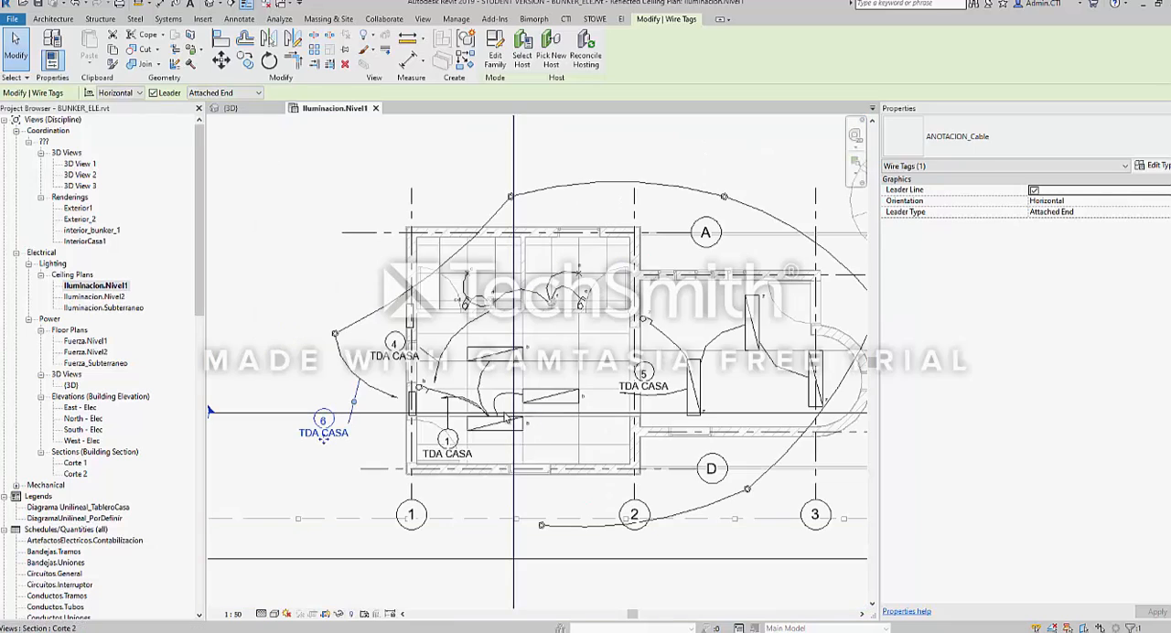
pyautogui.press('Escape')
# Inspect the grid 1 bubble in the Iluminacion.Nivel1 plan by selecting it, then clear the selection
pyautogui.scroll(-4, 402, 388)
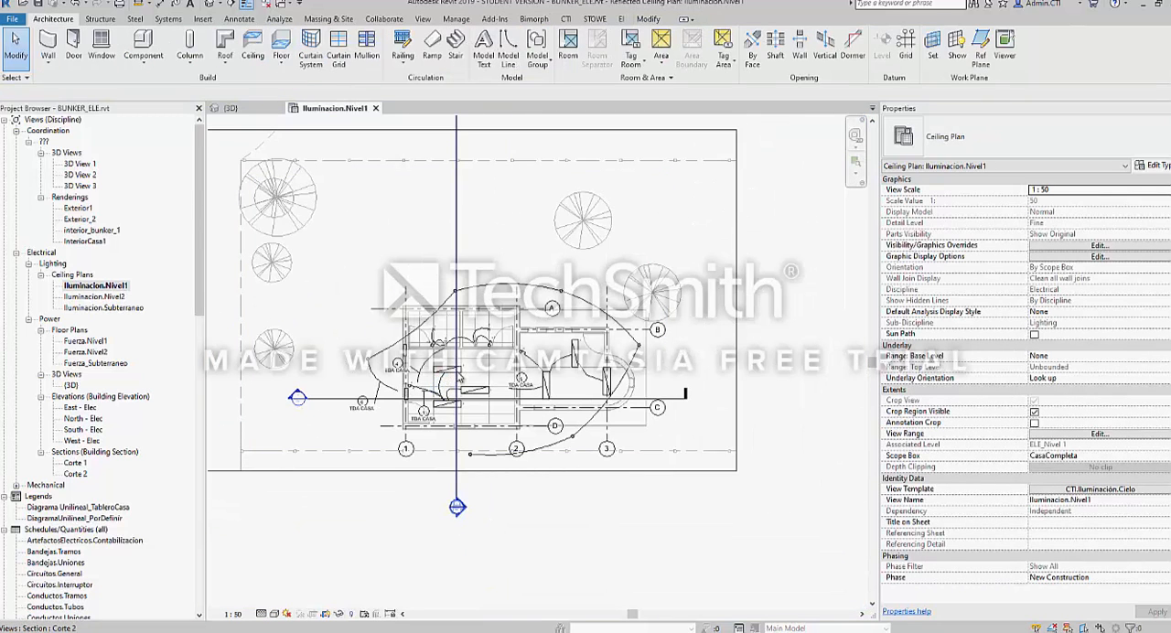
pyautogui.scroll(1, 456, 372)
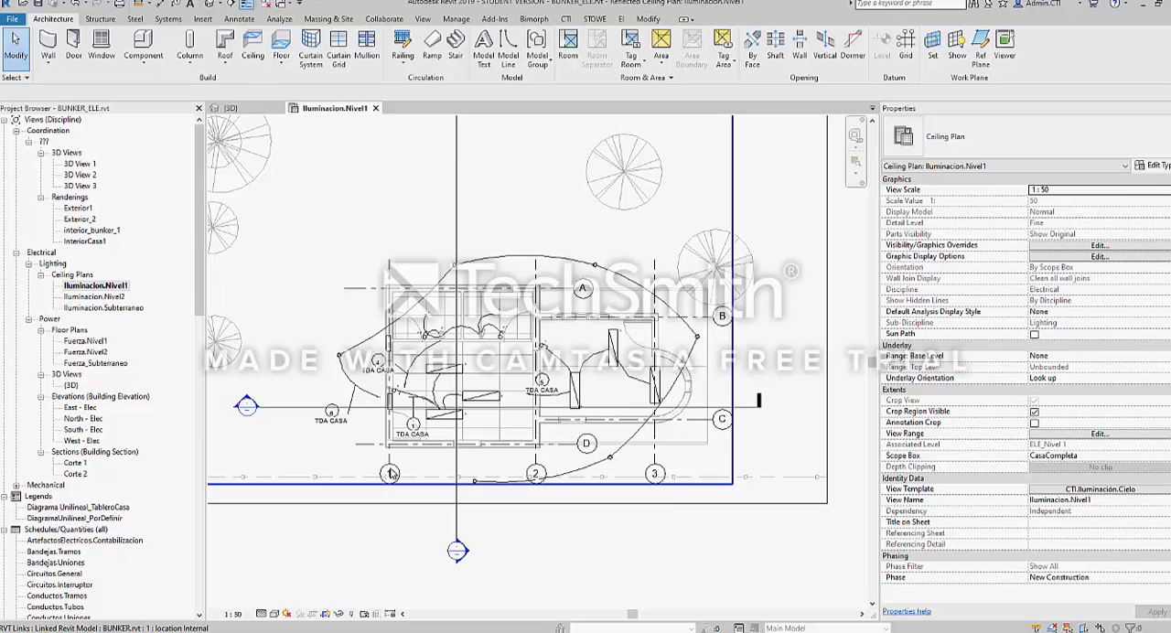
pyautogui.scroll(2, 388, 483)
pyautogui.scroll(2, 388, 483)
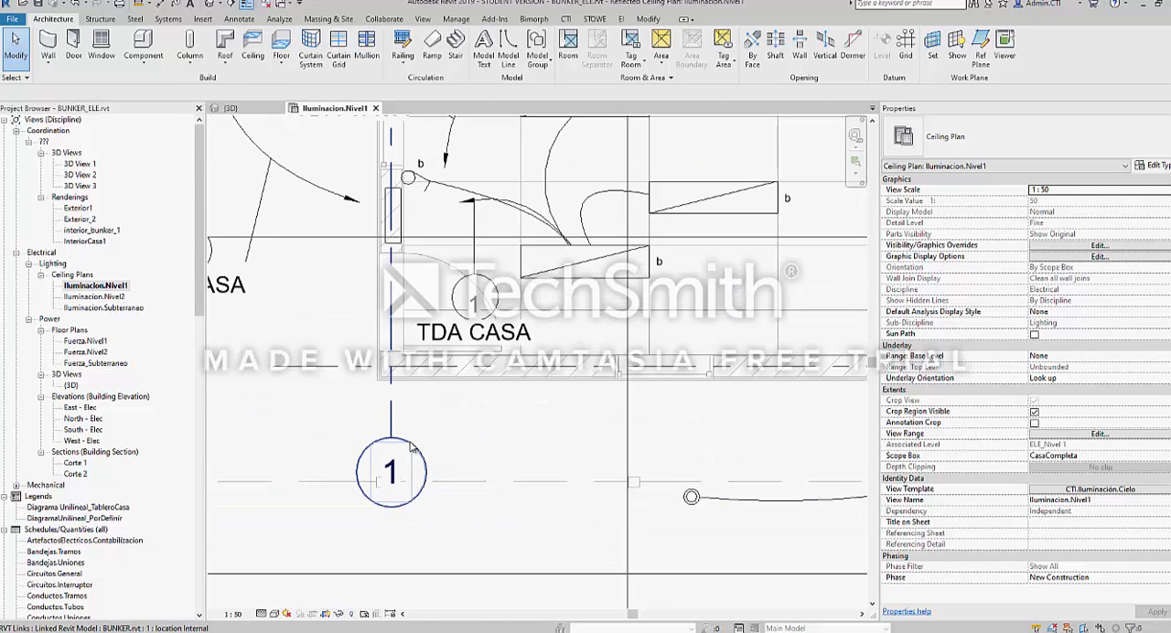
pyautogui.click(412, 446)
pyautogui.scroll(-3, 353, 463)
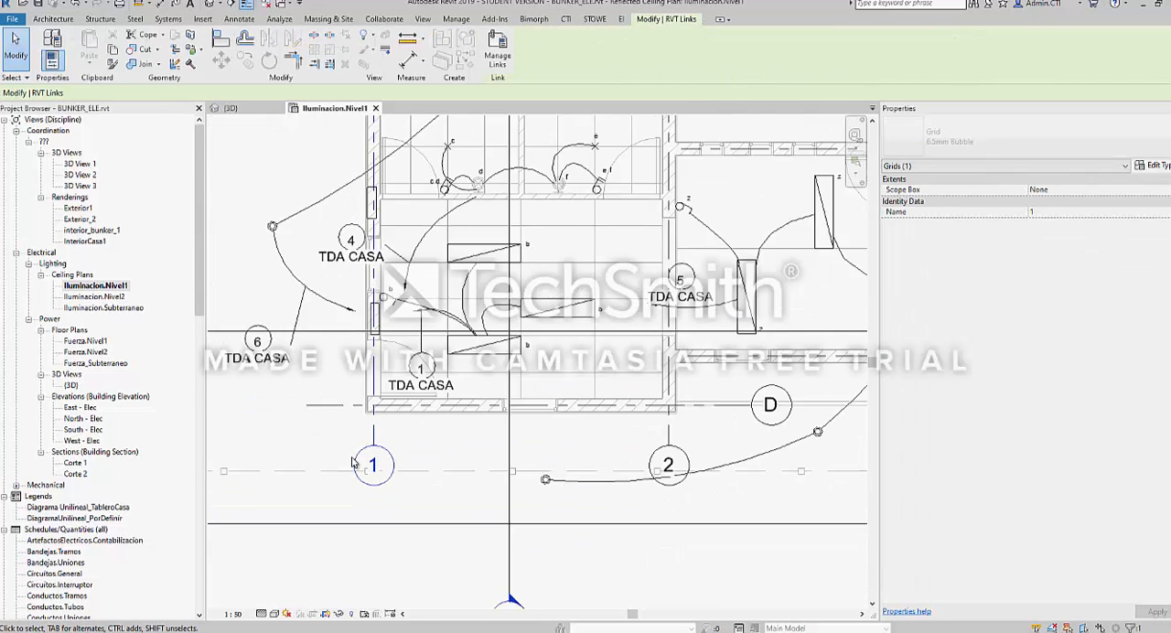
pyautogui.scroll(-2, 353, 463)
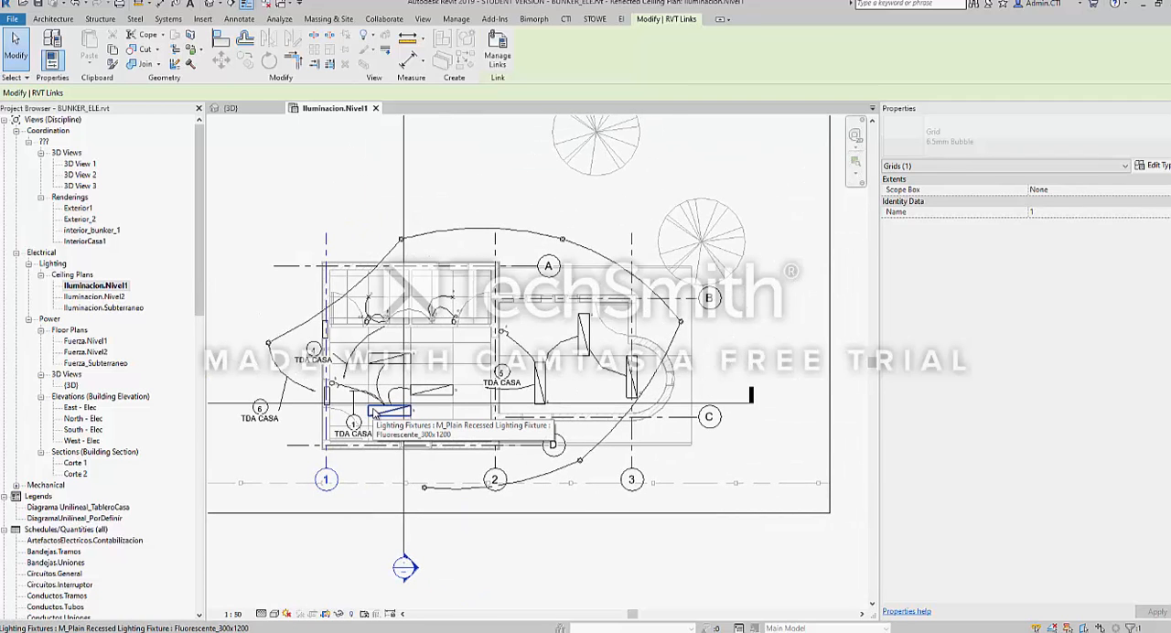
pyautogui.press('Escape')
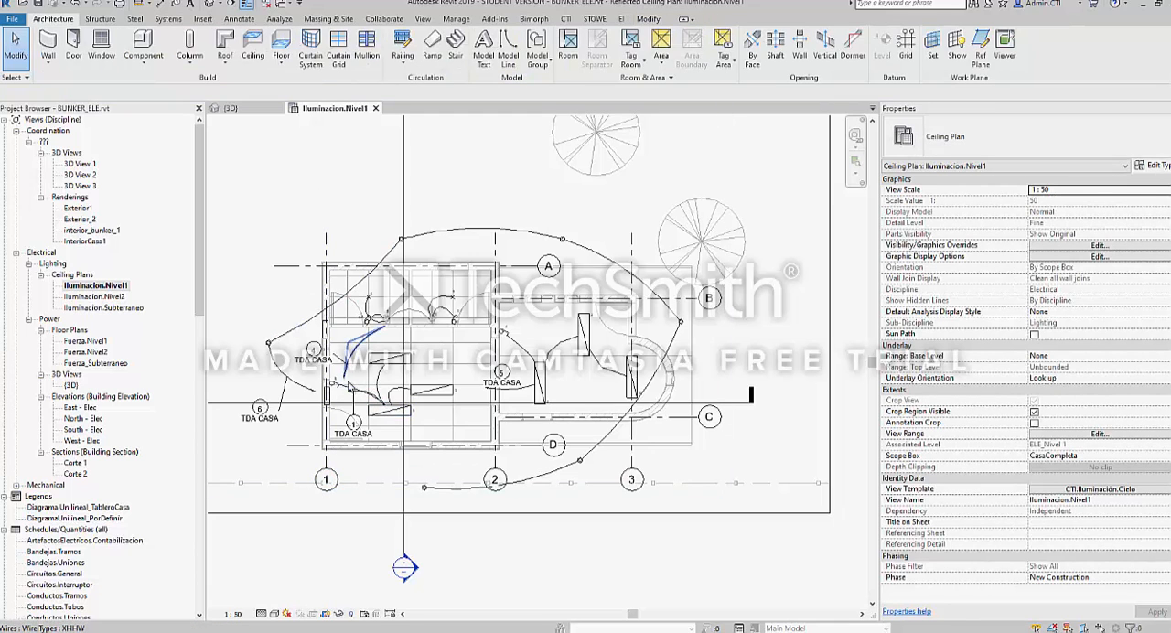
# Open the Corte 1 section view from its section line in the plan and examine the grid bubbles and upper levels
pyautogui.scroll(-2, 315, 447)
pyautogui.scroll(2, 316, 448)
pyautogui.click(334, 404)
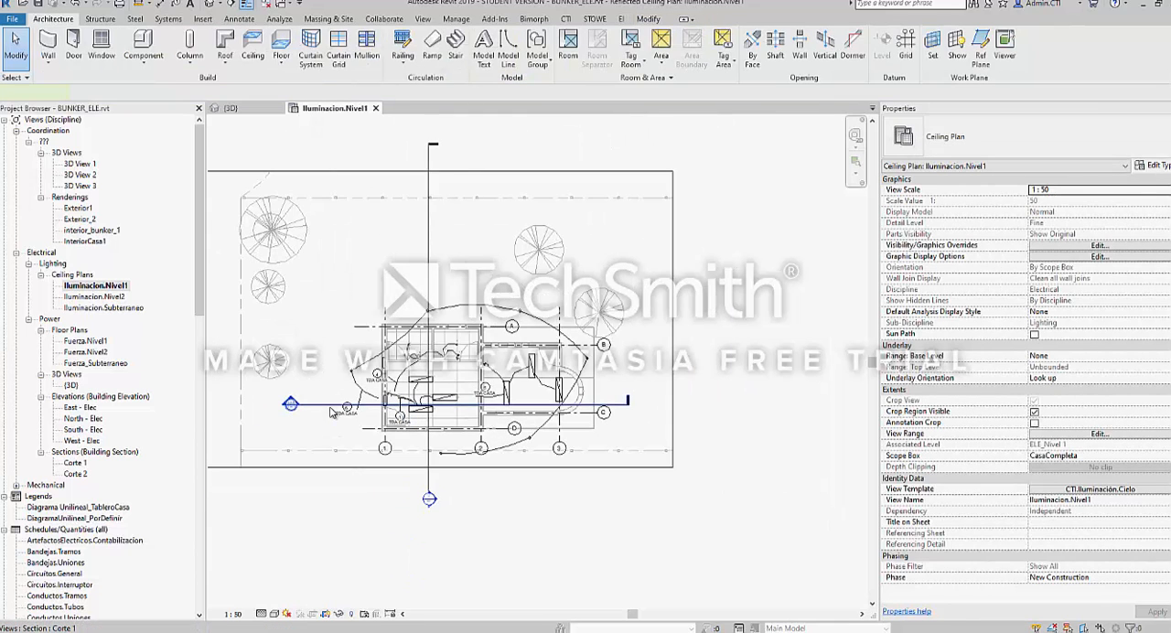
pyautogui.rightClick(331, 406)
pyautogui.click(368, 156)
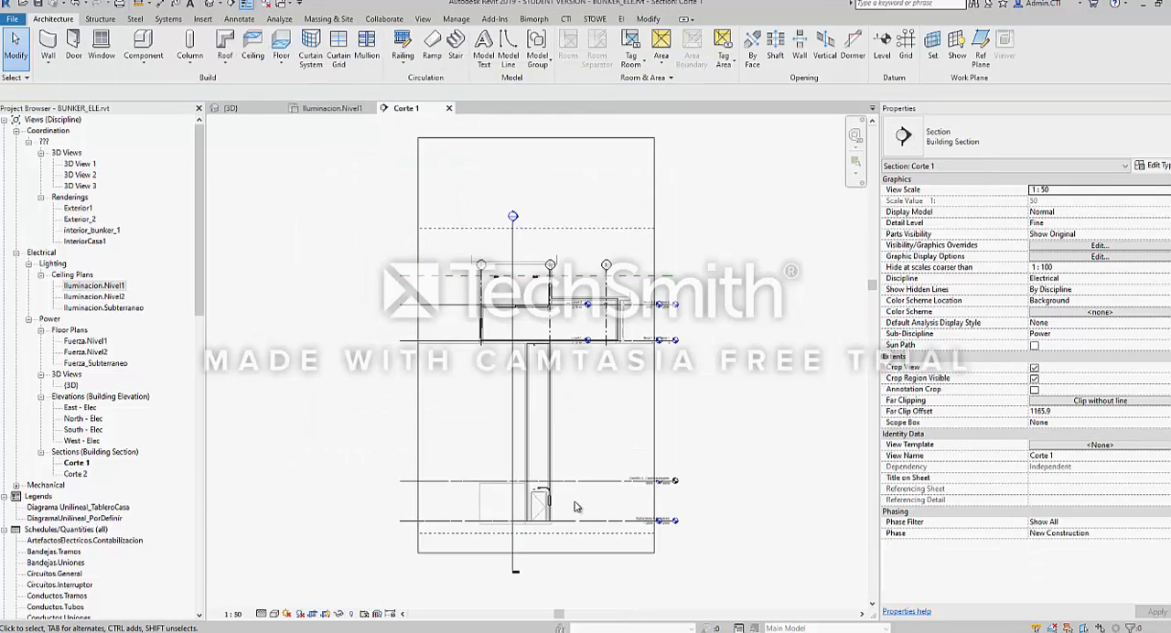
pyautogui.scroll(4, 391, 198)
pyautogui.scroll(1, 393, 197)
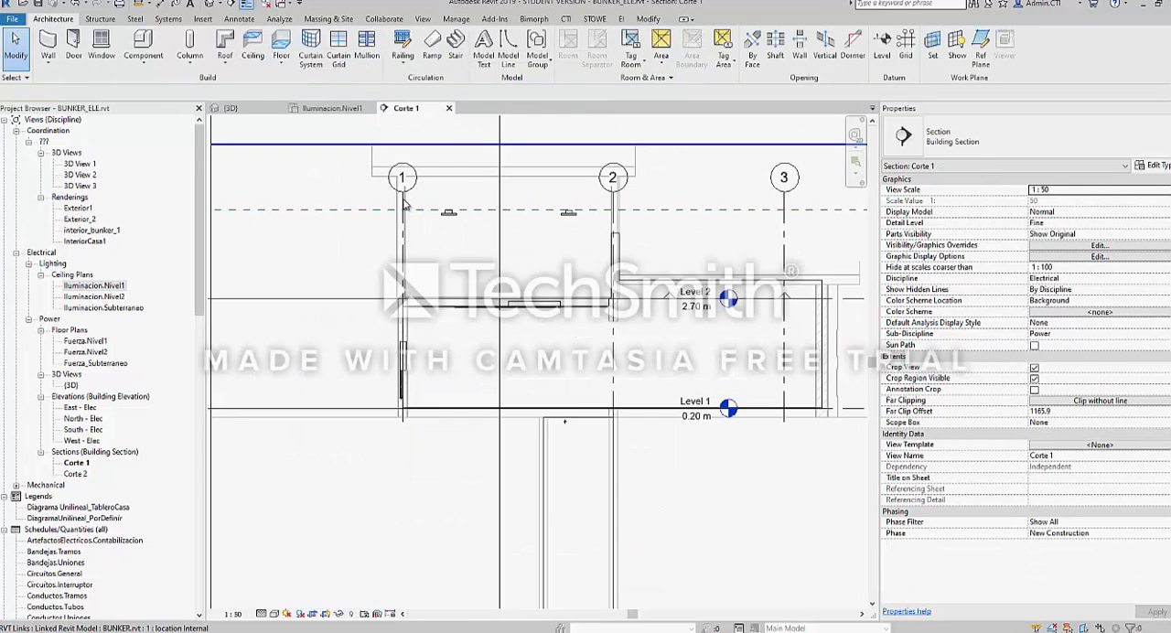
# Return to the 3D view and examine the conduit run, cable trays and fixtures of the electrical model
pyautogui.hotkey('ctrl', 'Tab')
pyautogui.scroll(-1, 433, 318)
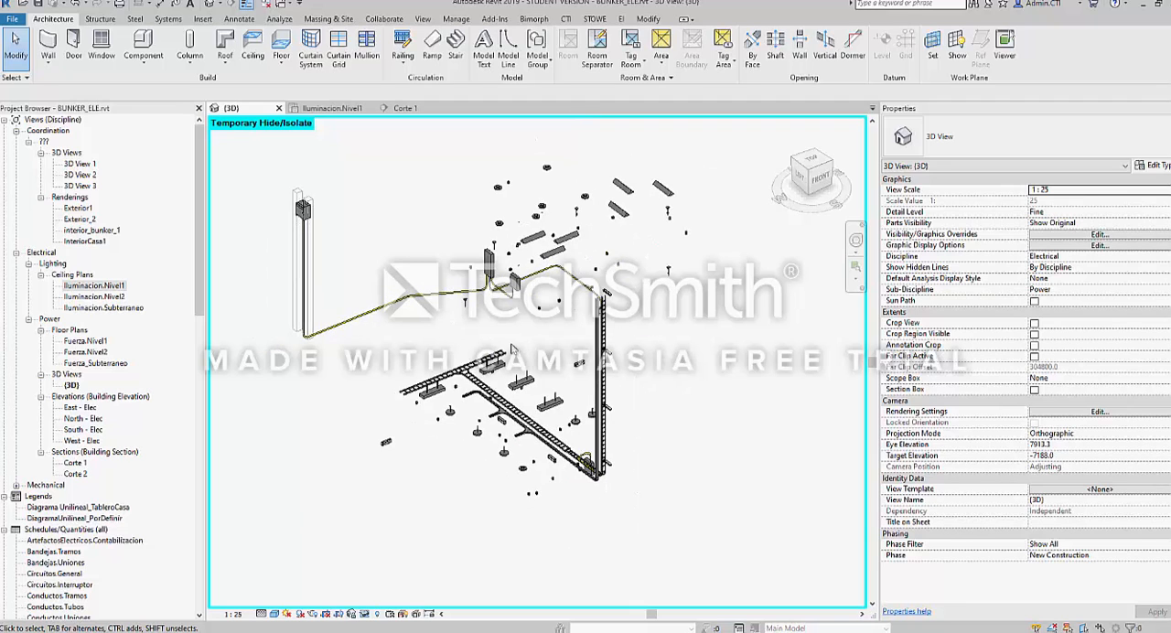
pyautogui.keyDown('shift'); pyautogui.moveTo(557, 401); pyautogui.dragTo(535, 317, button='middle'); pyautogui.keyUp('shift')
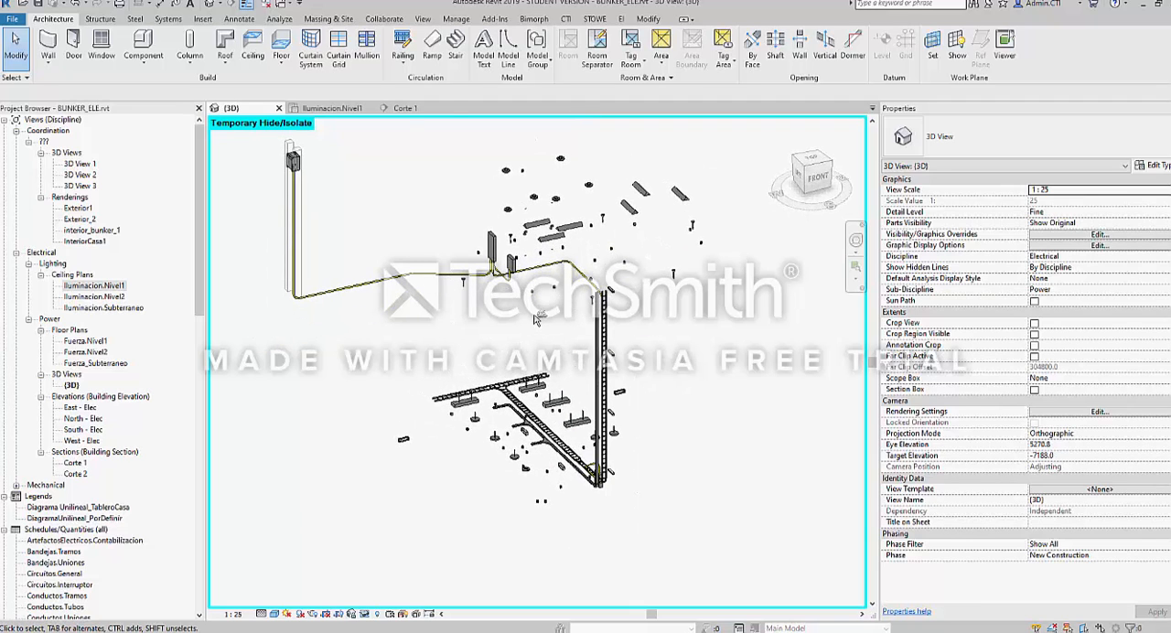
pyautogui.hotkey('ctrl', 'Tab')
pyautogui.hotkey('ctrl', 'Tab')
pyautogui.scroll(3, 460, 375)
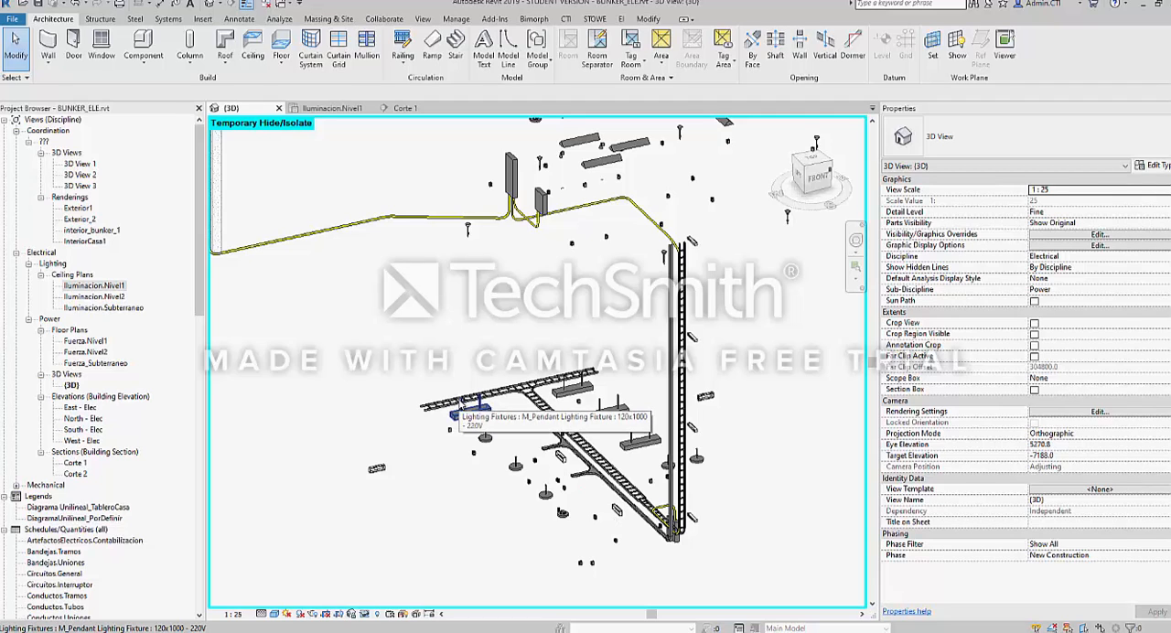
pyautogui.scroll(3, 465, 408)
pyautogui.scroll(-3, 471, 408)
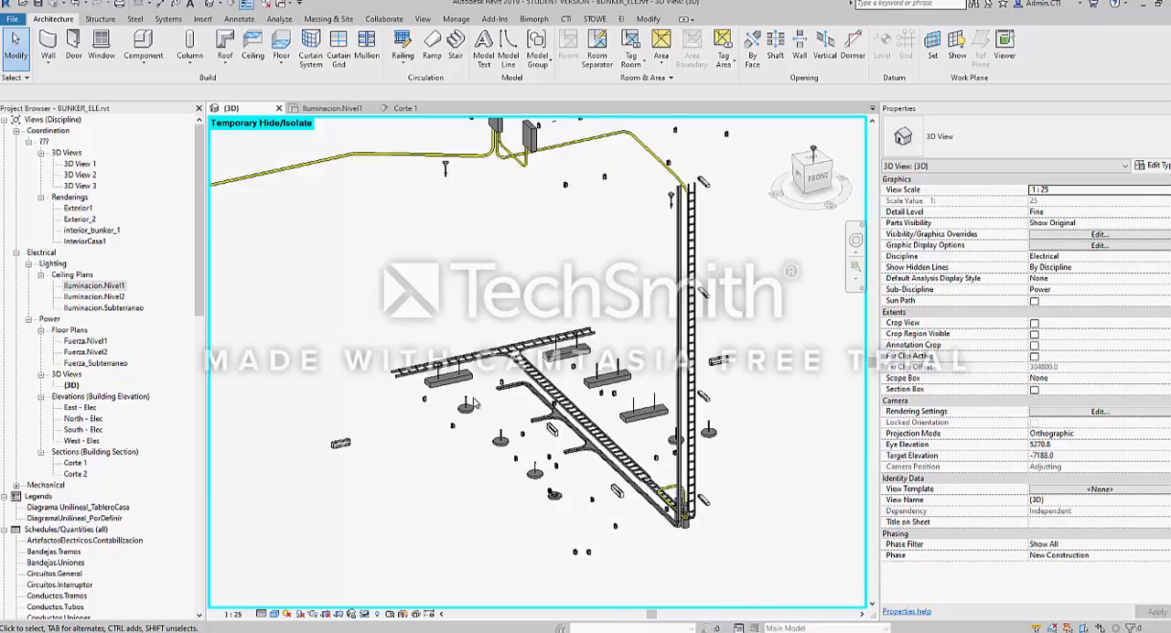
pyautogui.scroll(-2, 475, 407)
pyautogui.keyDown('shift'); pyautogui.moveTo(542, 371); pyautogui.dragTo(549, 331, button='middle'); pyautogui.keyUp('shift')
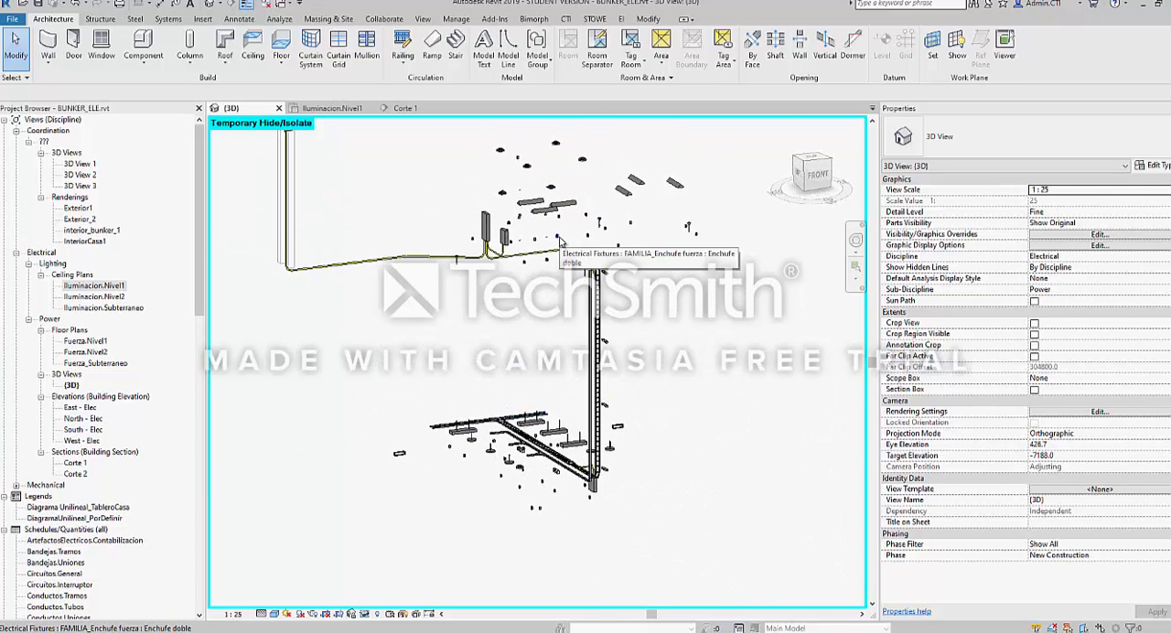
pyautogui.scroll(6, 567, 265)
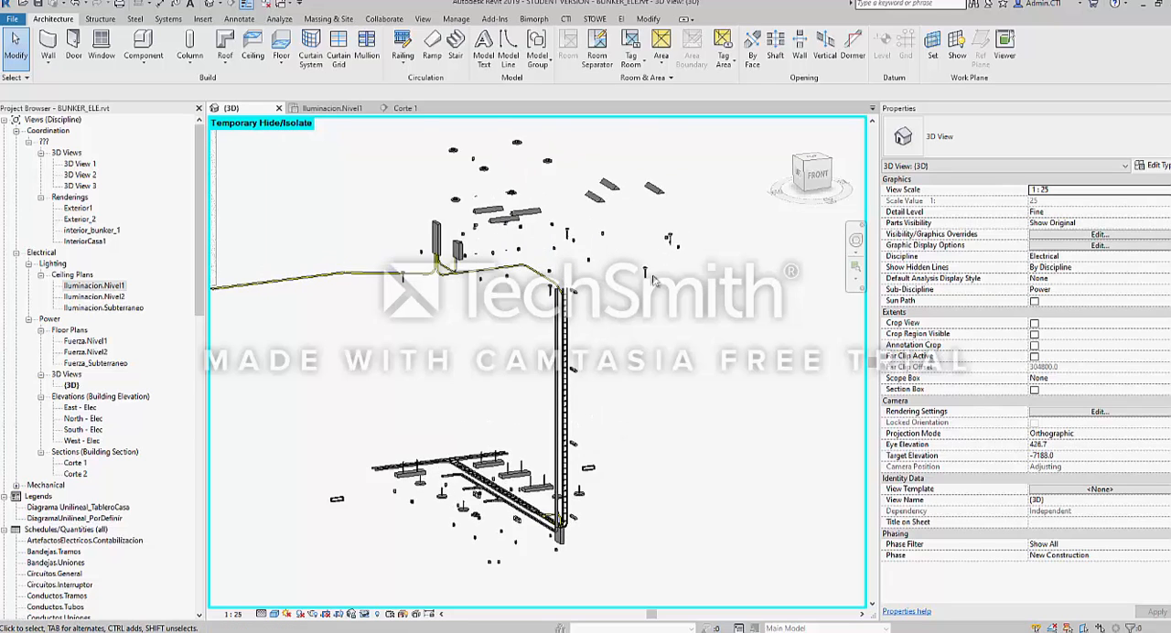
# Inspect a double socket box in the 3D view from several sides, including its conduit connectors
pyautogui.scroll(2, 587, 287)
pyautogui.click(563, 292)
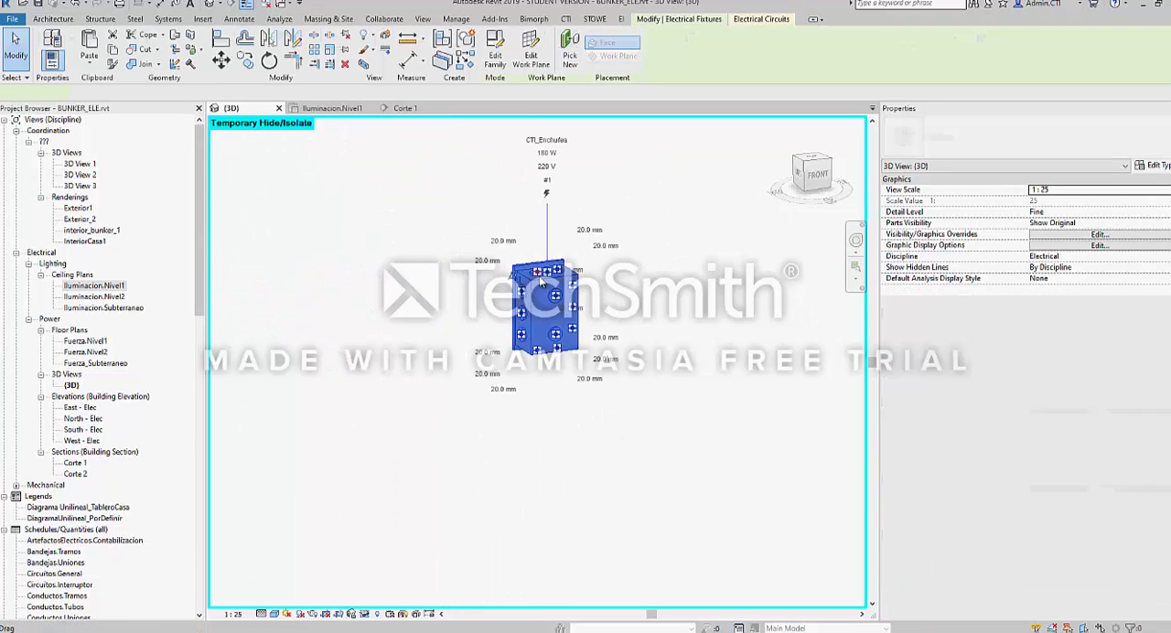
pyautogui.keyDown('shift'); pyautogui.moveTo(563, 292); pyautogui.dragTo(231, 313, button='middle'); pyautogui.keyUp('shift')
pyautogui.scroll(1, 529, 322)
pyautogui.press('Escape')
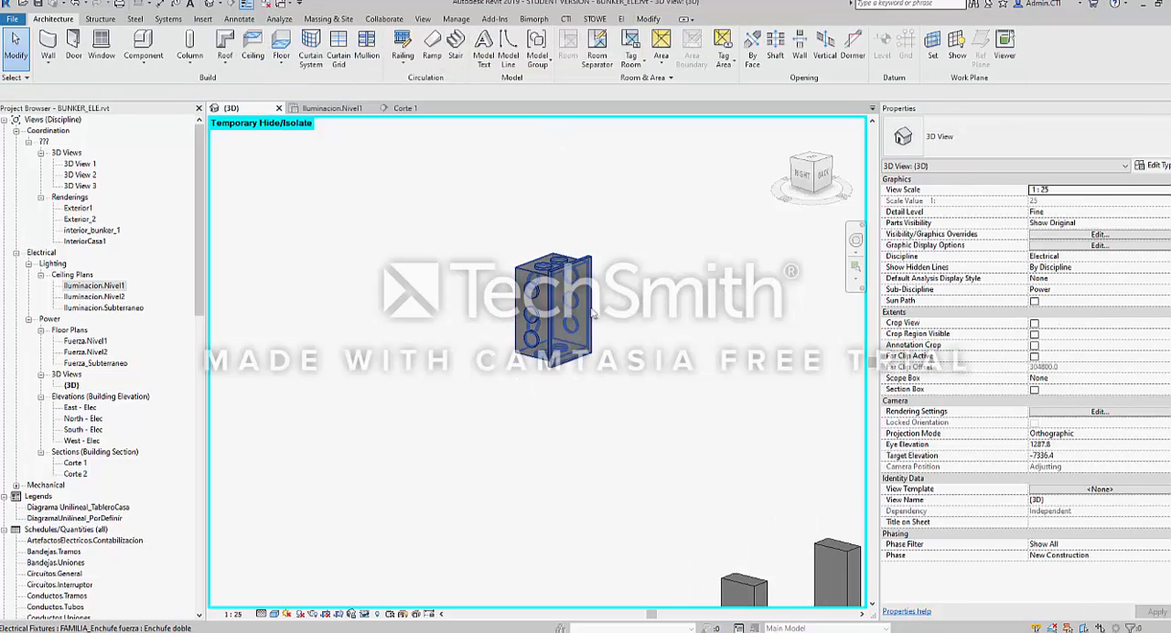
pyautogui.keyDown('shift'); pyautogui.moveTo(592, 314); pyautogui.dragTo(582, 325, button='middle'); pyautogui.keyUp('shift')
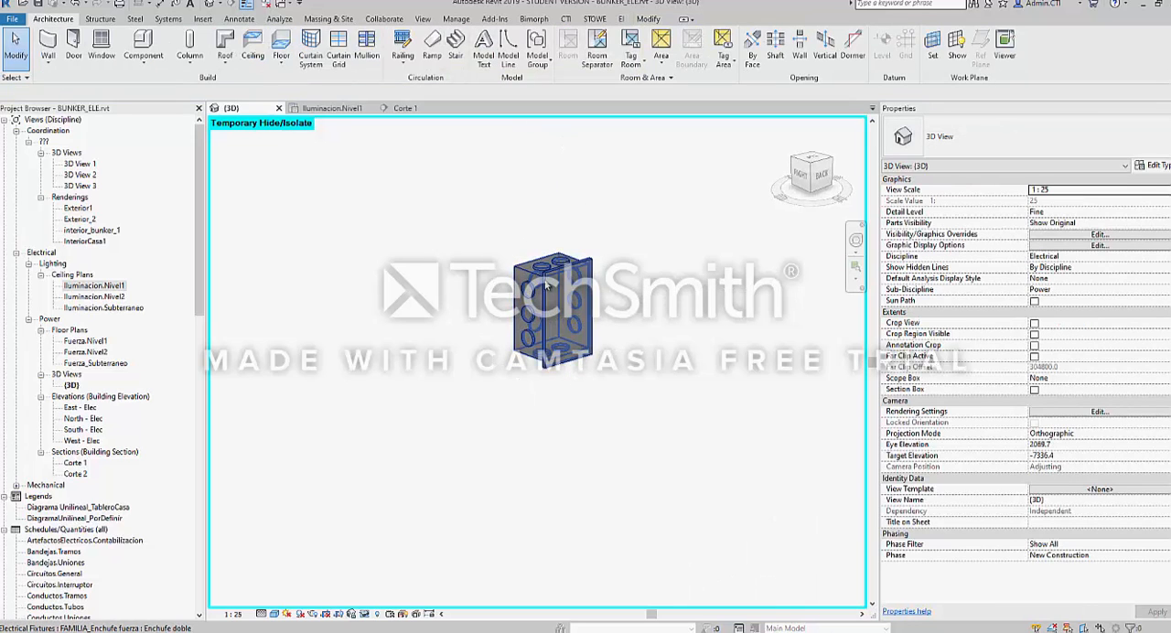
pyautogui.keyDown('shift'); pyautogui.moveTo(535, 267); pyautogui.dragTo(502, 341, button='middle'); pyautogui.keyUp('shift')
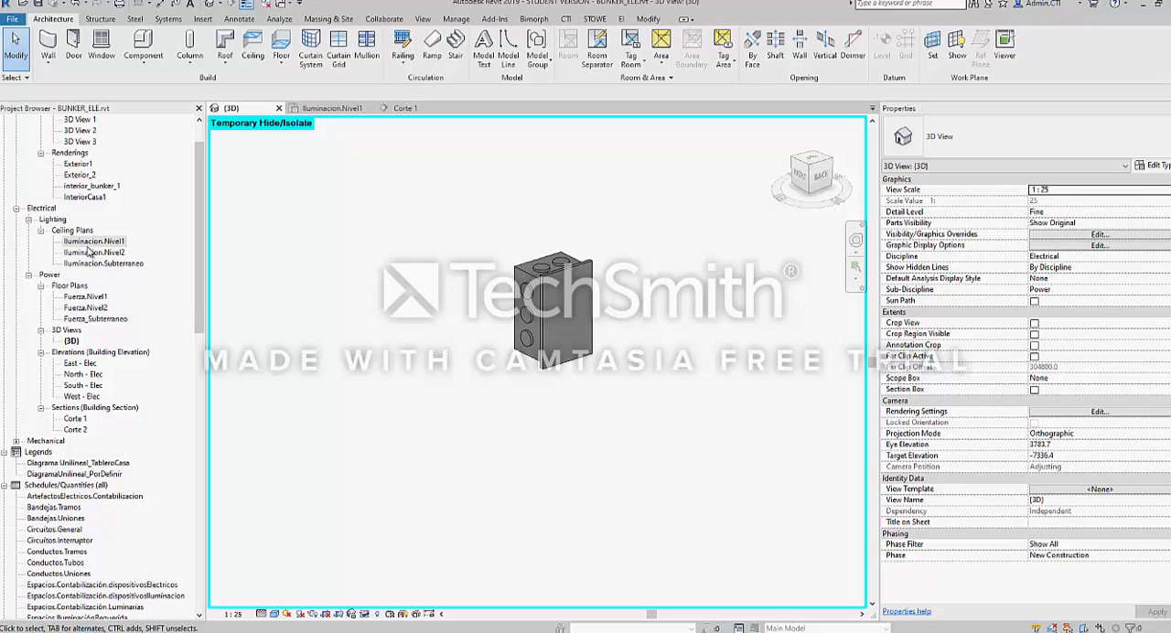
# Open the Fuerza.Nivel1 floor plan, select the circuit 3 double socket beside the Comedor tag, and show it with Selection Box in 3D
pyautogui.doubleClick(87, 341)
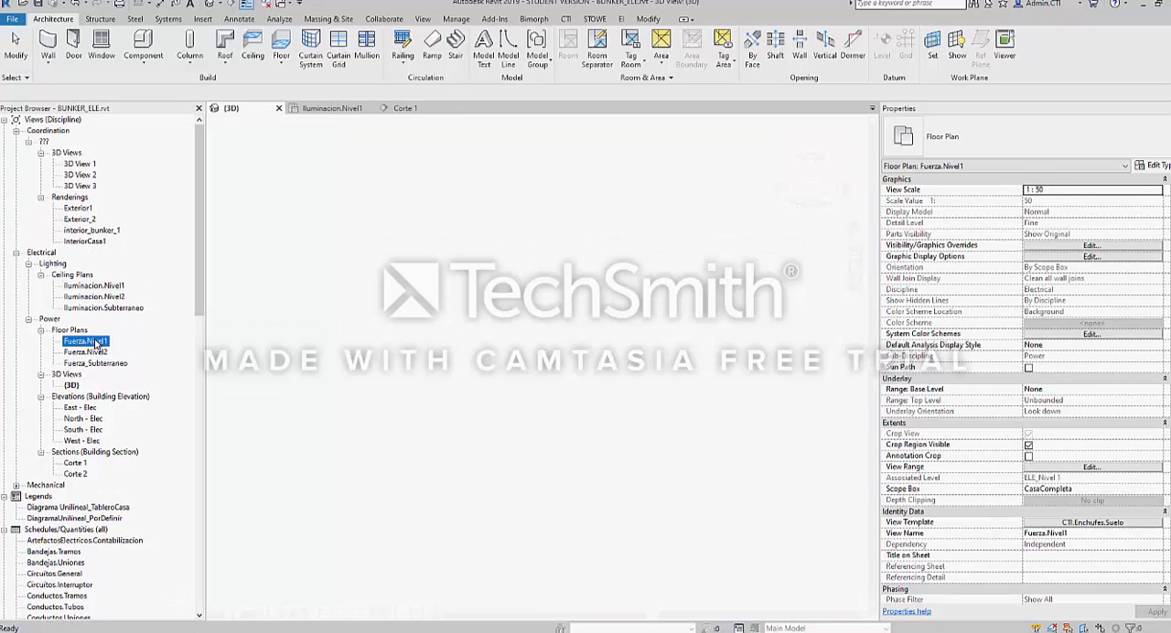
pyautogui.scroll(6, 534, 366)
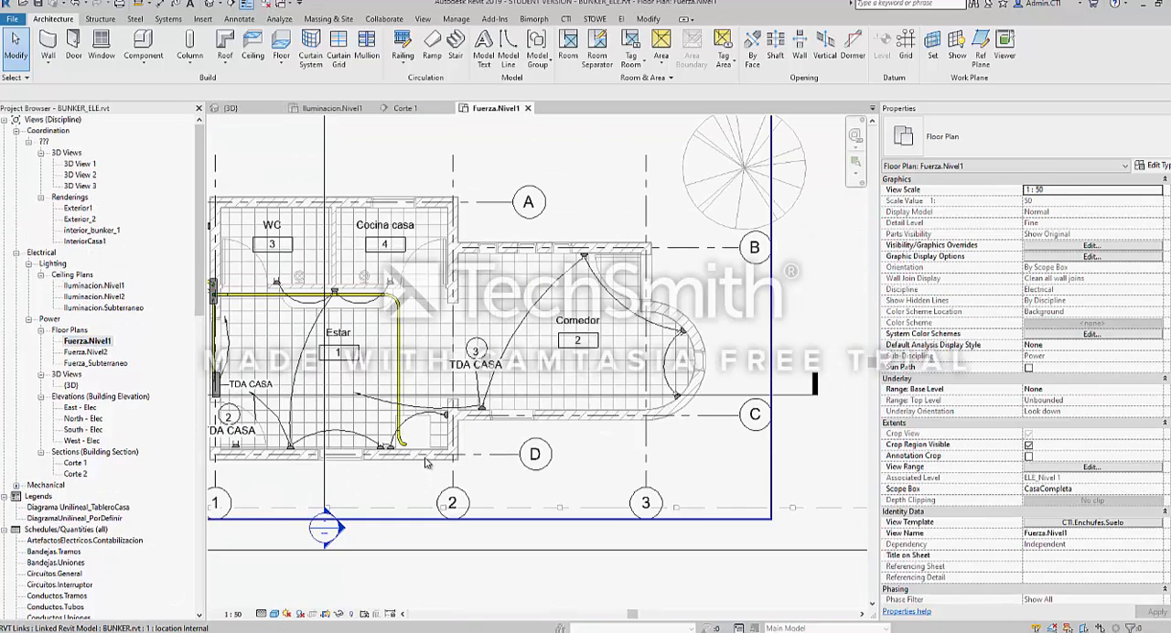
pyautogui.click(491, 409)
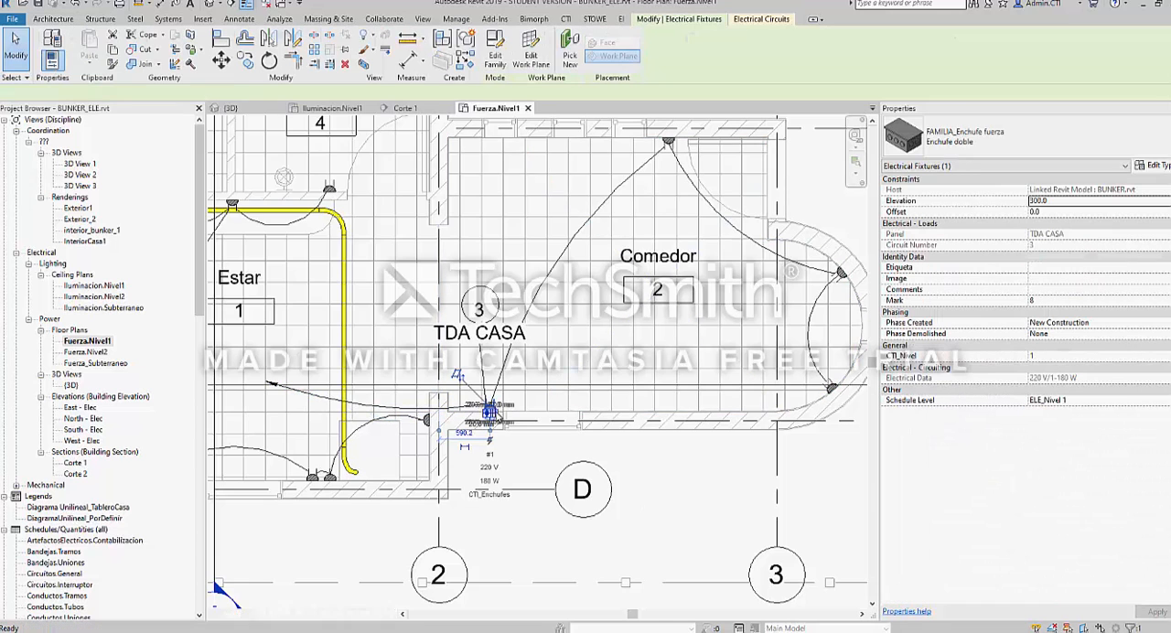
pyautogui.press('b')
pyautogui.press('x')
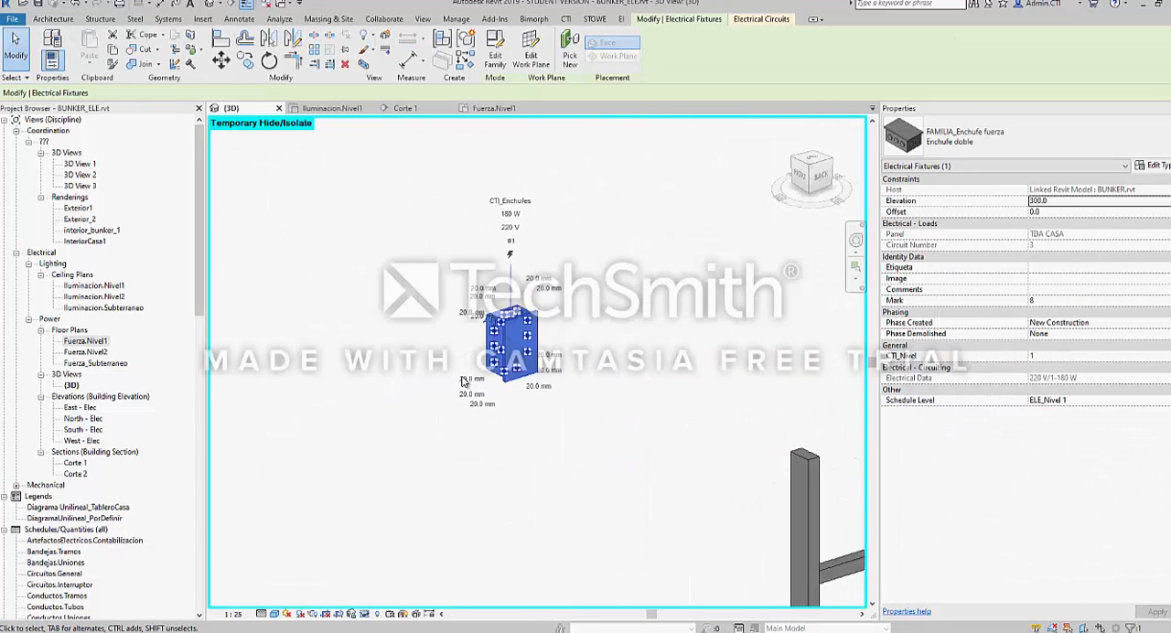
# Compare the double socket's plan symbol in Fuerza.Nivel1 with its geometry and connectors in the 3D view
pyautogui.hotkey('ctrl', 'Tab')
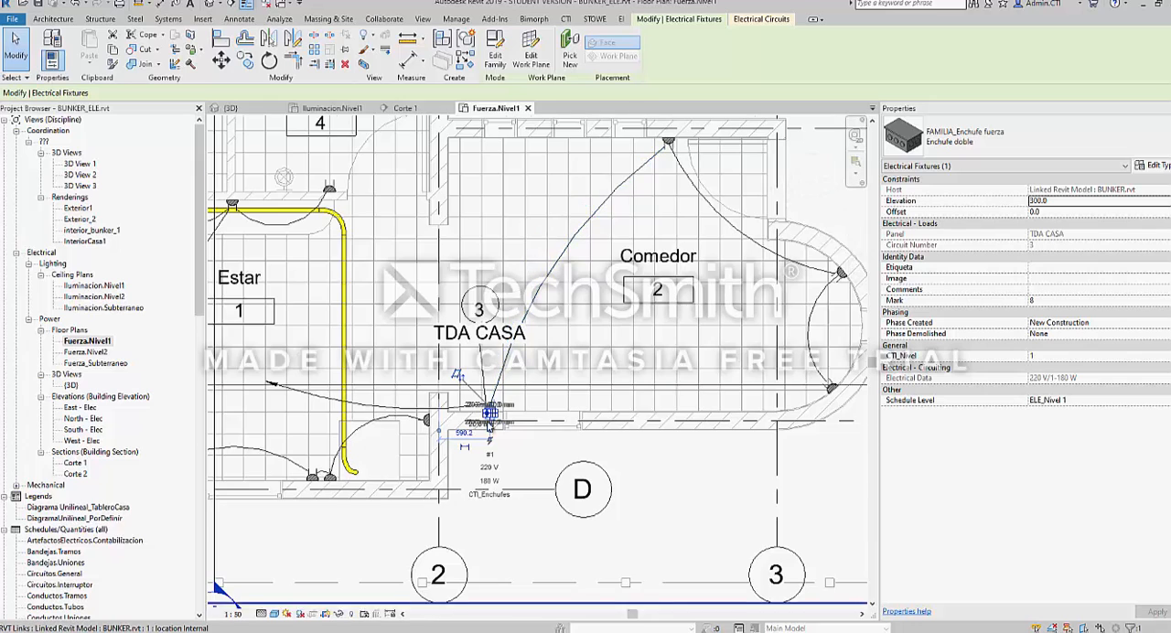
pyautogui.scroll(6, 486, 416)
pyautogui.press('Escape')
pyautogui.scroll(2, 519, 377)
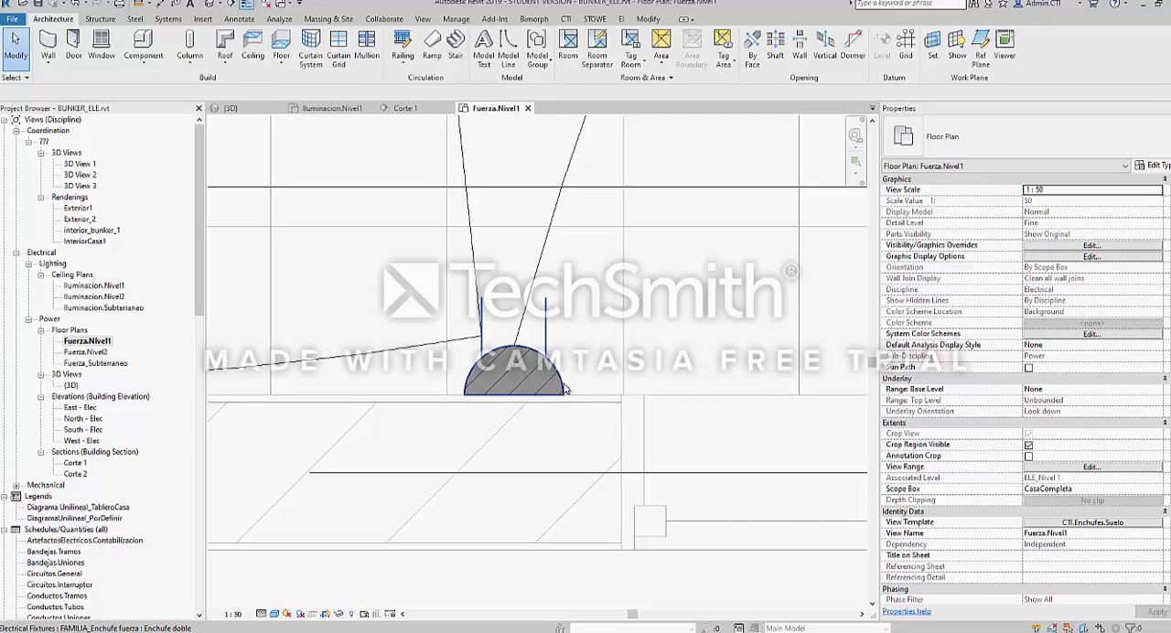
pyautogui.click(565, 388)
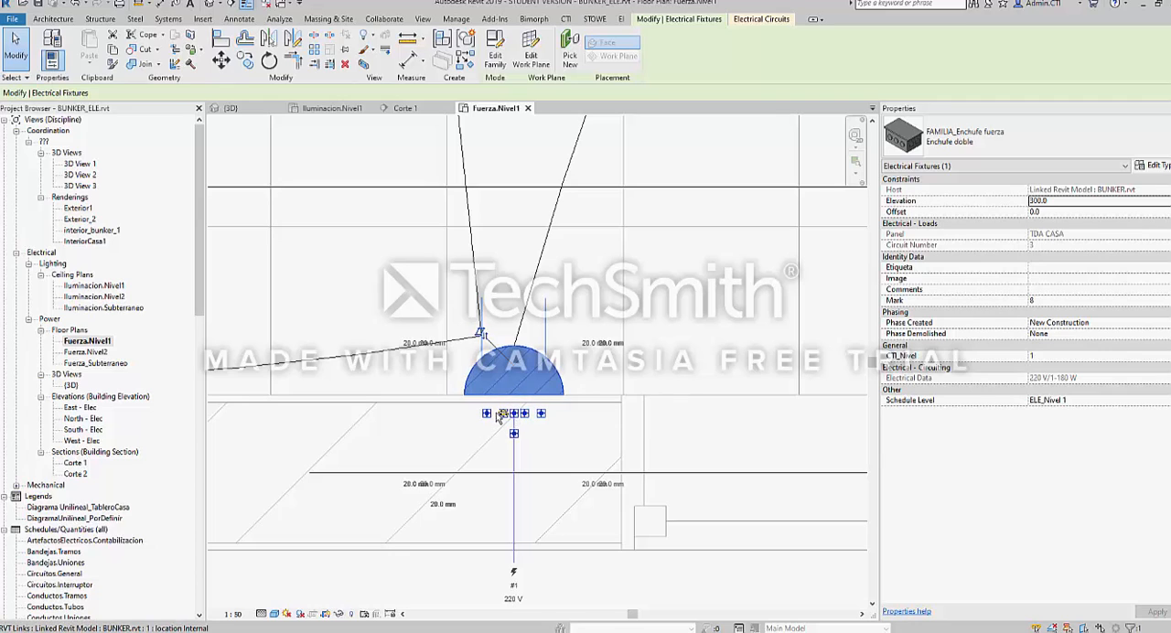
pyautogui.hotkey('ctrl', 'Tab')
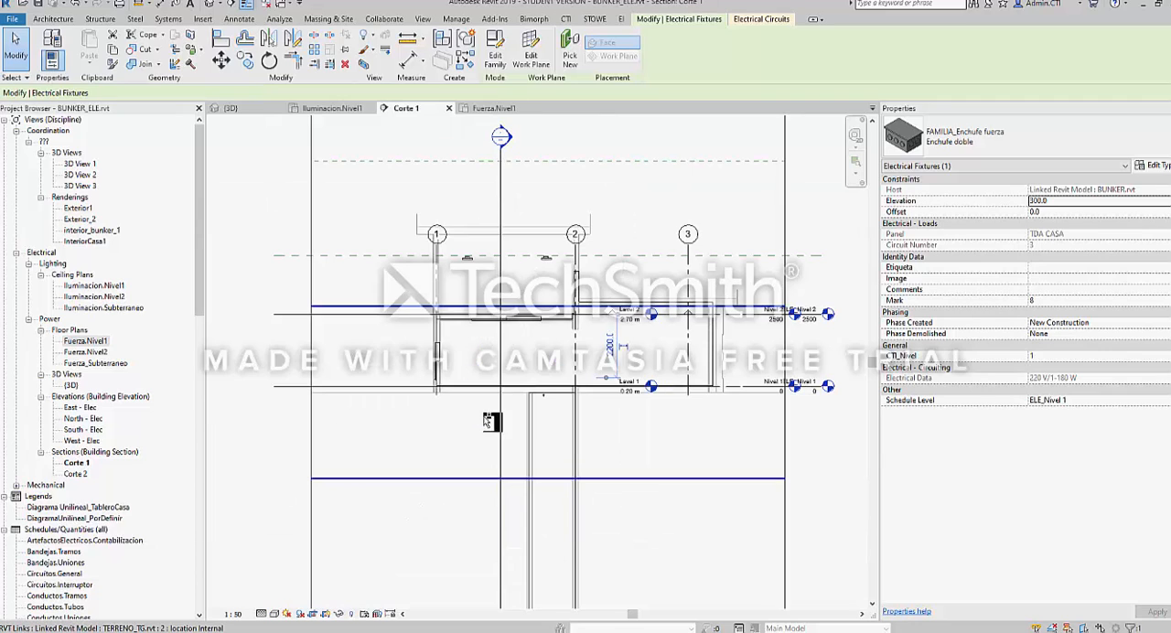
pyautogui.hotkey('ctrl', 'Tab')
pyautogui.hotkey('ctrl', 'Tab')
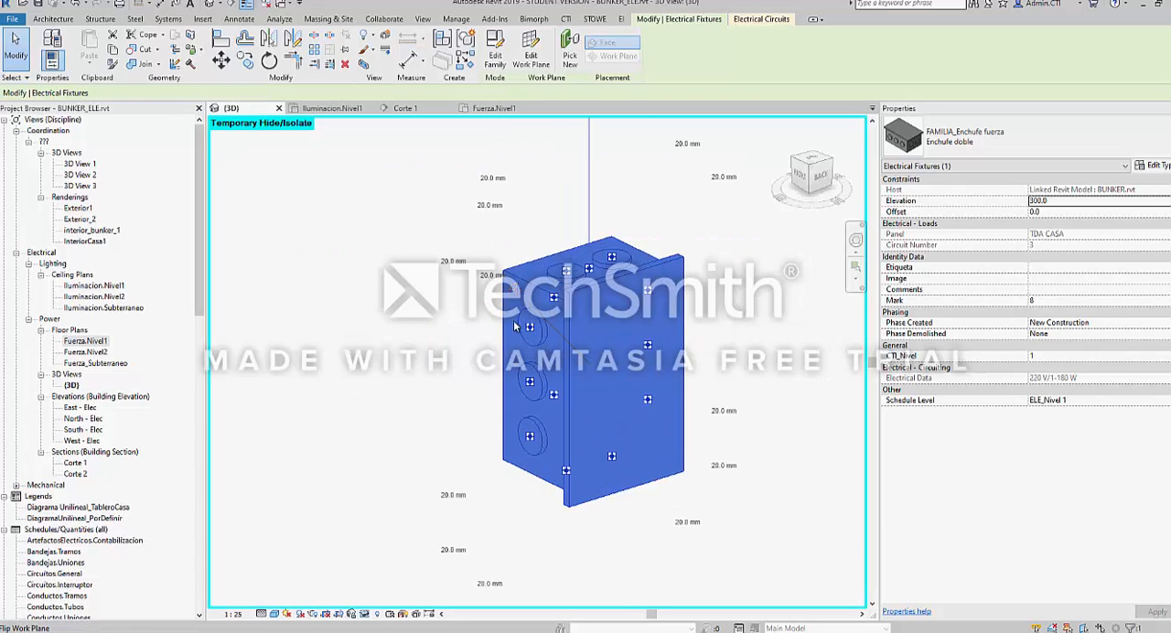
# Examine the double socket's side and top connectors in 3D and its semicircular symbol in Fuerza.Nivel1, clearing the selection
pyautogui.scroll(3, 530, 307)
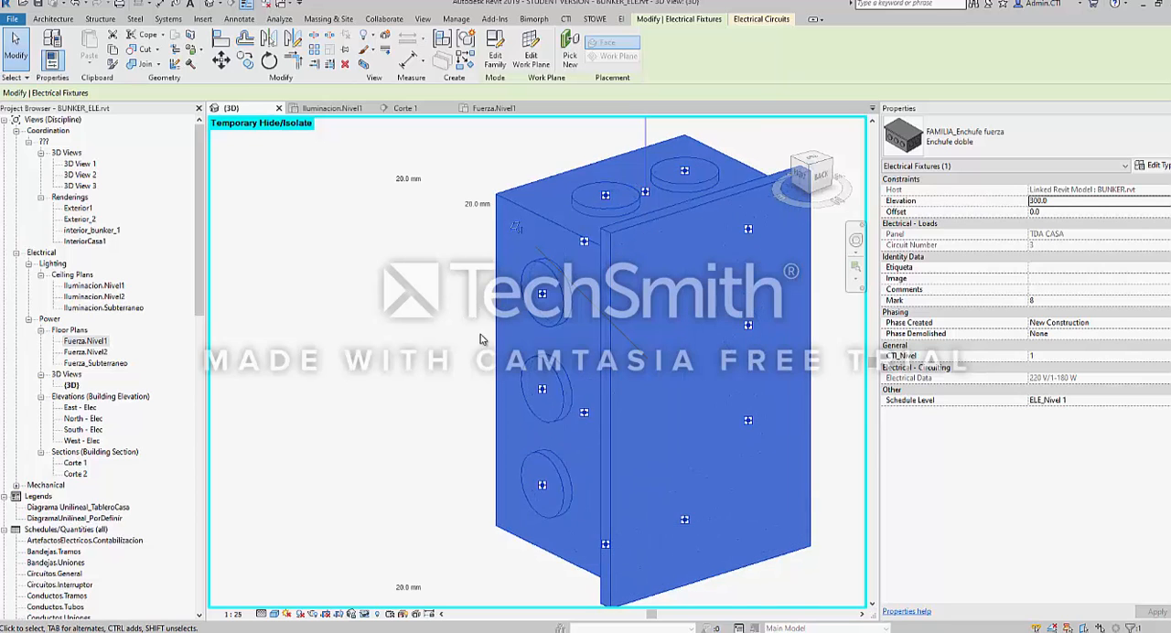
pyautogui.scroll(-2, 482, 339)
pyautogui.hotkey('ctrl', 'Tab')
pyautogui.scroll(4, 529, 385)
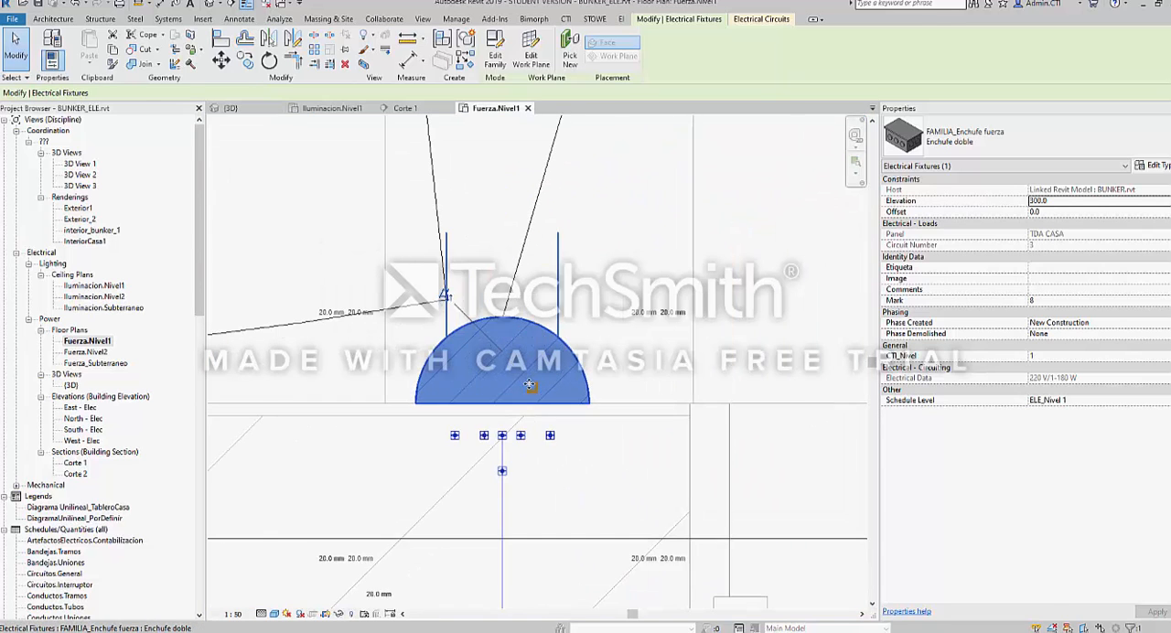
pyautogui.press('Escape')
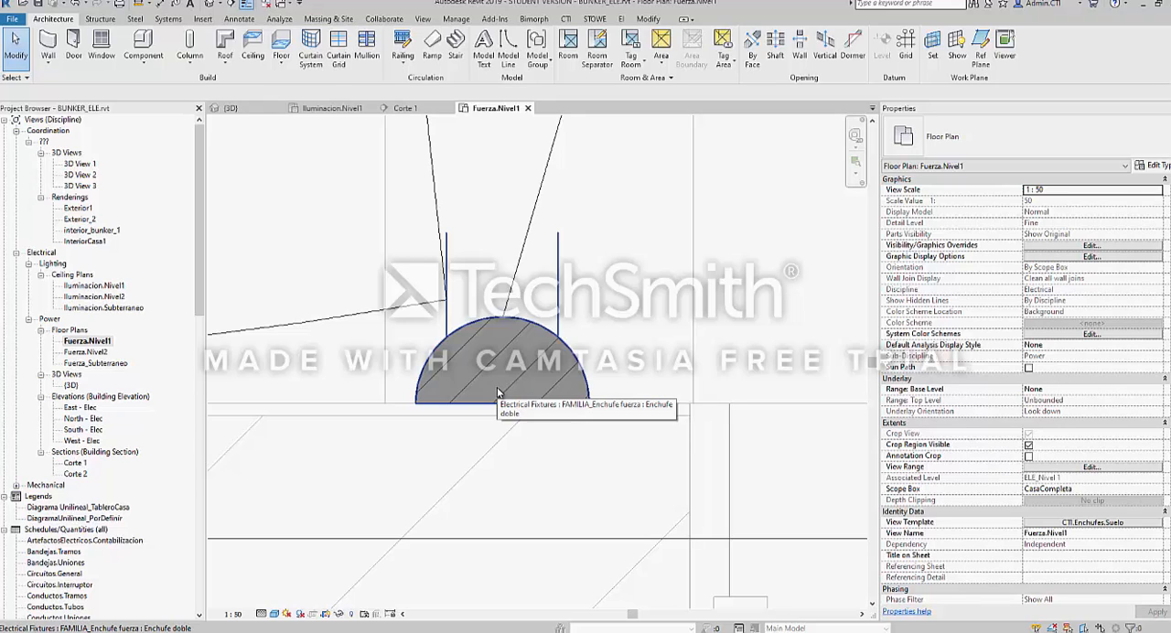
# Review the whole Fuerza.Nivel1 floor plan, from the Comedor sockets and circuit wires out to the transformer feed
pyautogui.scroll(-1, 465, 378)
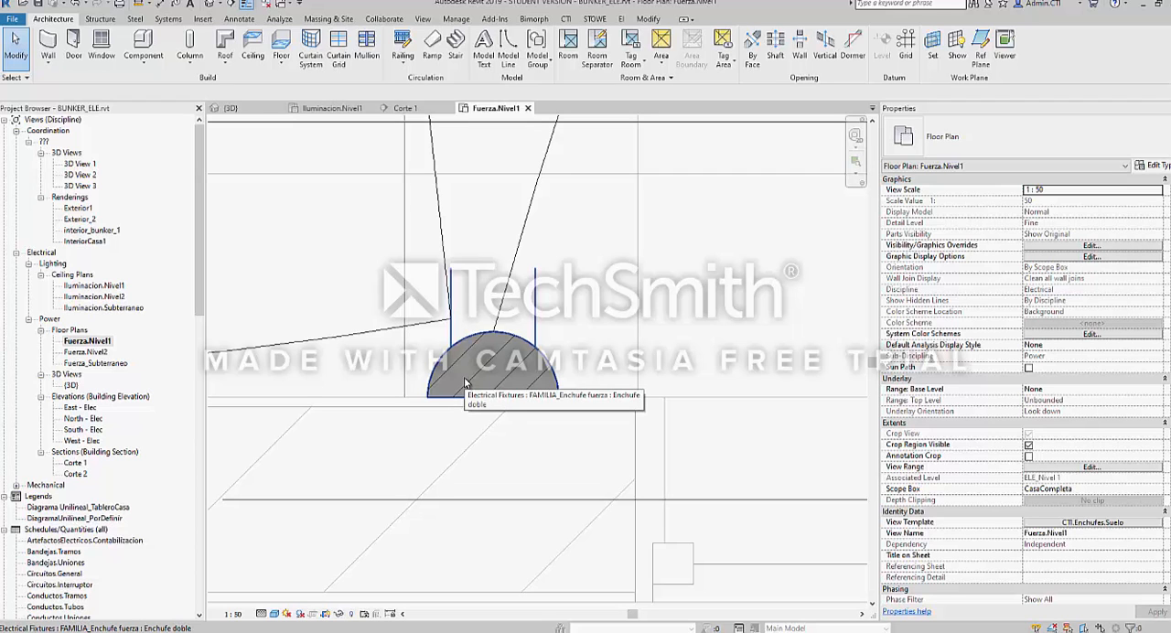
pyautogui.scroll(-5, 465, 382)
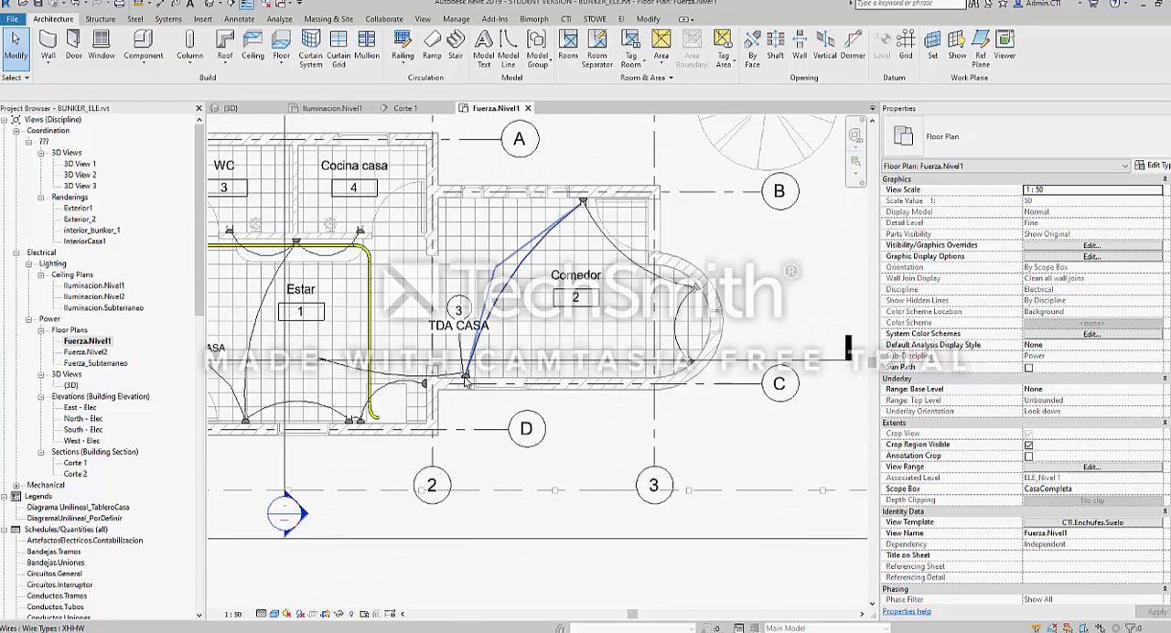
pyautogui.scroll(-1, 465, 380)
pyautogui.moveTo(258, 287); pyautogui.dragTo(440, 357, button='middle')
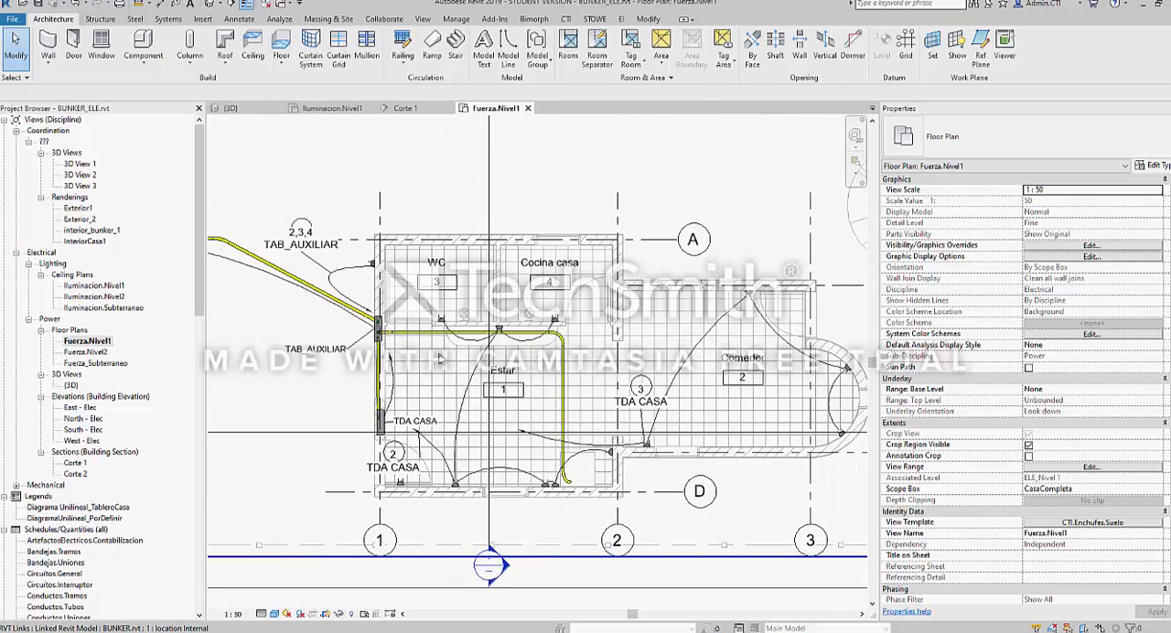
pyautogui.scroll(-2, 440, 359)
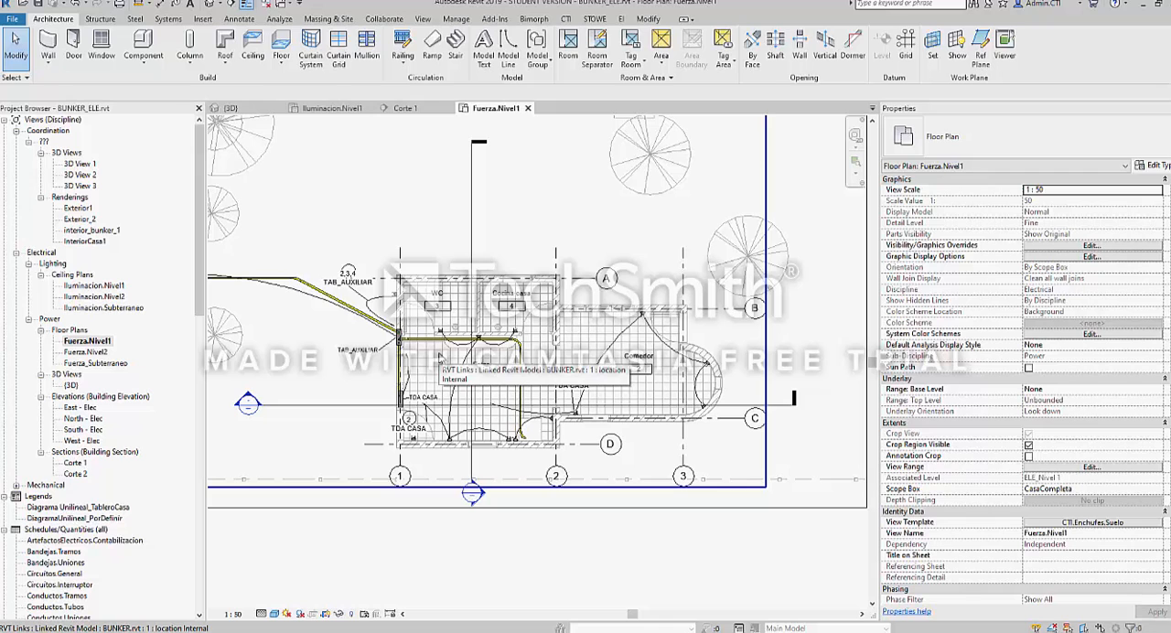
pyautogui.moveTo(329, 255); pyautogui.dragTo(412, 286, button='middle')
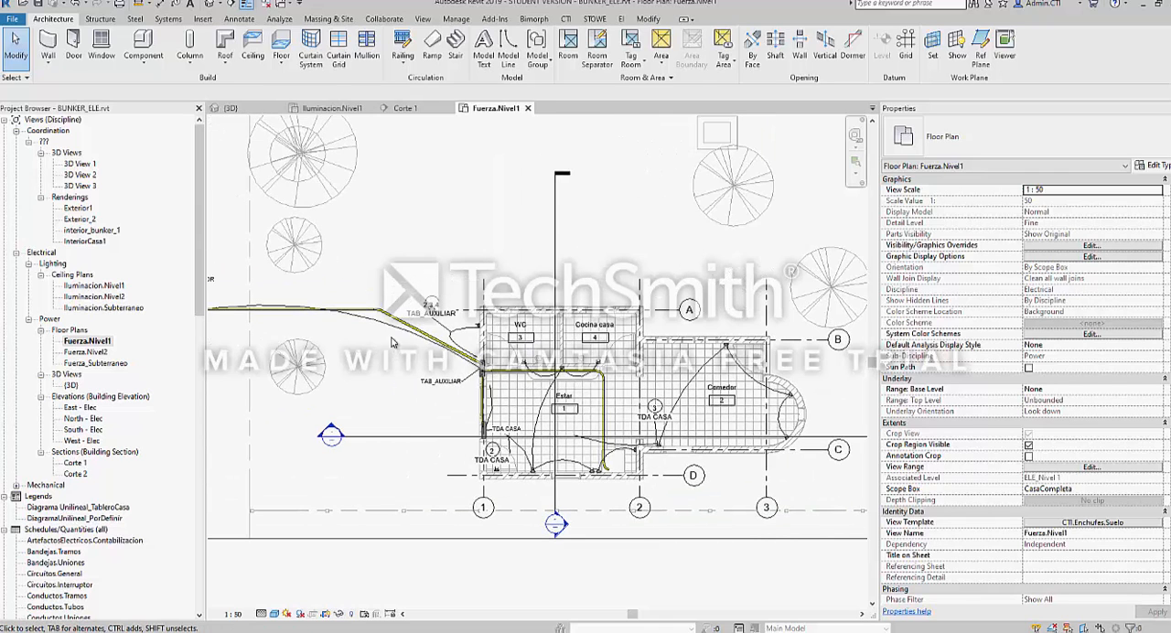
pyautogui.scroll(-2, 464, 336)
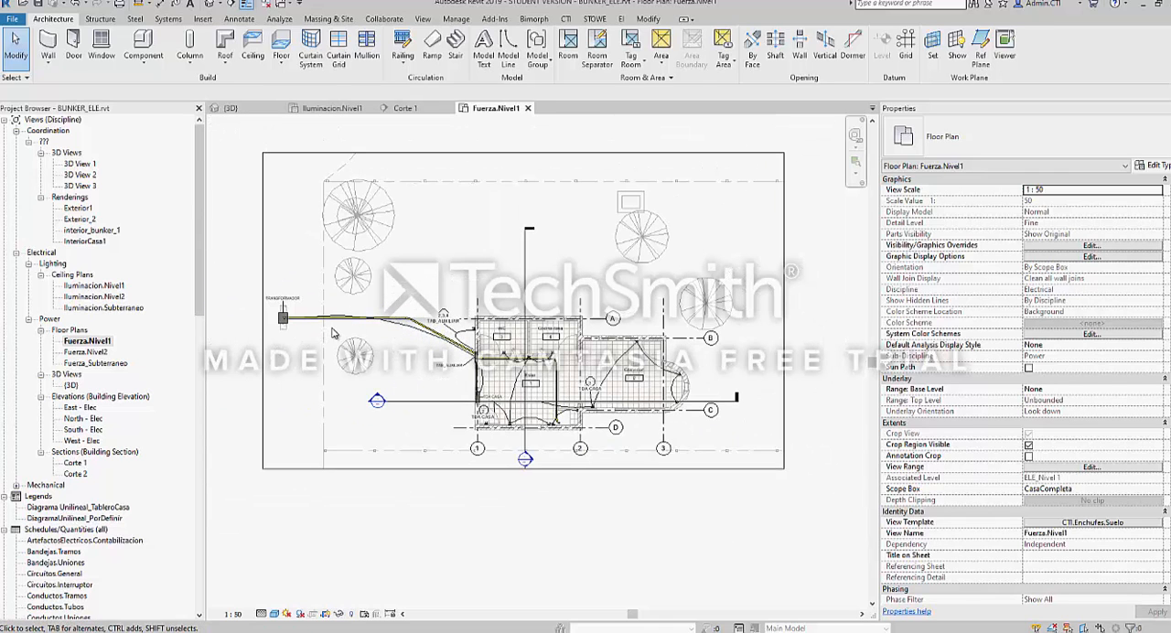
# Compare the full Fuerza.Nivel1 plan with the 3D view and examine the complete electrical network in 3D
pyautogui.hotkey('ctrl', 'Tab')
pyautogui.hotkey('ctrl', 'Tab')
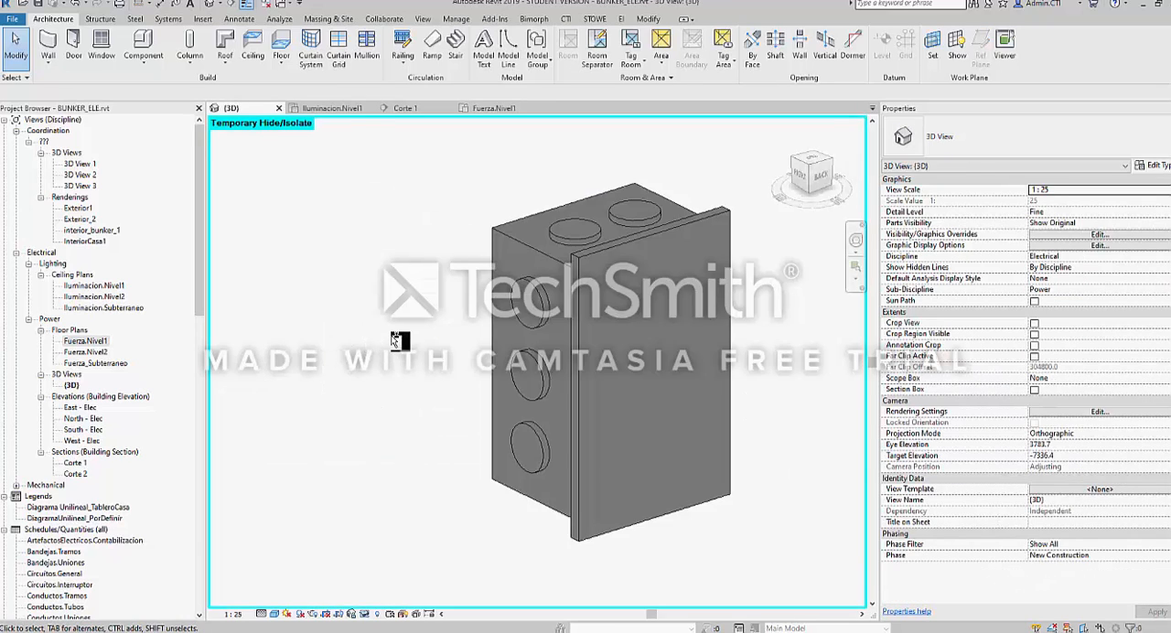
pyautogui.hotkey('ctrl', 'Tab')
pyautogui.hotkey('ctrl', 'Tab')
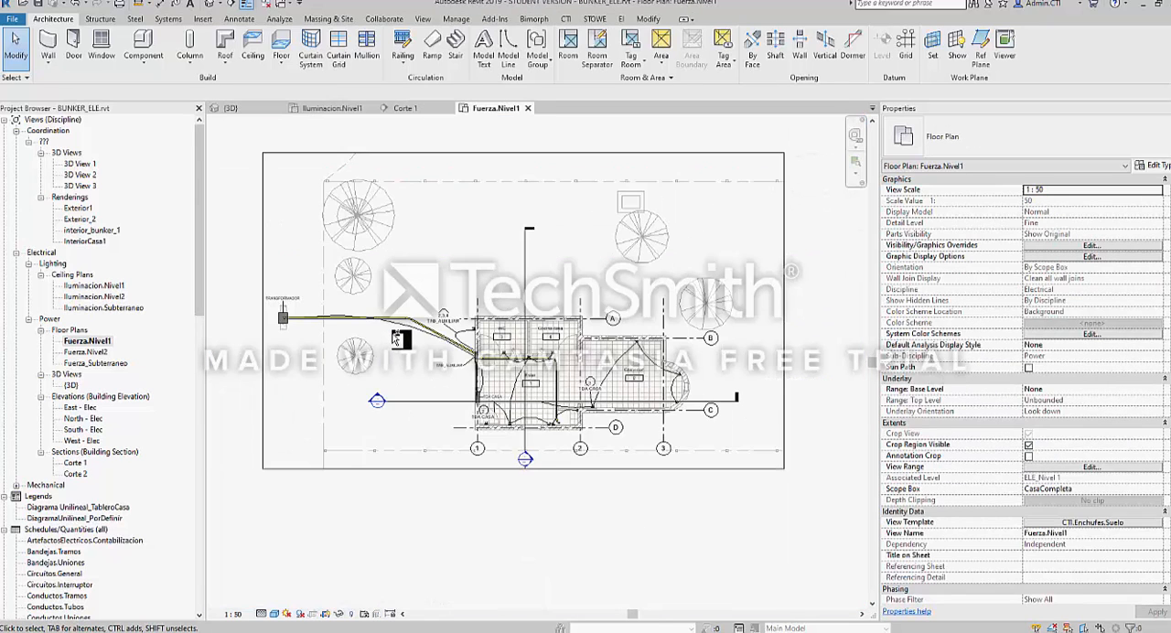
pyautogui.hotkey('ctrl', 'Tab')
pyautogui.scroll(-6, 410, 321)
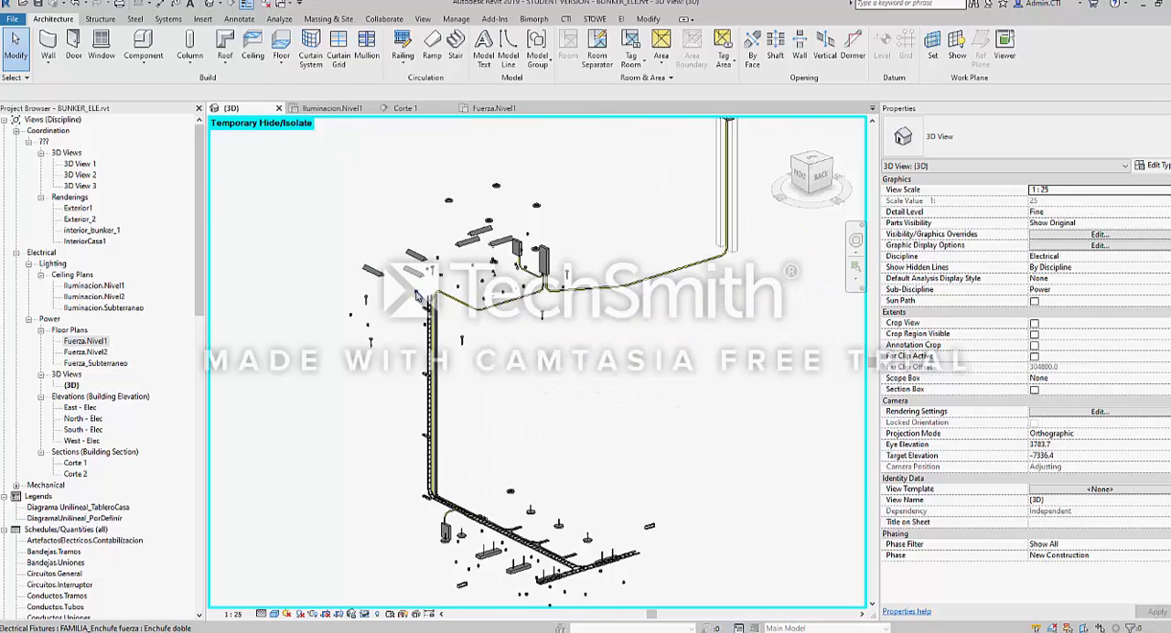
pyautogui.scroll(-4, 416, 295)
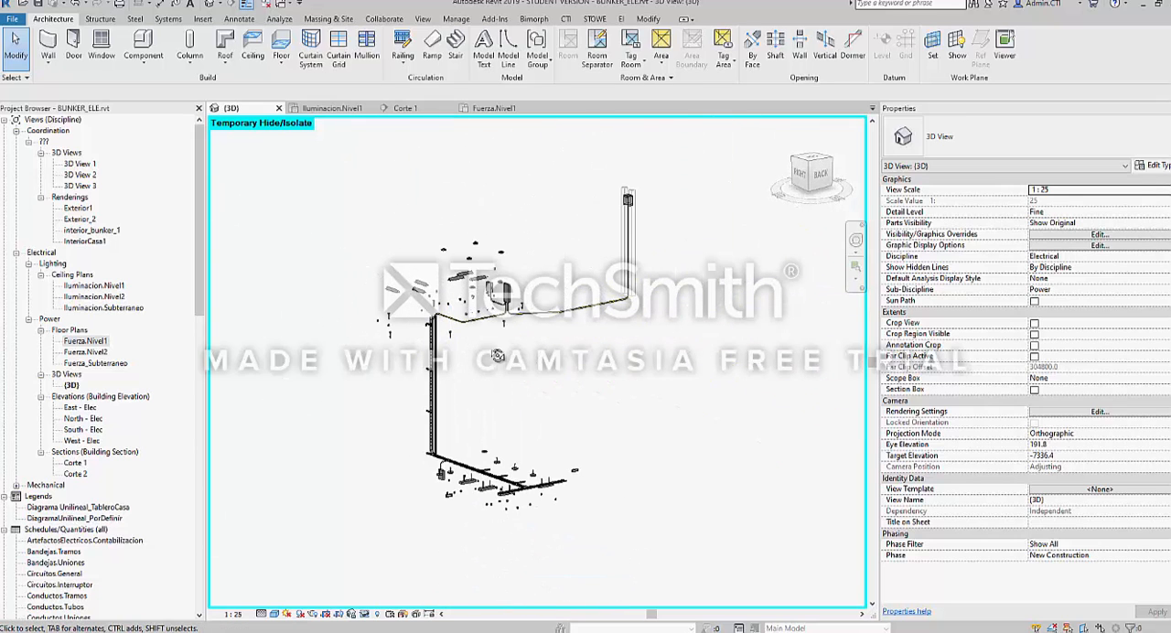
pyautogui.keyDown('shift'); pyautogui.moveTo(497, 355); pyautogui.dragTo(501, 377, button='middle'); pyautogui.keyUp('shift')
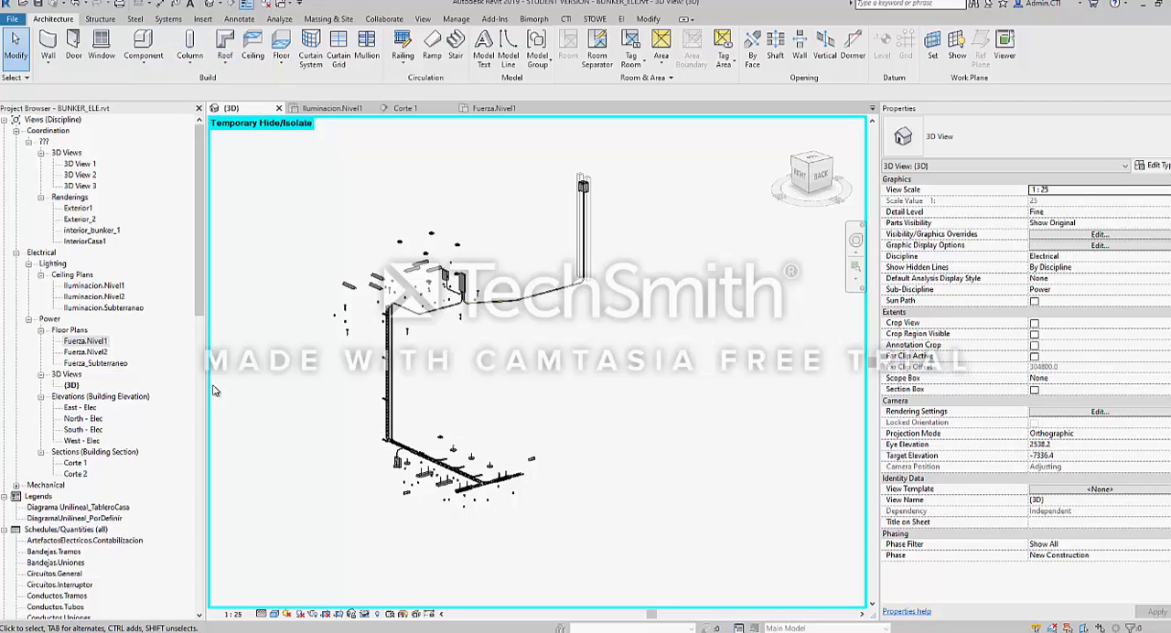
pyautogui.moveTo(334, 356); pyautogui.dragTo(346, 367, button='middle')
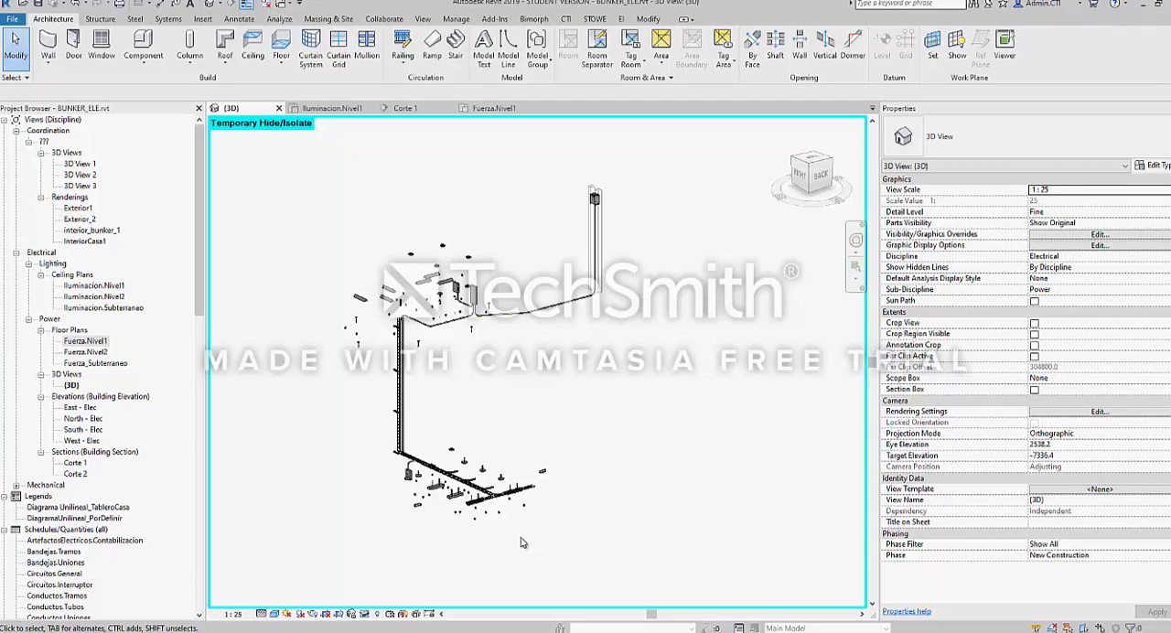
# Switch to the RVT models folder in File Explorer and locate and select BUNKER_EST.rvt
pyautogui.click(1146, 4)
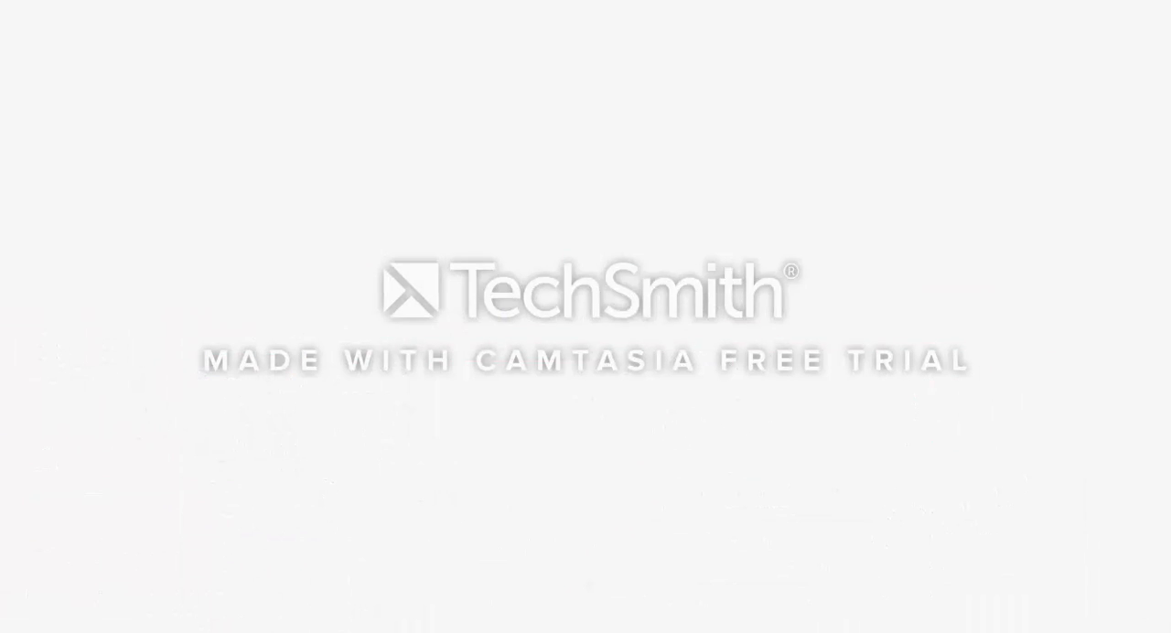
pyautogui.moveTo(676, 631)
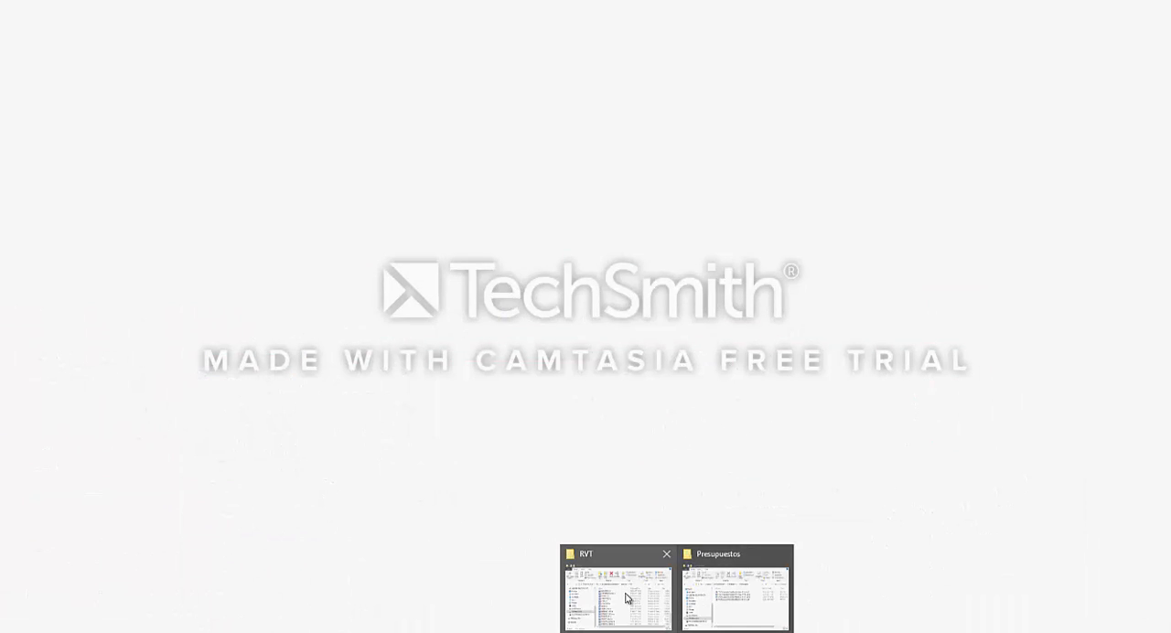
pyautogui.click(622, 593)
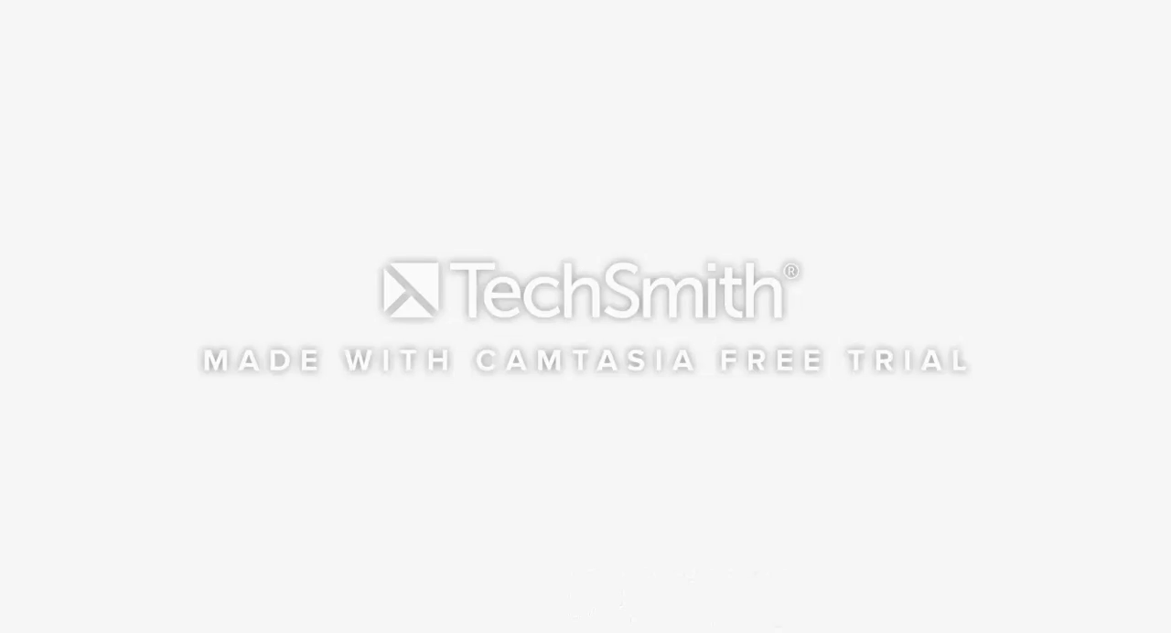
pyautogui.scroll(10, 518, 336)
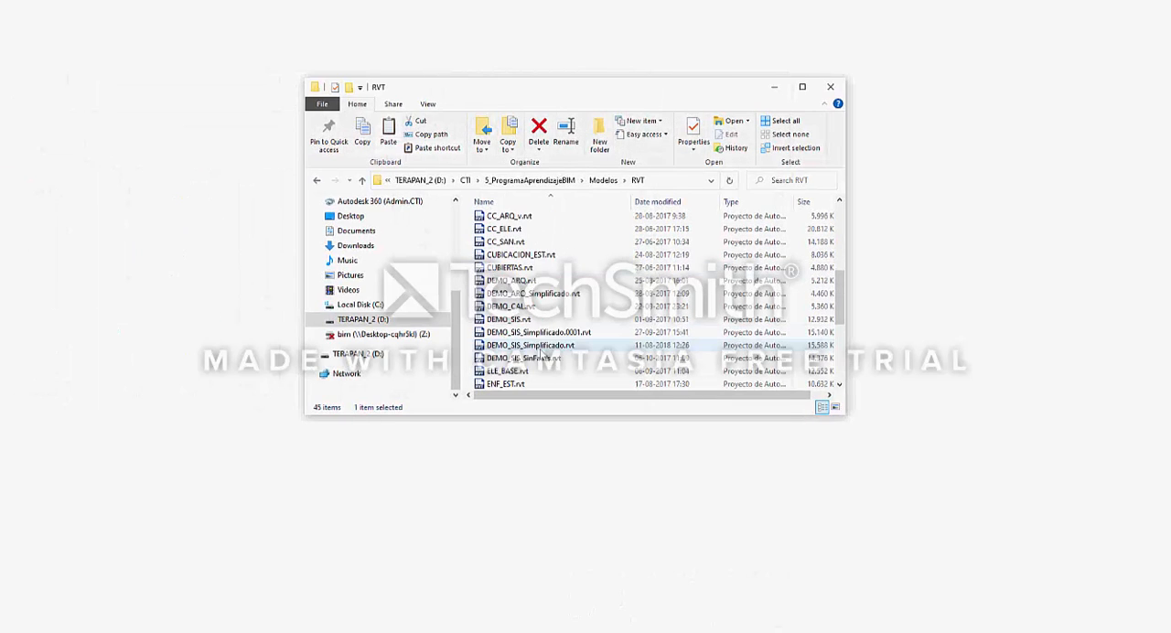
pyautogui.scroll(-3, 509, 239)
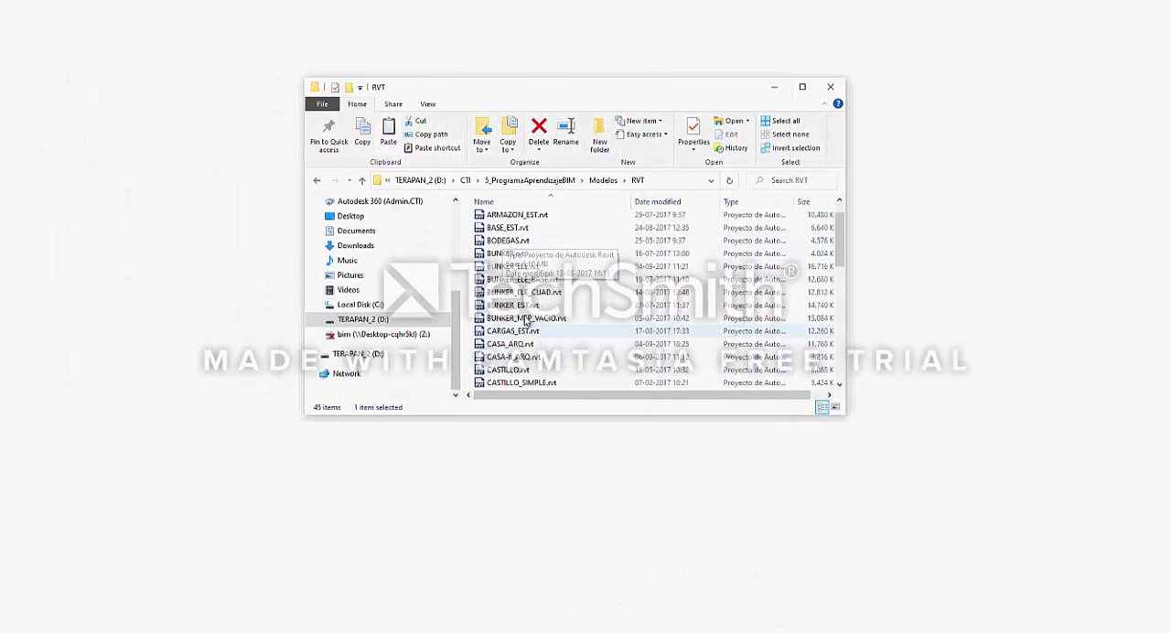
pyautogui.click(511, 231)
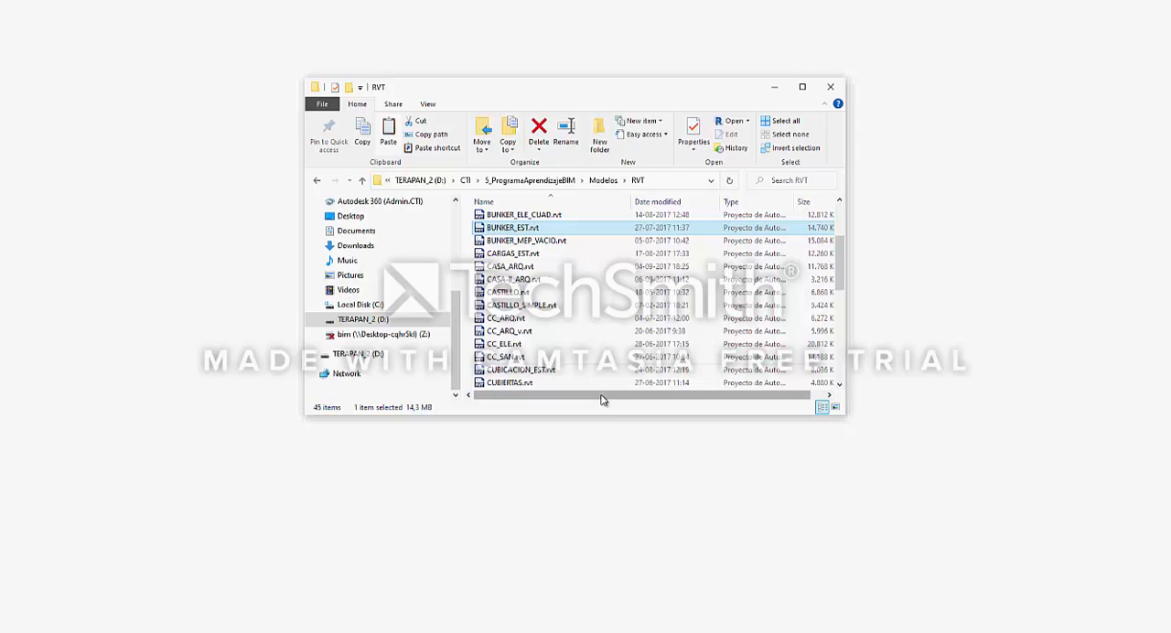
pyautogui.moveTo(604, 395); pyautogui.dragTo(618, 395)
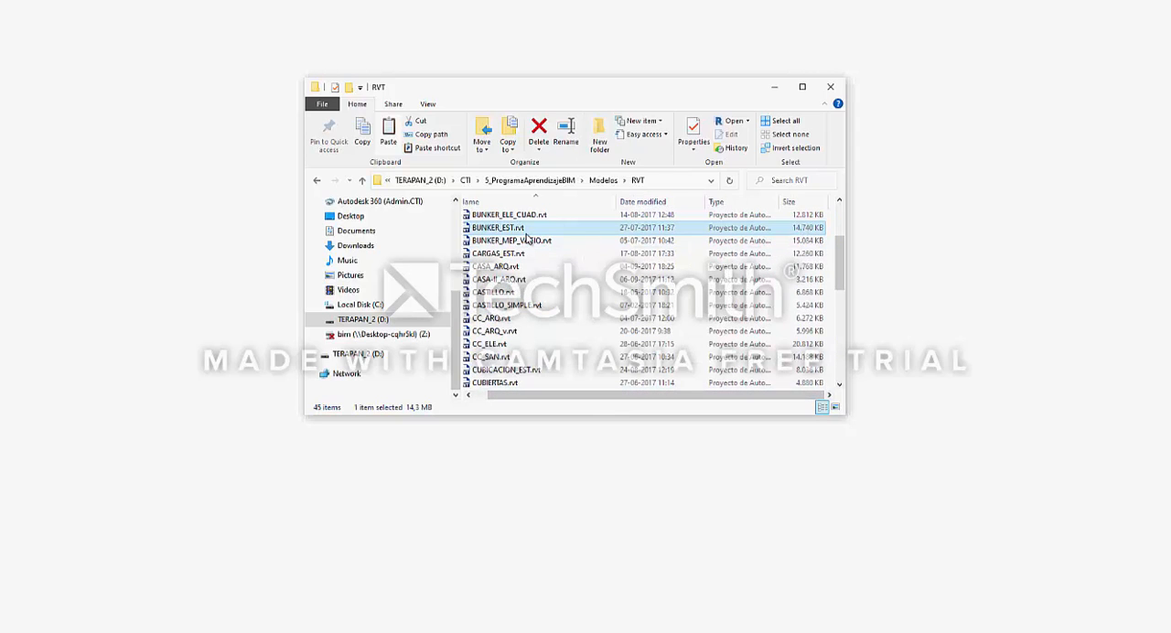
# Switch back to Revit and examine the overall layout of the electrical network in the 3D view
pyautogui.click(435, 631)
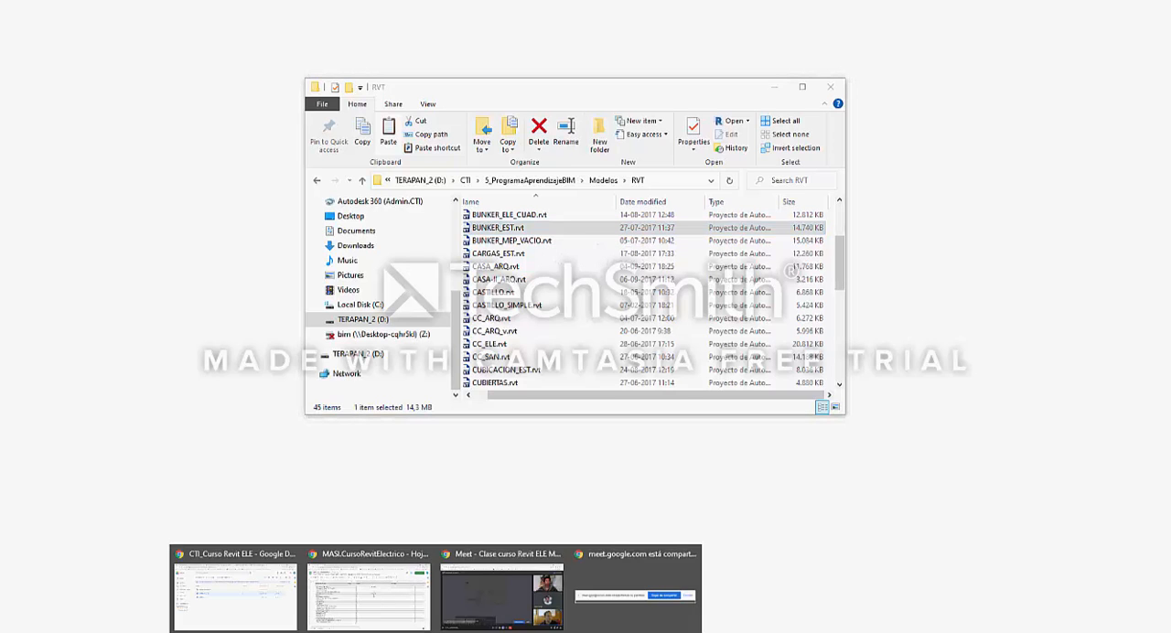
pyautogui.click(344, 631)
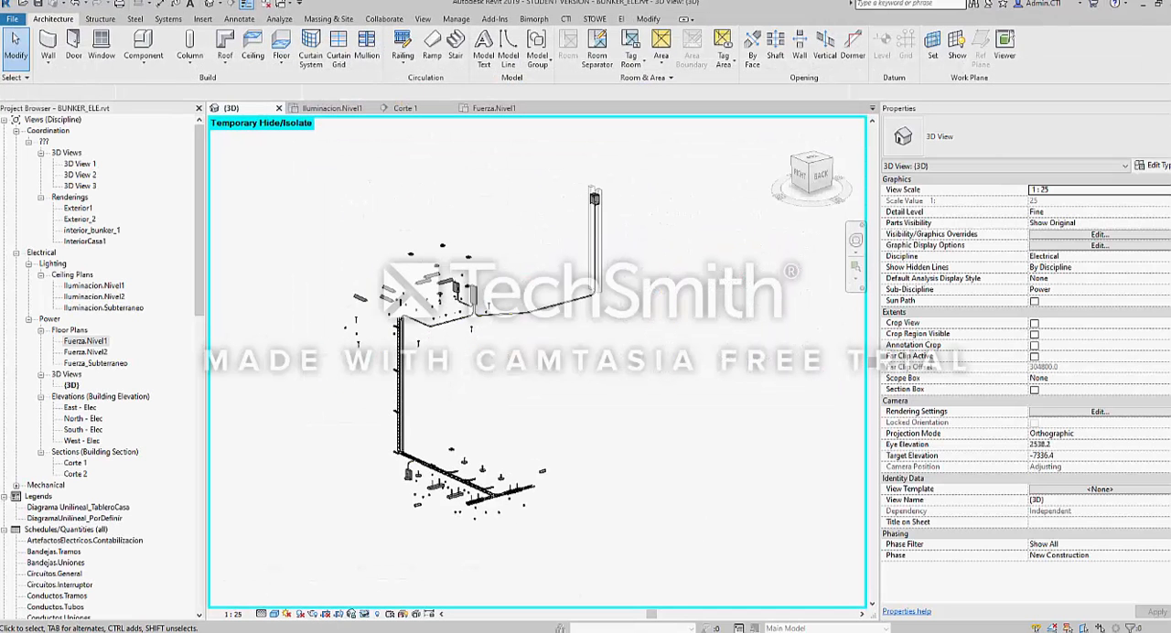
pyautogui.moveTo(365, 393); pyautogui.dragTo(362, 412, button='middle')
pyautogui.scroll(2, 357, 380)
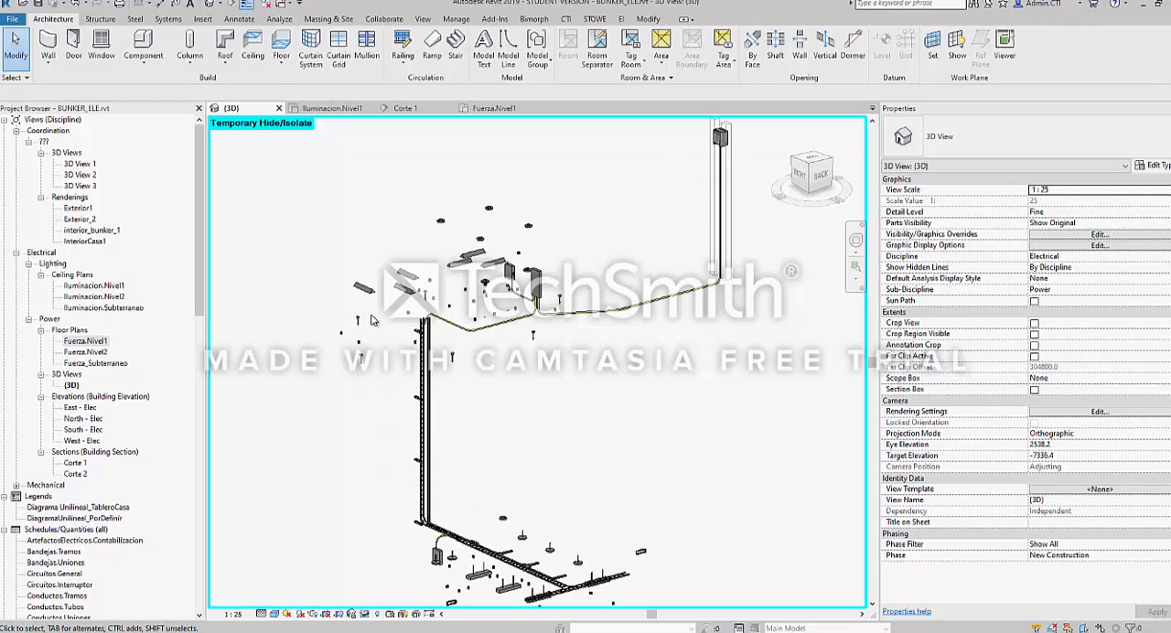
pyautogui.scroll(-2, 369, 305)
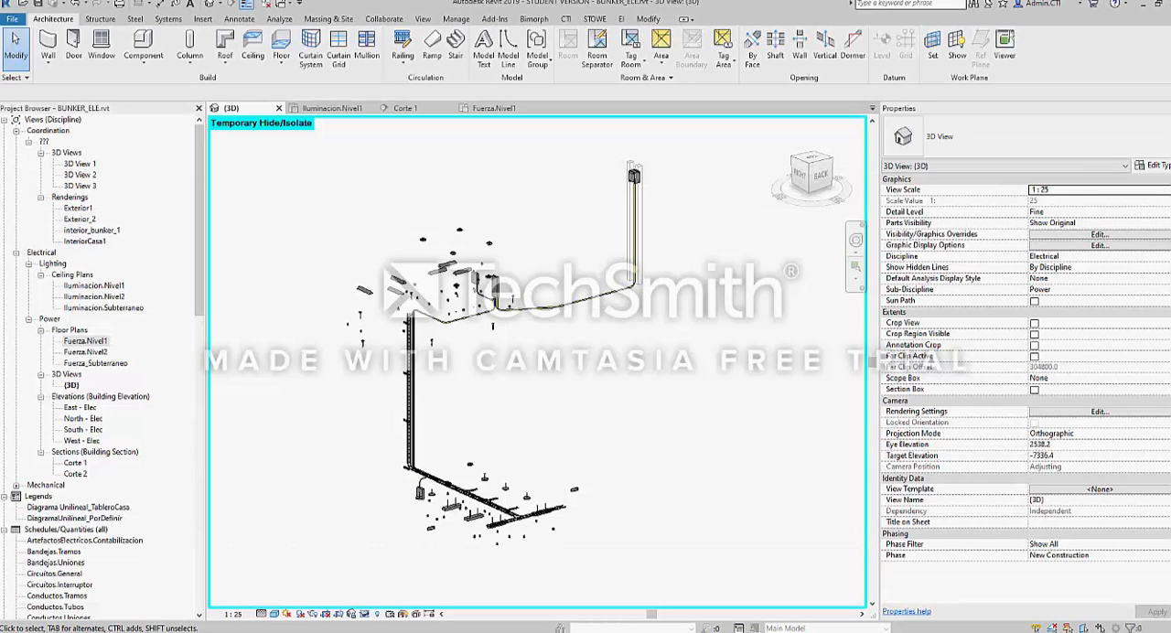
pyautogui.scroll(-3, 395, 201)
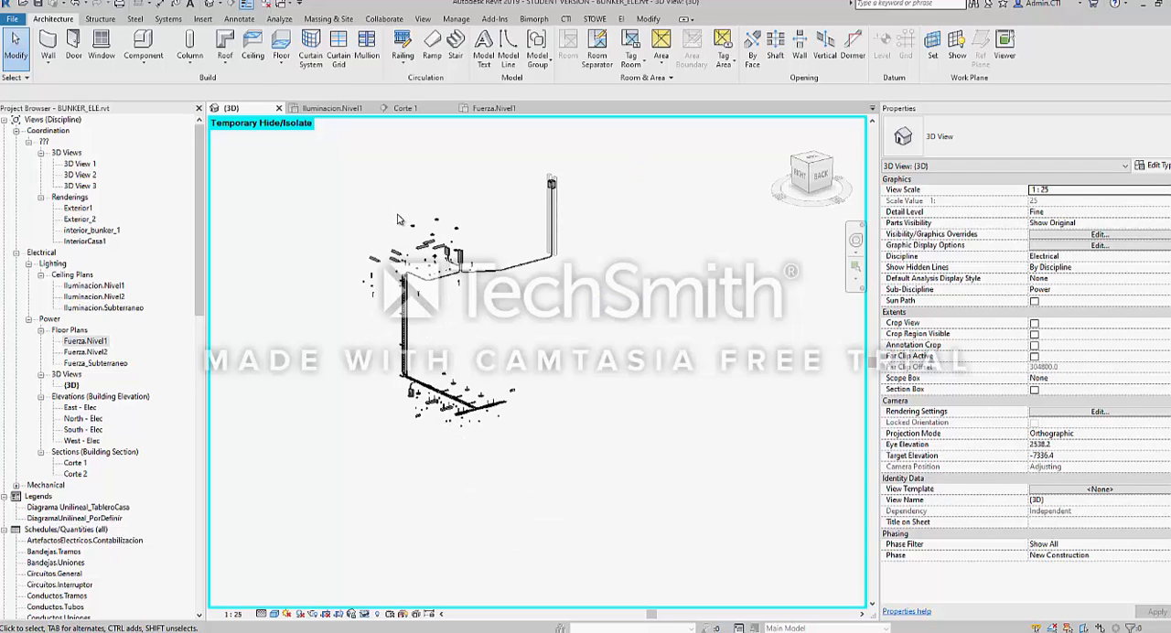
pyautogui.moveTo(405, 199); pyautogui.dragTo(421, 219, button='middle')
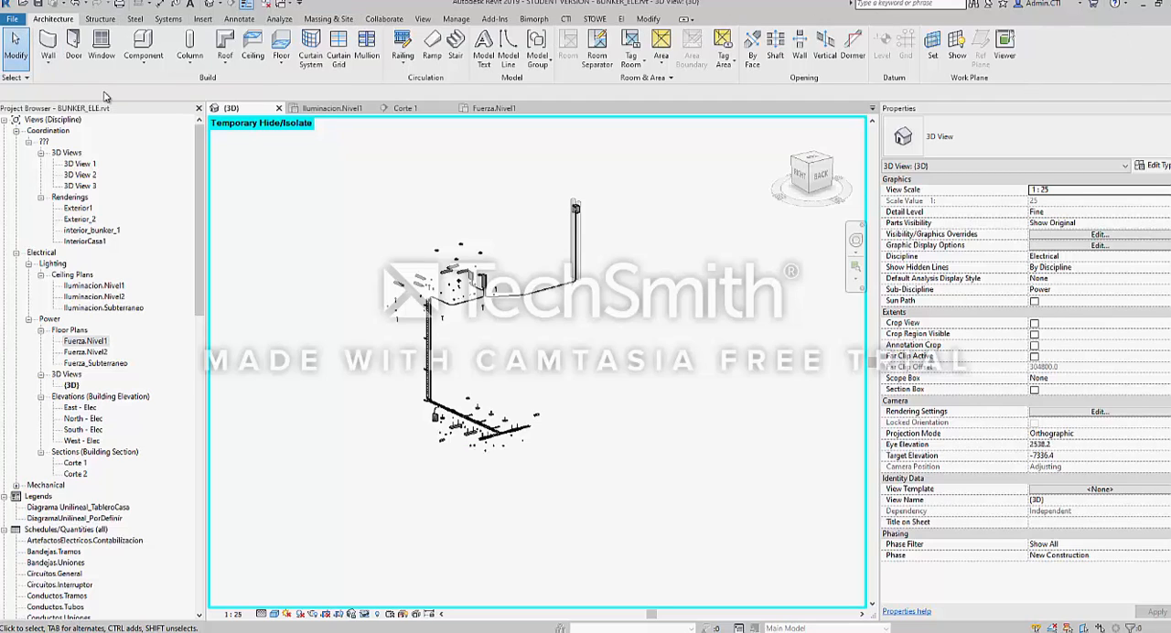
# Look through the Structure, Architecture, Systems, Insert, Collaborate and Manage tool sets
pyautogui.click(98, 21)
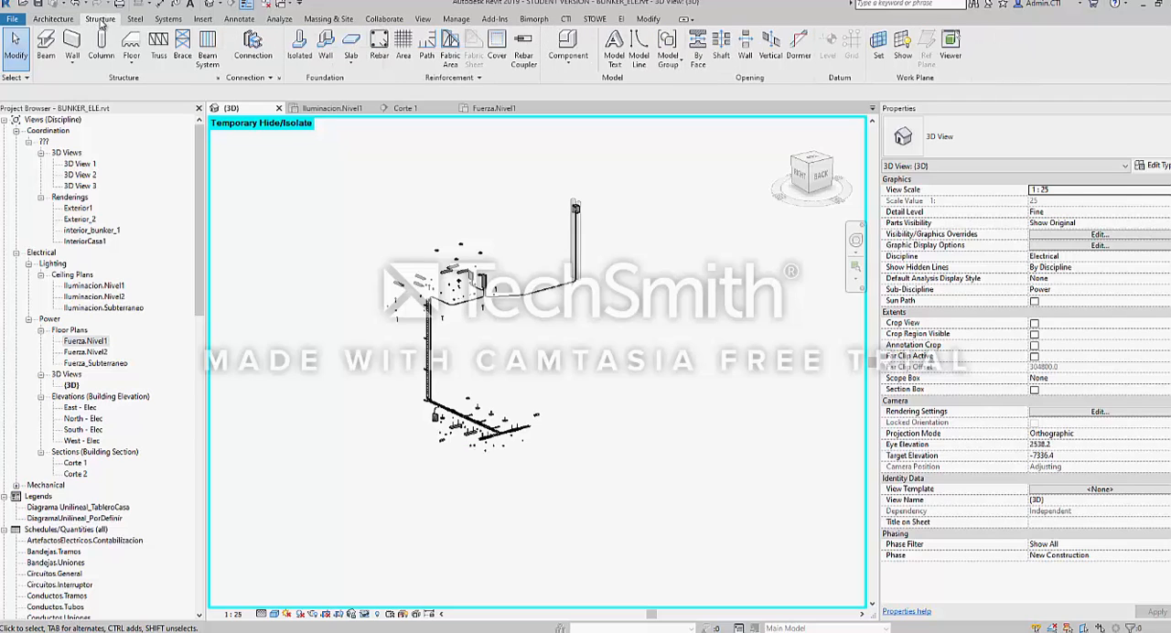
pyautogui.click(53, 19)
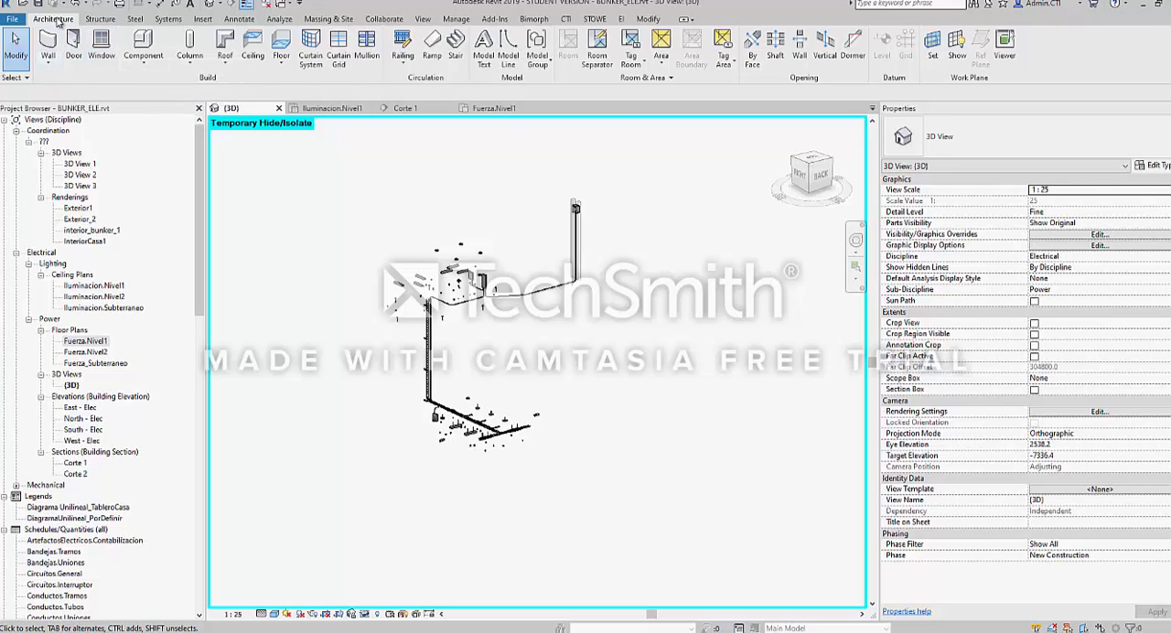
pyautogui.click(167, 20)
pyautogui.click(203, 20)
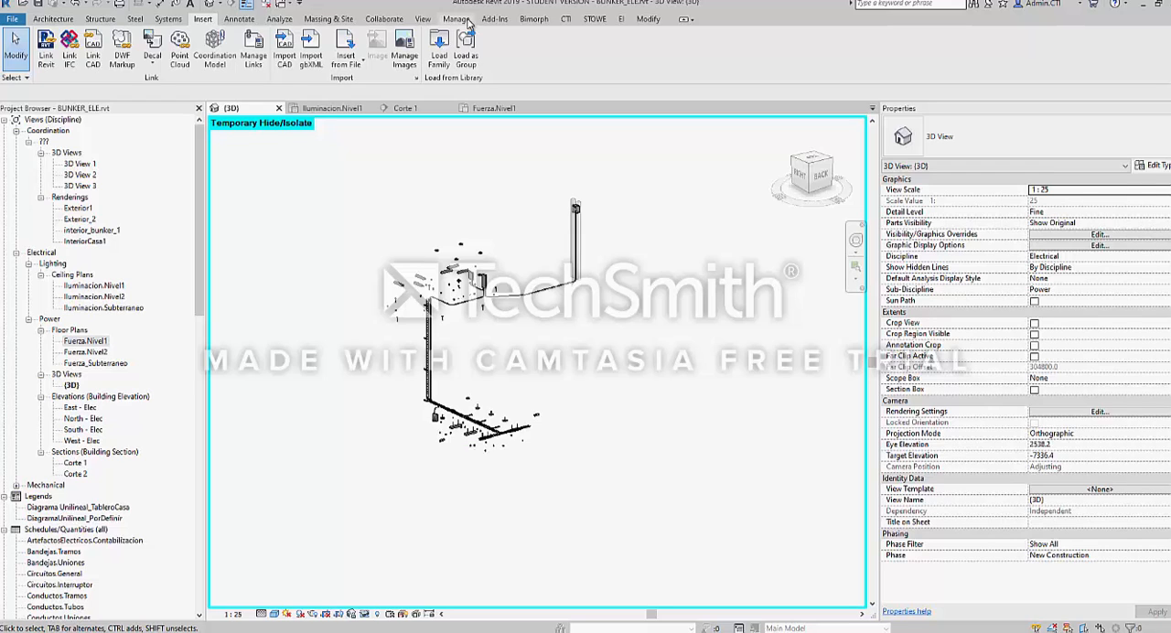
pyautogui.click(386, 20)
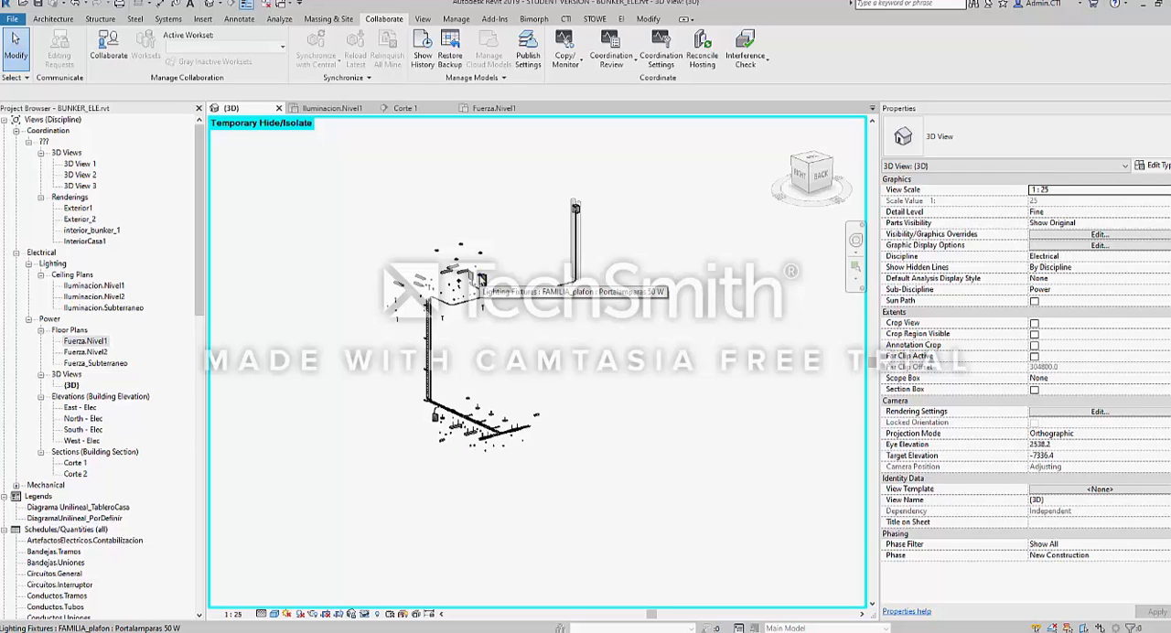
pyautogui.click(457, 19)
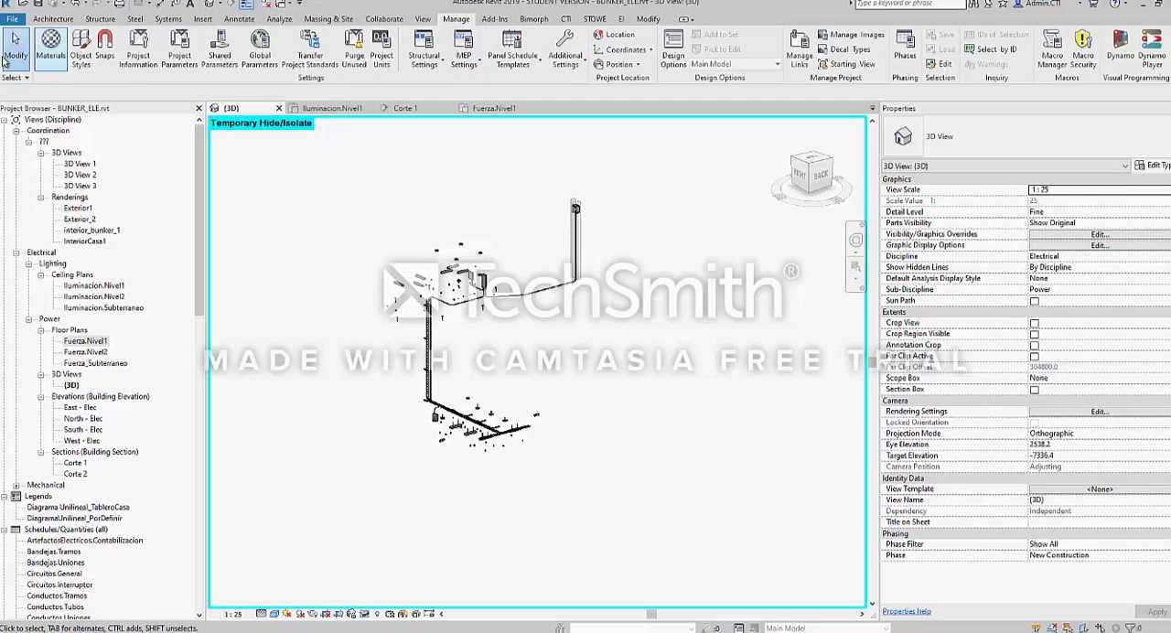
# Look through the Bimorph, CTI and STOWE add-in tool sets and the Modify tools
pyautogui.moveTo(413, 233); pyautogui.dragTo(419, 239, button='middle')
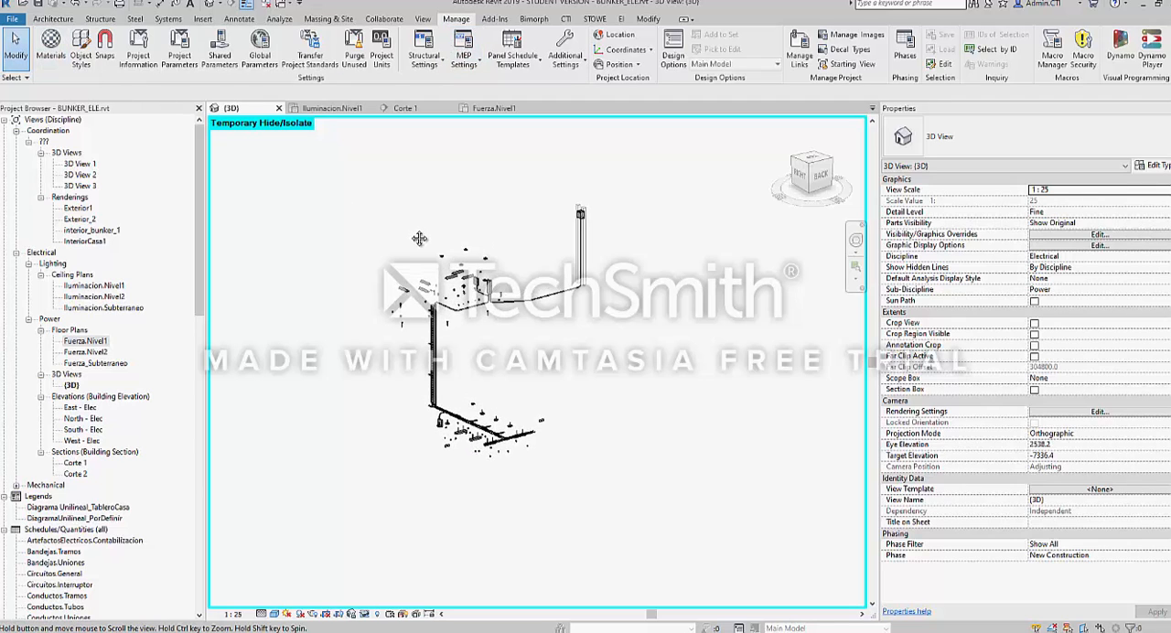
pyautogui.click(539, 21)
pyautogui.click(565, 19)
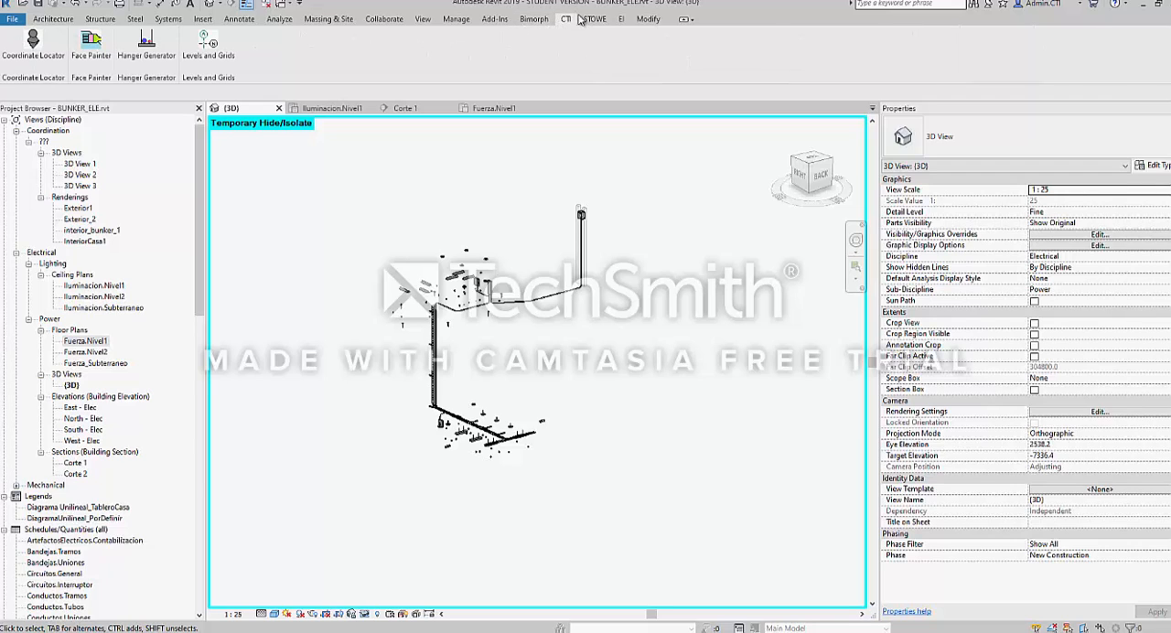
pyautogui.click(594, 19)
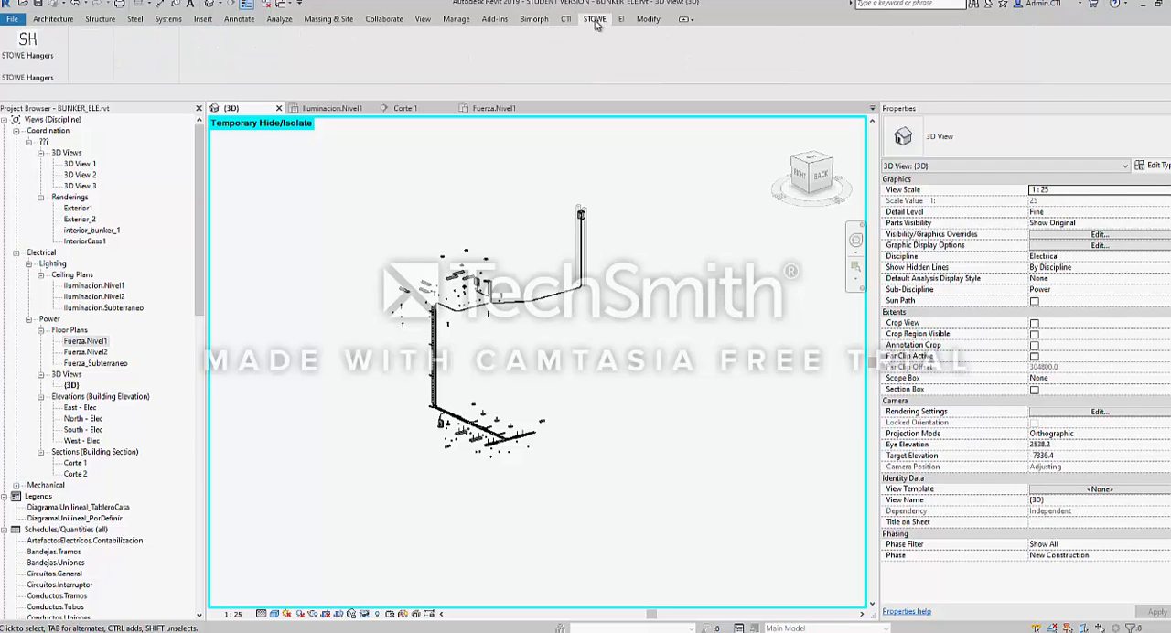
pyautogui.click(637, 20)
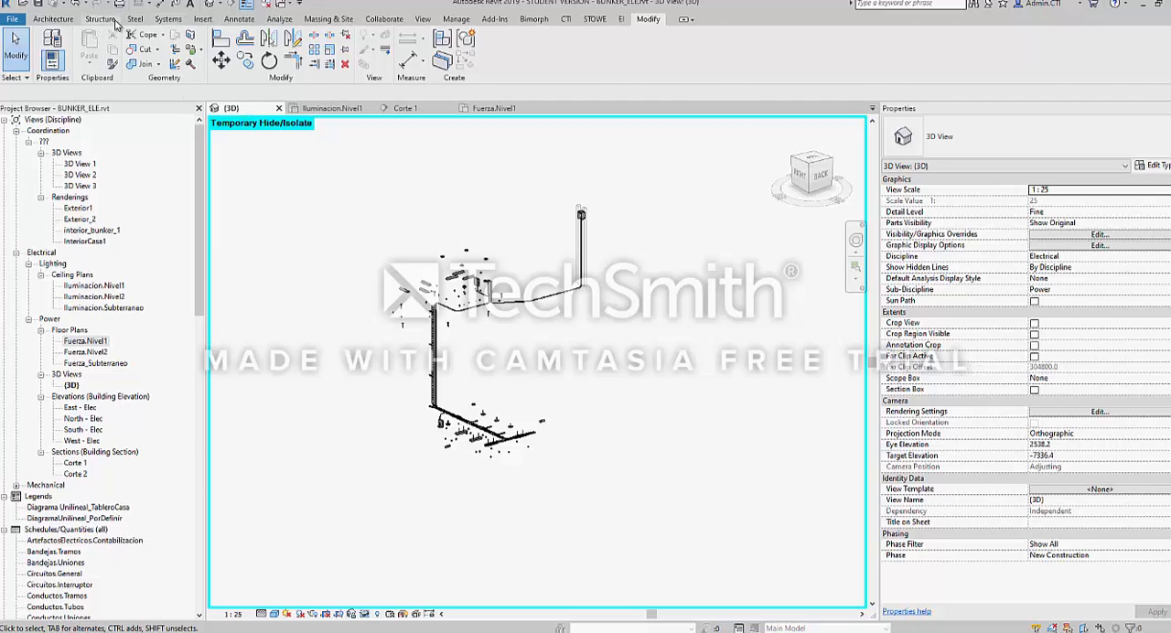
# Examine the HVAC, plumbing and electrical tools of the Systems discipline alongside the 3D electrical network
pyautogui.click(160, 21)
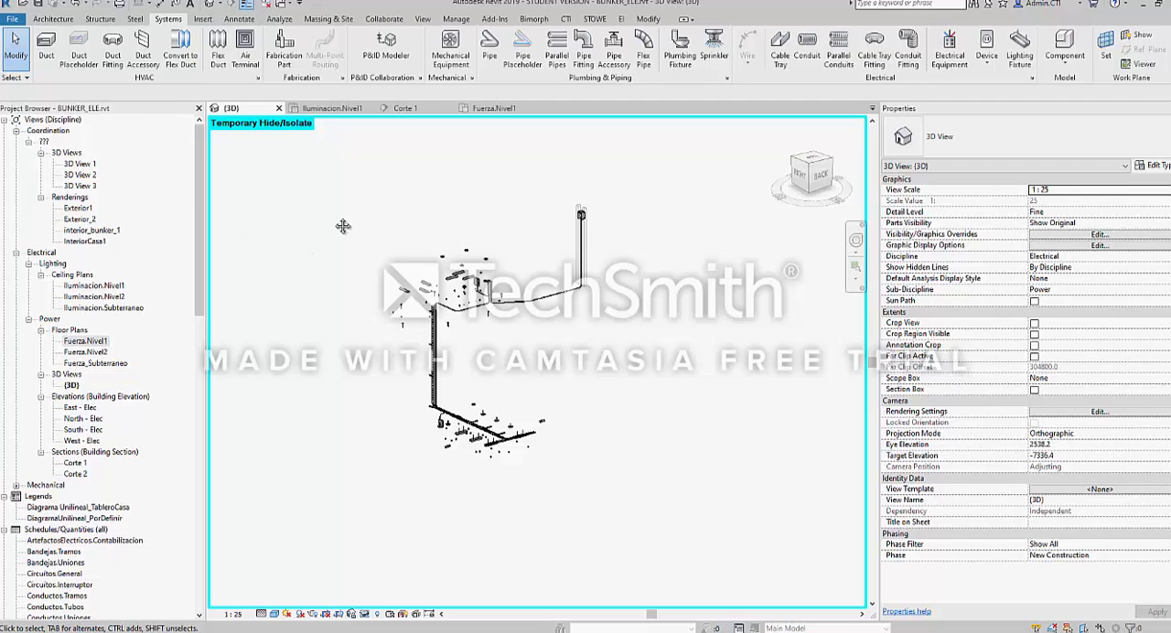
pyautogui.moveTo(343, 227); pyautogui.dragTo(356, 251, button='middle')
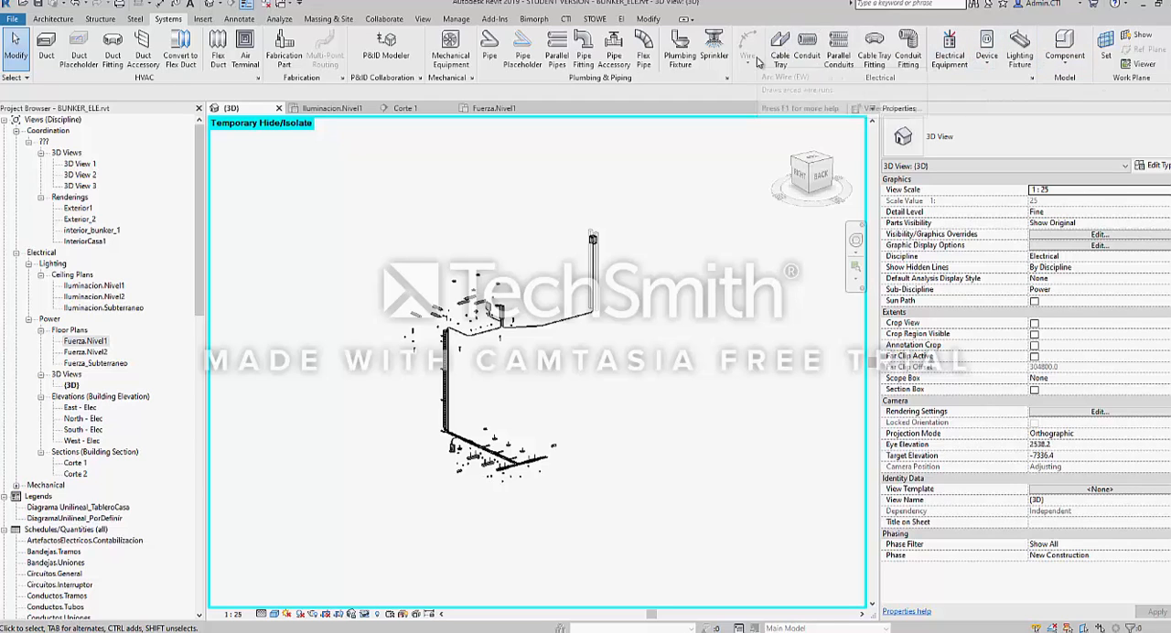
pyautogui.scroll(1, 496, 363)
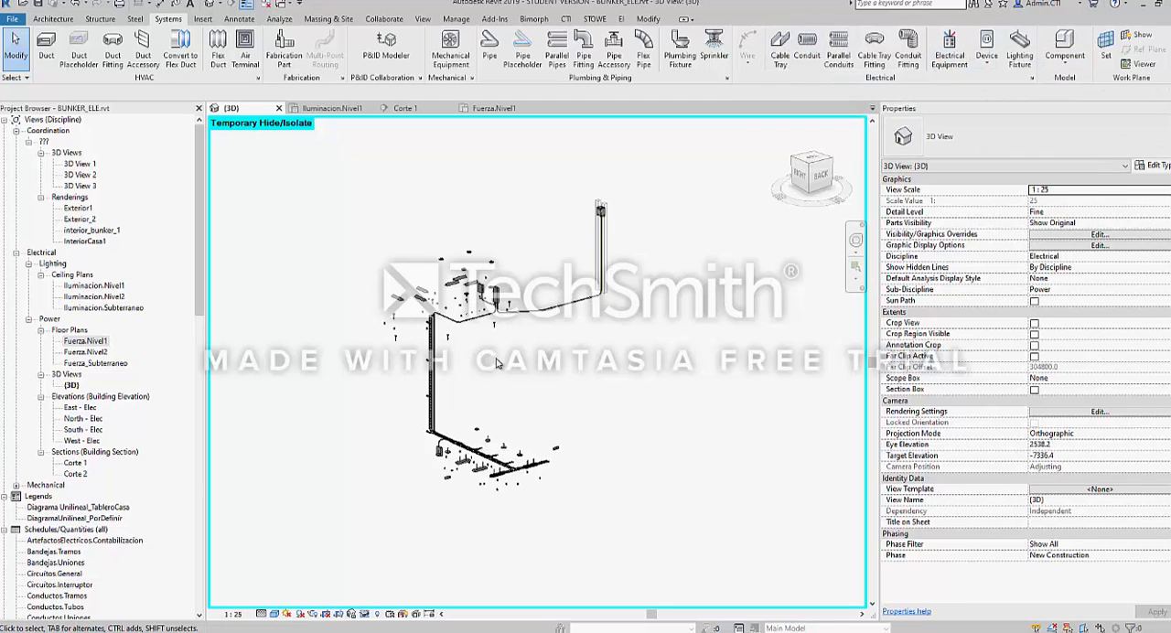
pyautogui.scroll(1, 496, 363)
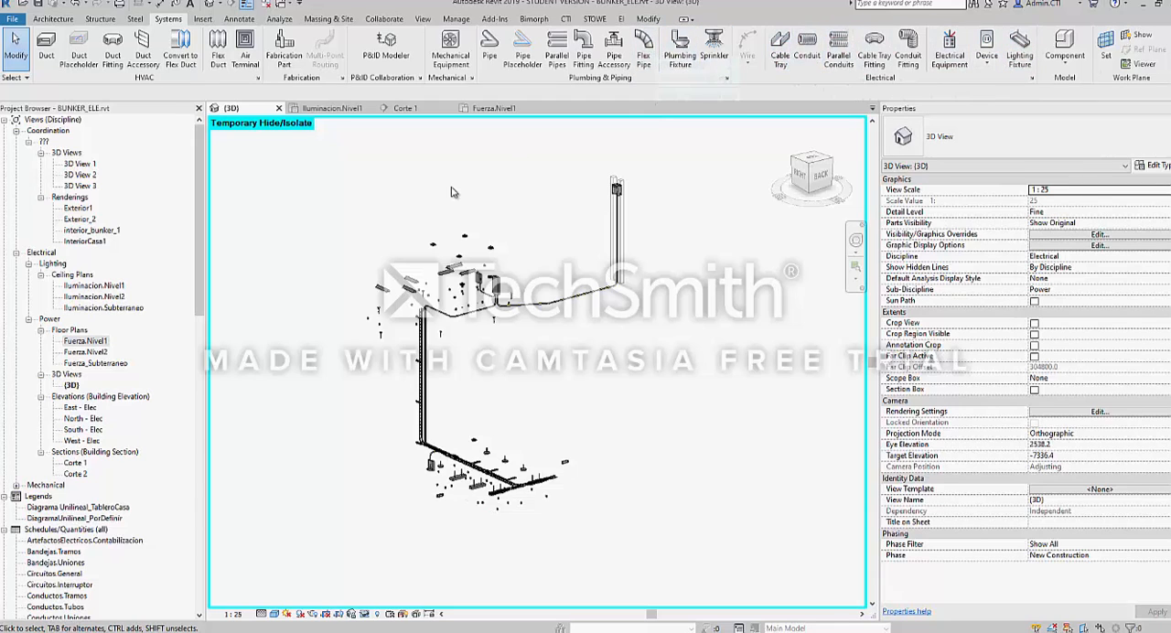
# Look through the Architecture, Structure, Steel and Annotate tool sets, including the Spot Elevation tool
pyautogui.click(53, 19)
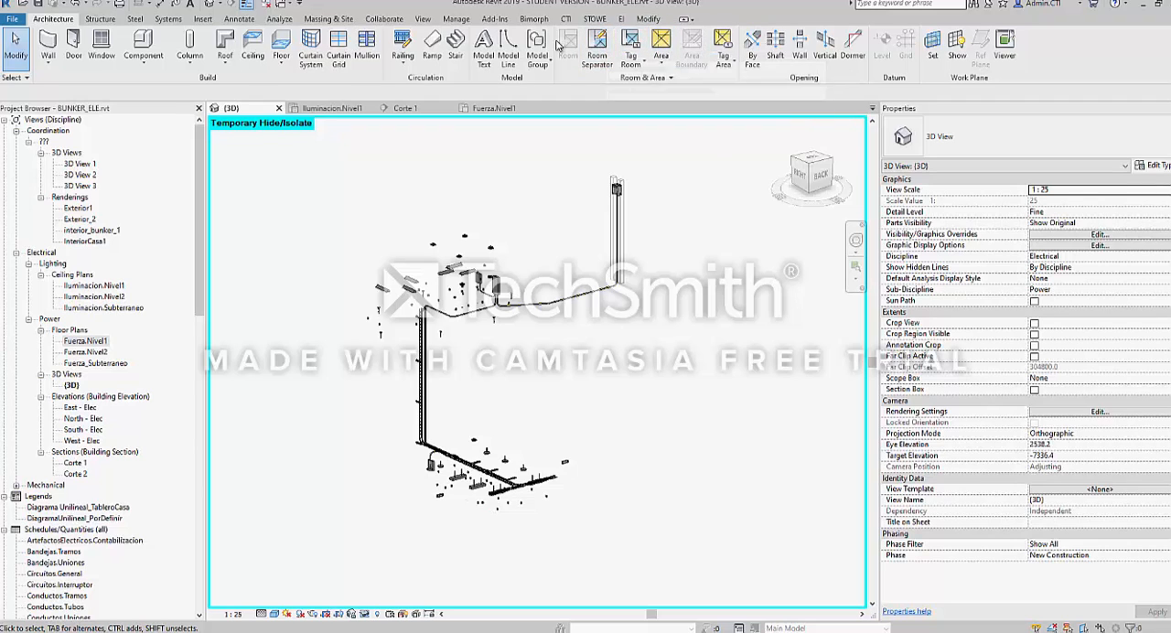
pyautogui.click(99, 20)
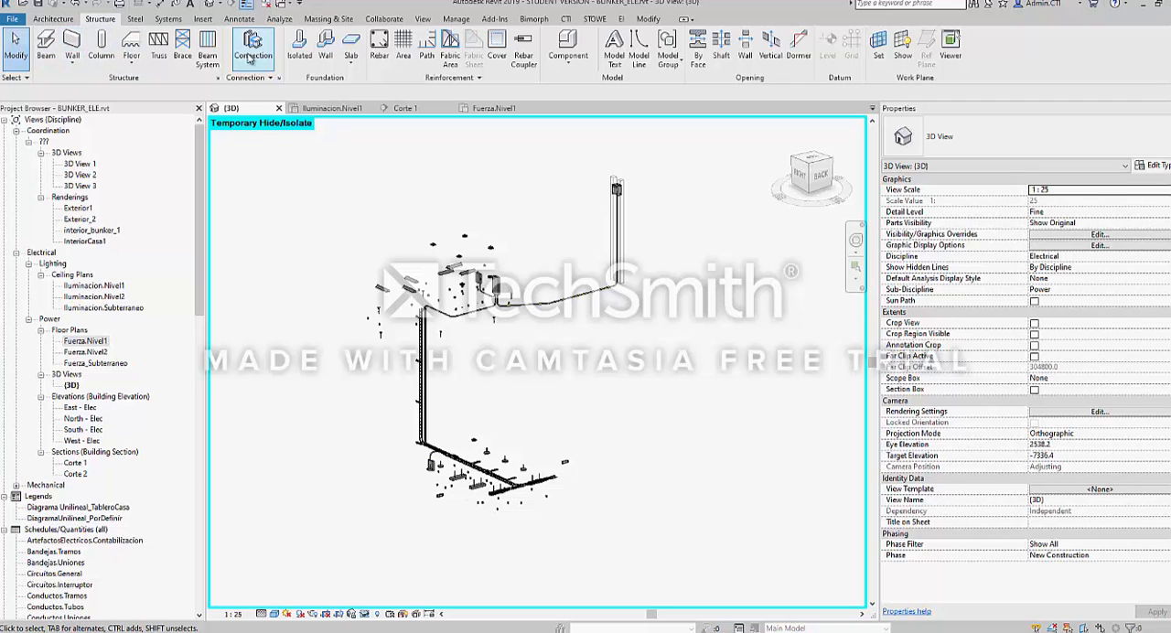
pyautogui.click(135, 20)
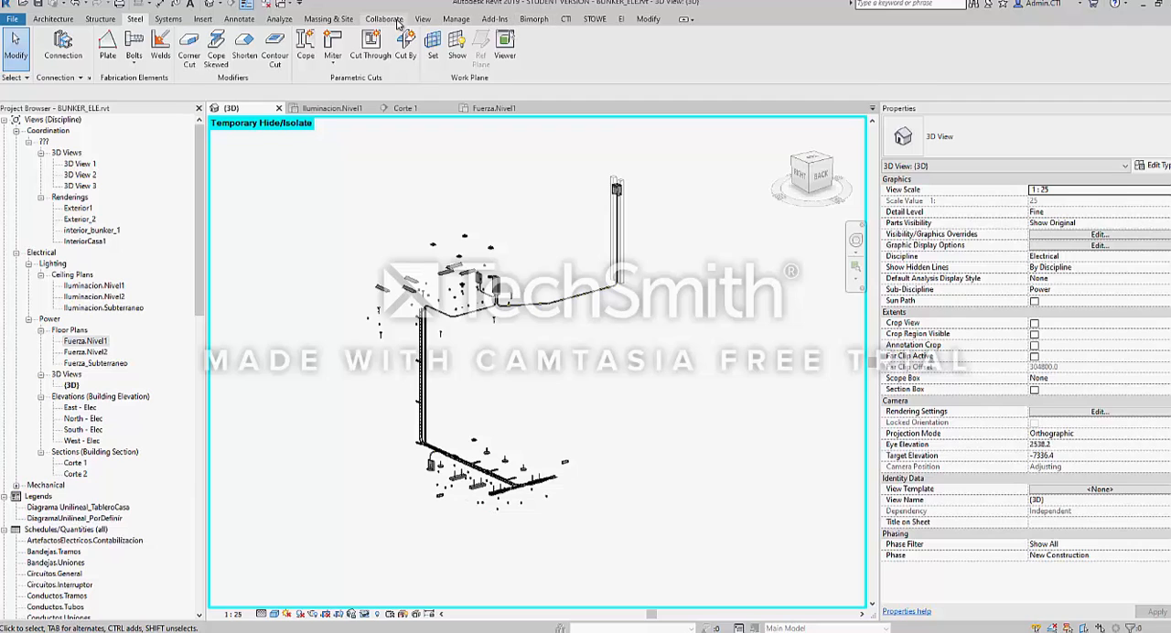
pyautogui.click(239, 20)
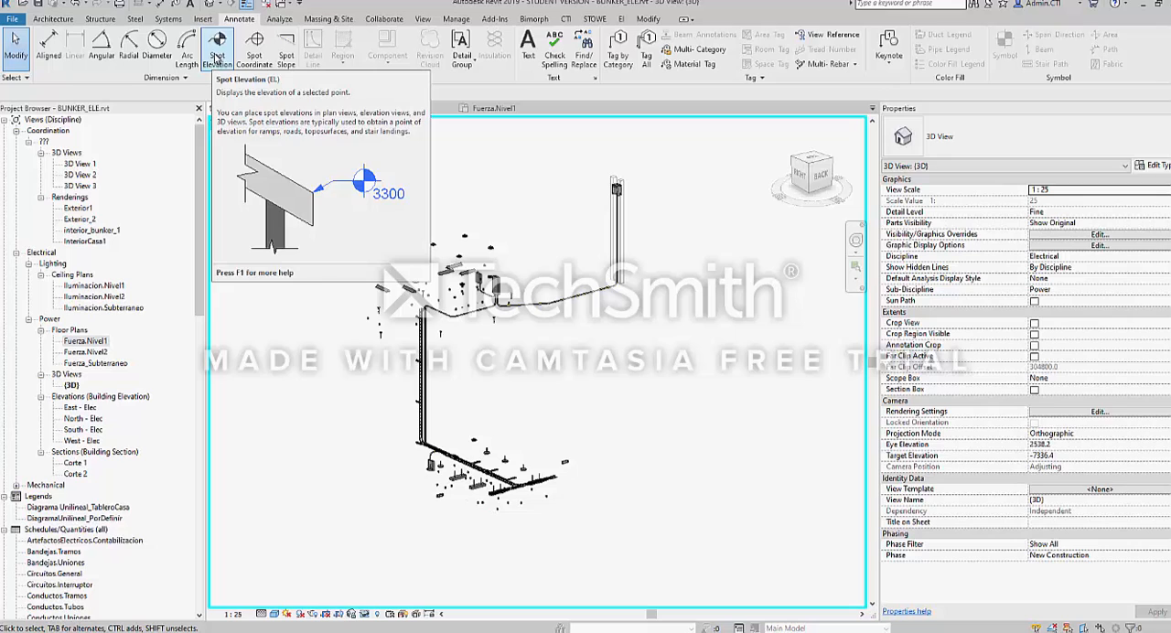
pyautogui.click(217, 56)
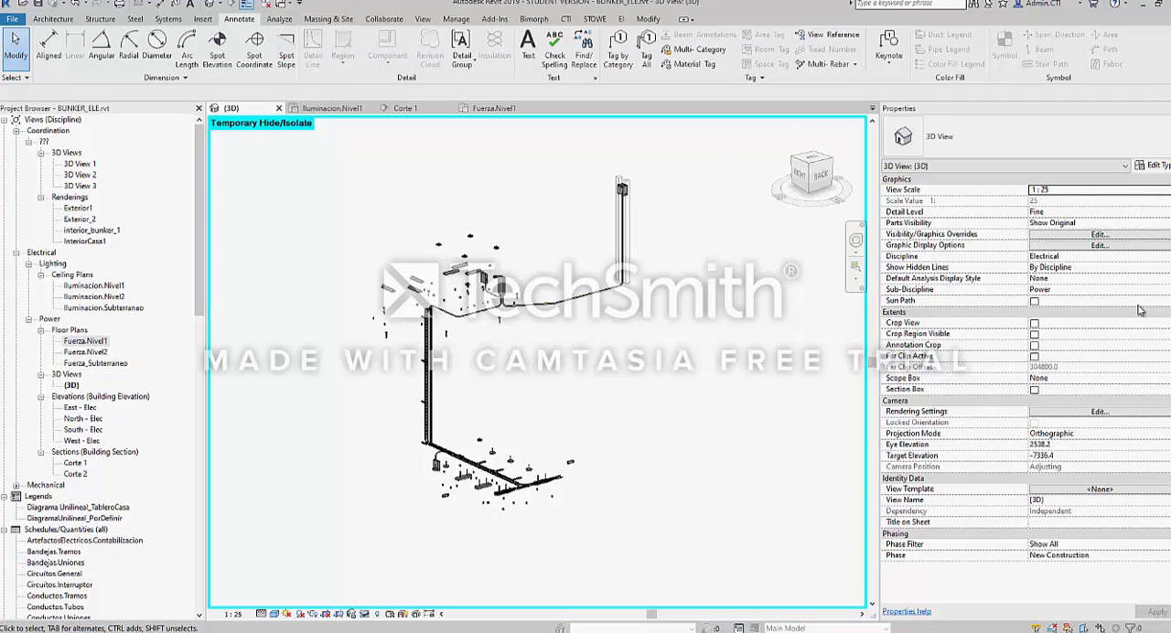
# Rearrange the palettes so that Properties and the Project Browser are docked on swapped sides of the 3D view
pyautogui.moveTo(966, 113); pyautogui.dragTo(365, 235)
pyautogui.moveTo(129, 108); pyautogui.dragTo(1167, 188)
pyautogui.moveTo(470, 230); pyautogui.dragTo(2, 225)
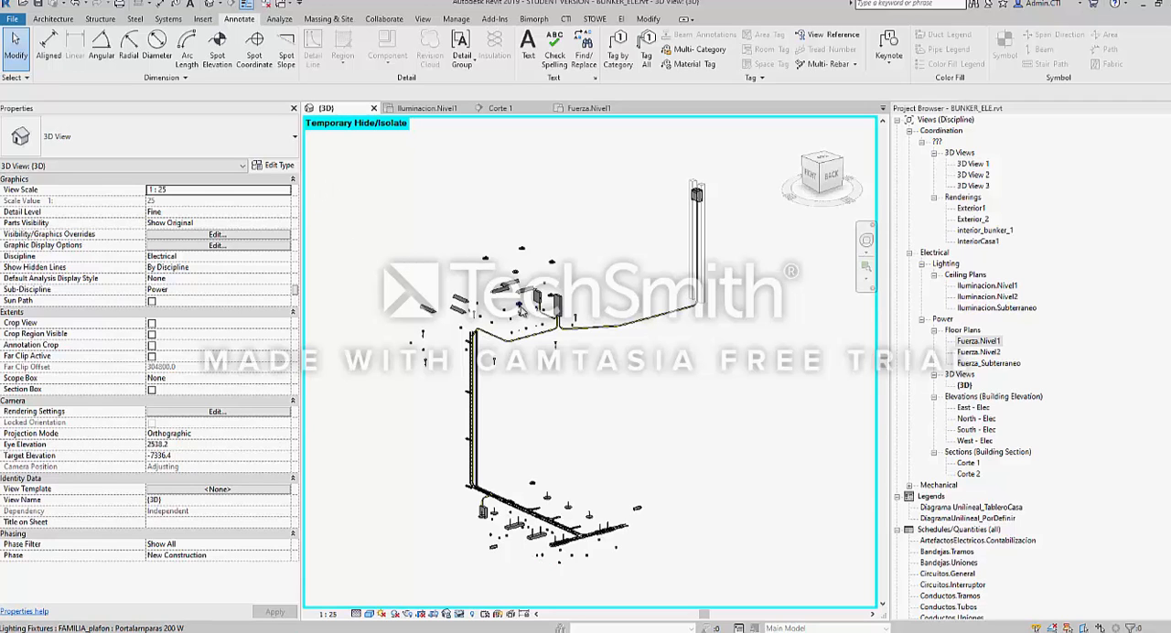
# Select a Fluorescente_300x1200 recessed lighting fixture in the 3D view, review its properties and clear the selection
pyautogui.scroll(5, 449, 274)
pyautogui.click(450, 275)
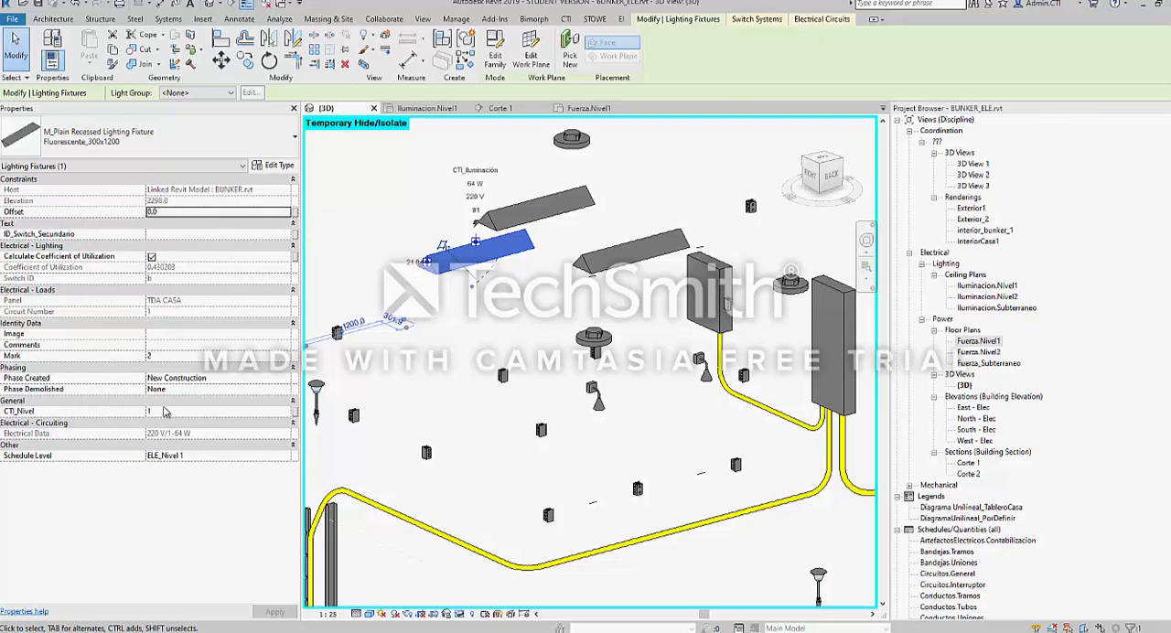
pyautogui.moveTo(448, 302); pyautogui.dragTo(453, 352, button='middle')
pyautogui.scroll(-2, 438, 231)
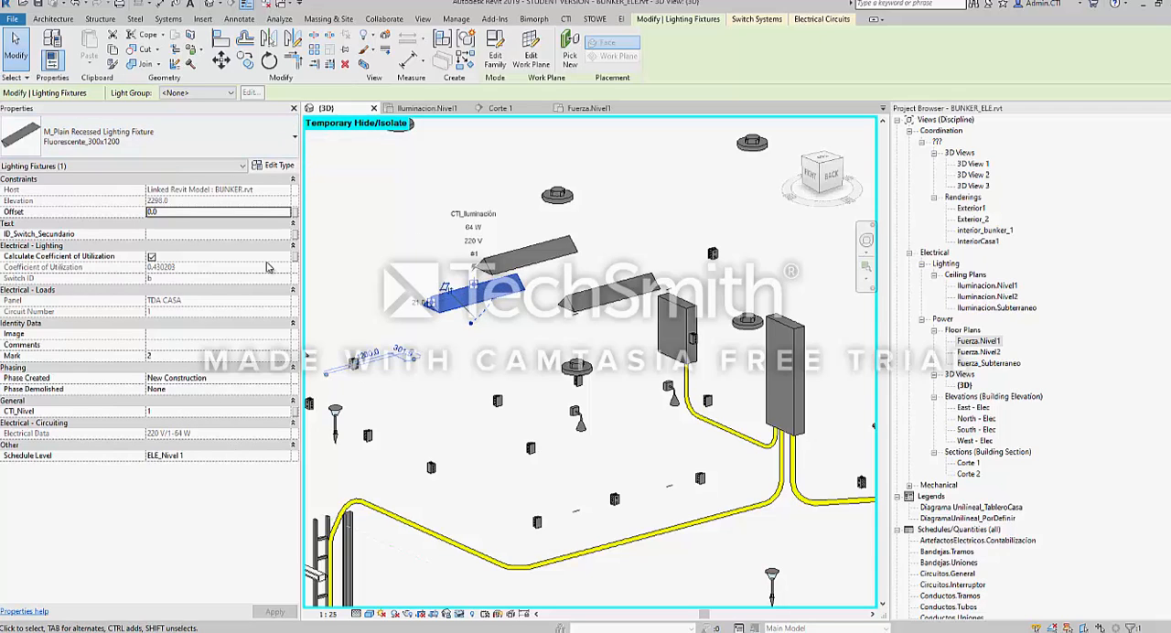
pyautogui.click(392, 214)
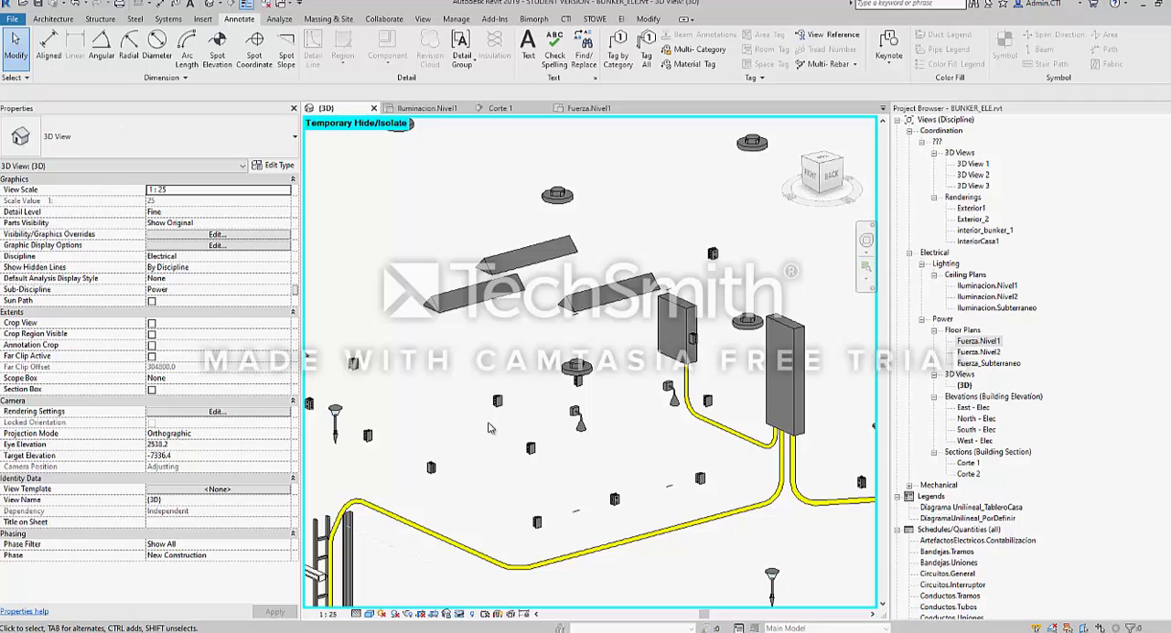
# Select the sloping conduit run beside the top of the vertical cable tray and review its properties
pyautogui.moveTo(463, 483); pyautogui.dragTo(518, 286, button='middle')
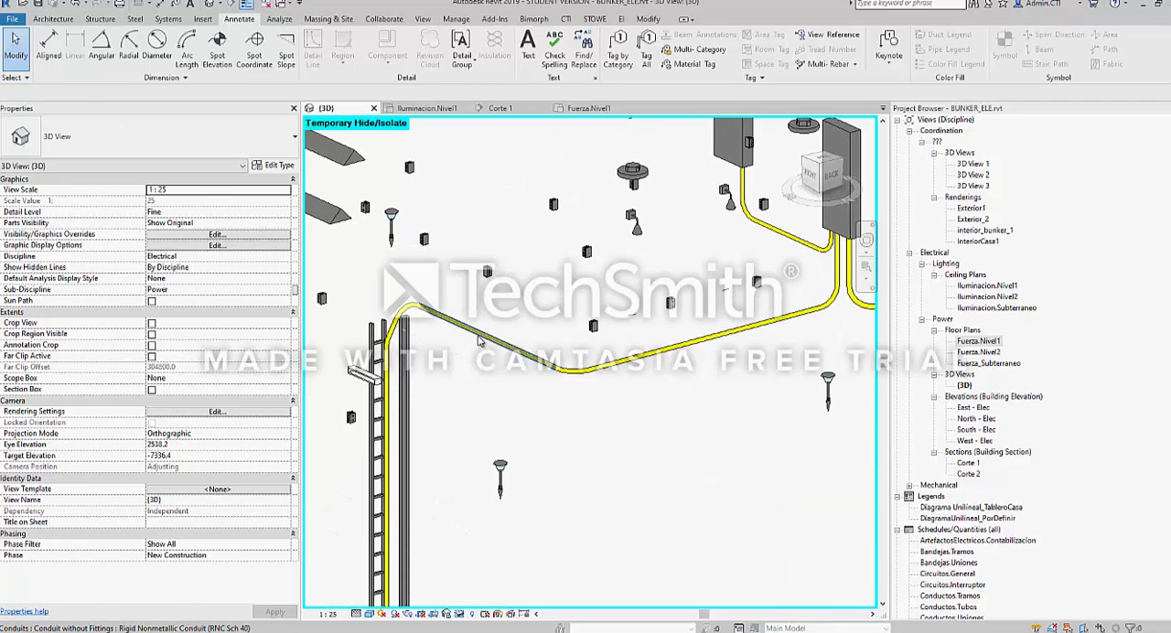
pyautogui.click(479, 340)
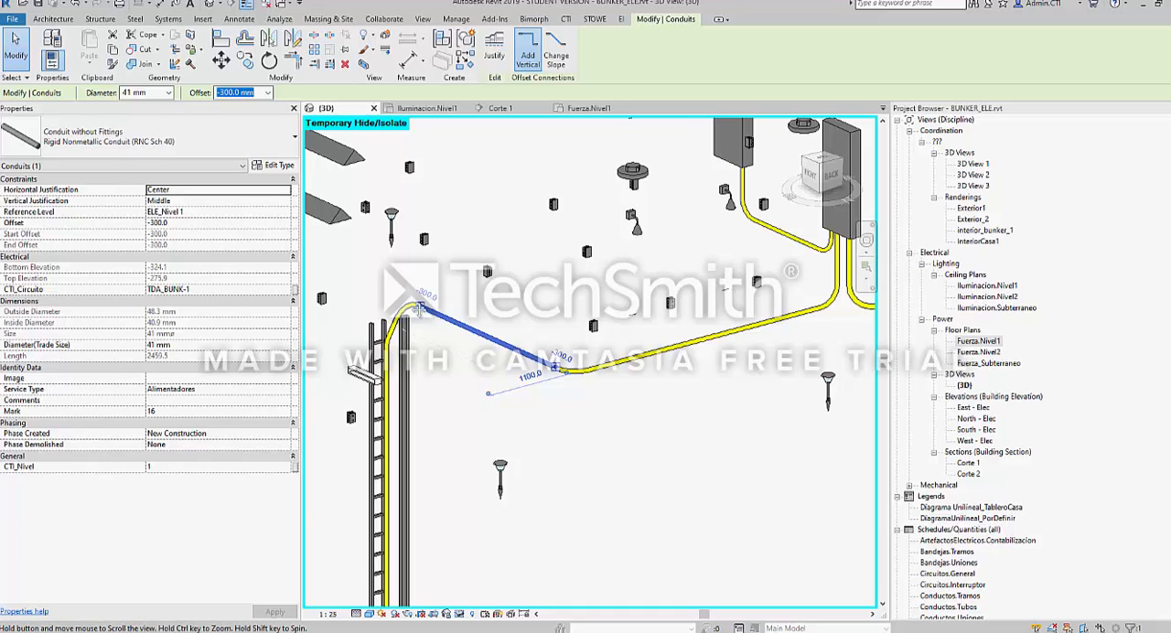
pyautogui.scroll(-3, 460, 353)
pyautogui.scroll(5, 460, 353)
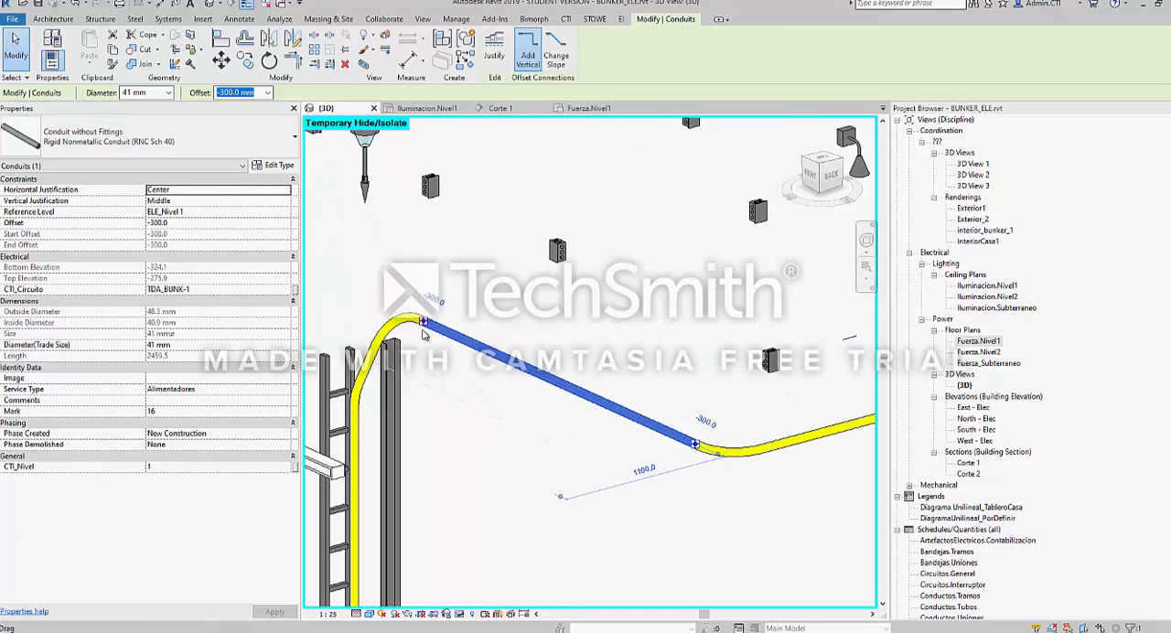
# Try shortening the selected conduit to about 1415 mm by pulling its end away from the bend at the cable tray
pyautogui.moveTo(462, 343); pyautogui.dragTo(549, 378)
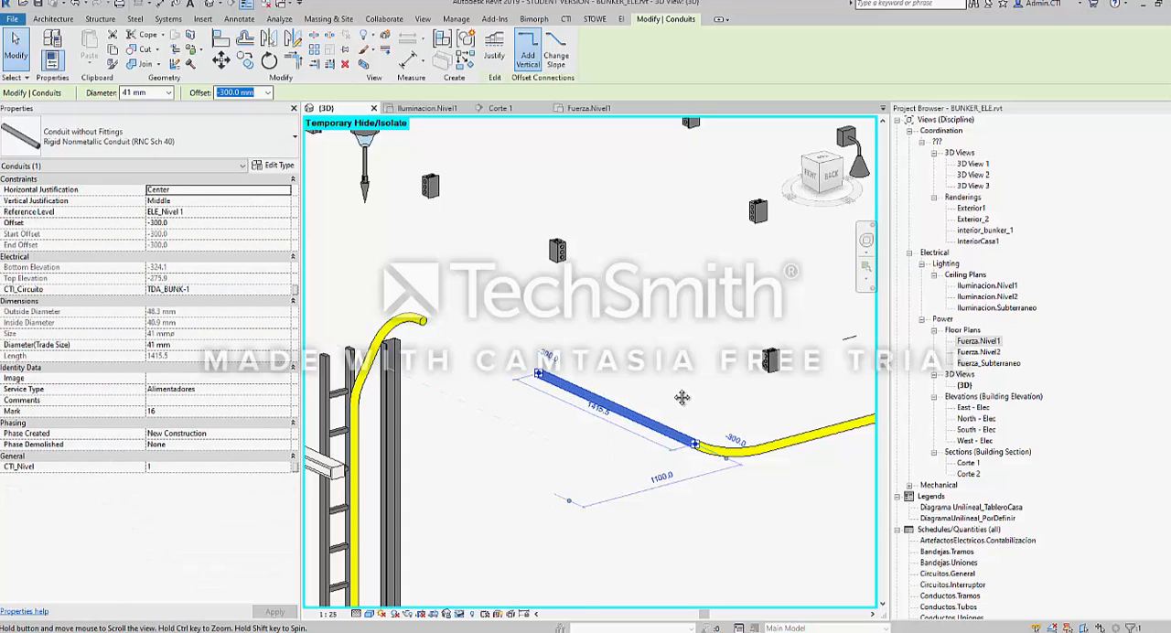
pyautogui.click(752, 397)
pyautogui.scroll(-2, 499, 351)
pyautogui.scroll(-2, 498, 350)
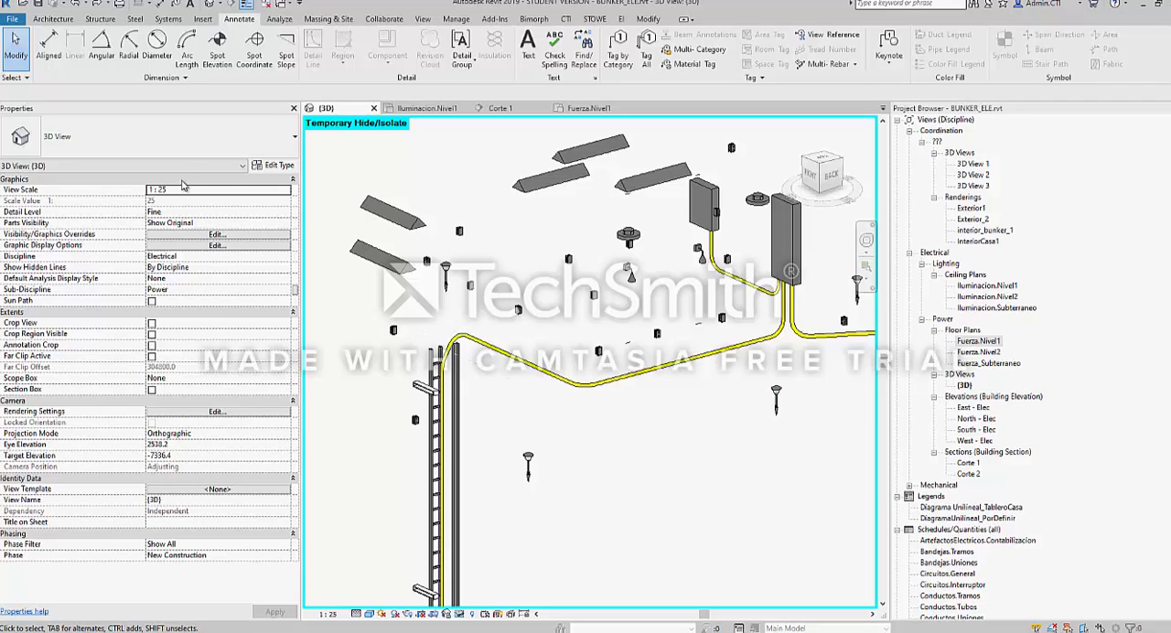
pyautogui.click(189, 146)
pyautogui.click(189, 145)
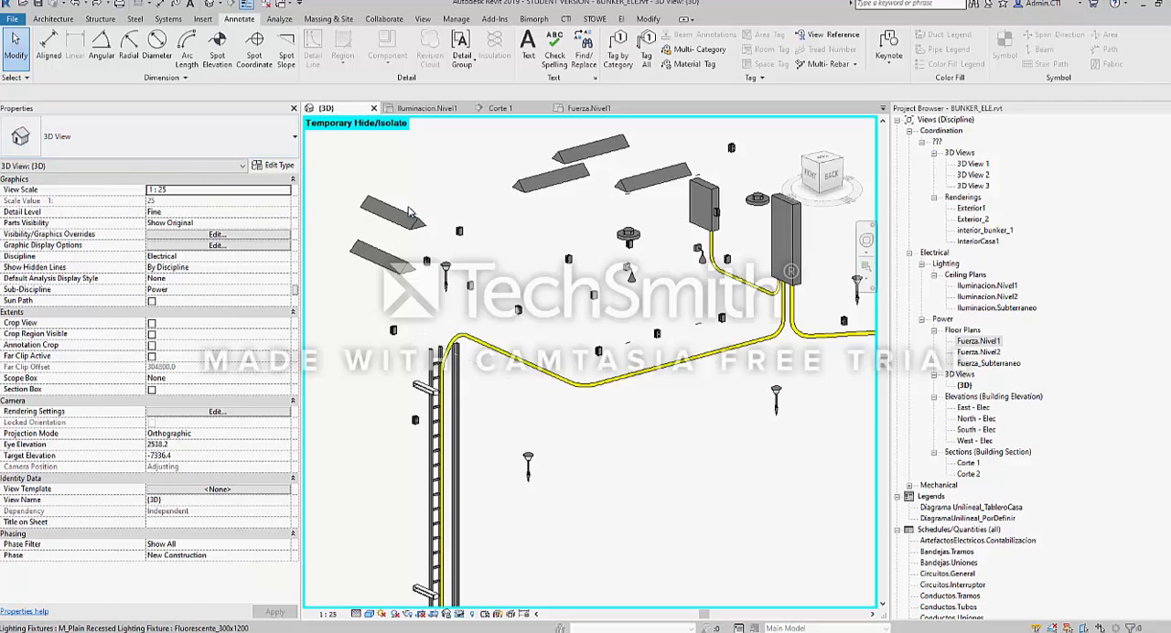
pyautogui.scroll(-2, 437, 232)
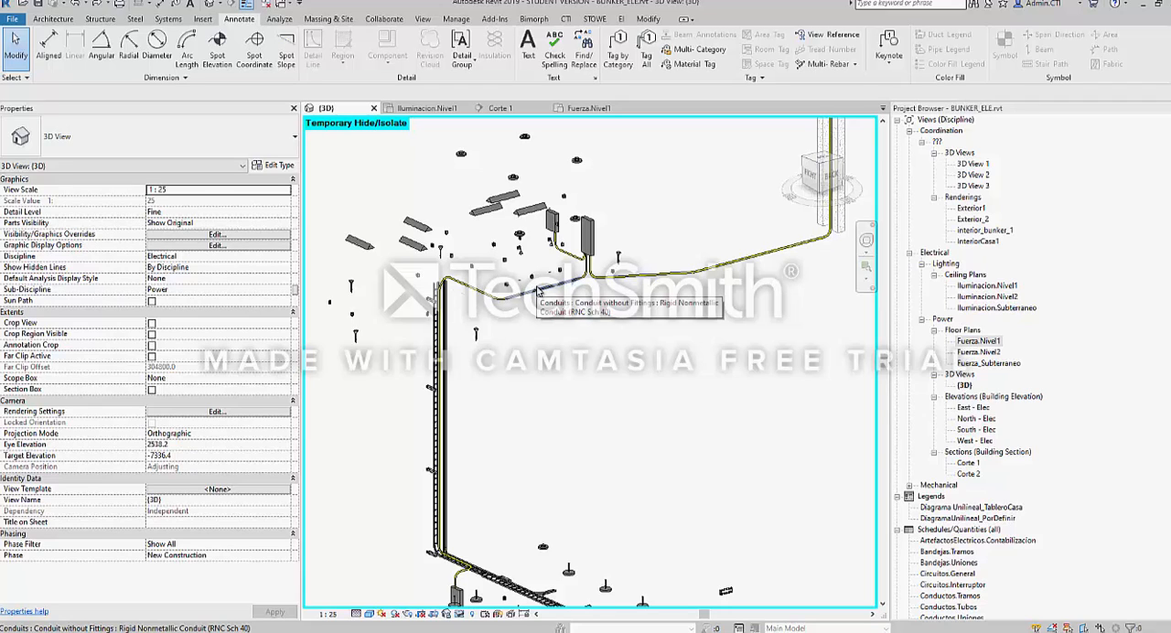
pyautogui.rightClick(560, 363)
pyautogui.click(572, 337)
pyautogui.moveTo(506, 336); pyautogui.dragTo(539, 379, button='middle')
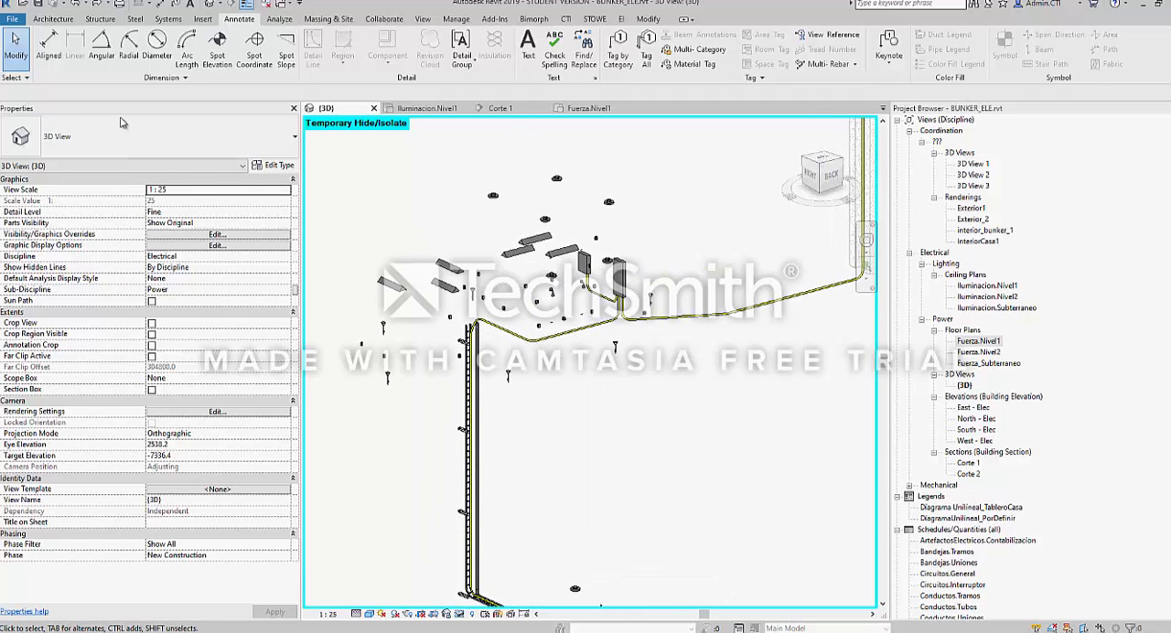
# Set the 3D view's scale to 1 : 50
pyautogui.click(286, 191)
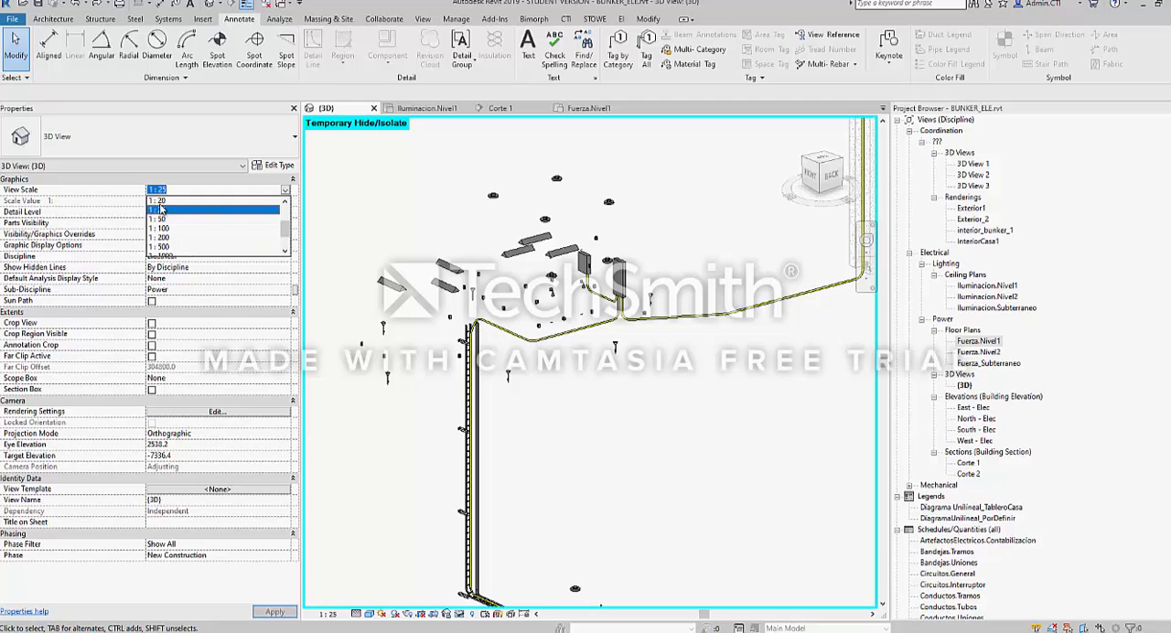
pyautogui.click(164, 218)
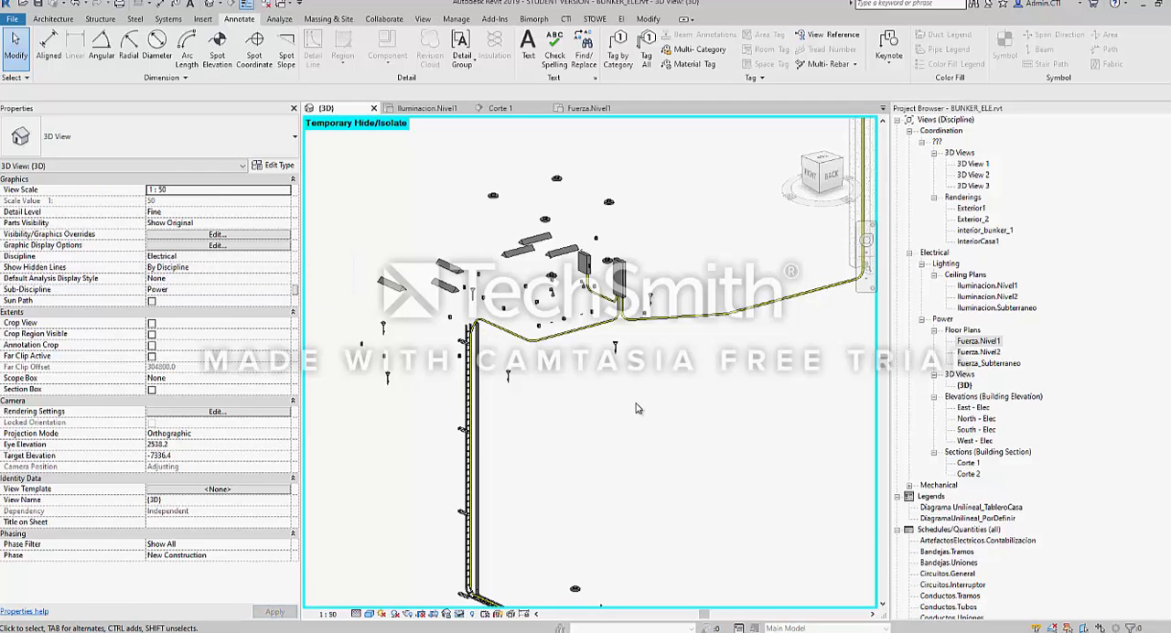
pyautogui.scroll(-2, 470, 375)
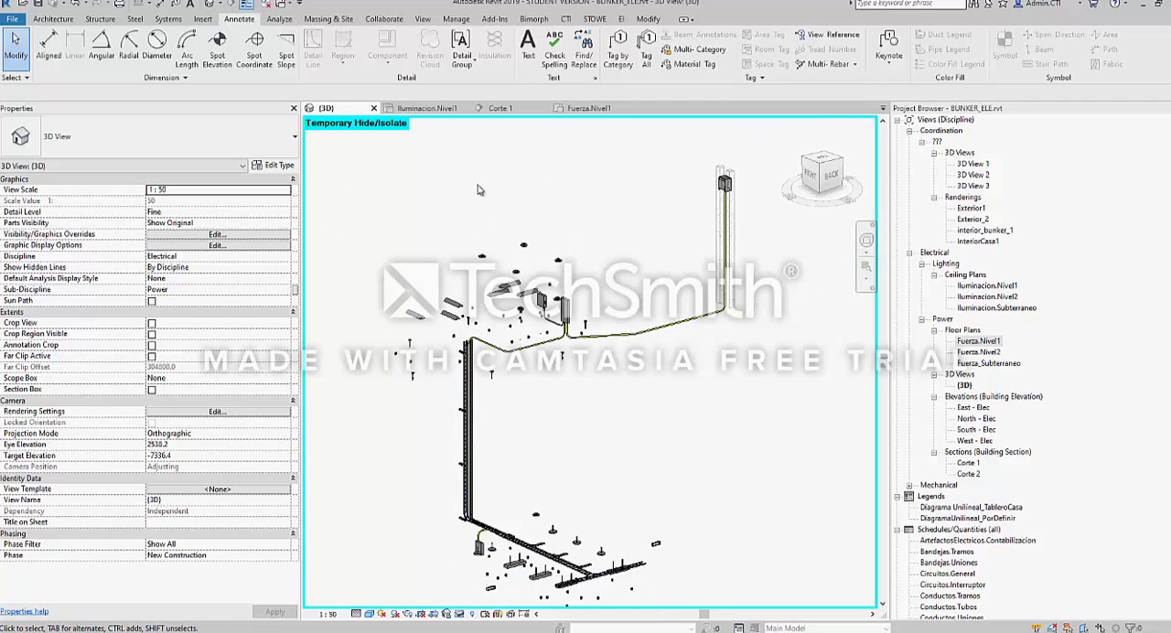
pyautogui.moveTo(514, 191); pyautogui.dragTo(502, 183, button='middle')
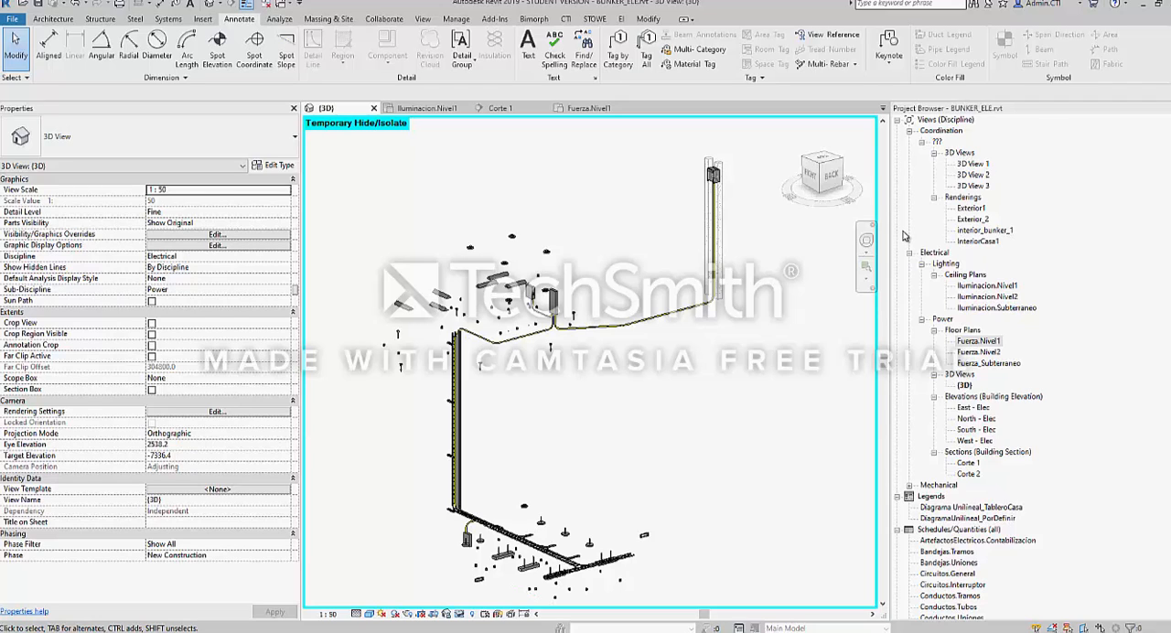
# Collapse the Project Browser's Views, Legends, Schedules/Quantities, Panel Schedules, Sheets and Families branches, and select Schedules/Quantities
pyautogui.click(911, 133)
pyautogui.click(908, 143)
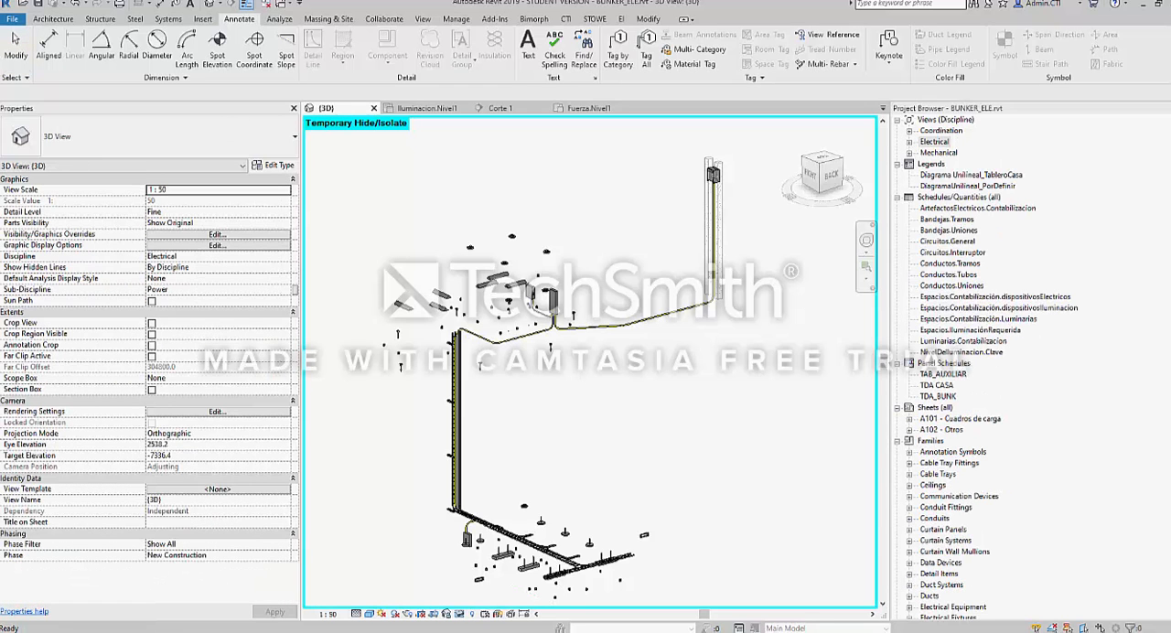
pyautogui.click(897, 198)
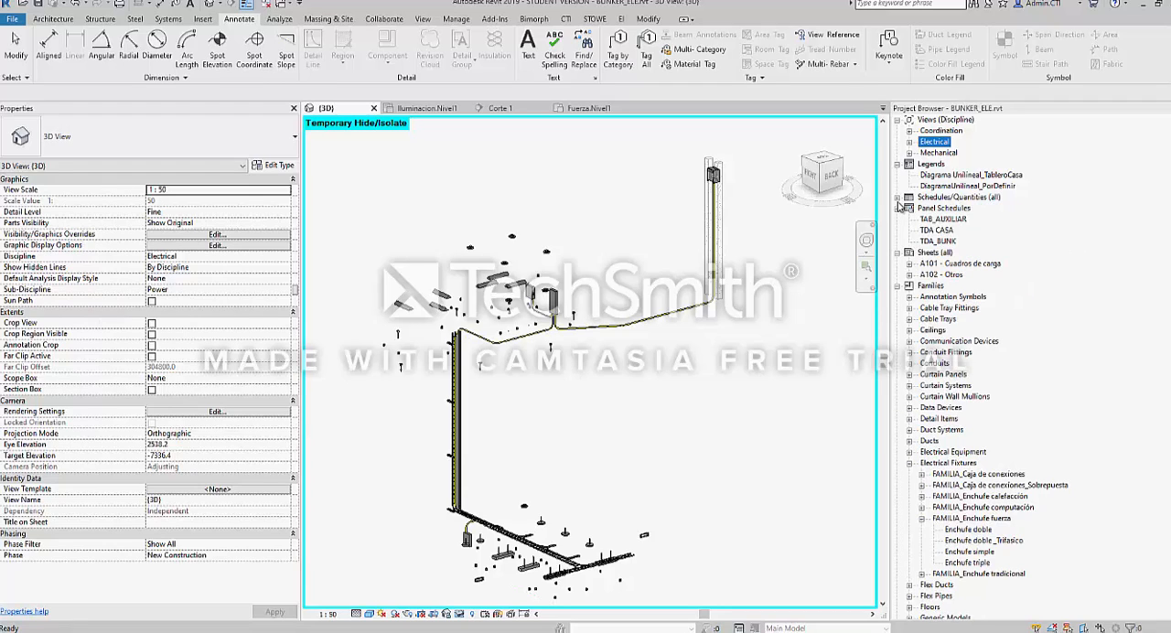
pyautogui.click(898, 209)
pyautogui.click(898, 219)
pyautogui.click(898, 230)
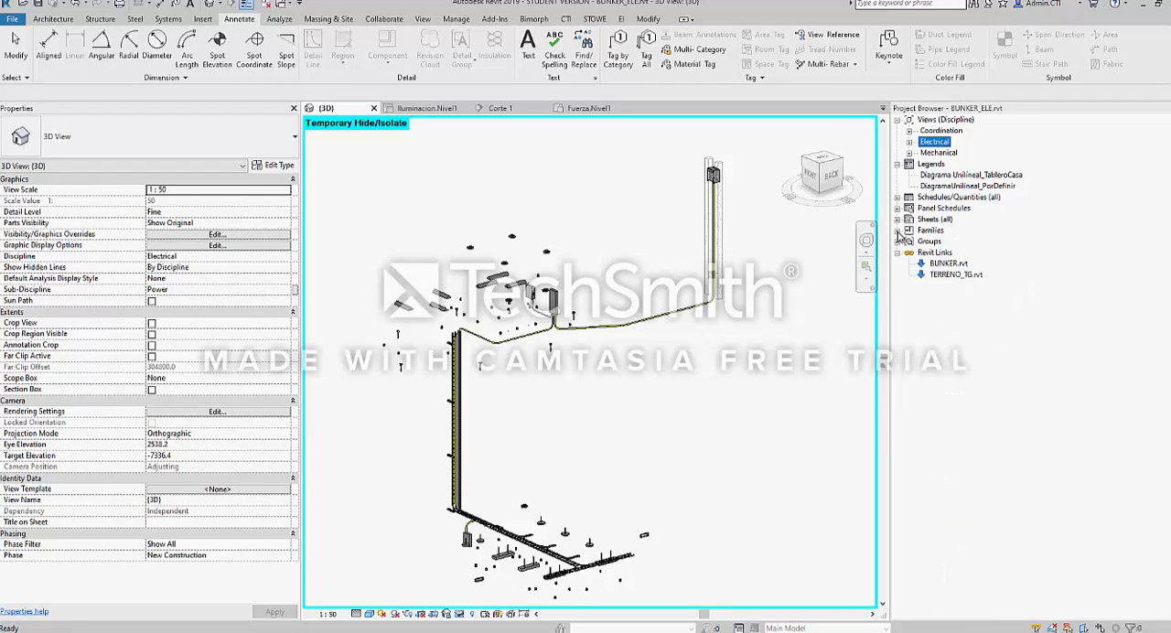
pyautogui.click(897, 164)
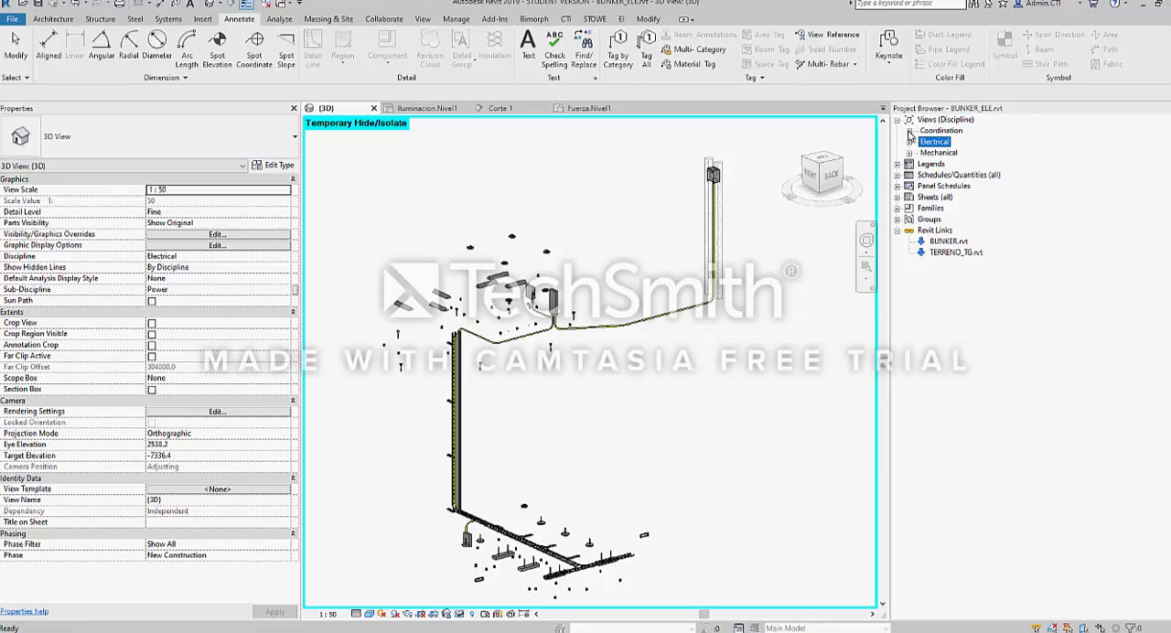
pyautogui.click(902, 121)
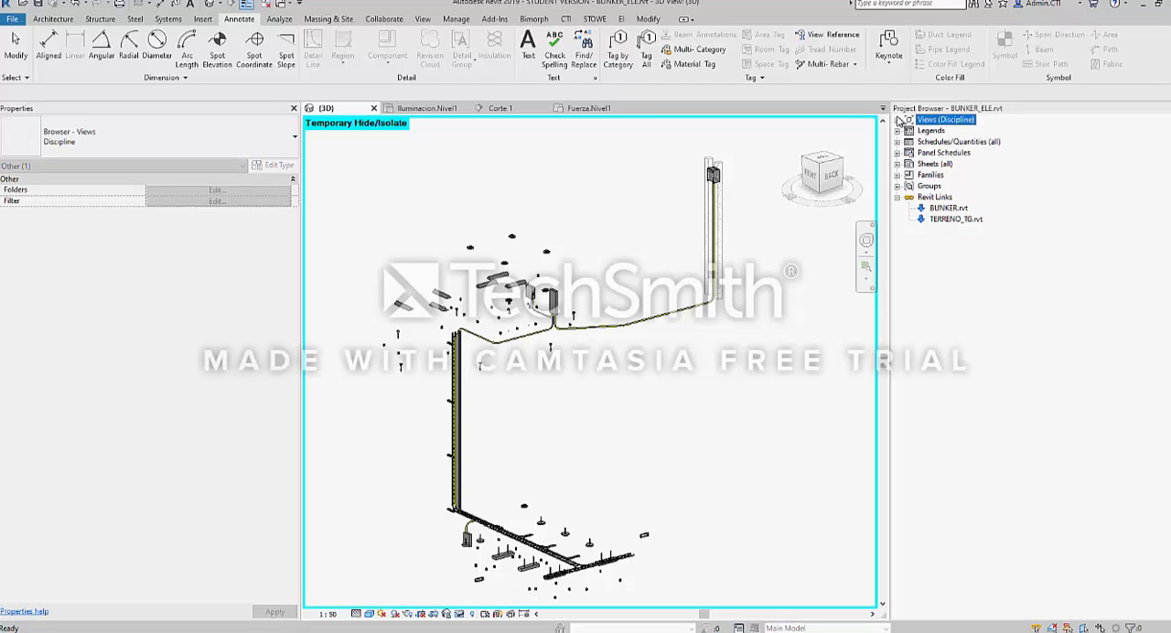
pyautogui.click(937, 145)
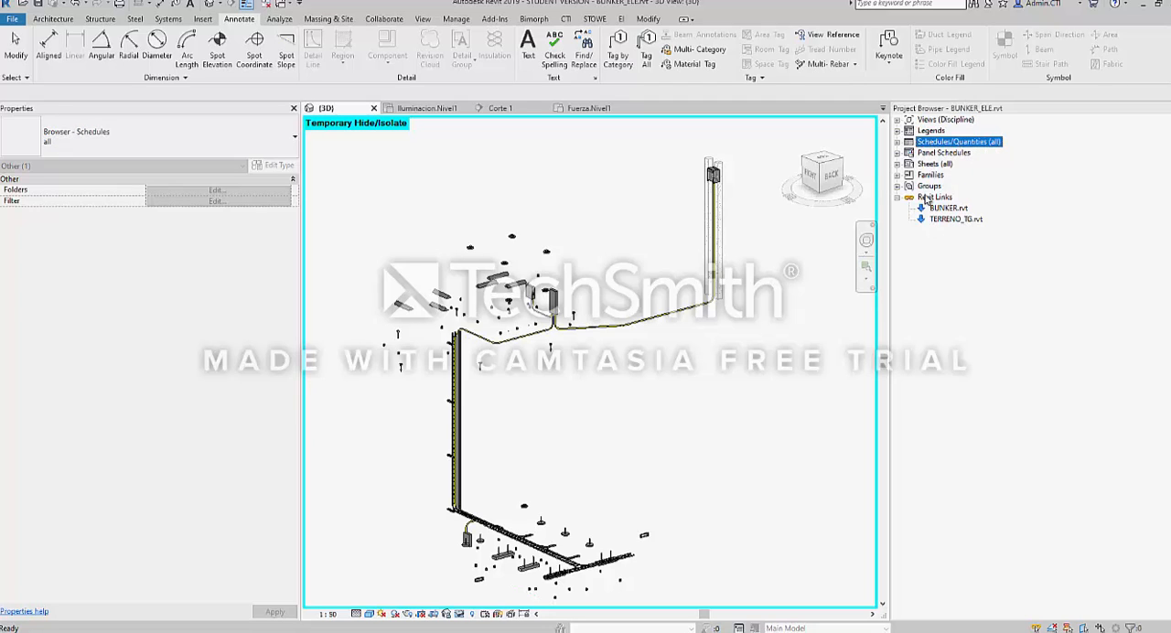
# Expand the Views (Discipline) branch in the Project Browser and review its Electrical, Mechanical and Coordination groups
pyautogui.click(898, 121)
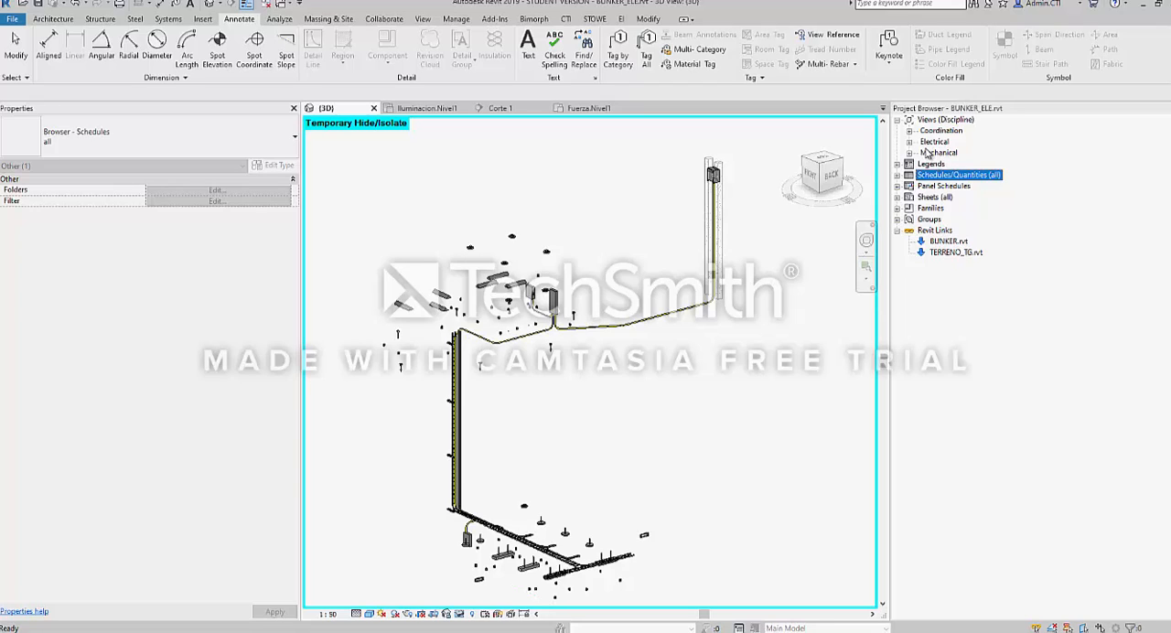
pyautogui.click(897, 120)
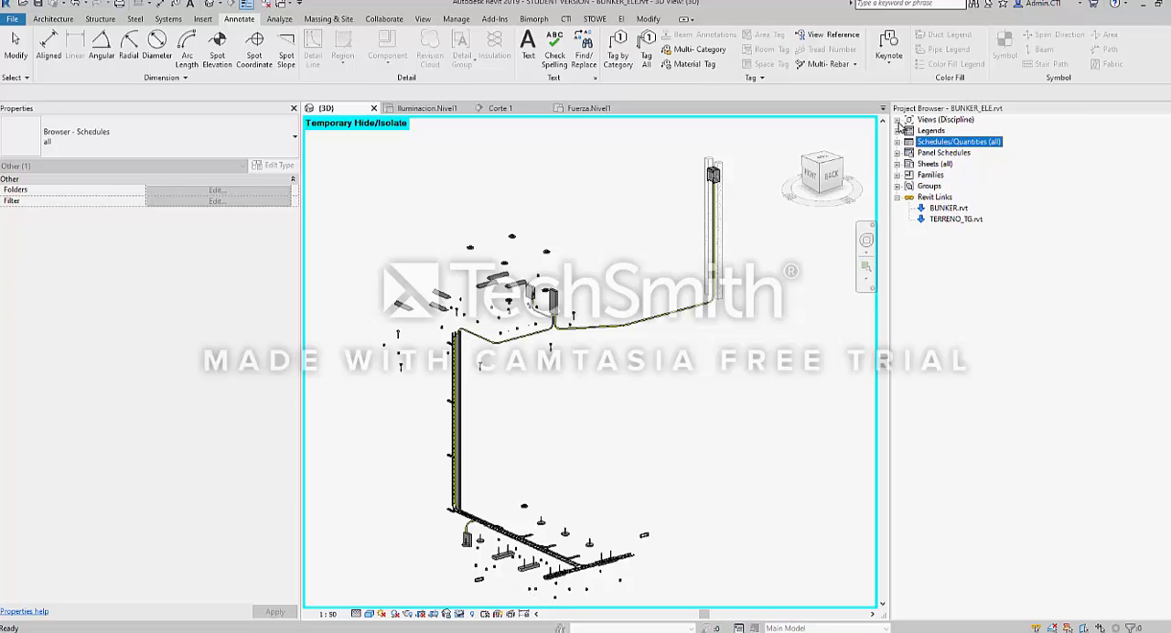
pyautogui.click(922, 122)
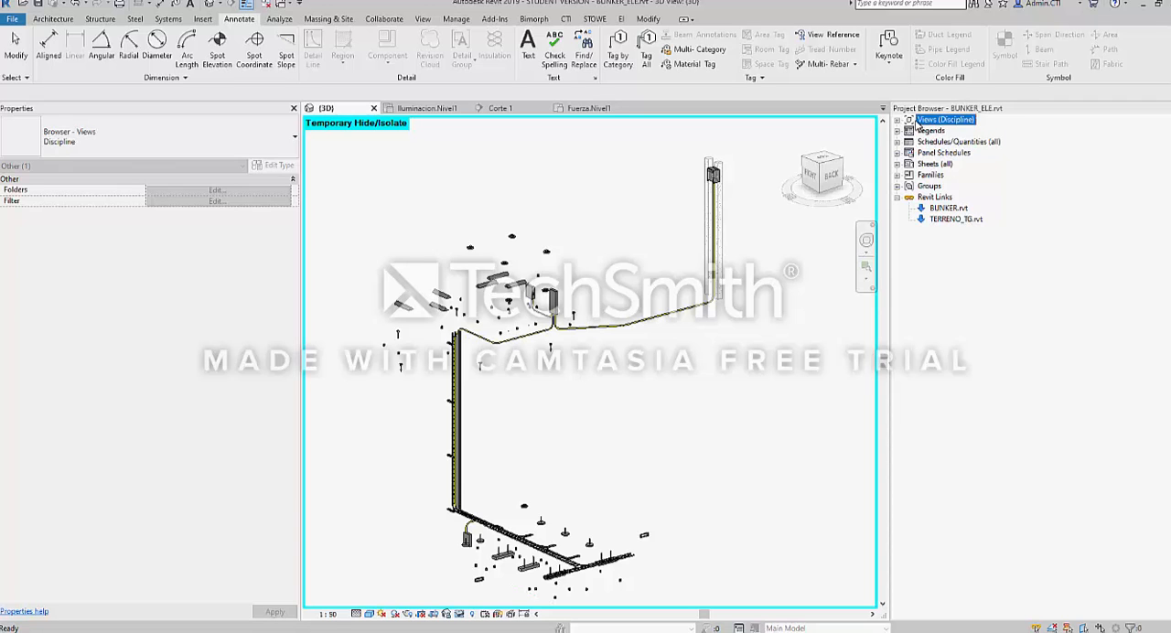
pyautogui.click(897, 120)
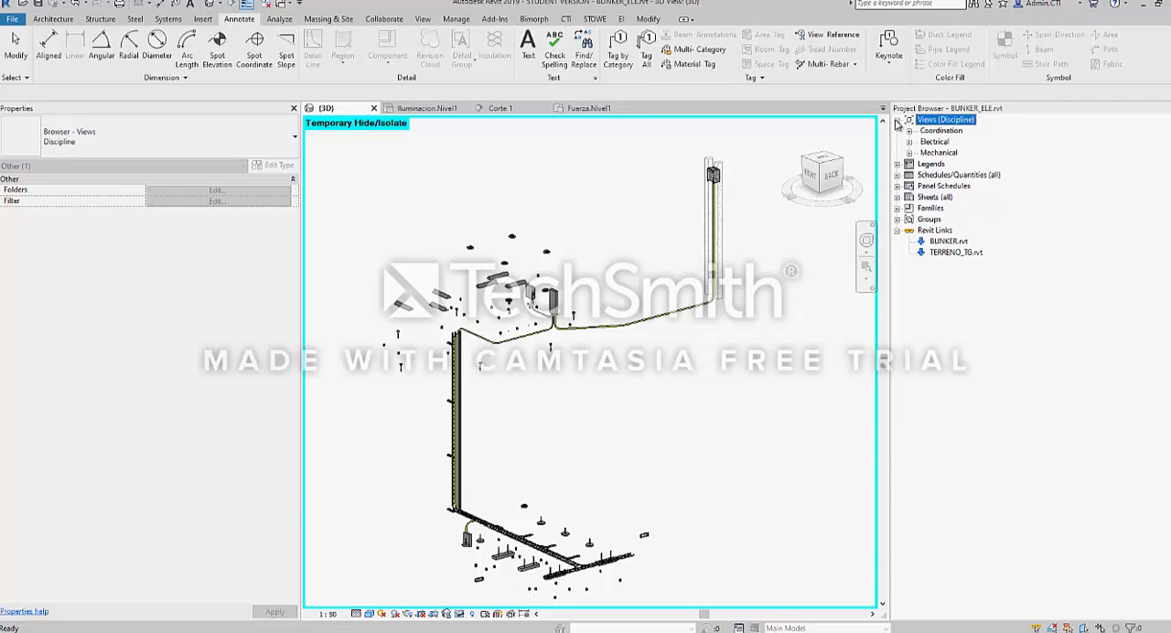
pyautogui.click(935, 142)
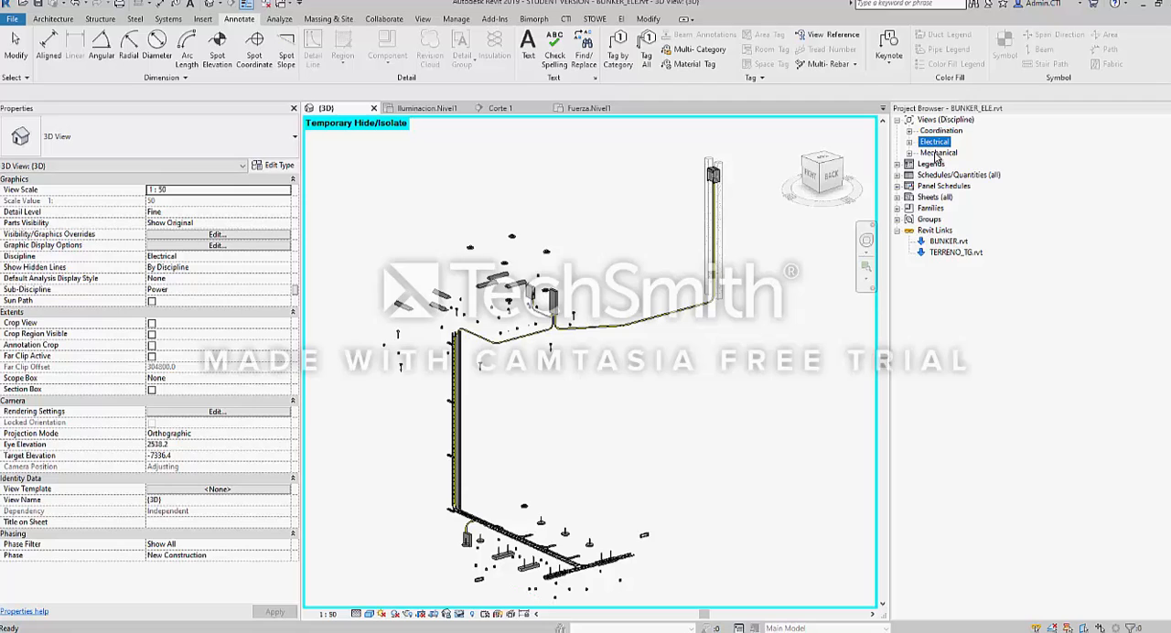
pyautogui.click(939, 153)
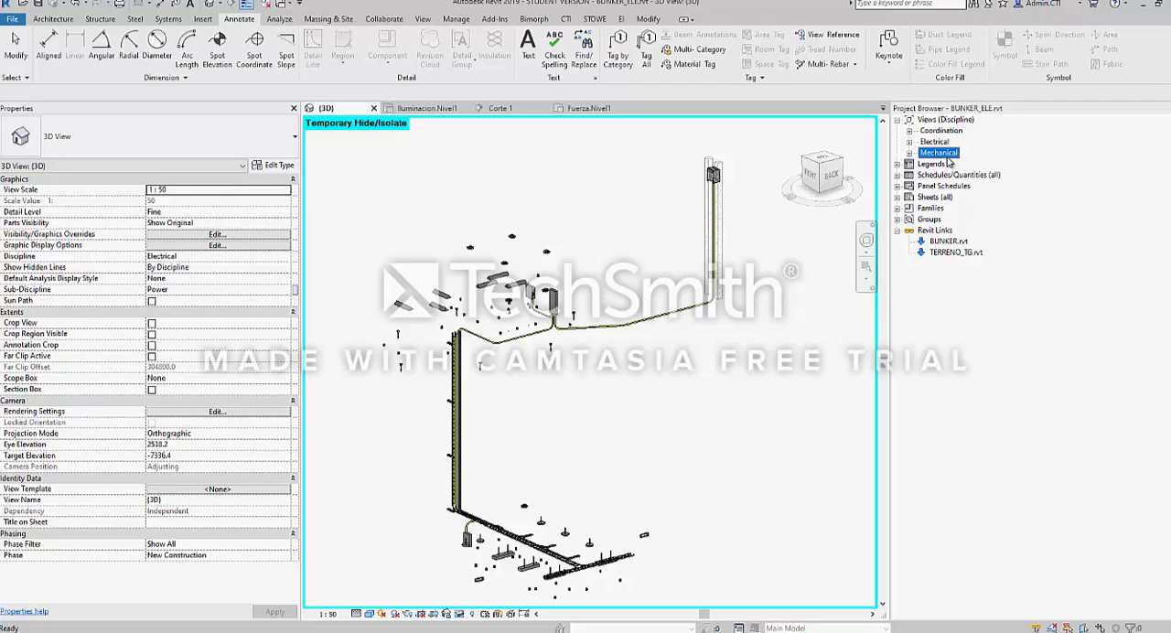
pyautogui.click(942, 132)
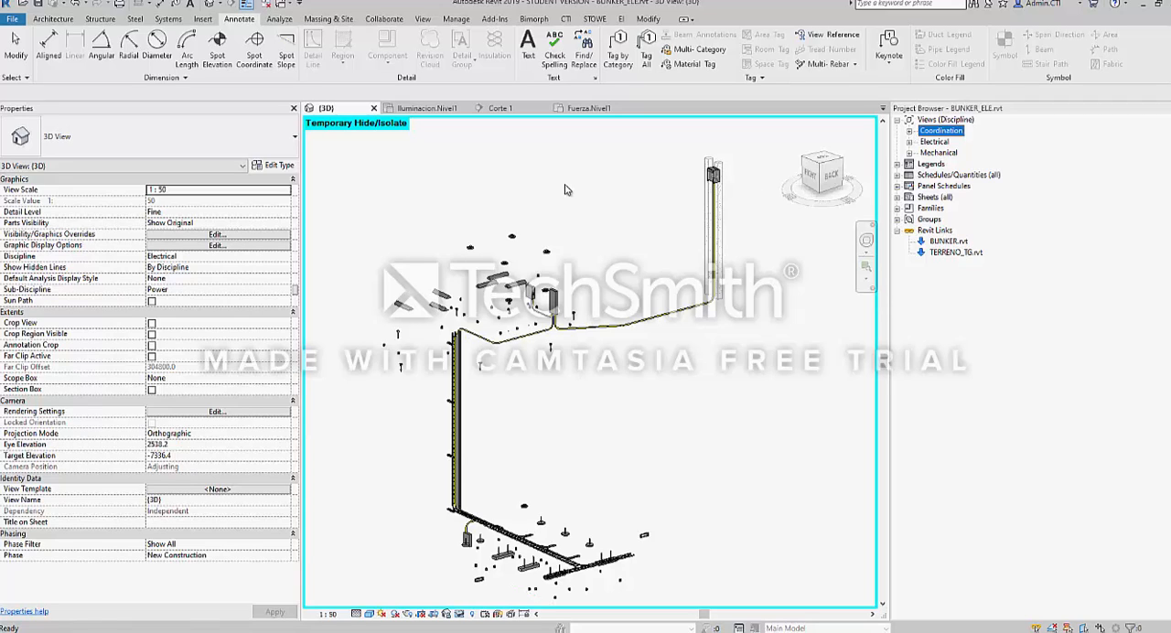
# Examine the Discipline property of the {3D} view without changing it
pyautogui.moveTo(472, 359); pyautogui.dragTo(476, 329, button='middle')
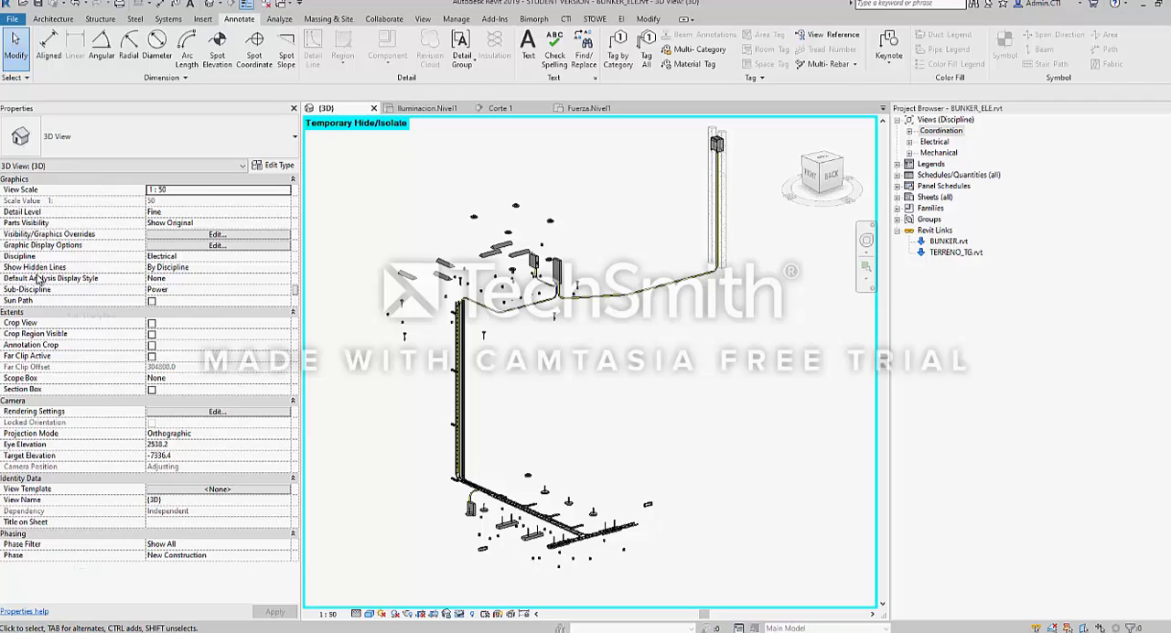
pyautogui.click(193, 257)
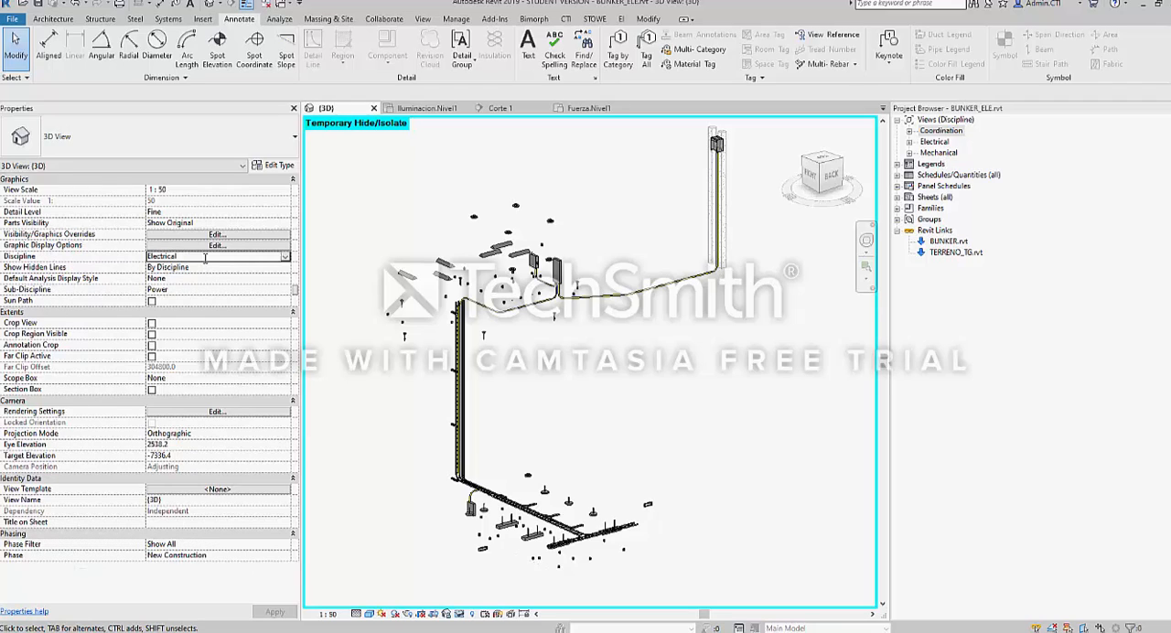
pyautogui.click(180, 259)
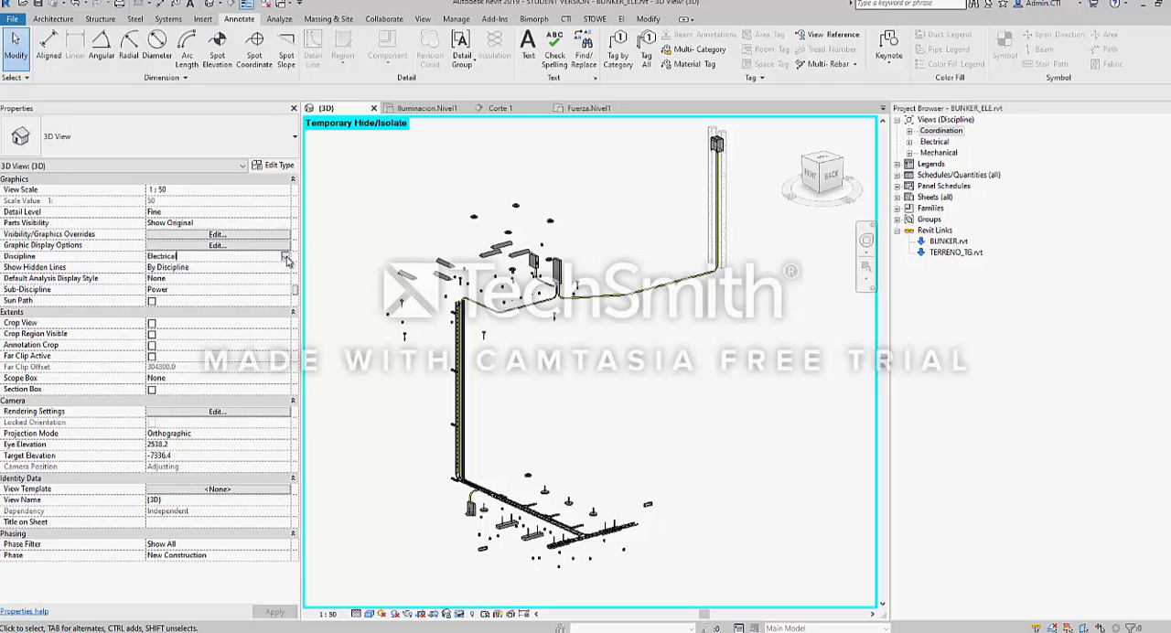
pyautogui.click(286, 257)
pyautogui.click(287, 257)
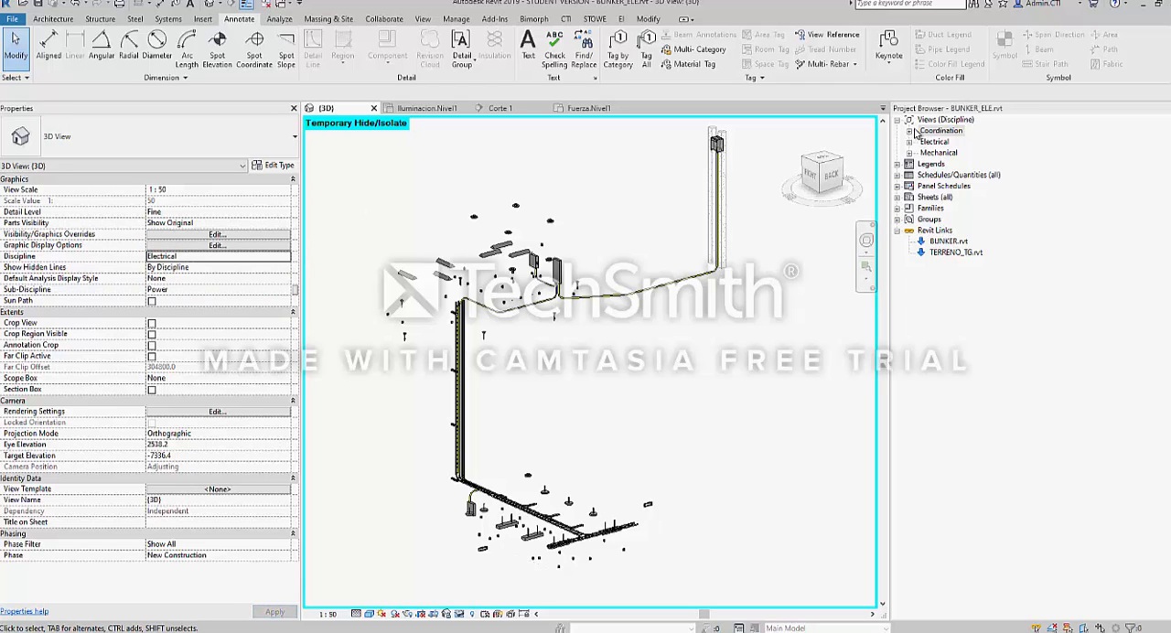
# Expand the Coordination views and open 3D View 1 to examine its discipline
pyautogui.click(909, 132)
pyautogui.doubleClick(973, 163)
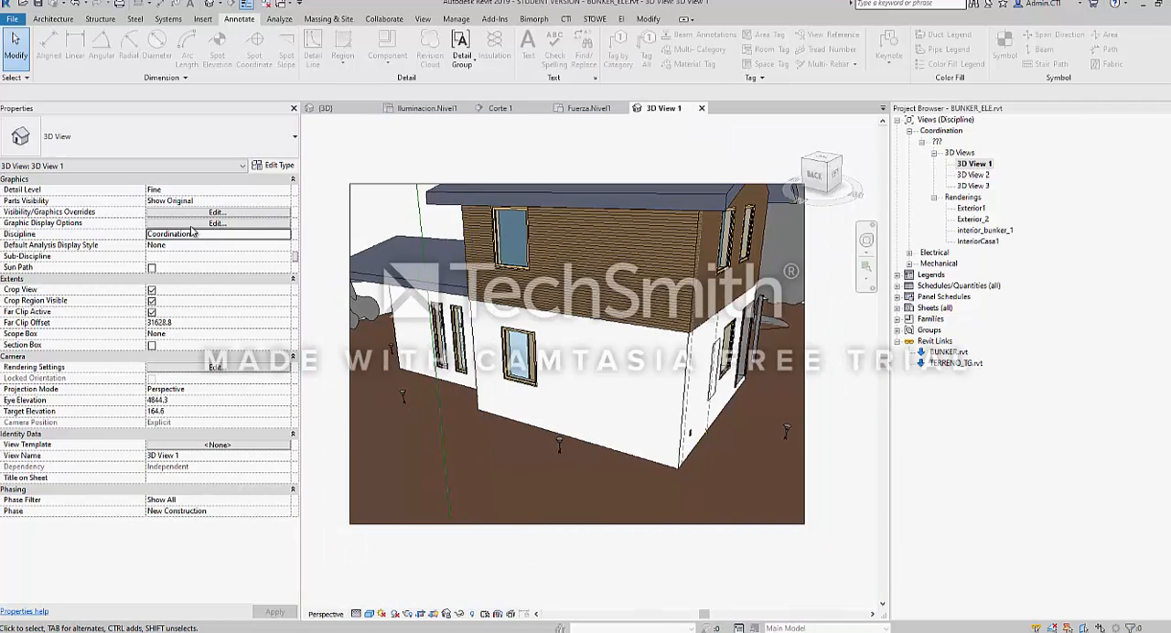
pyautogui.scroll(2, 573, 263)
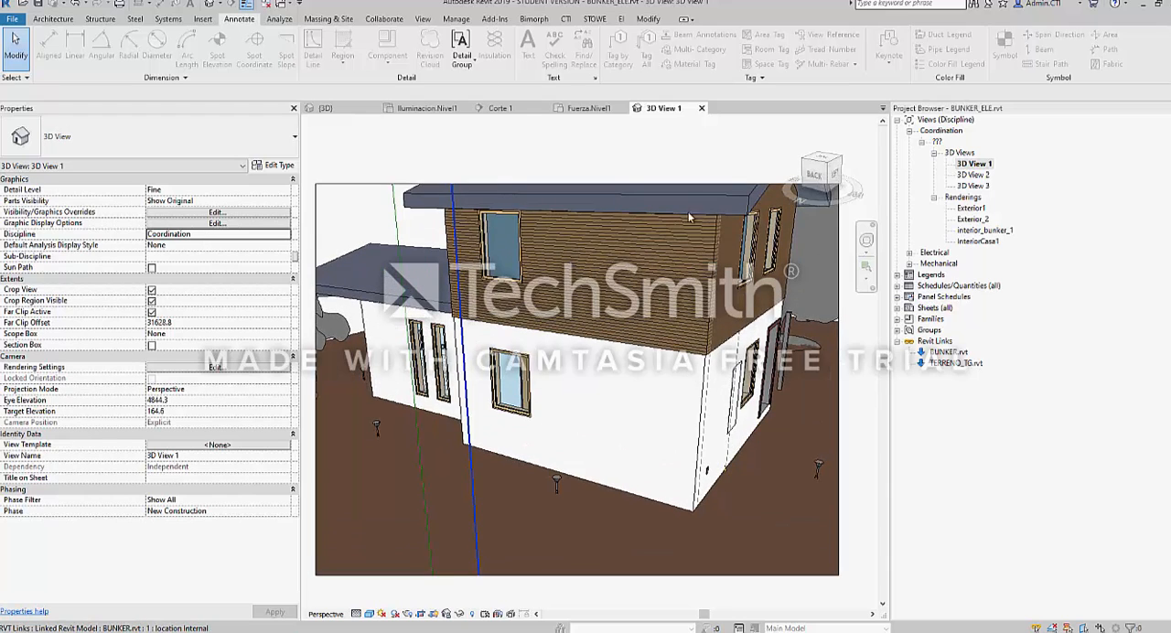
# Collapse the Coordination group and the whole Views (Discipline) branch in the Project Browser
pyautogui.doubleClick(920, 133)
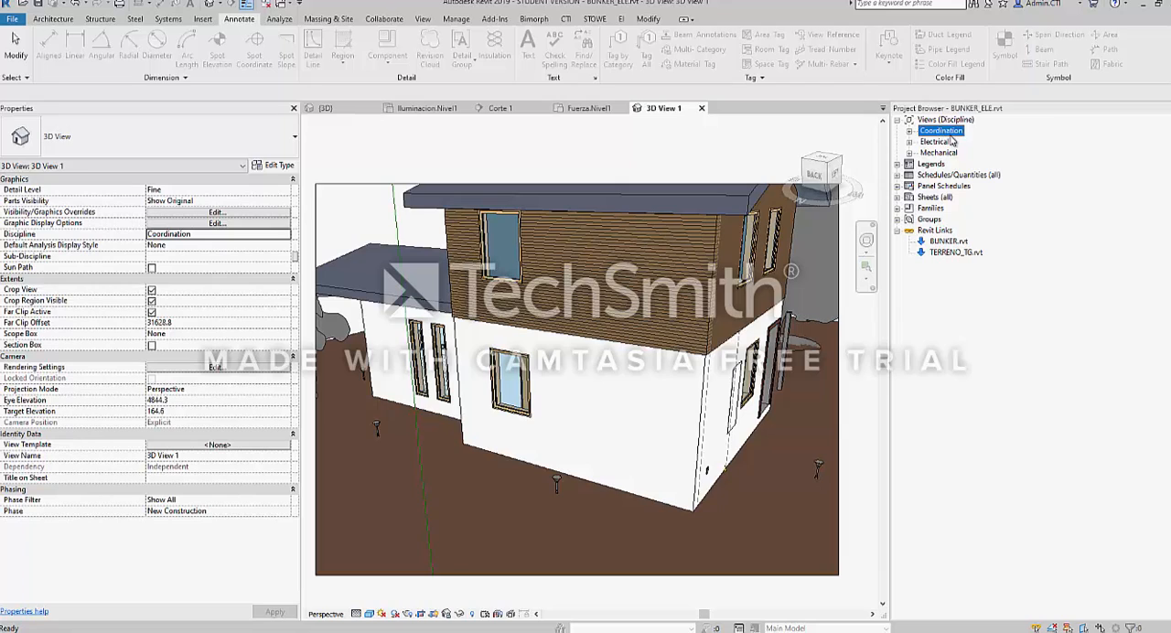
pyautogui.click(931, 142)
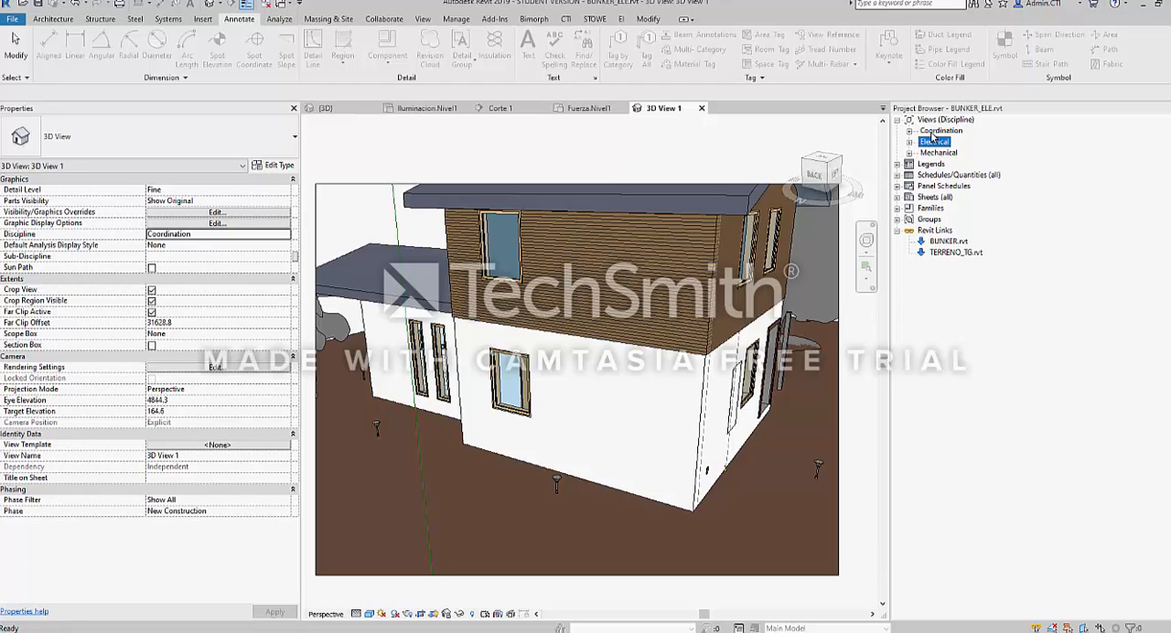
pyautogui.click(918, 120)
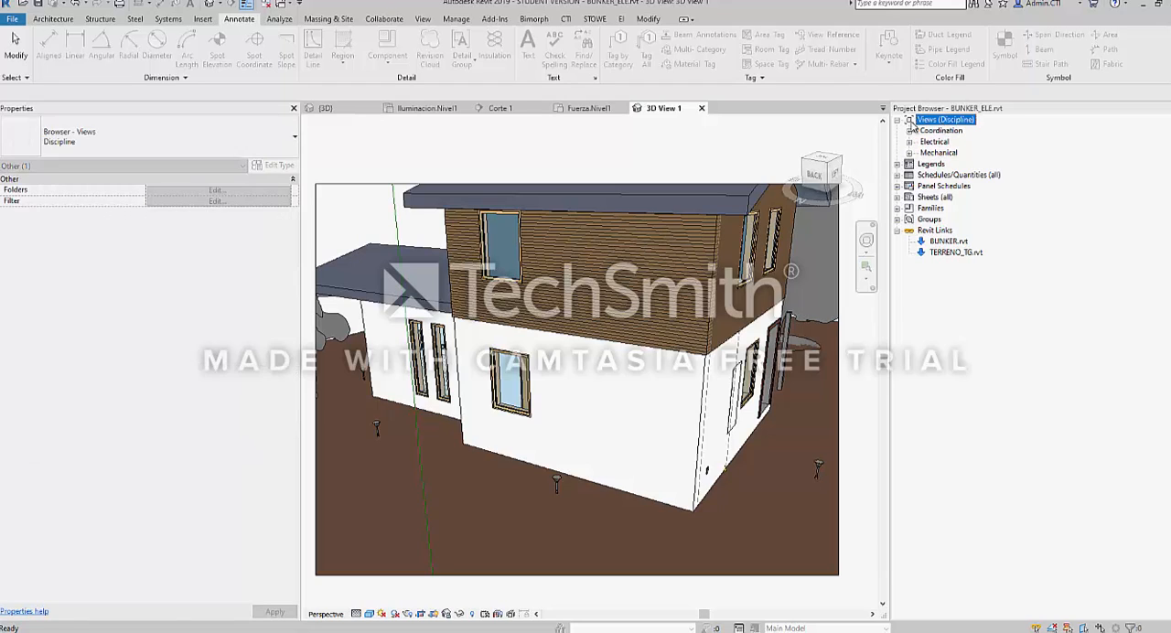
pyautogui.click(898, 121)
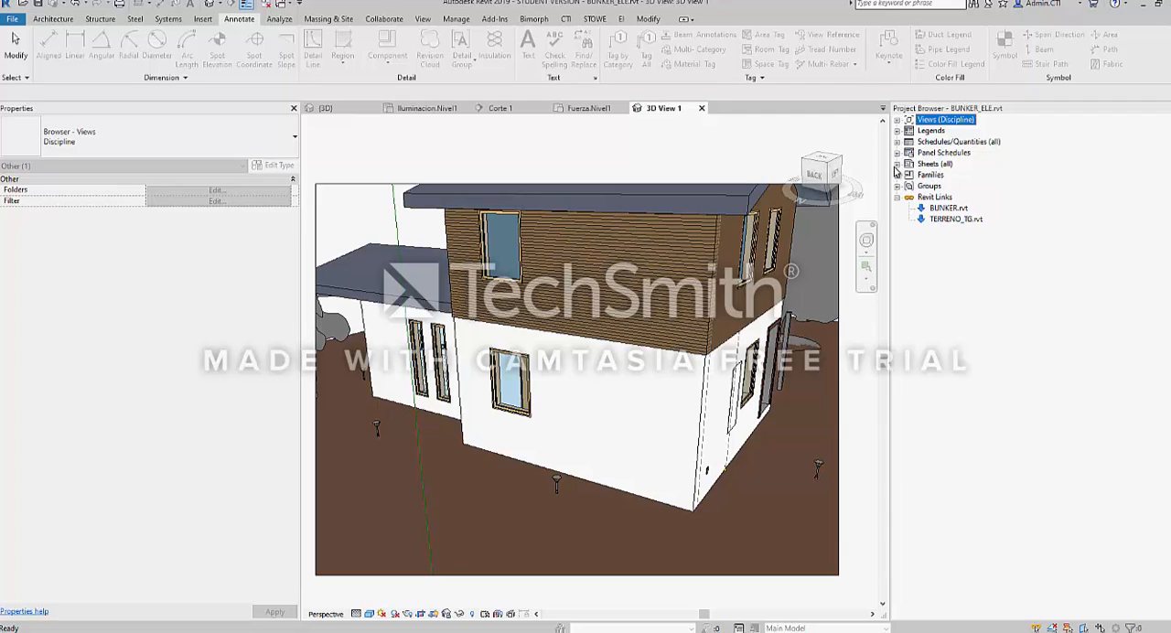
# Expand the Sheets branch and open sheet A101 - Cuadros de carga to view its layout
pyautogui.click(937, 166)
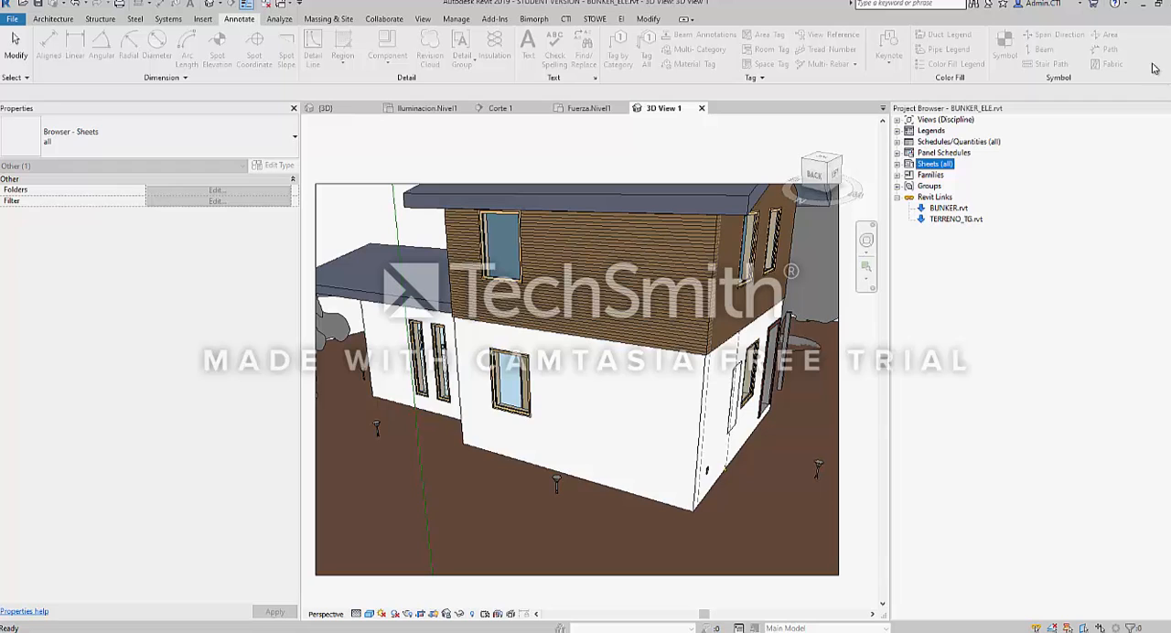
pyautogui.click(897, 164)
pyautogui.click(951, 175)
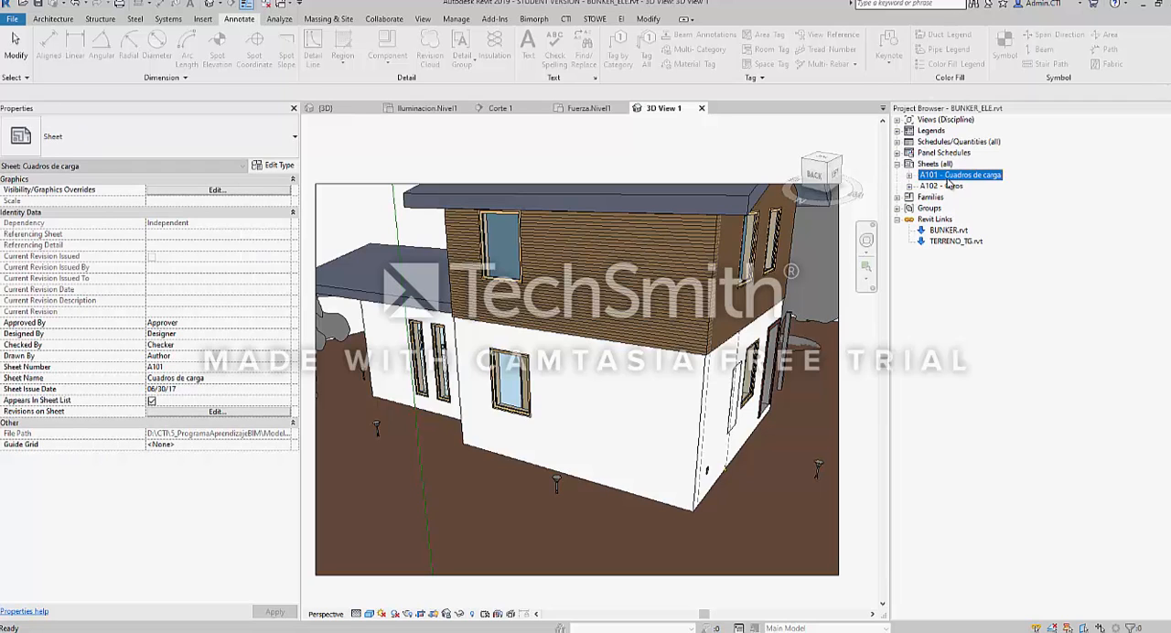
pyautogui.doubleClick(959, 176)
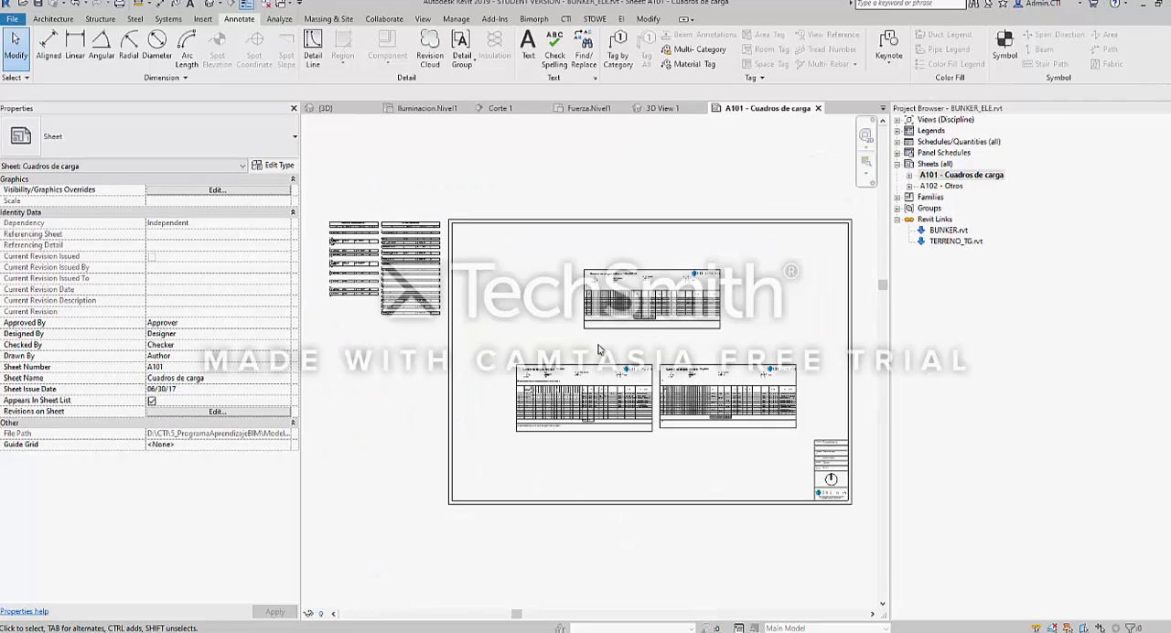
pyautogui.scroll(-2, 586, 302)
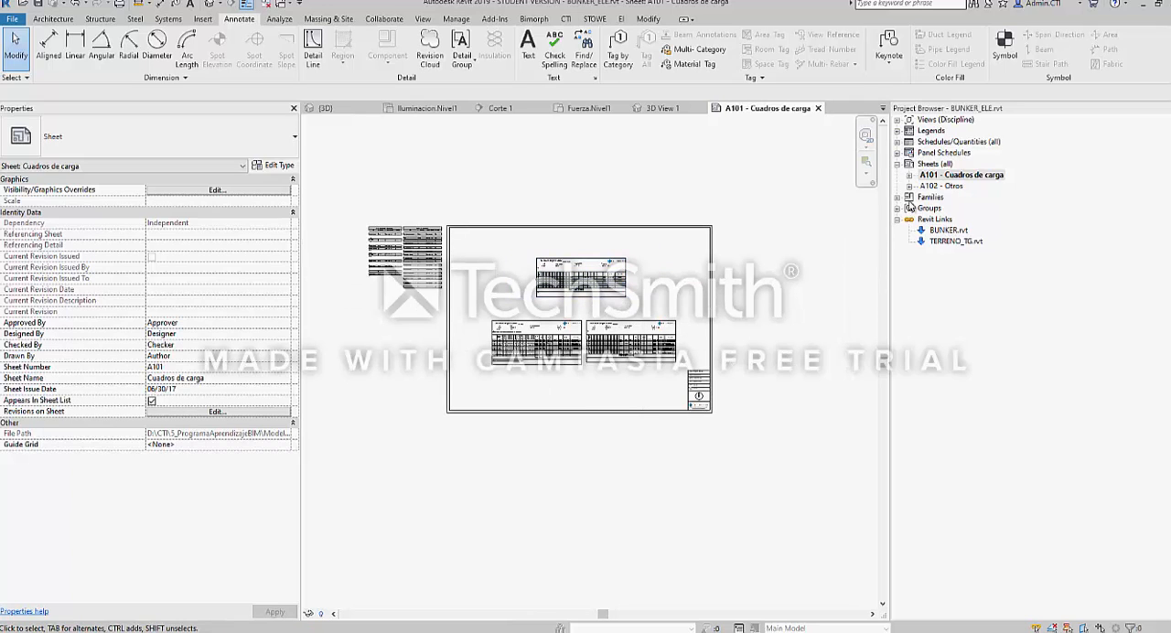
# Open sheet A102 - Otros and inspect its A0_CTI title block's properties, leaving it deselected
pyautogui.click(942, 186)
pyautogui.doubleClick(942, 190)
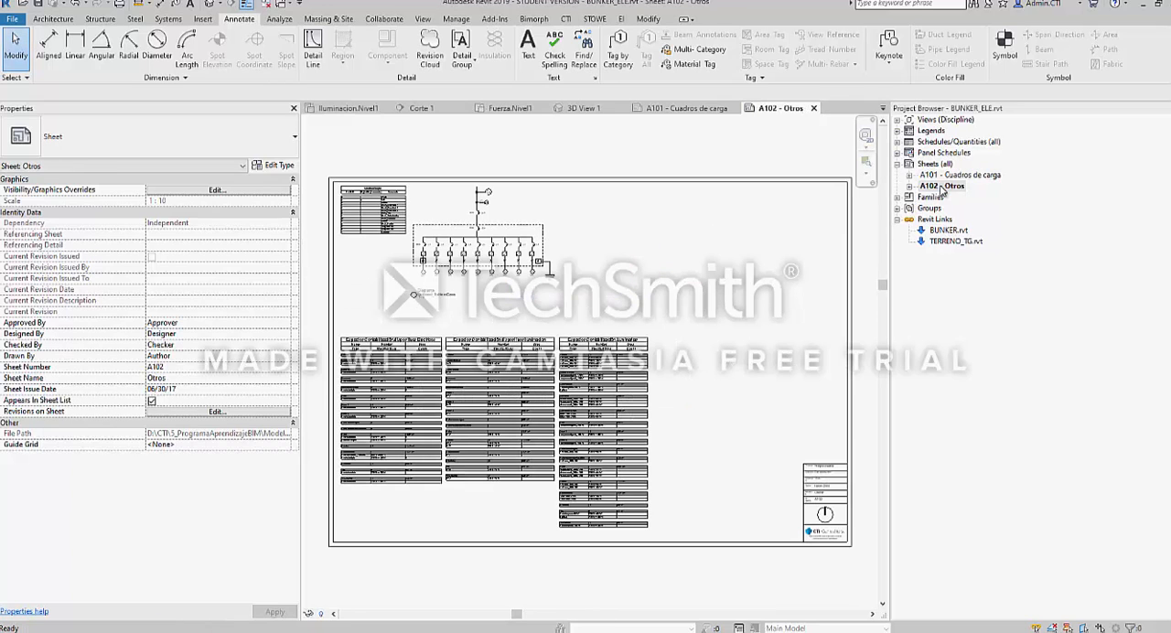
pyautogui.scroll(-2, 581, 266)
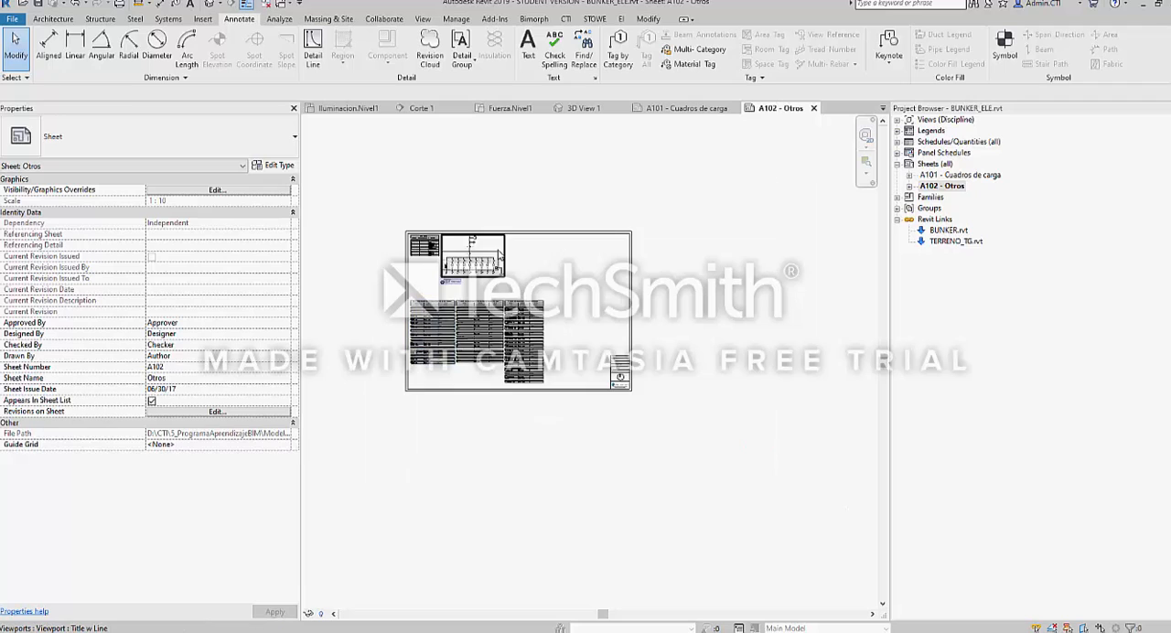
pyautogui.scroll(1, 586, 238)
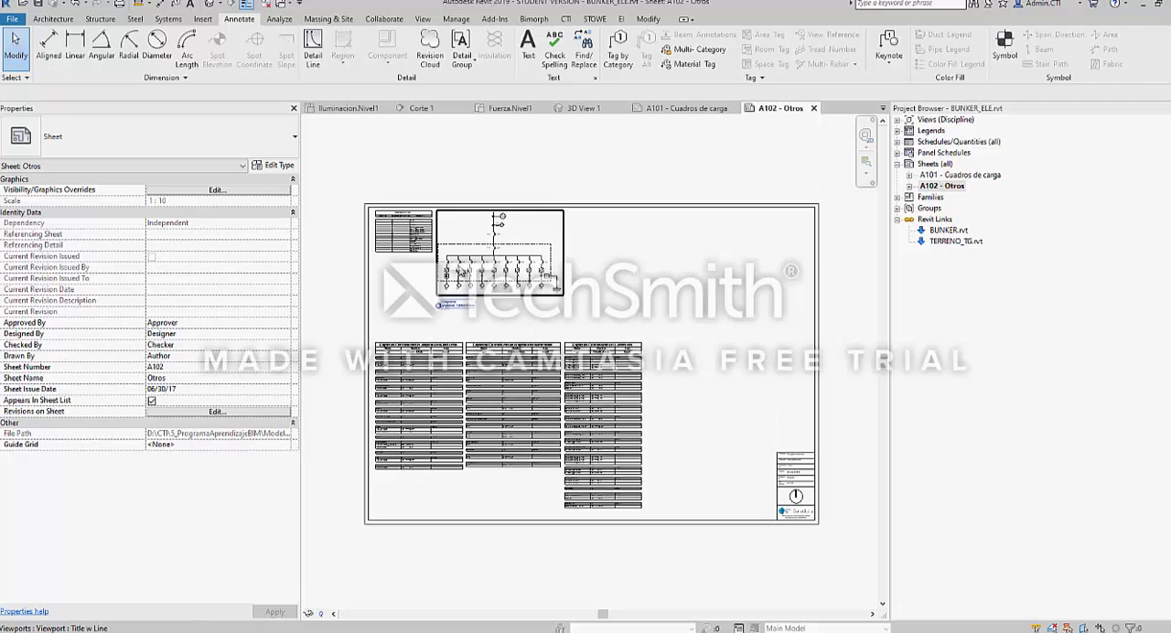
pyautogui.click(590, 210)
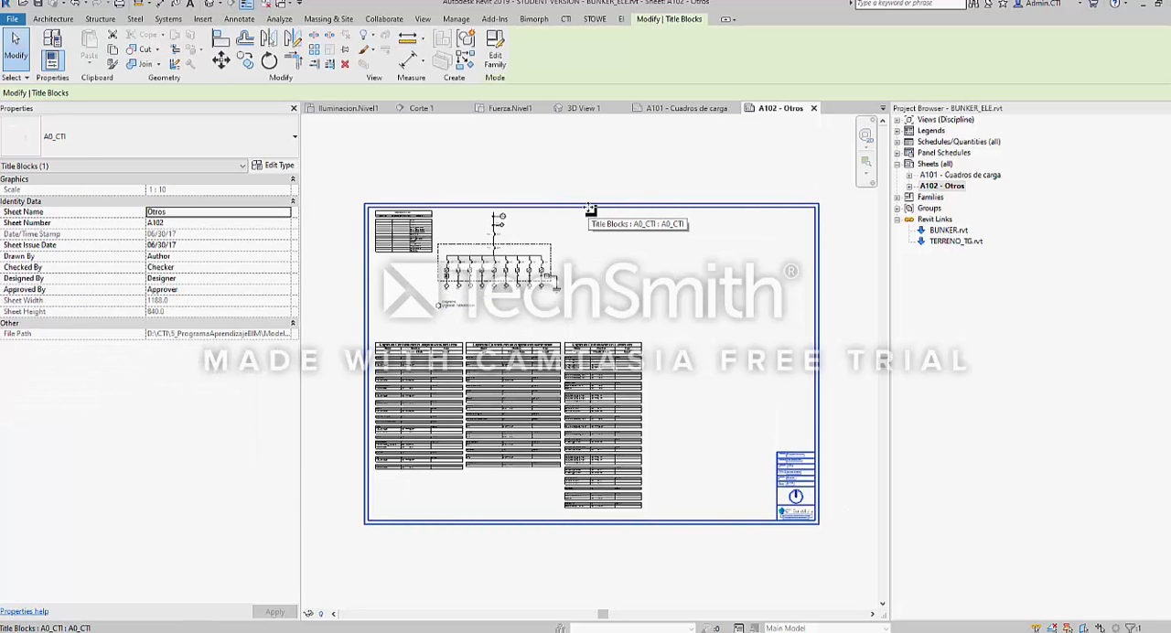
pyautogui.click(530, 162)
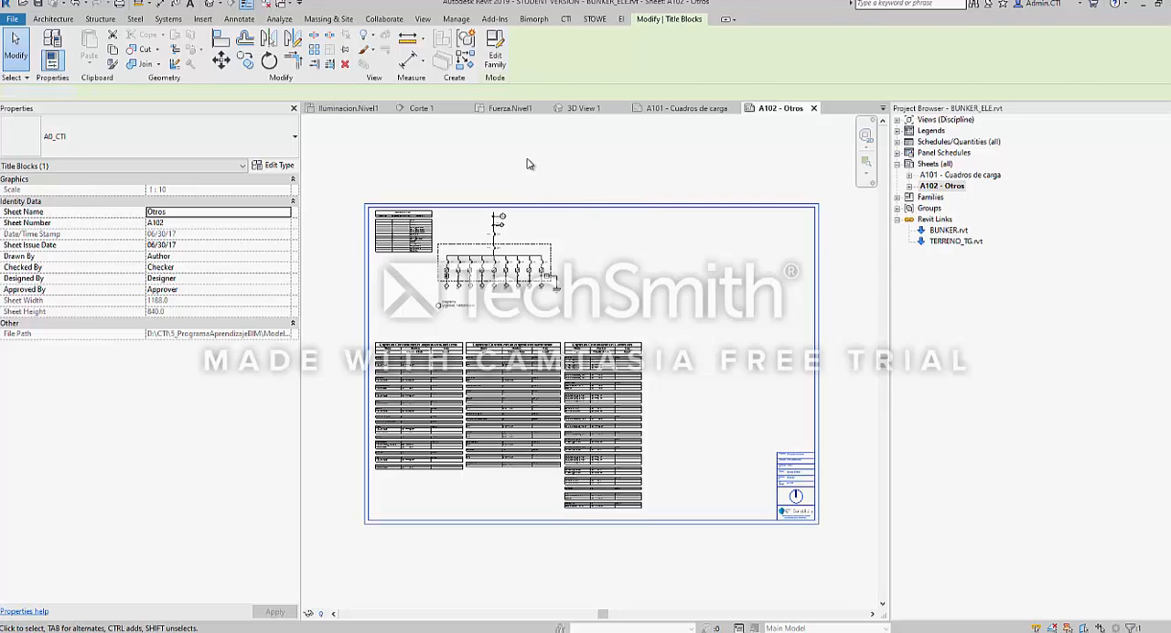
# Collapse the Sheets and Revit Links branches in the Project Browser
pyautogui.click(934, 164)
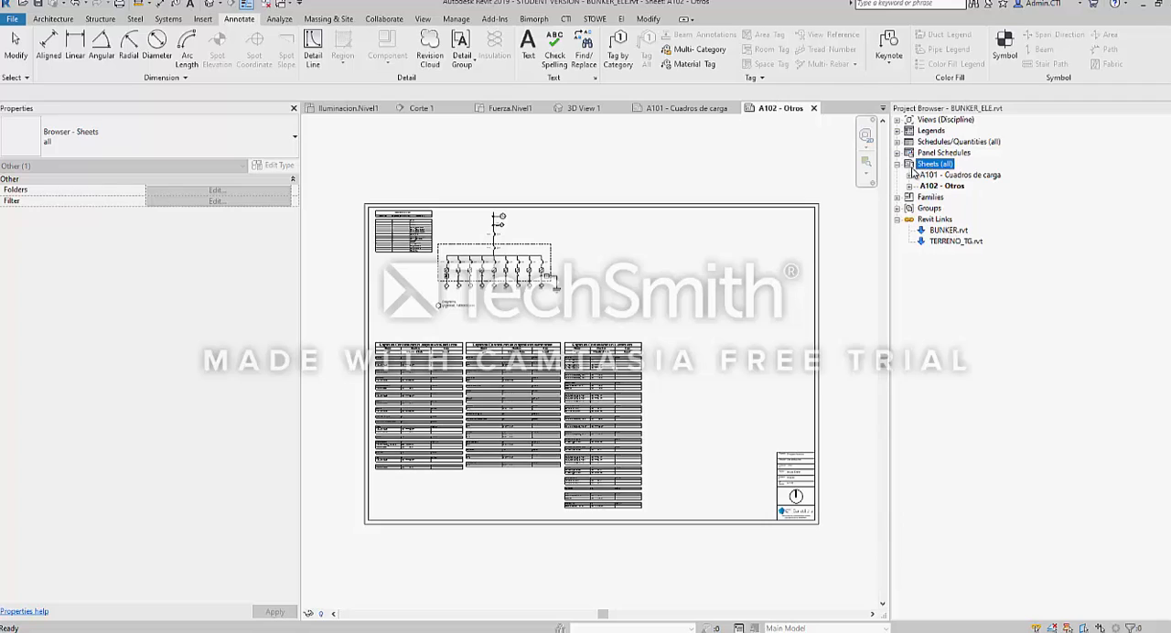
pyautogui.click(898, 164)
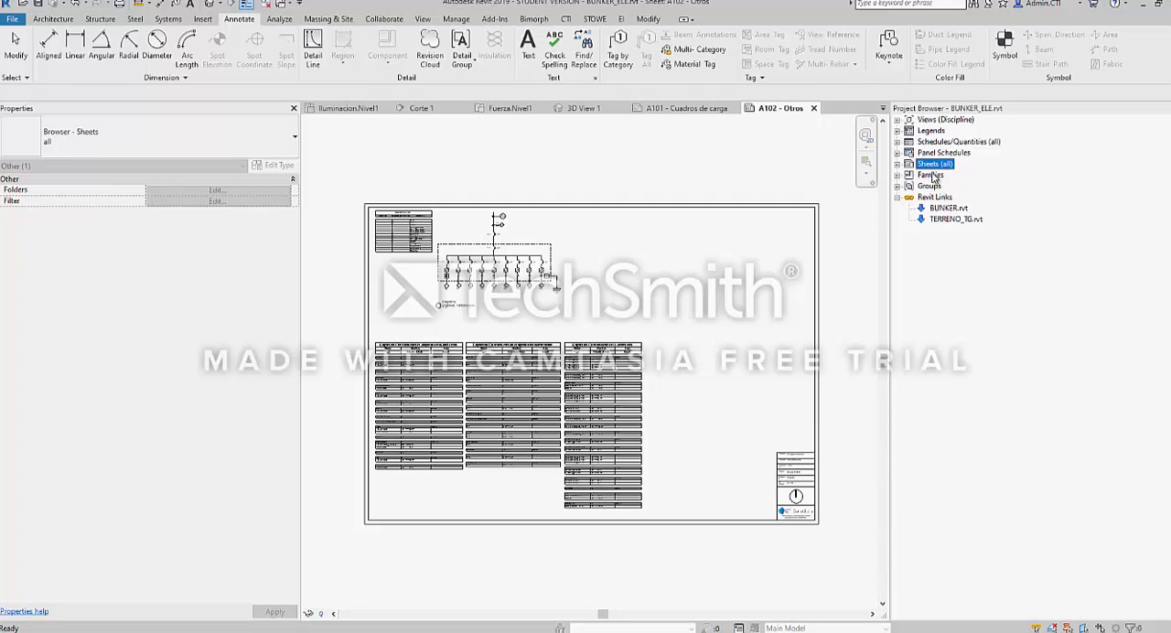
pyautogui.click(899, 197)
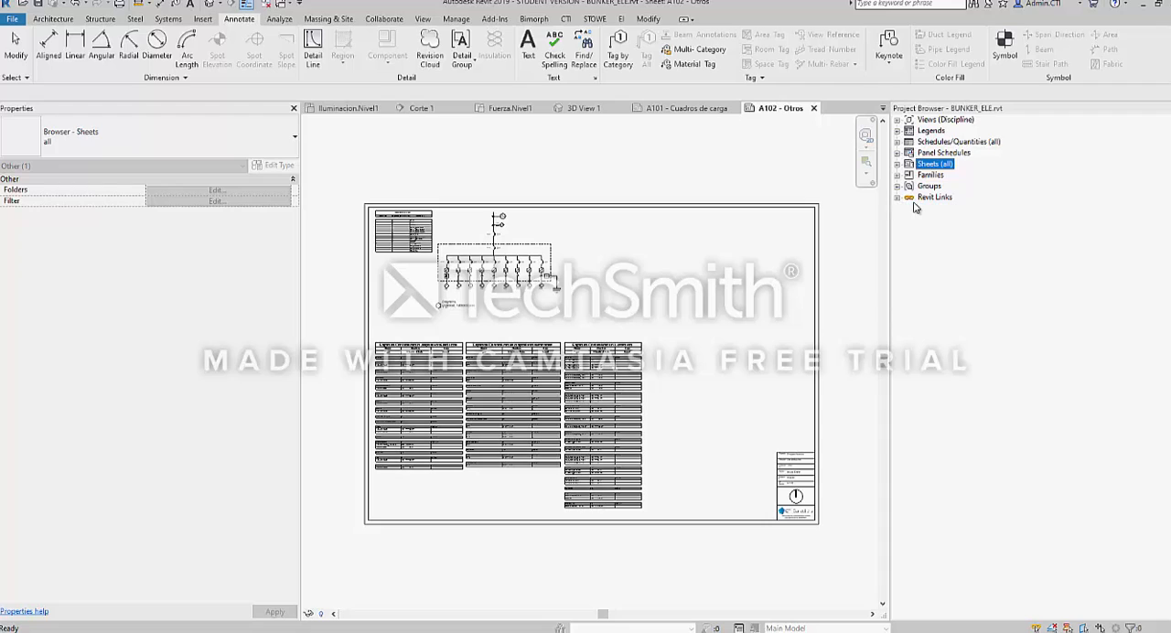
# Expand the Views (Discipline) branch and its Coordination group to list the 3D views and renderings
pyautogui.click(938, 120)
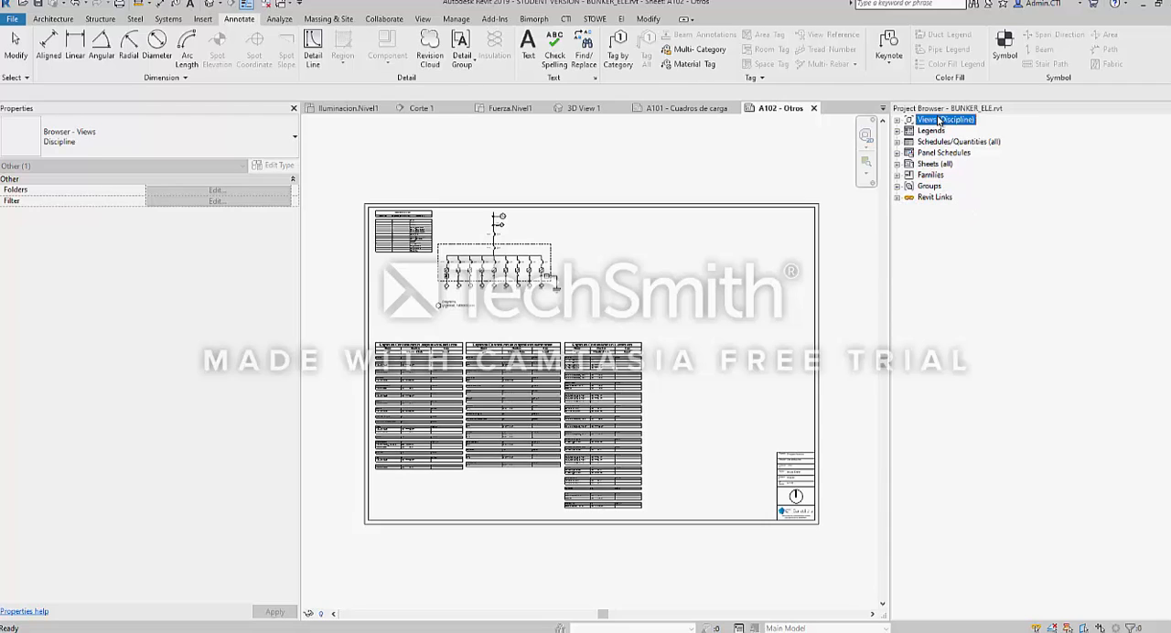
pyautogui.click(535, 252)
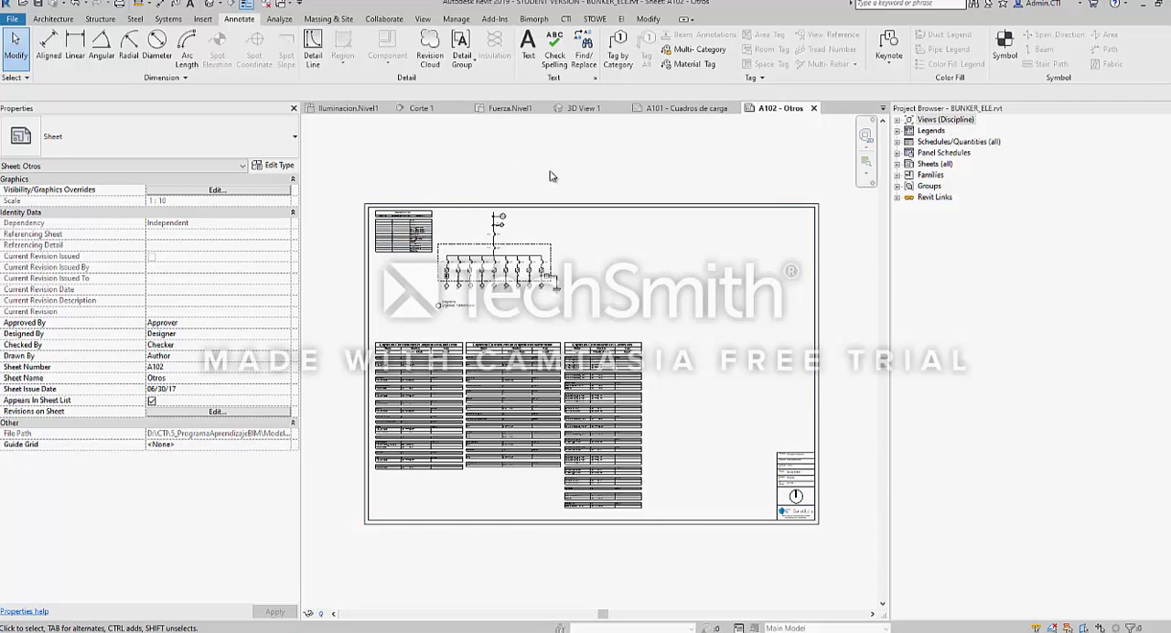
pyautogui.click(897, 120)
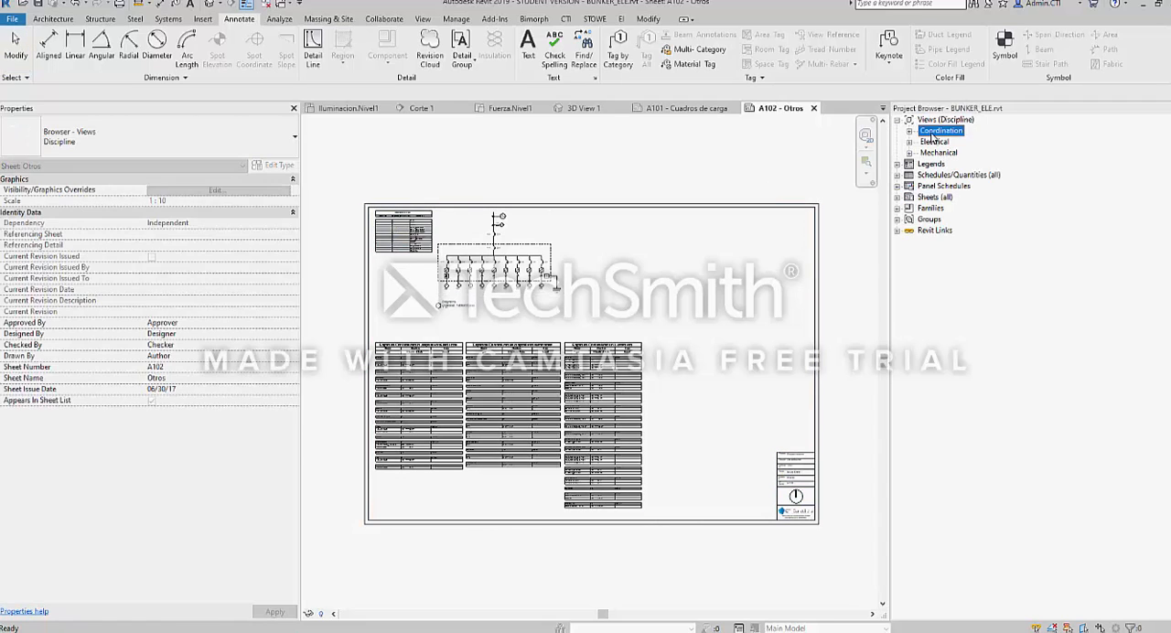
pyautogui.click(926, 134)
pyautogui.click(908, 131)
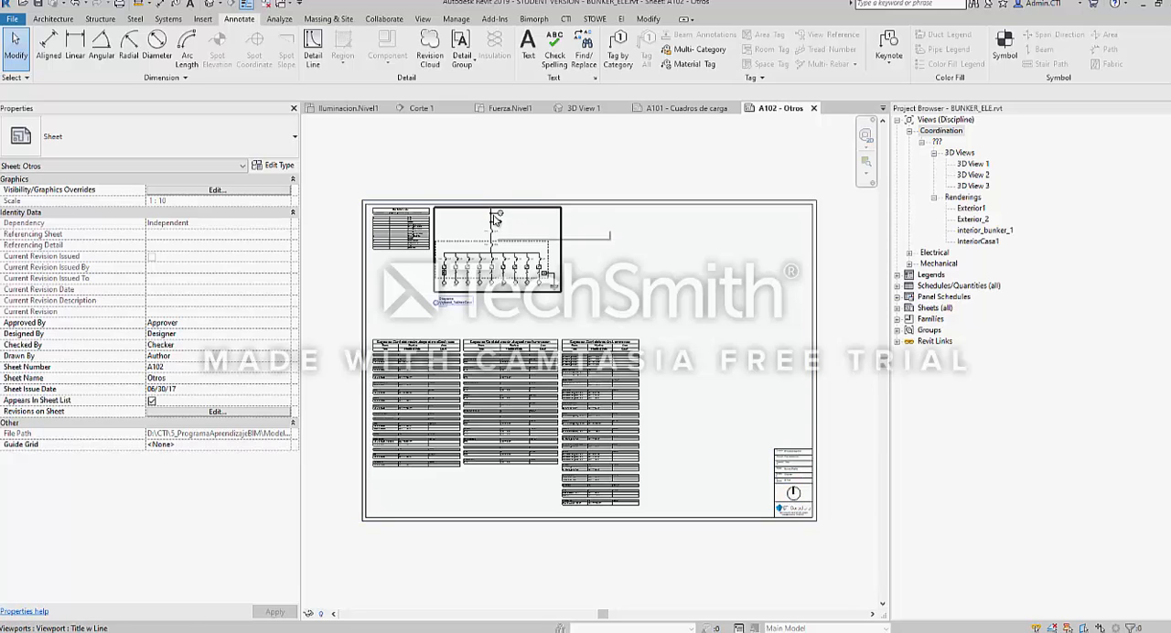
# Close sheets A102 - Otros and A101 - Cuadros de carga and 3D View 1, returning to the {3D} view
pyautogui.click(813, 108)
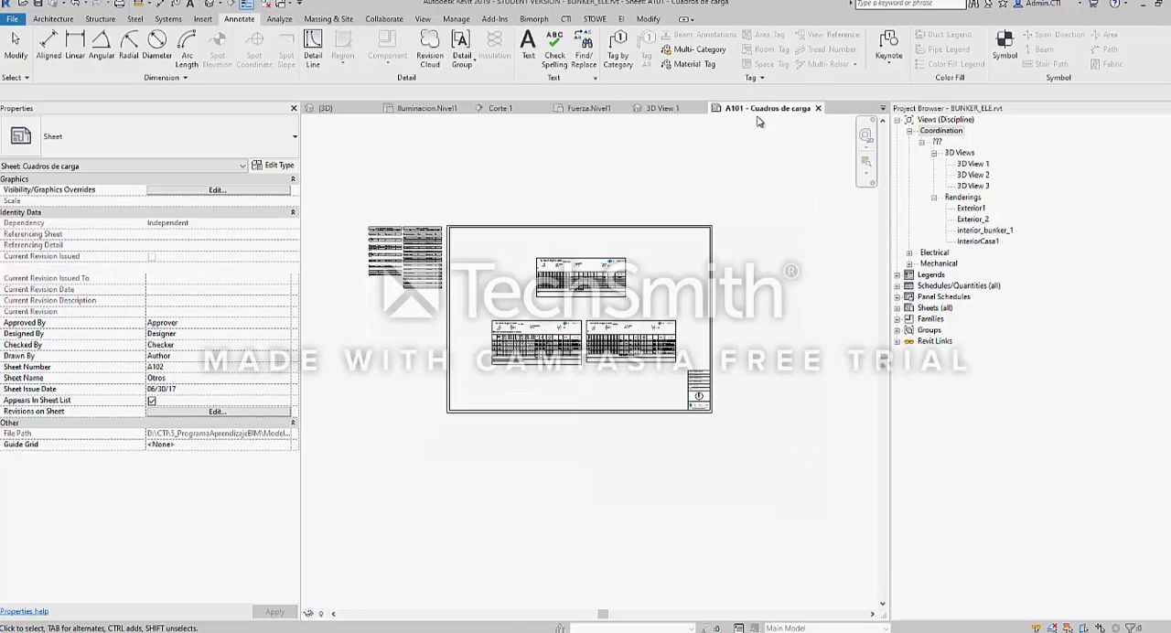
pyautogui.click(816, 108)
pyautogui.click(702, 108)
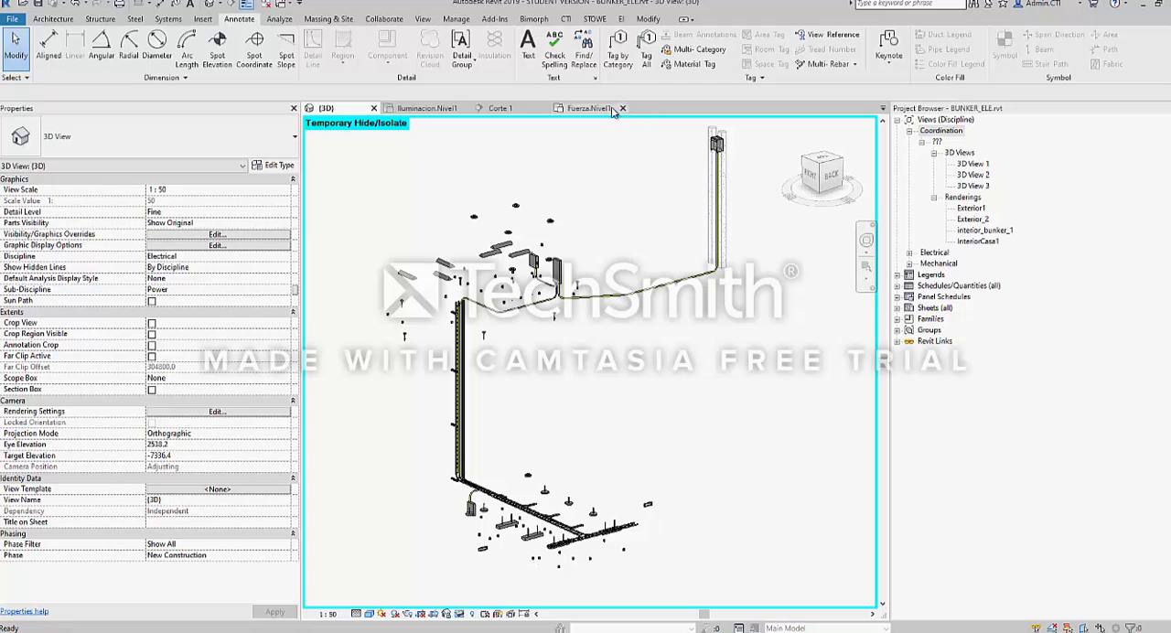
# Close the Fuerza.Nivel1, Corte 1 and {3D} views, keeping only Iluminacion.Nivel1 open
pyautogui.click(619, 108)
pyautogui.click(544, 109)
pyautogui.click(438, 108)
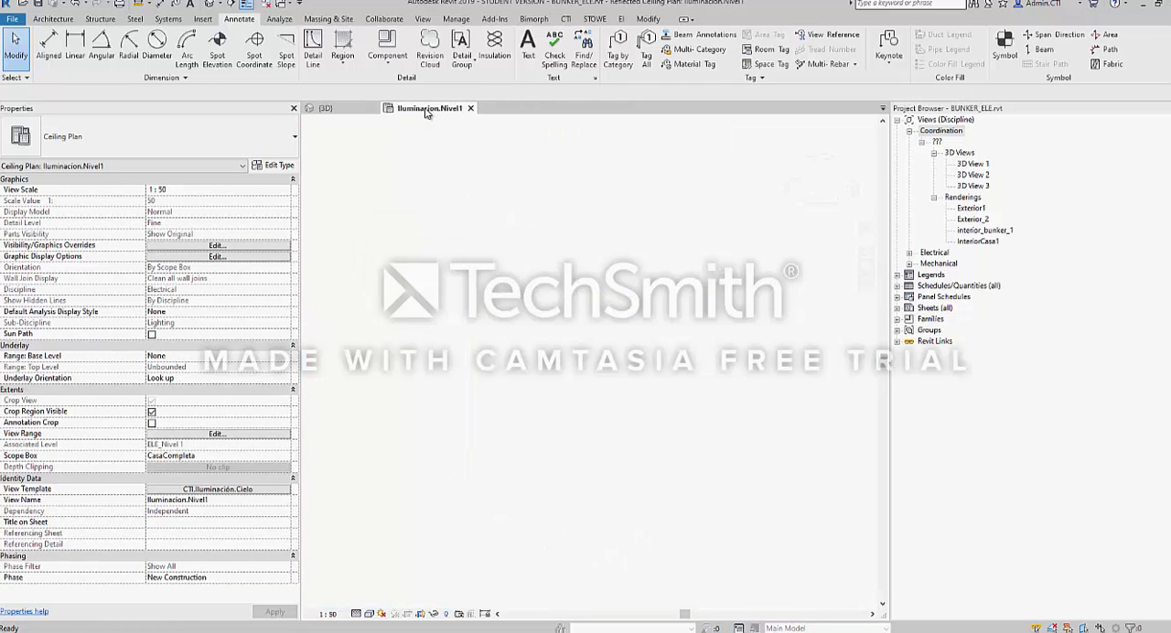
pyautogui.click(326, 109)
pyautogui.click(371, 110)
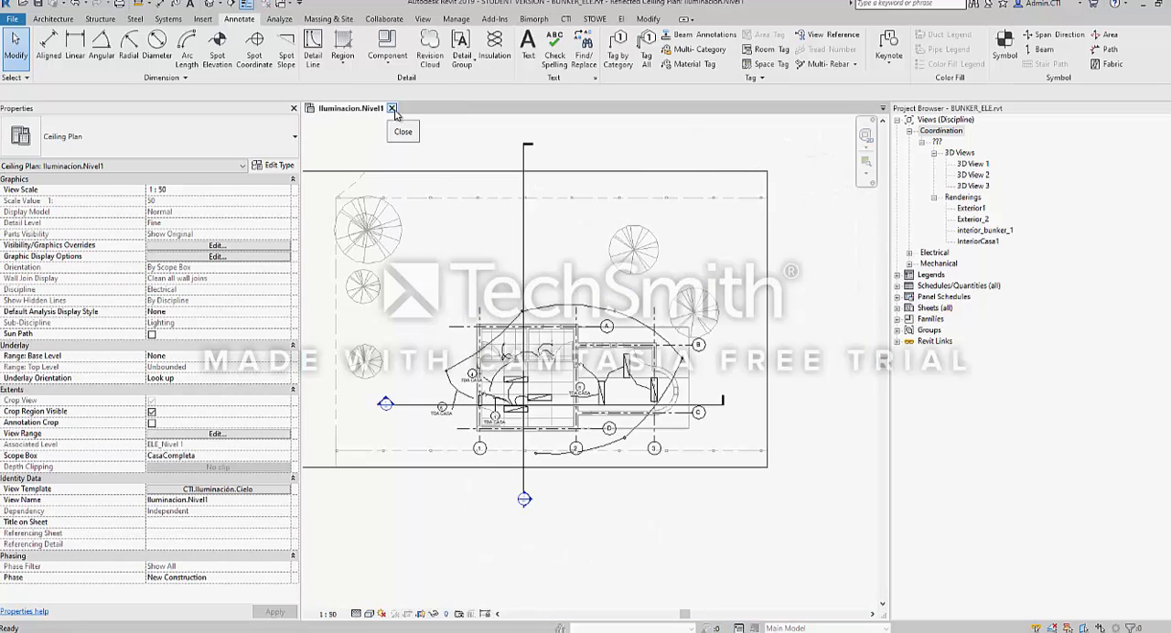
pyautogui.click(392, 107)
pyautogui.click(618, 331)
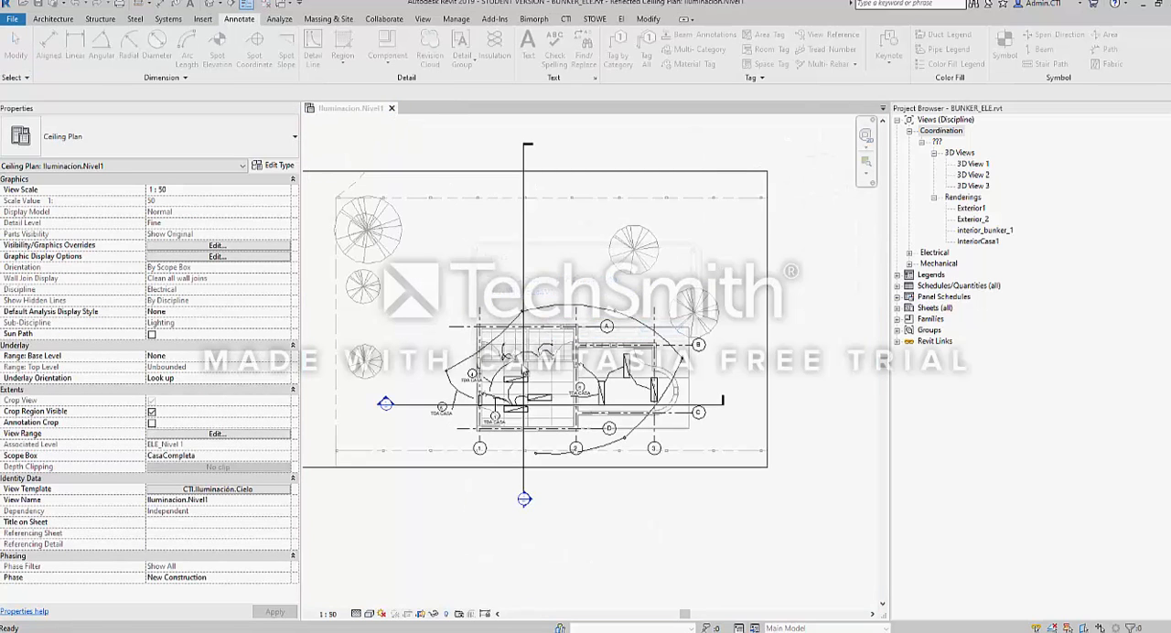
# Expand the Electrical branch in the Project Browser, open the Fuerza.Nivel1 floor plan and survey its power layout
pyautogui.doubleClick(934, 252)
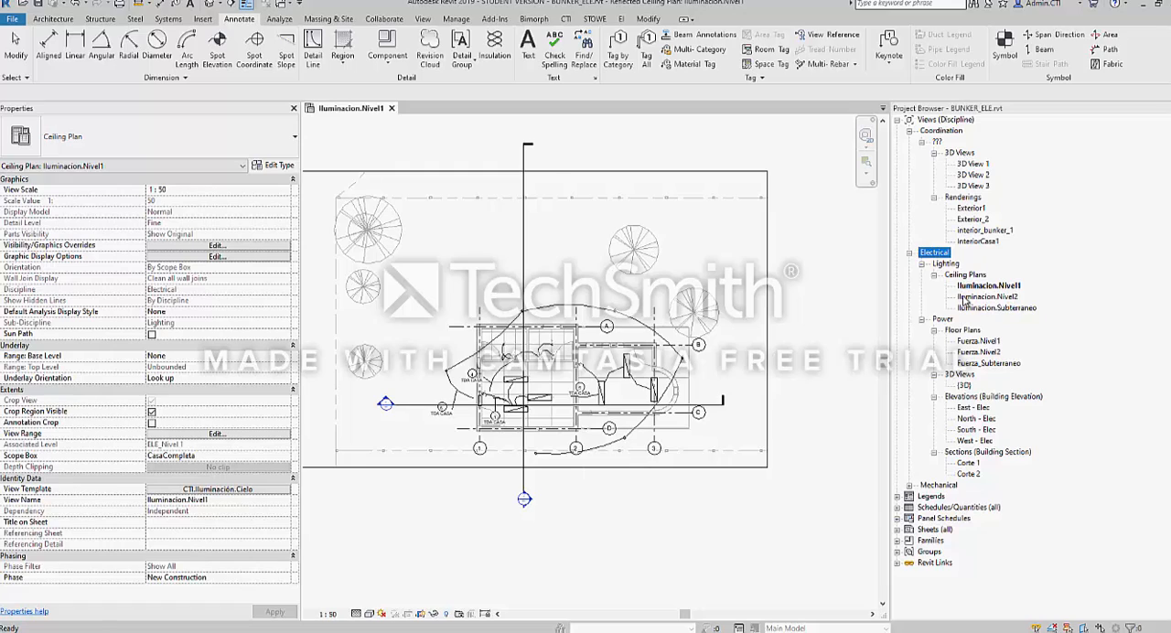
pyautogui.doubleClick(977, 342)
pyautogui.scroll(5, 493, 375)
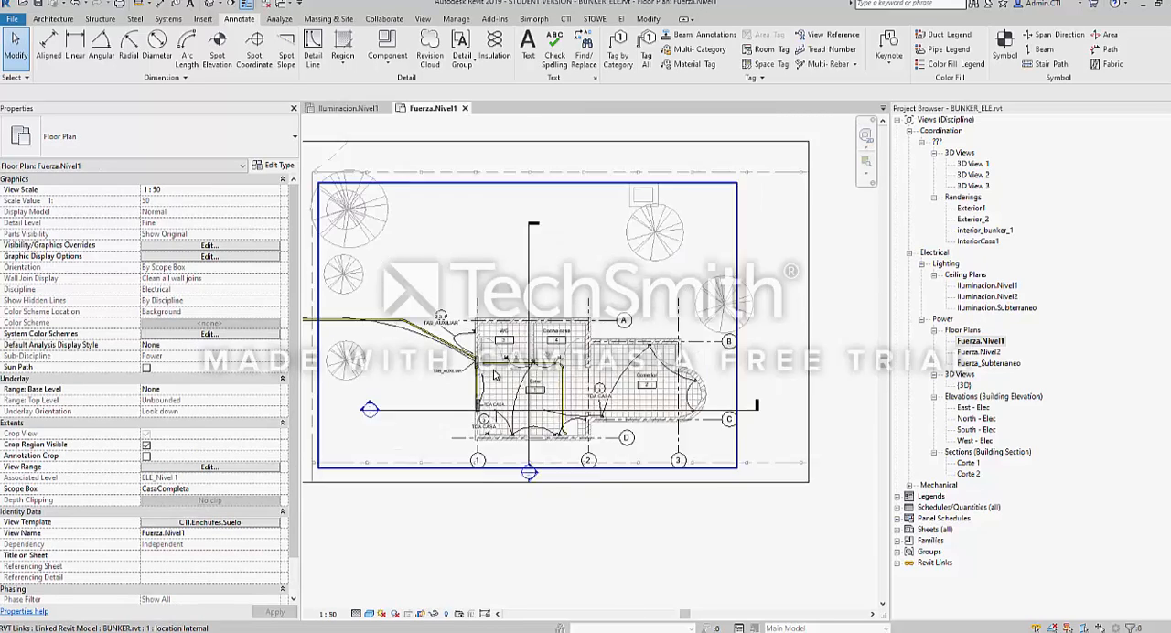
pyautogui.scroll(-5, 494, 374)
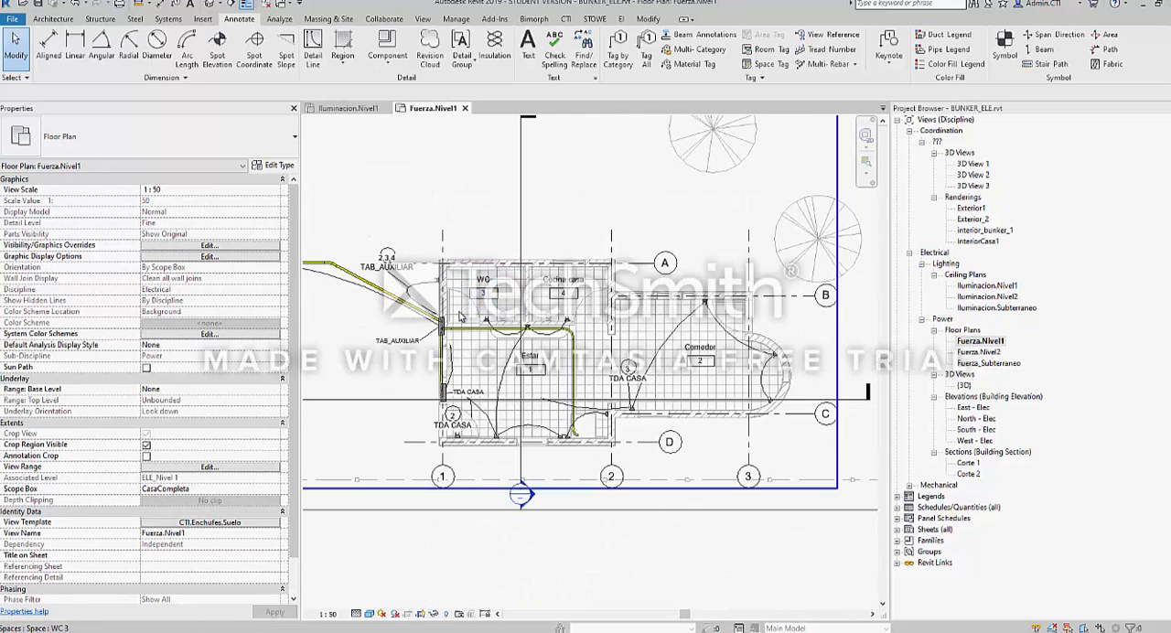
pyautogui.scroll(-5, 560, 338)
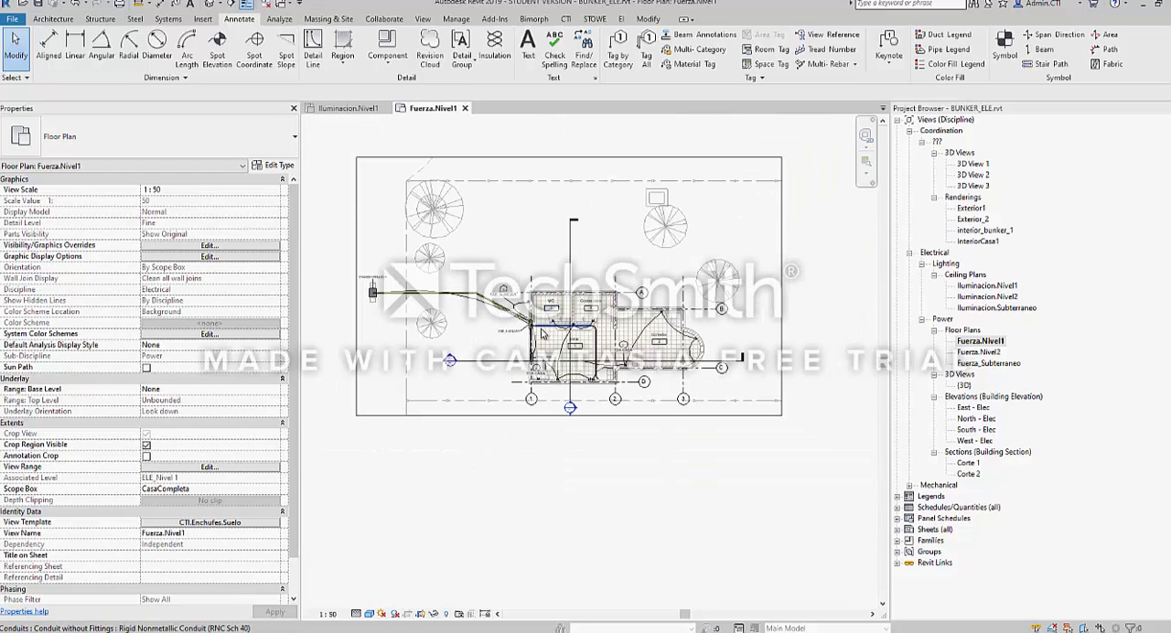
pyautogui.scroll(-1, 536, 375)
pyautogui.scroll(-1, 538, 380)
pyautogui.scroll(6, 589, 375)
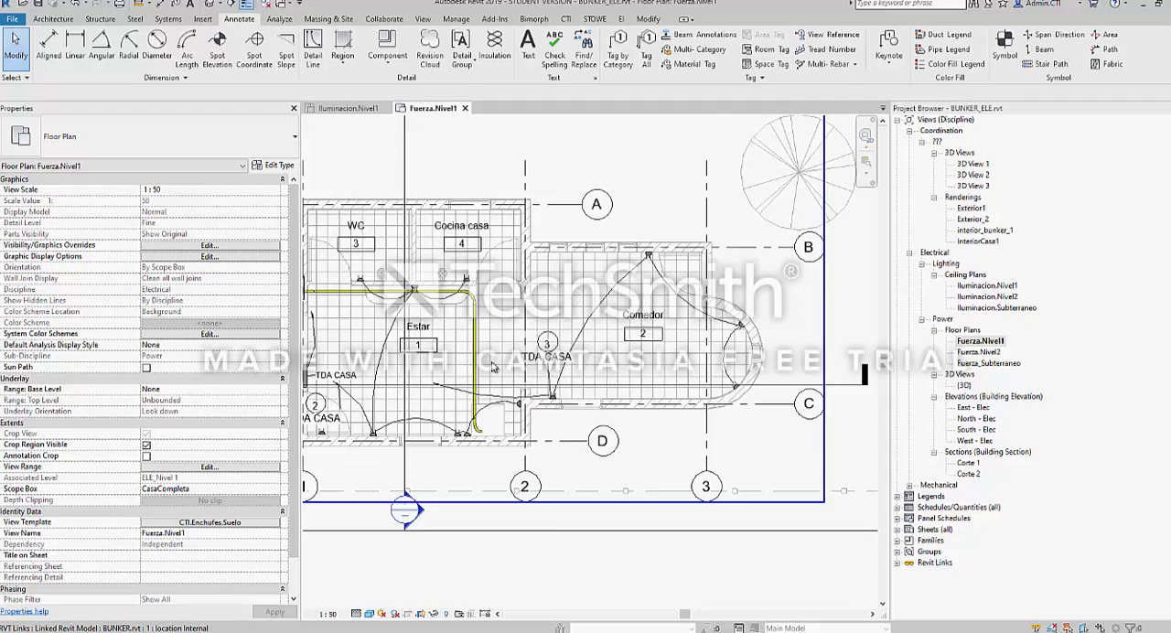
pyautogui.scroll(-6, 456, 340)
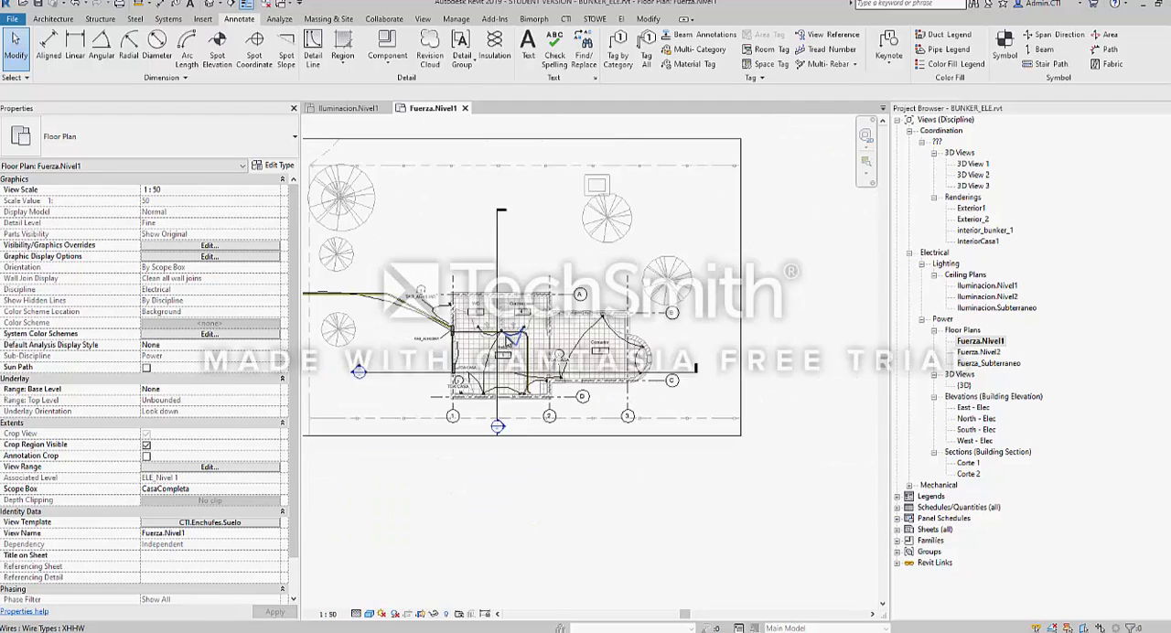
pyautogui.moveTo(456, 341); pyautogui.dragTo(582, 303, button='middle')
pyautogui.scroll(1, 582, 292)
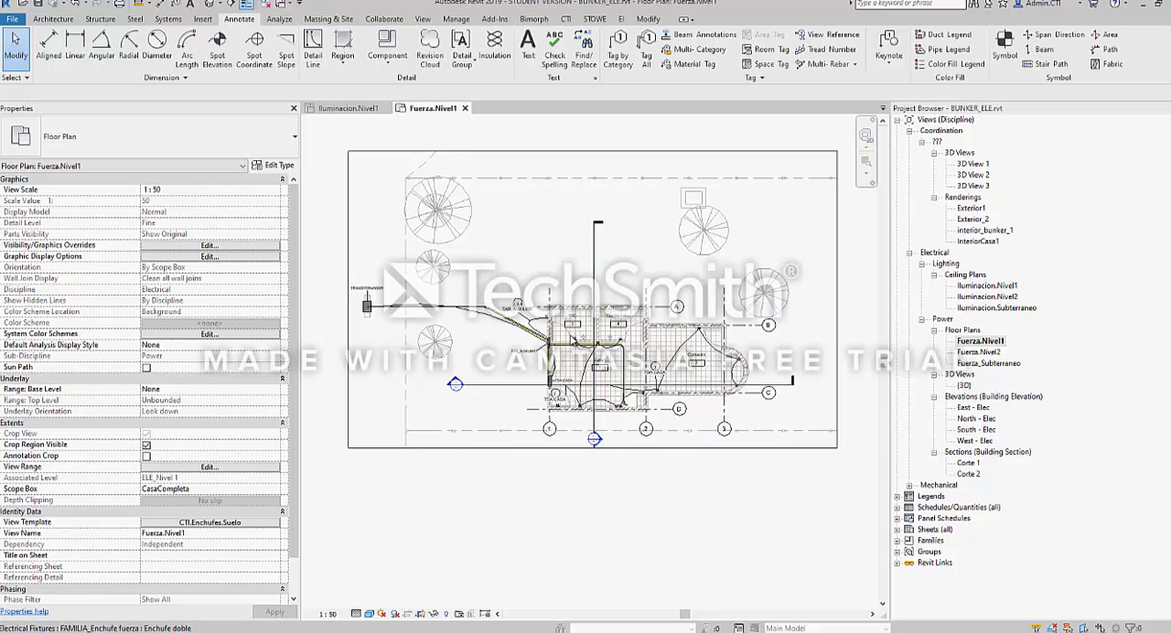
# Select the 53 mm conduit leaving the TRANSFORMADOR, trace its run to TAB_AUXILIAR and the house, and deselect it
pyautogui.scroll(2, 508, 307)
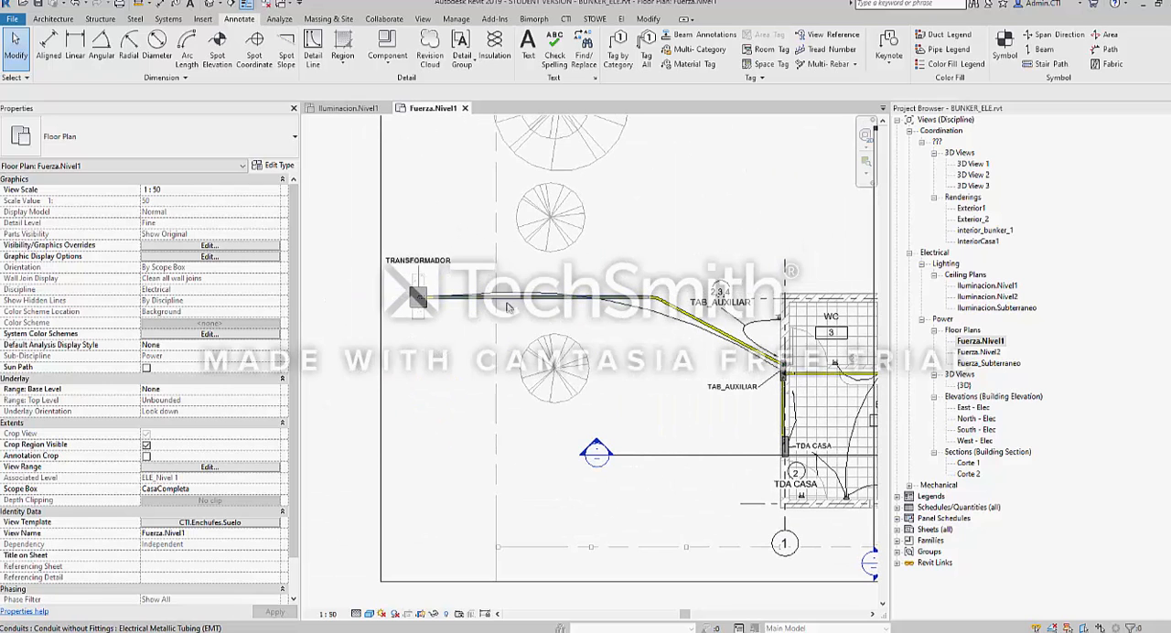
pyautogui.click(509, 308)
pyautogui.scroll(3, 430, 305)
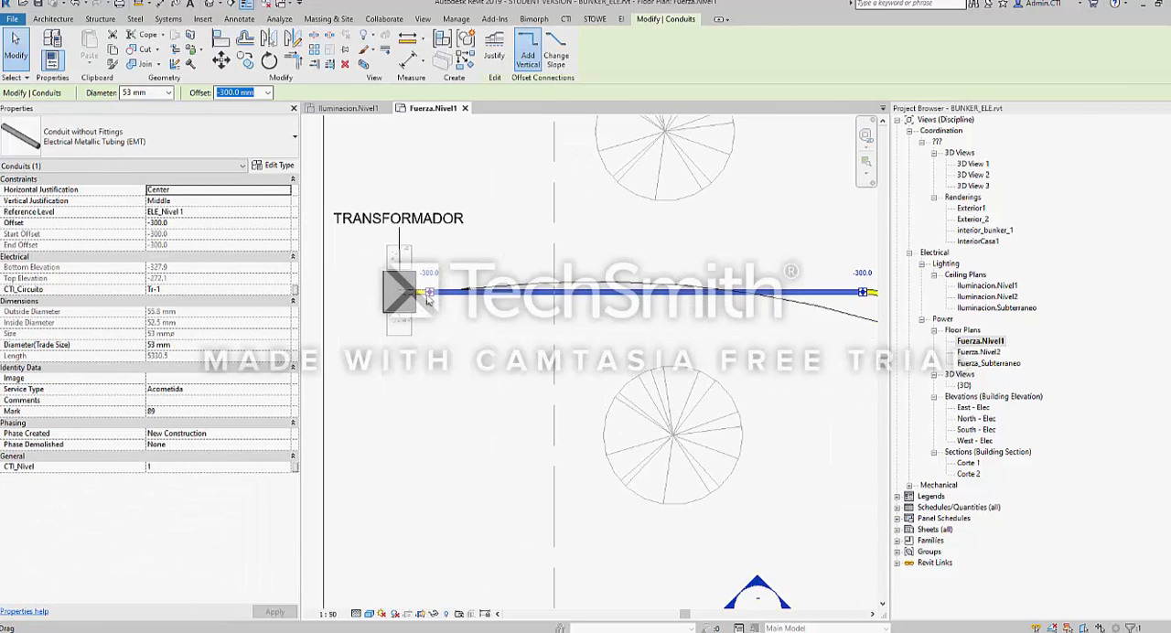
pyautogui.moveTo(746, 293); pyautogui.dragTo(617, 291, button='middle')
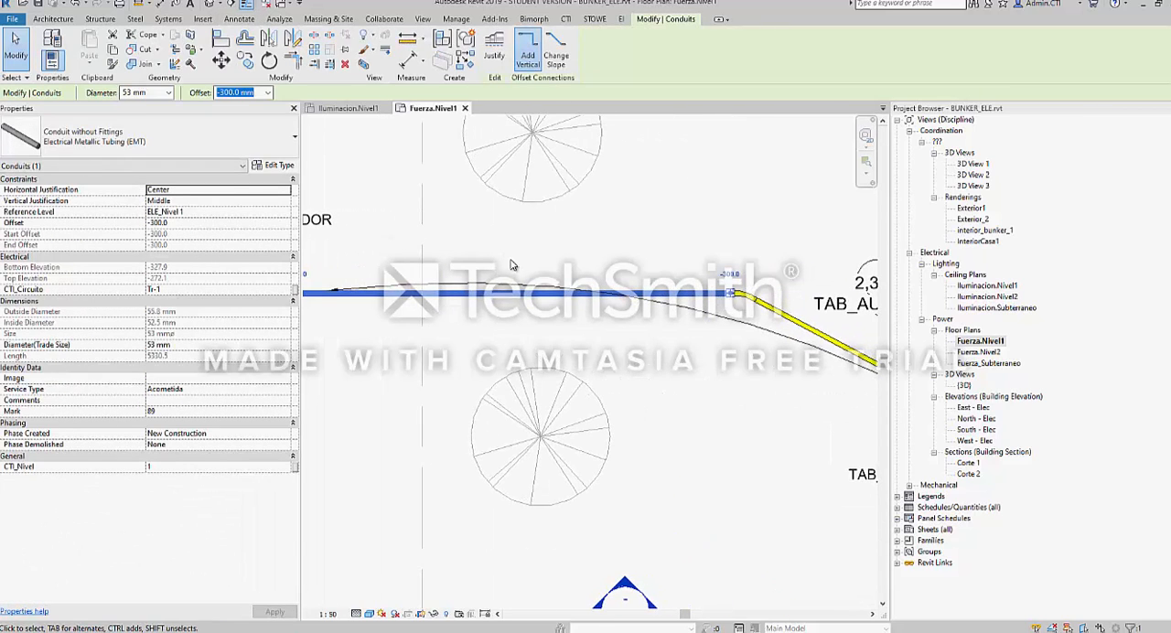
pyautogui.scroll(-3, 514, 271)
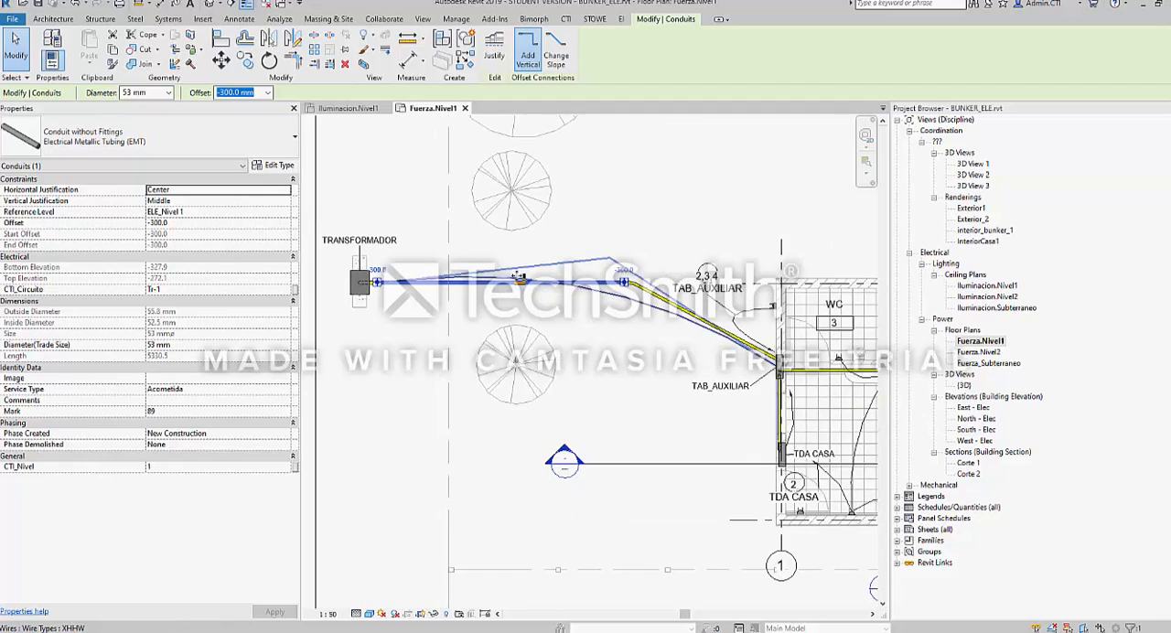
pyautogui.moveTo(692, 320); pyautogui.dragTo(553, 317, button='middle')
pyautogui.scroll(-2, 521, 306)
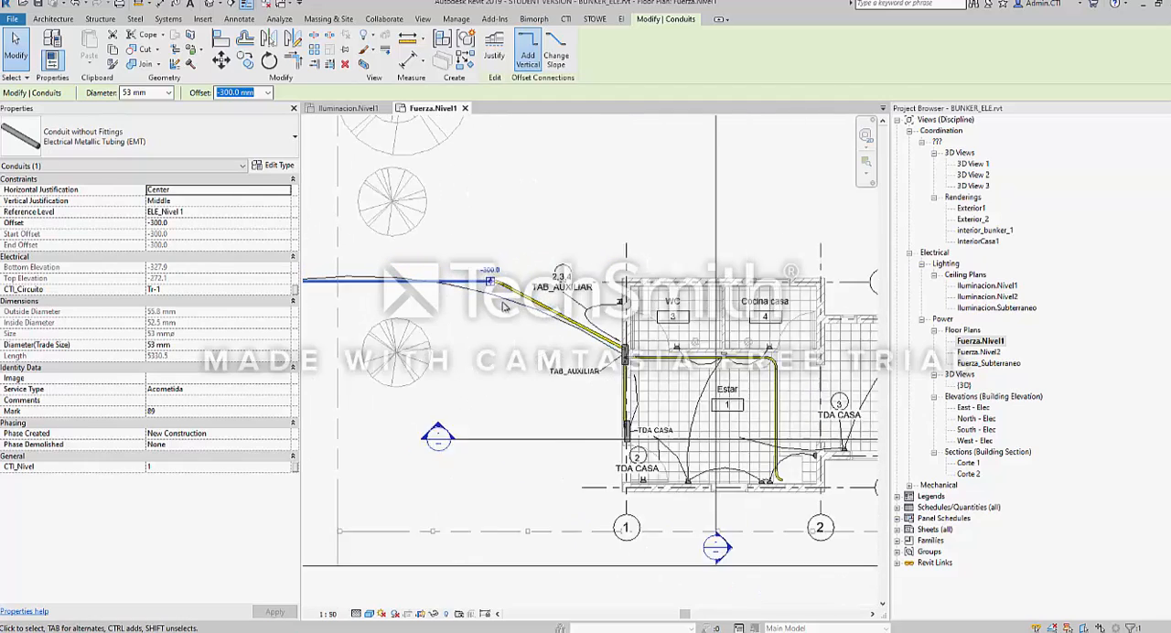
pyautogui.moveTo(633, 375); pyautogui.dragTo(592, 365, button='middle')
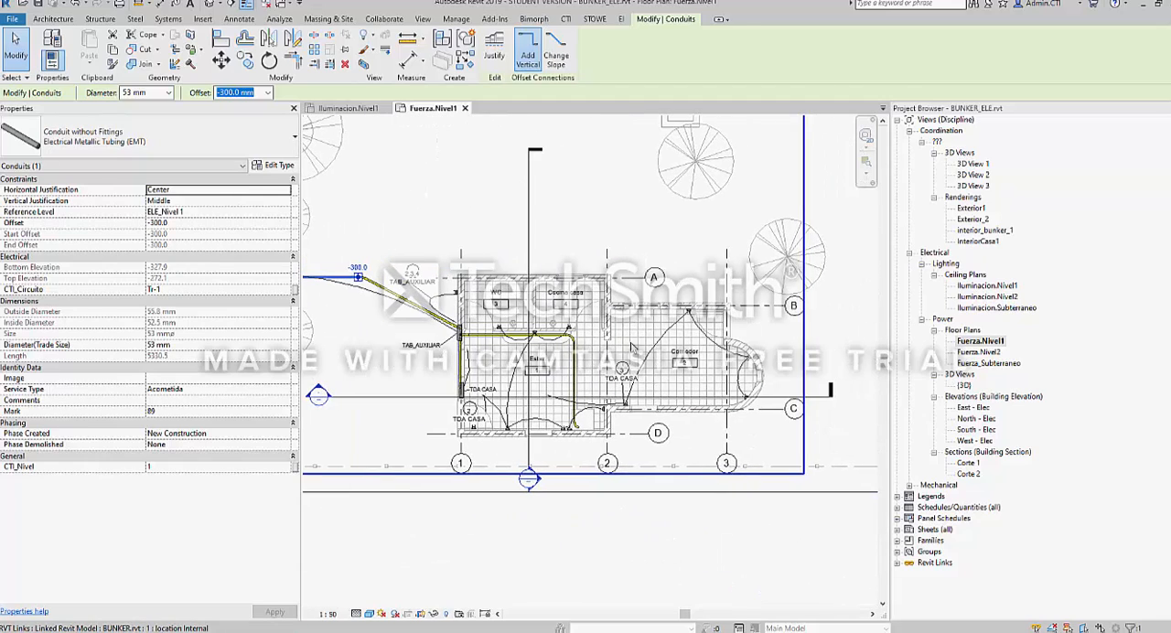
pyautogui.scroll(-3, 592, 365)
pyautogui.press('Escape')
pyautogui.scroll(1, 584, 338)
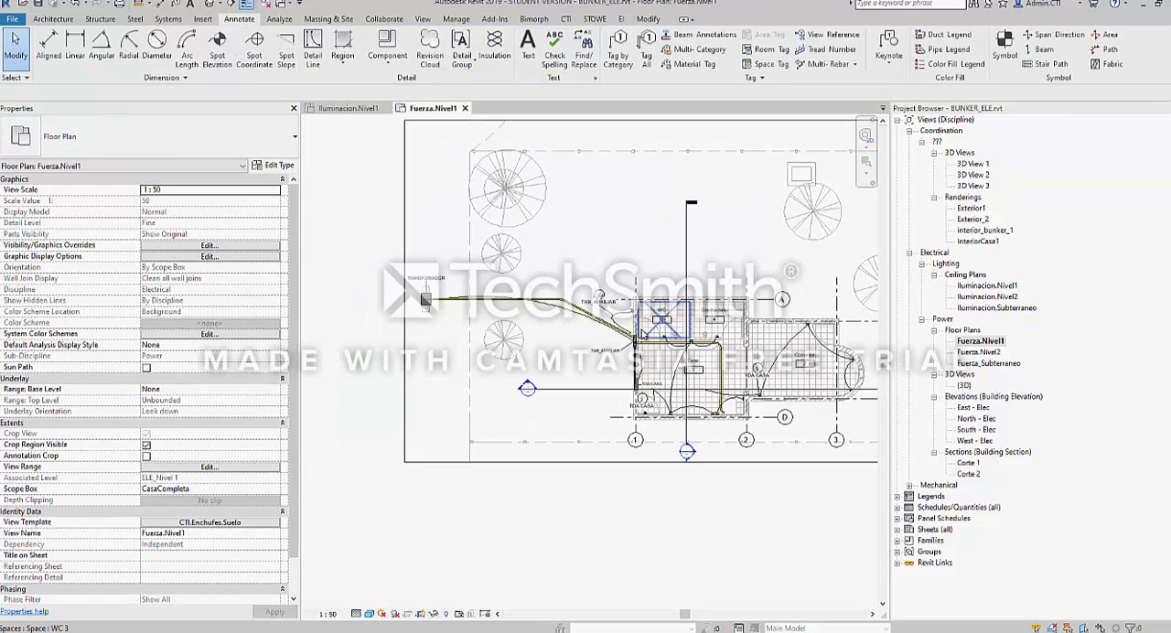
pyautogui.scroll(2, 417, 306)
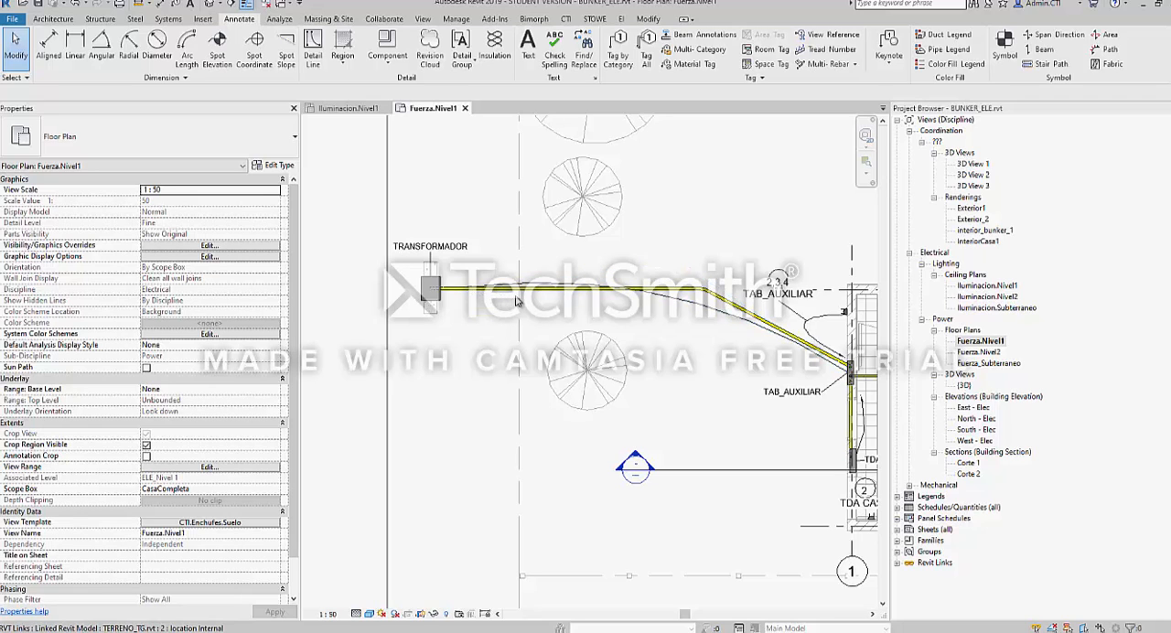
# Move the double socket in Cocina casa freehand along its wall toward the WC, and undo the move
pyautogui.moveTo(638, 341); pyautogui.dragTo(326, 318, button='middle')
pyautogui.scroll(2, 541, 301)
pyautogui.scroll(2, 549, 305)
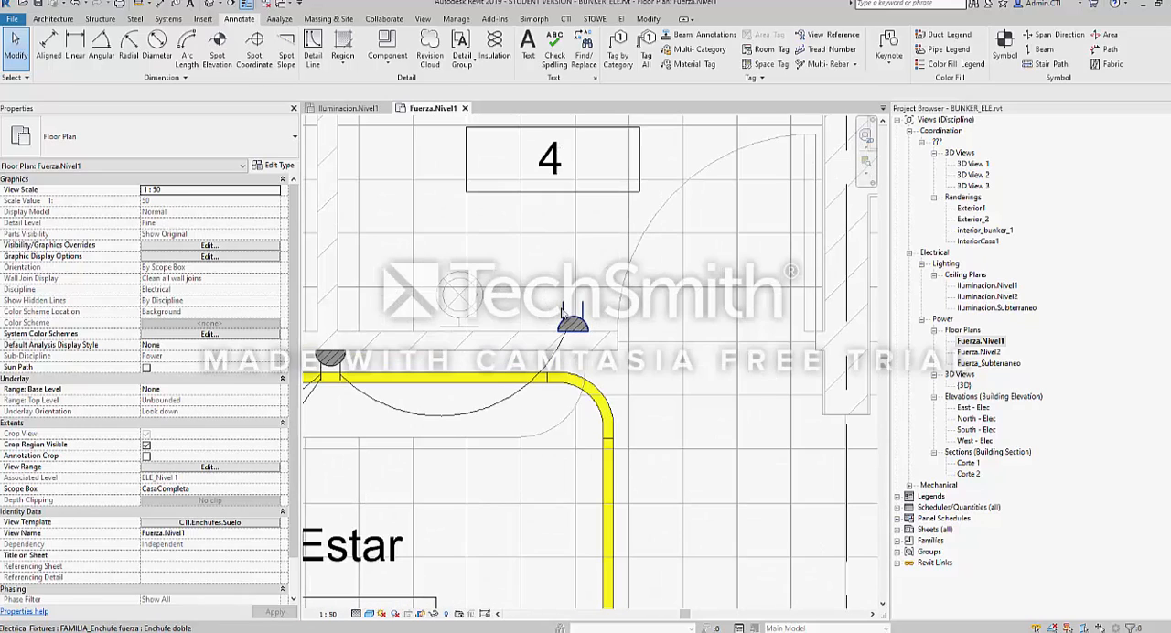
pyautogui.click(571, 324)
pyautogui.moveTo(545, 325); pyautogui.dragTo(695, 330, button='middle')
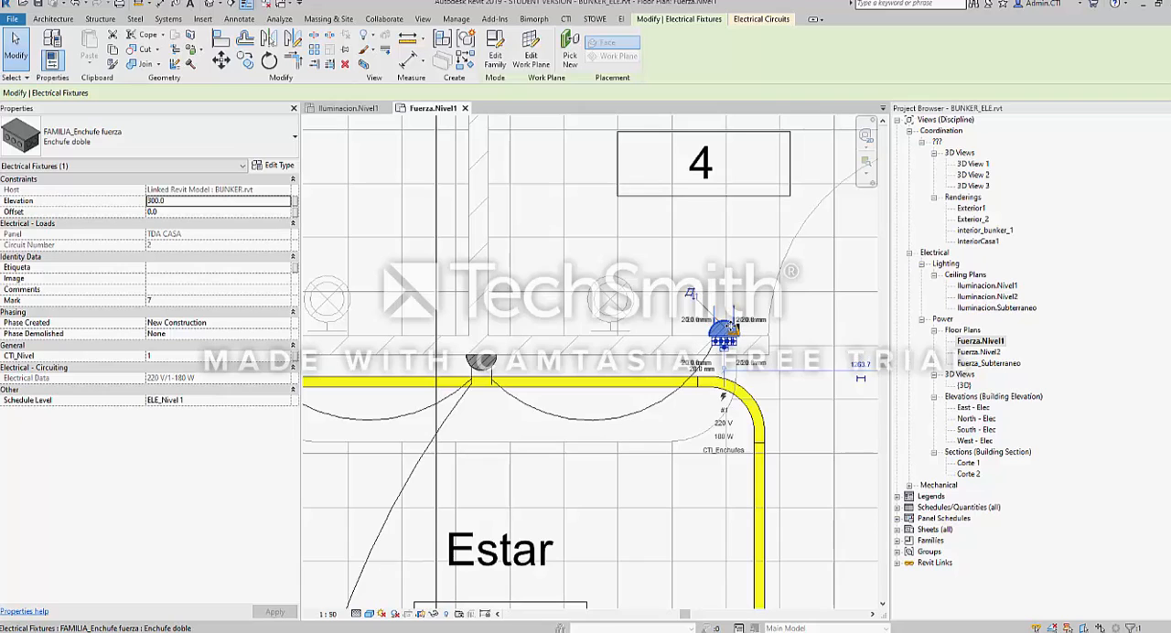
pyautogui.moveTo(733, 328); pyautogui.dragTo(611, 330)
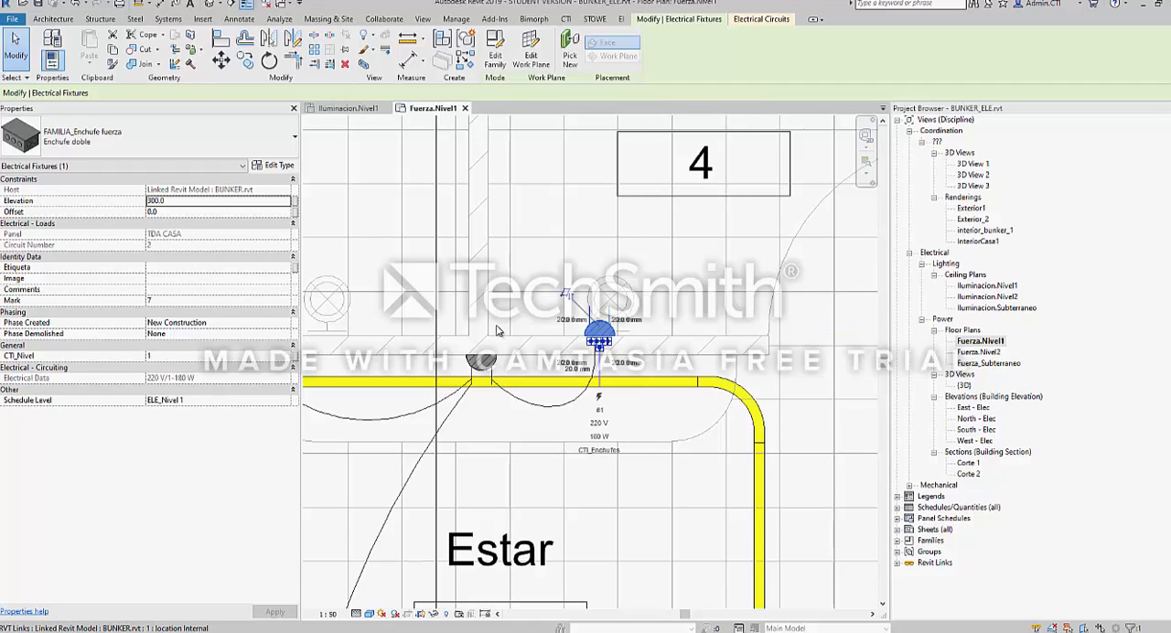
pyautogui.hotkey('ctrl', 'z')
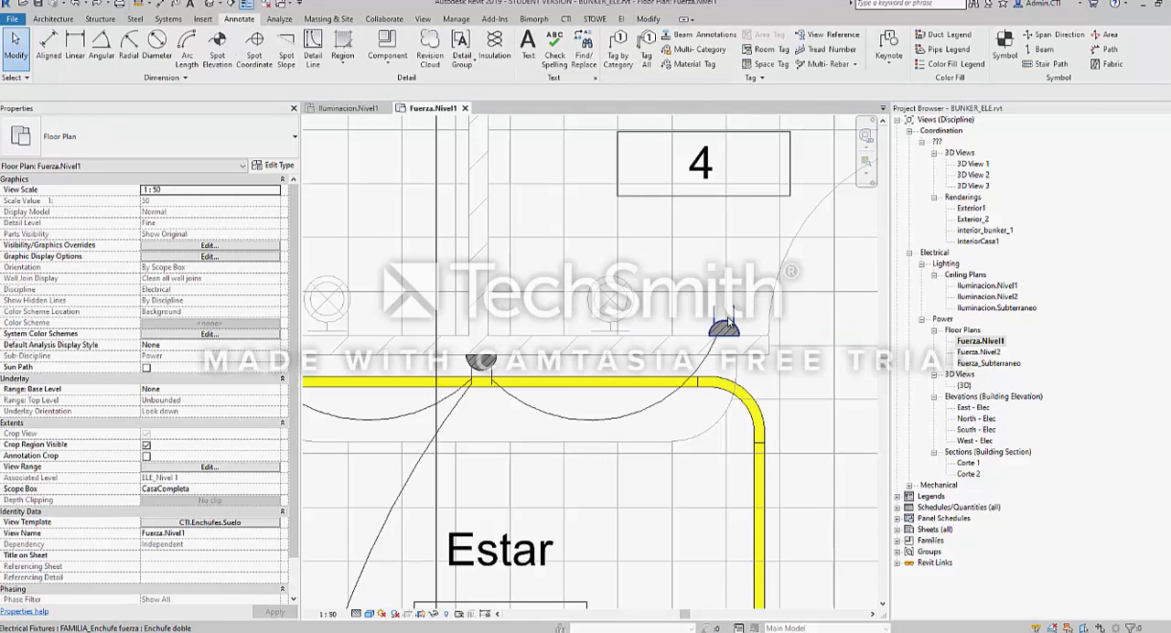
# Move the Cocina casa double socket exactly 200 mm toward the WC, undo the move and clear the selection
pyautogui.click(722, 328)
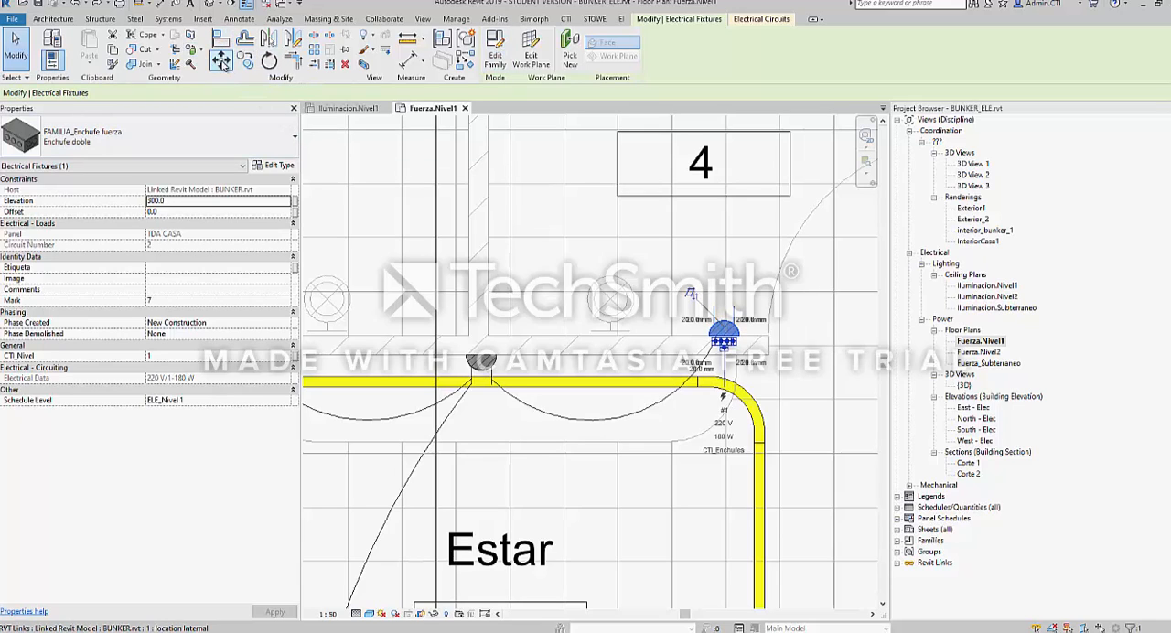
pyautogui.scroll(-3, 677, 313)
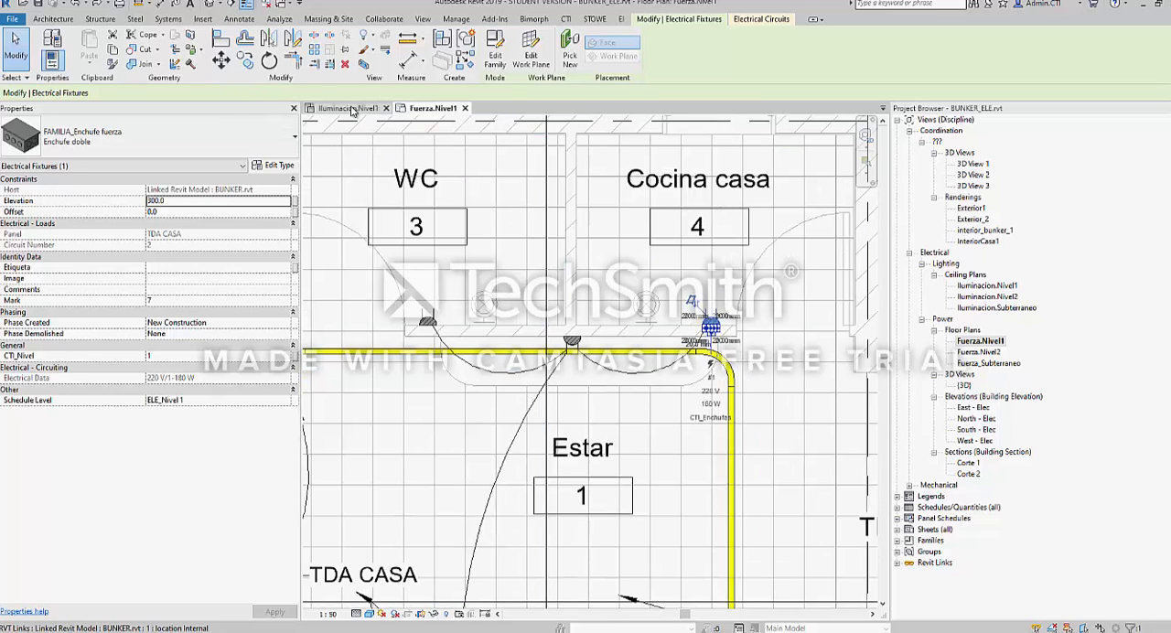
pyautogui.click(221, 60)
pyautogui.click(644, 283)
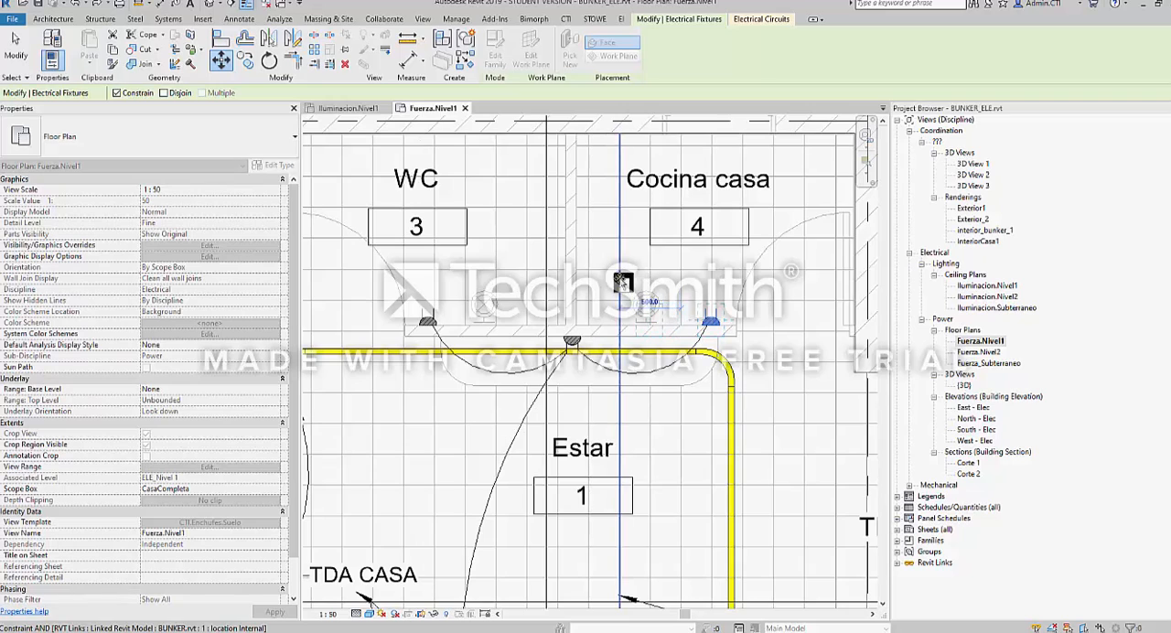
pyautogui.write('200')
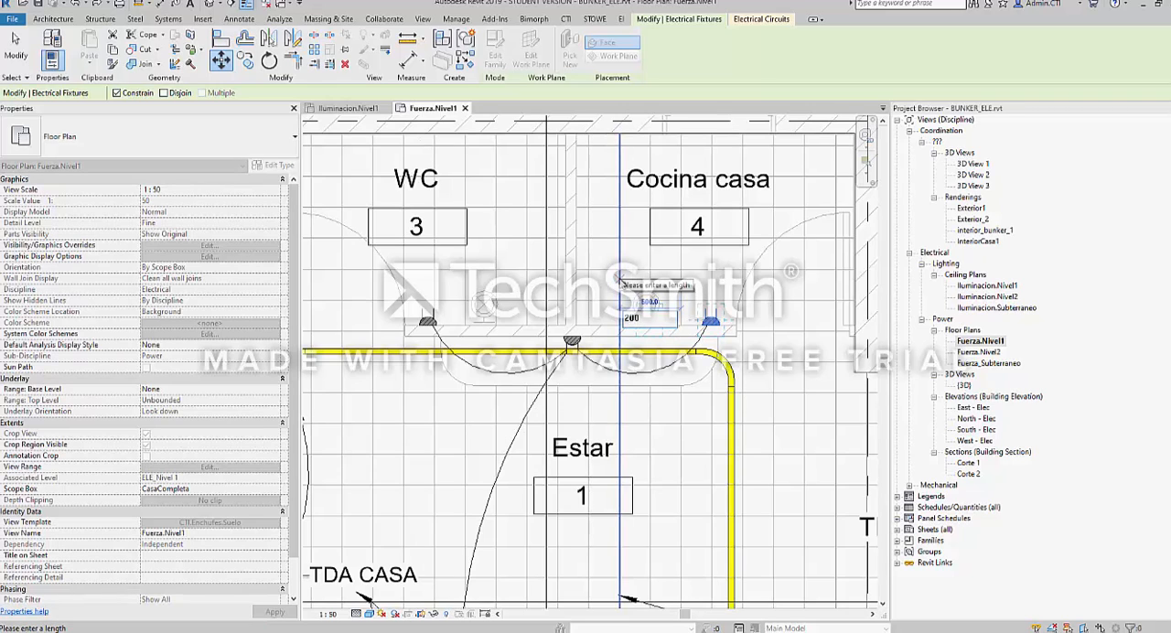
pyautogui.press('Return')
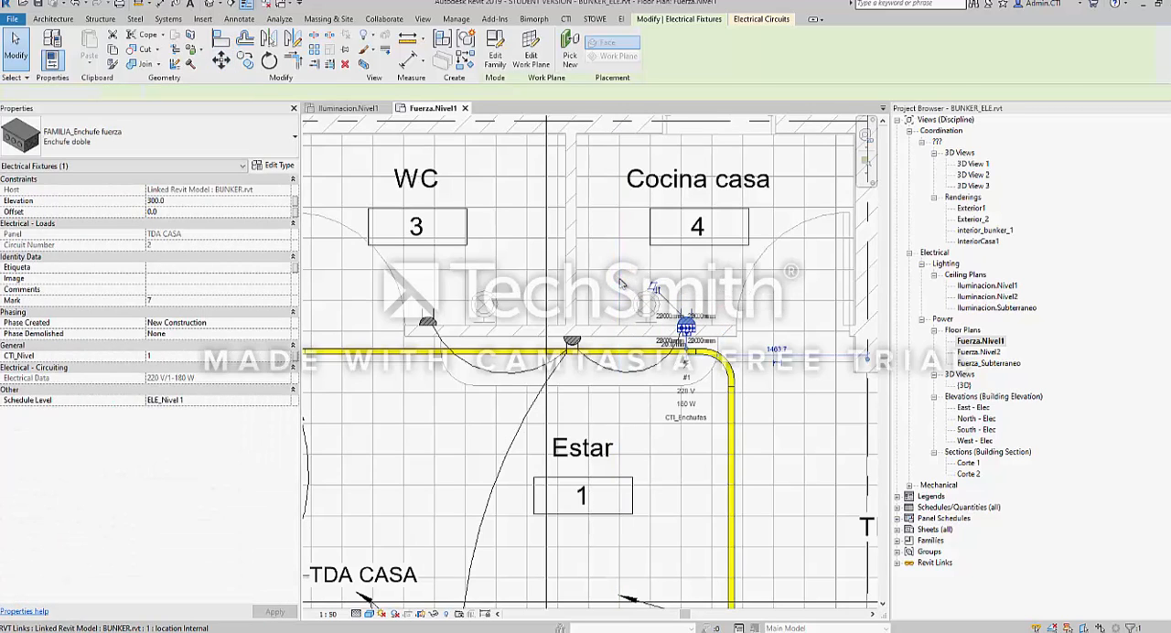
pyautogui.press('Escape')
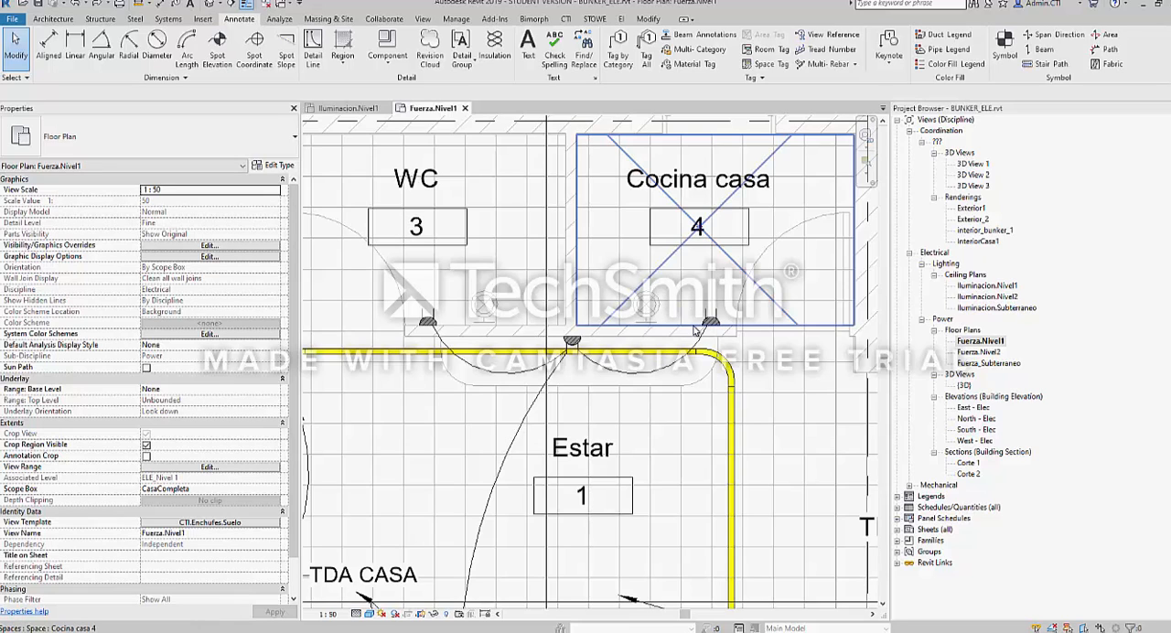
# Examine the sockets and wiring across the Level 1 rooms, checking the Cocina casa double socket's properties and deselecting it
pyautogui.scroll(-4, 695, 331)
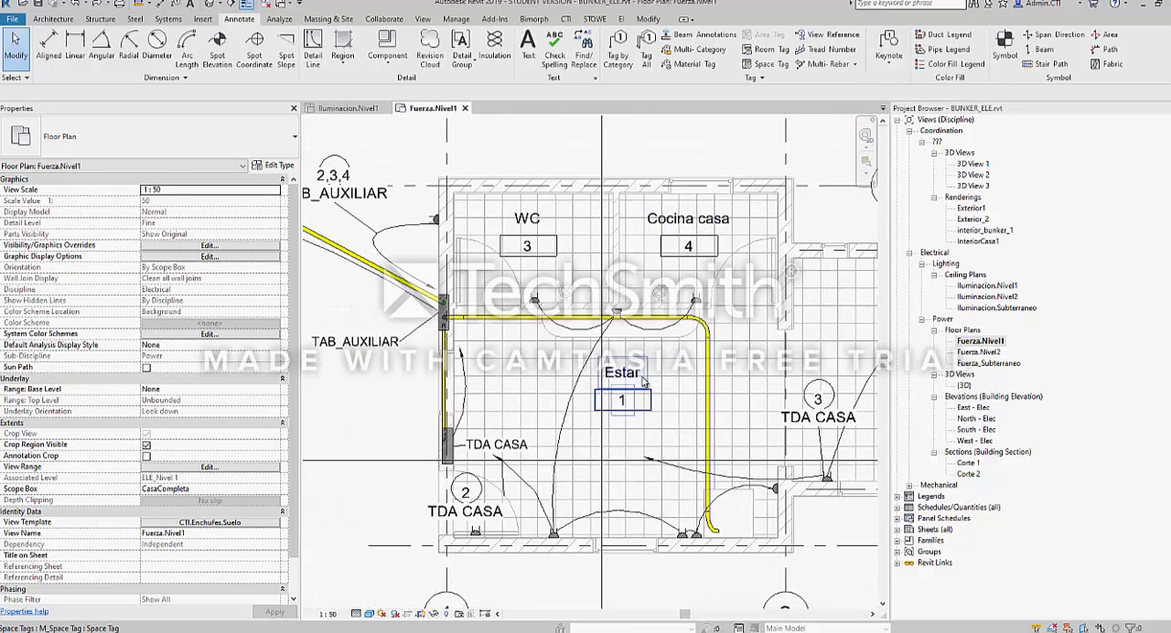
pyautogui.scroll(1, 620, 364)
pyautogui.scroll(-2, 620, 364)
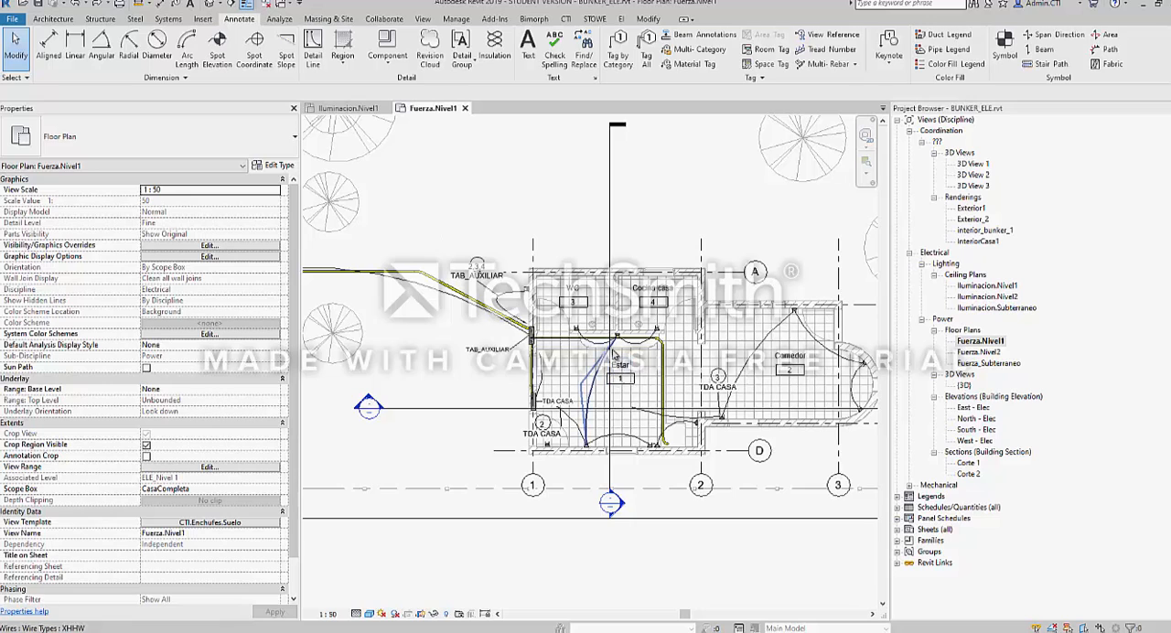
pyautogui.scroll(2, 646, 352)
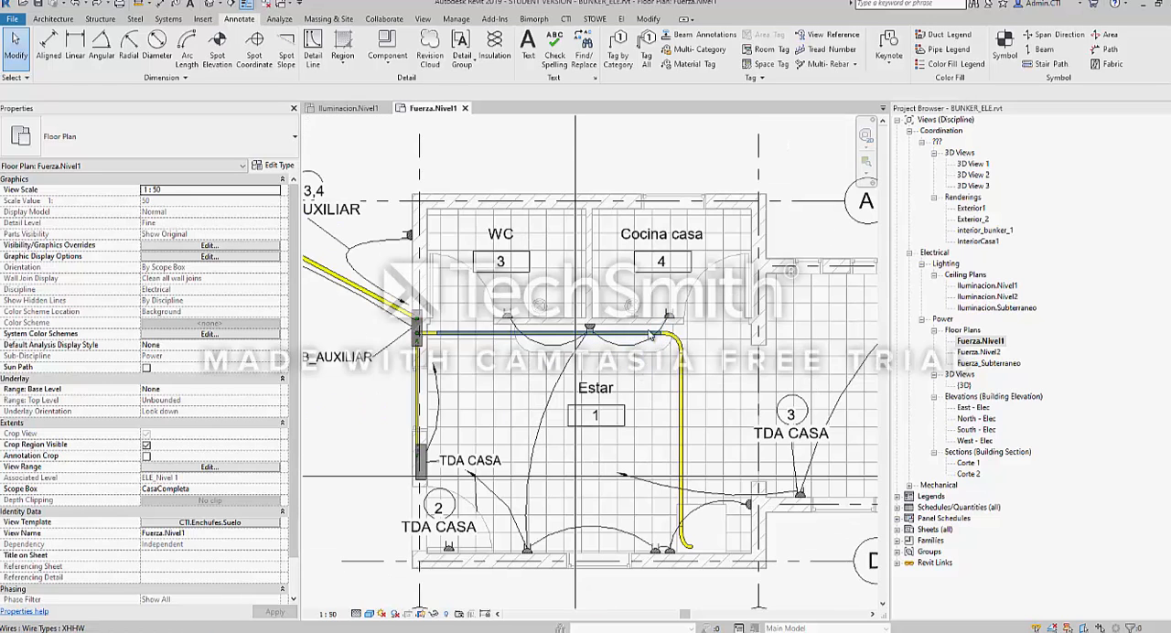
pyautogui.click(669, 313)
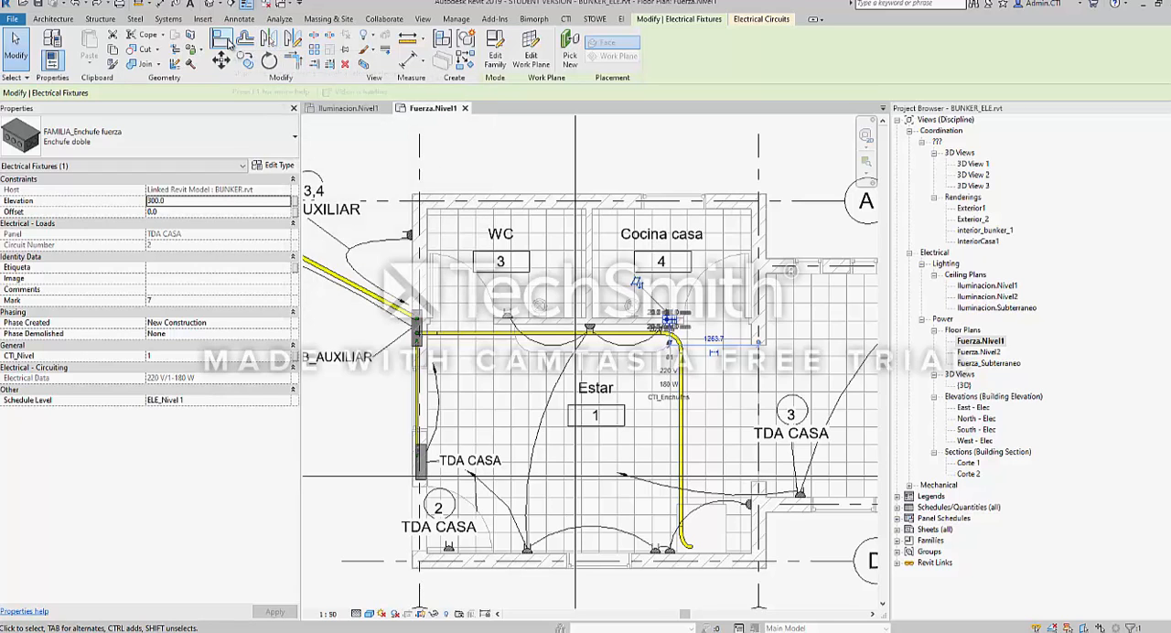
pyautogui.scroll(5, 668, 325)
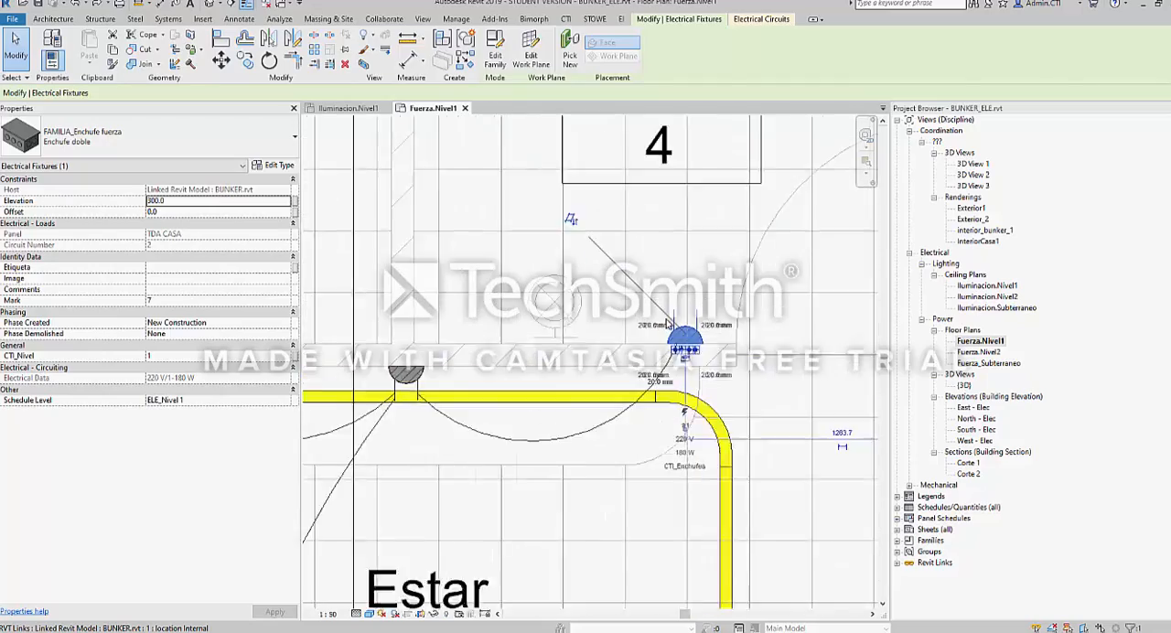
pyautogui.press('Escape')
pyautogui.scroll(-5, 635, 245)
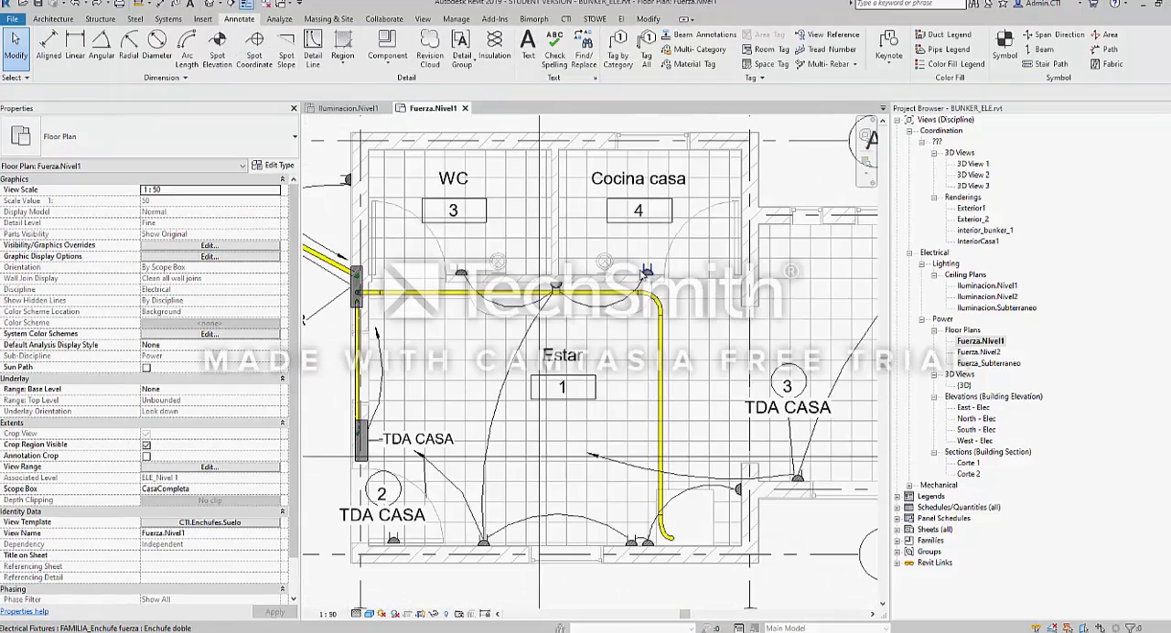
pyautogui.scroll(-2, 558, 276)
pyautogui.moveTo(689, 310); pyautogui.dragTo(645, 300, button='middle')
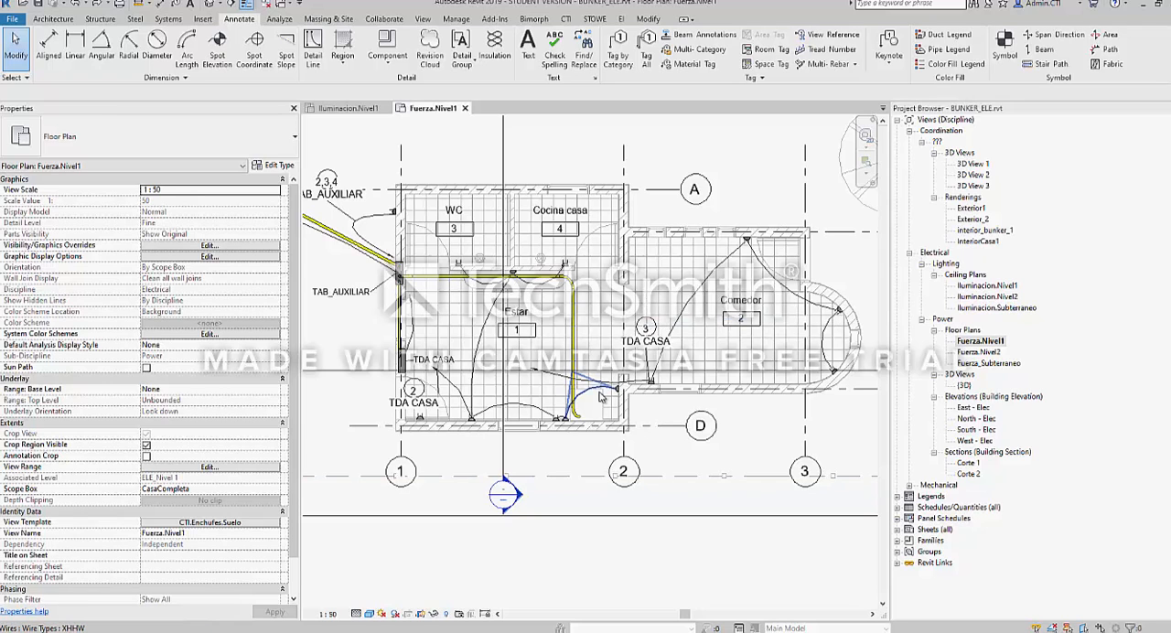
# Examine the wire arcs, circuit tags and conduit run around Estar and Comedor on the Fuerza.Nivel1 plan
pyautogui.scroll(-1, 599, 395)
pyautogui.moveTo(646, 348); pyautogui.dragTo(608, 403, button='middle')
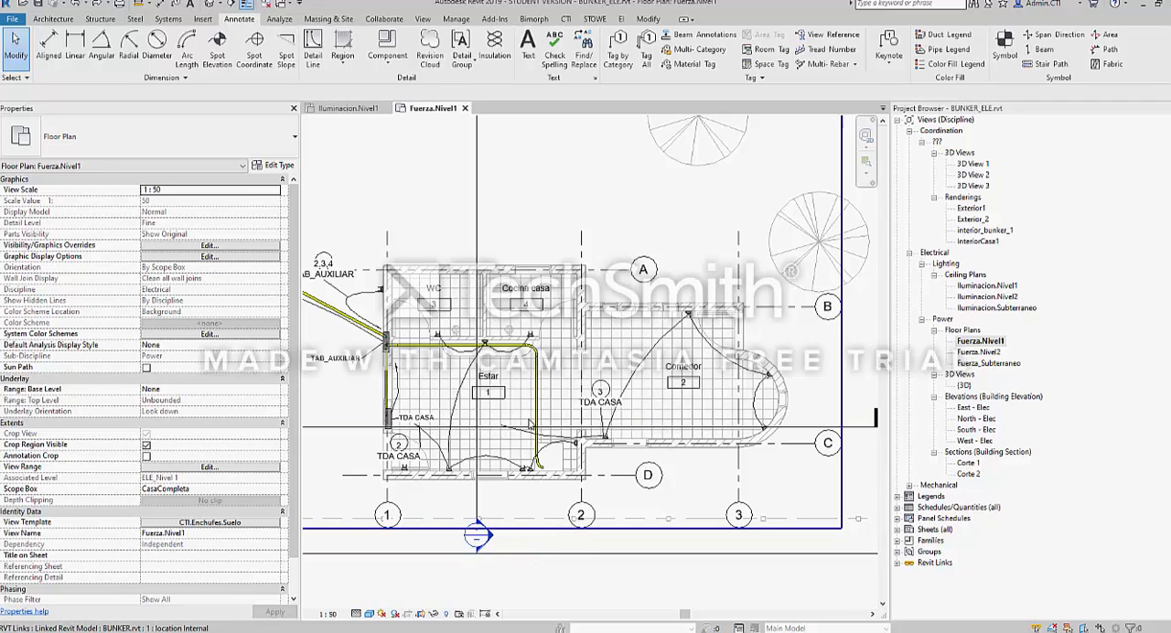
pyautogui.scroll(-1, 595, 424)
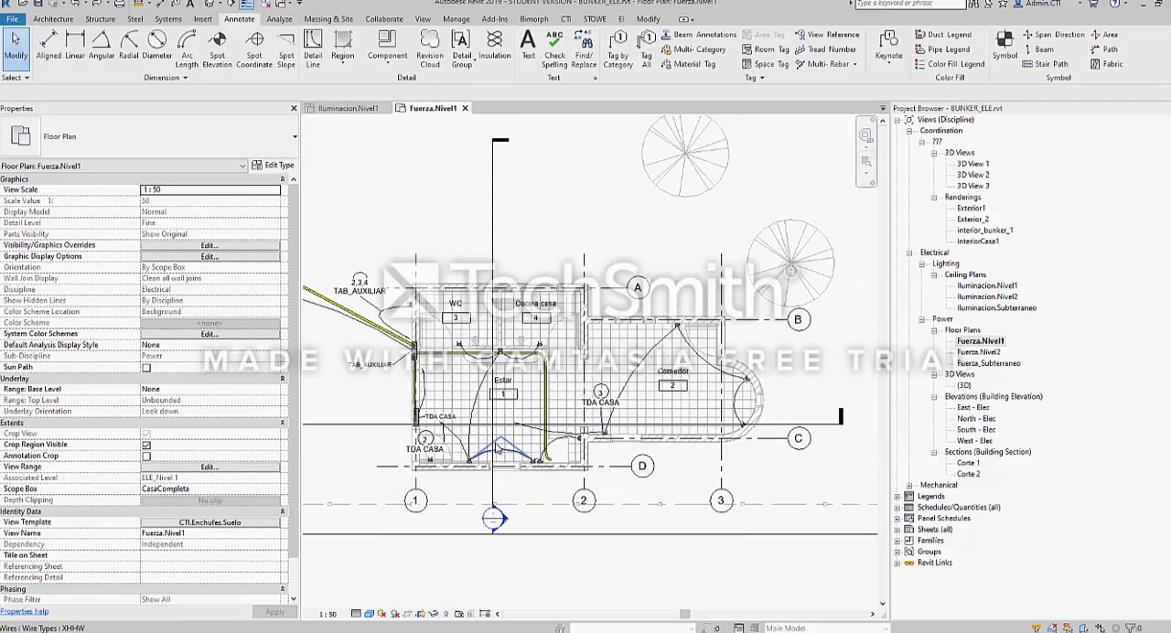
pyautogui.moveTo(498, 450); pyautogui.dragTo(519, 439, button='middle')
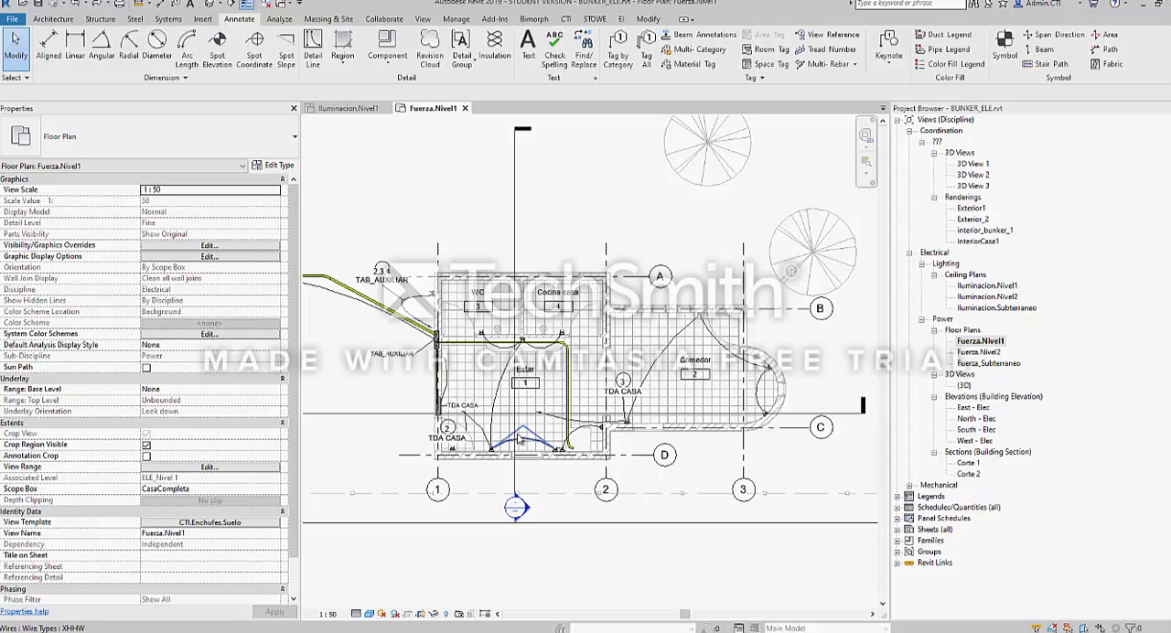
pyautogui.moveTo(521, 439); pyautogui.dragTo(503, 467, button='middle')
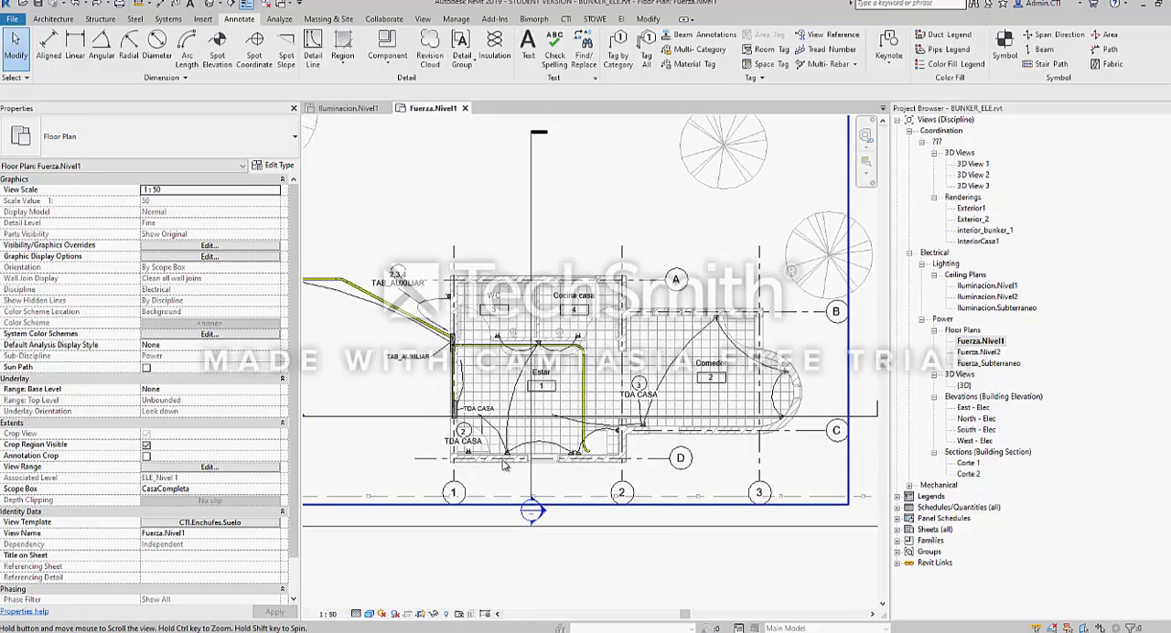
pyautogui.scroll(2, 523, 402)
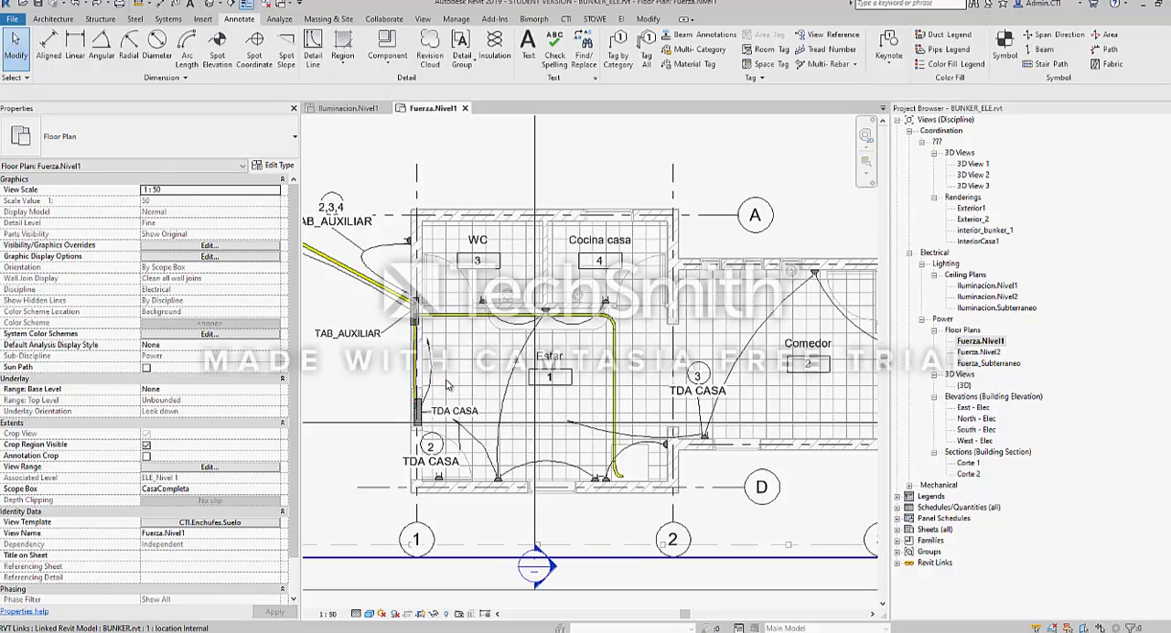
pyautogui.scroll(-3, 476, 357)
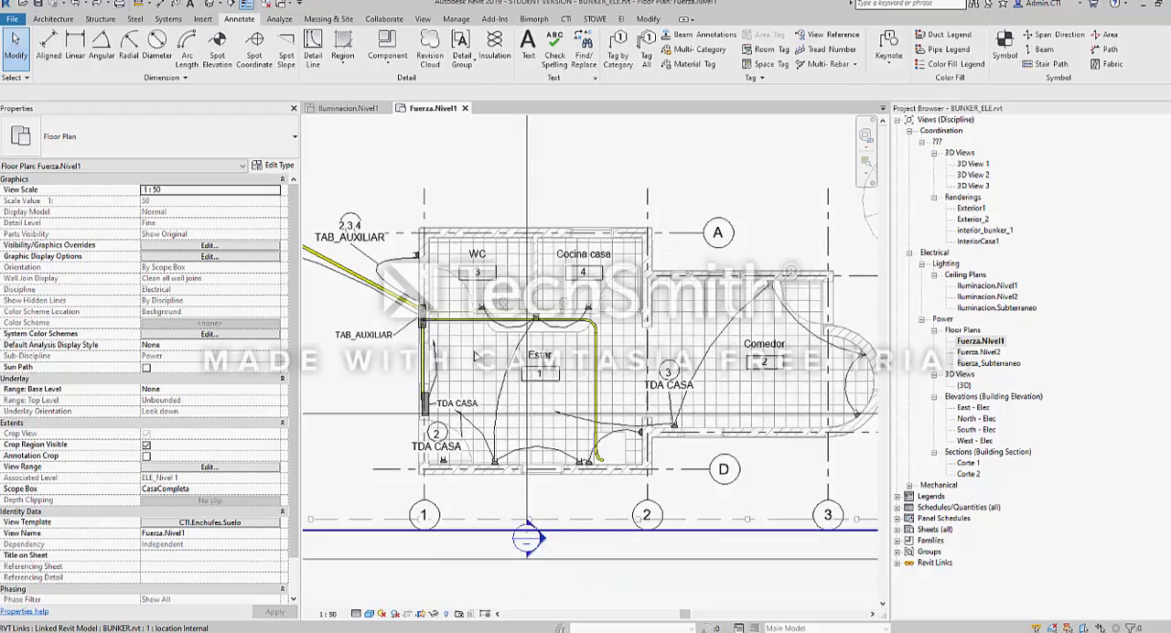
# Draw a horizontal detail line 1000 mm long in the empty area above the 2,3,4 TAB_AUXILIAR tag
pyautogui.scroll(1, 419, 267)
pyautogui.press('d')
pyautogui.press('l')
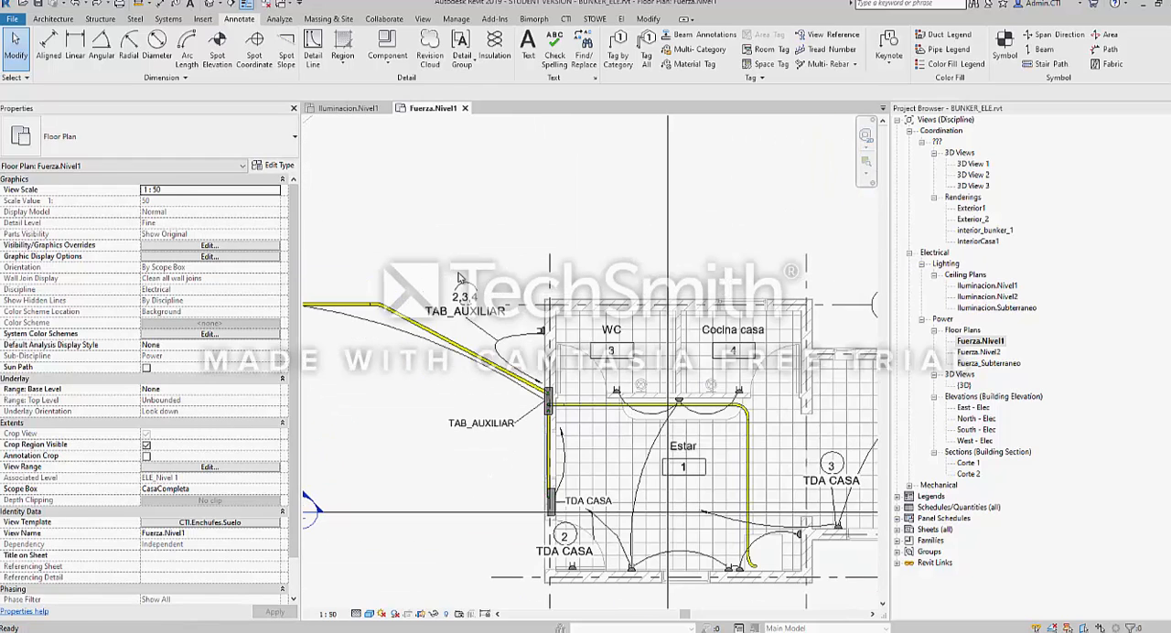
pyautogui.scroll(2, 524, 265)
pyautogui.scroll(1, 524, 265)
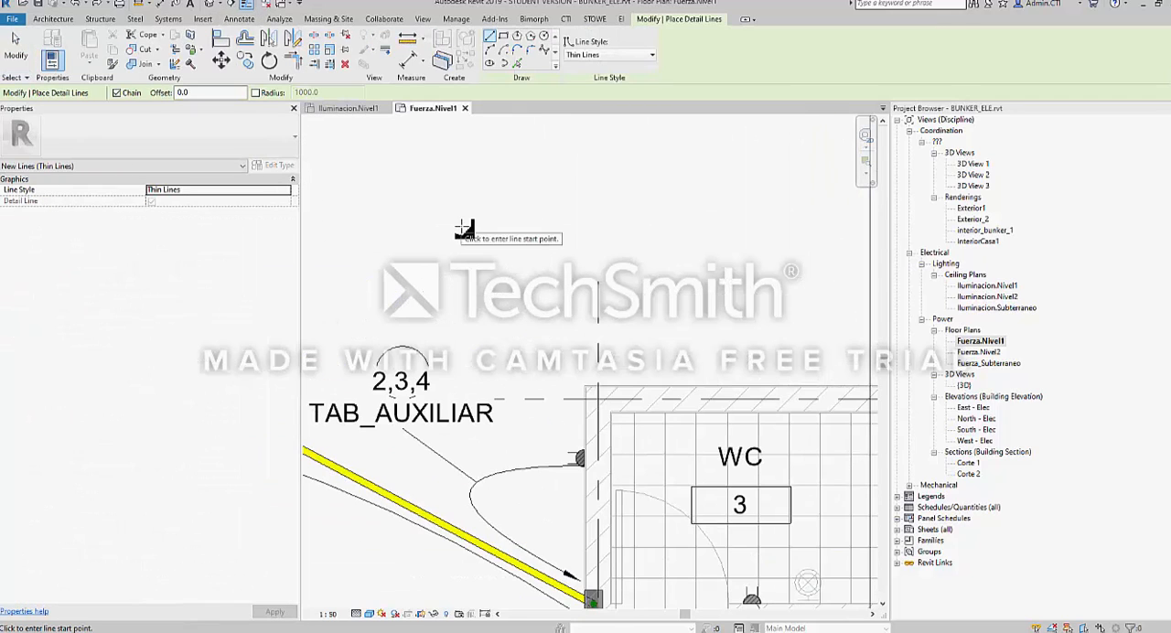
pyautogui.click(460, 224)
pyautogui.write('100')
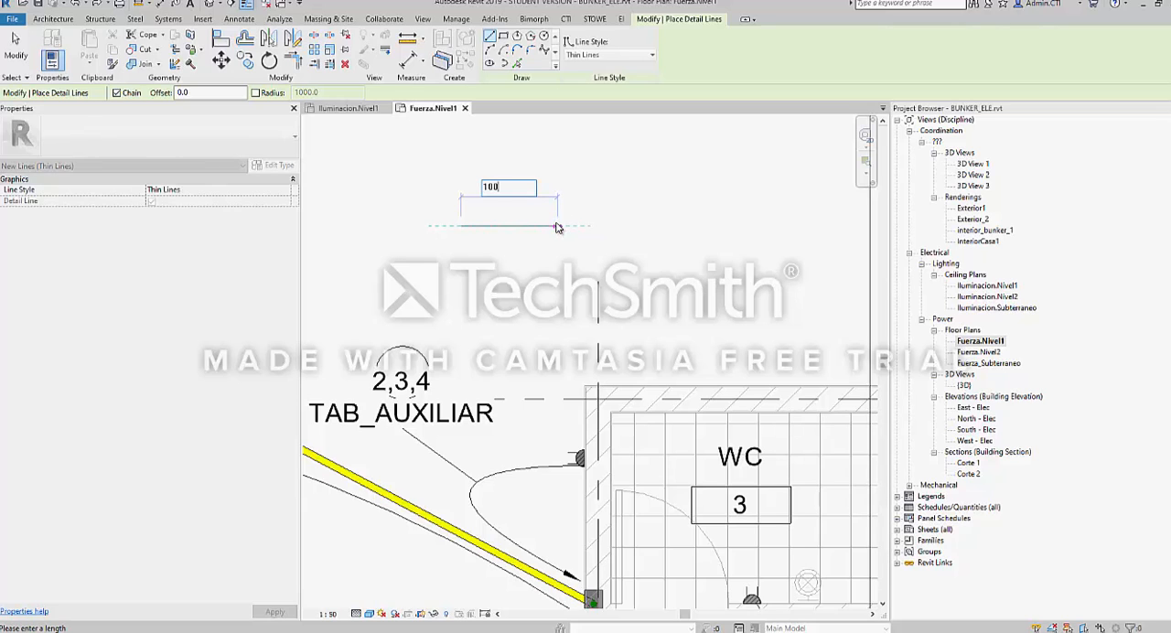
pyautogui.write('0')
pyautogui.press('Return')
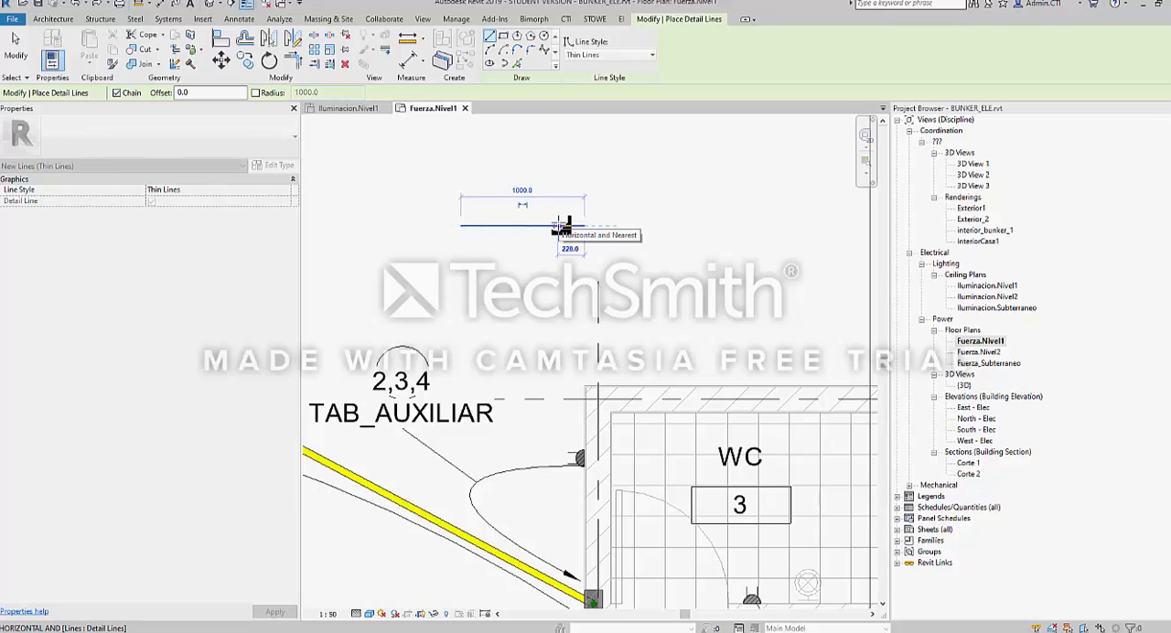
pyautogui.press('Escape')
pyautogui.press('Escape')
# Select the new detail line to check its length against the house plan, and clear the selection
pyautogui.click(548, 225)
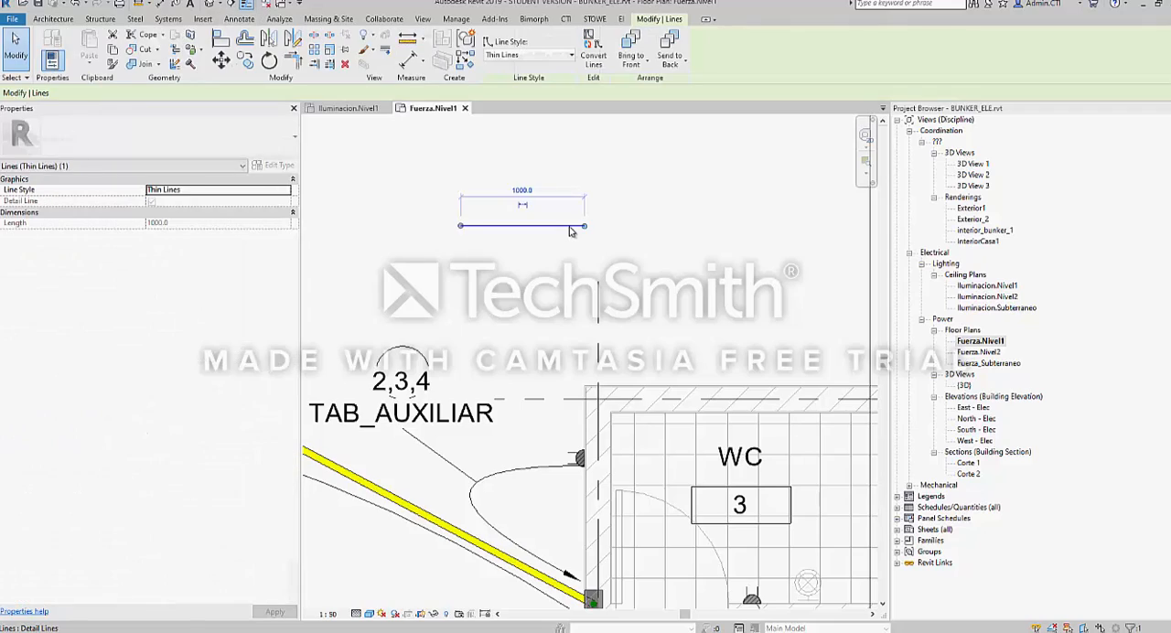
pyautogui.moveTo(561, 260); pyautogui.dragTo(482, 219, button='middle')
pyautogui.scroll(-4, 483, 220)
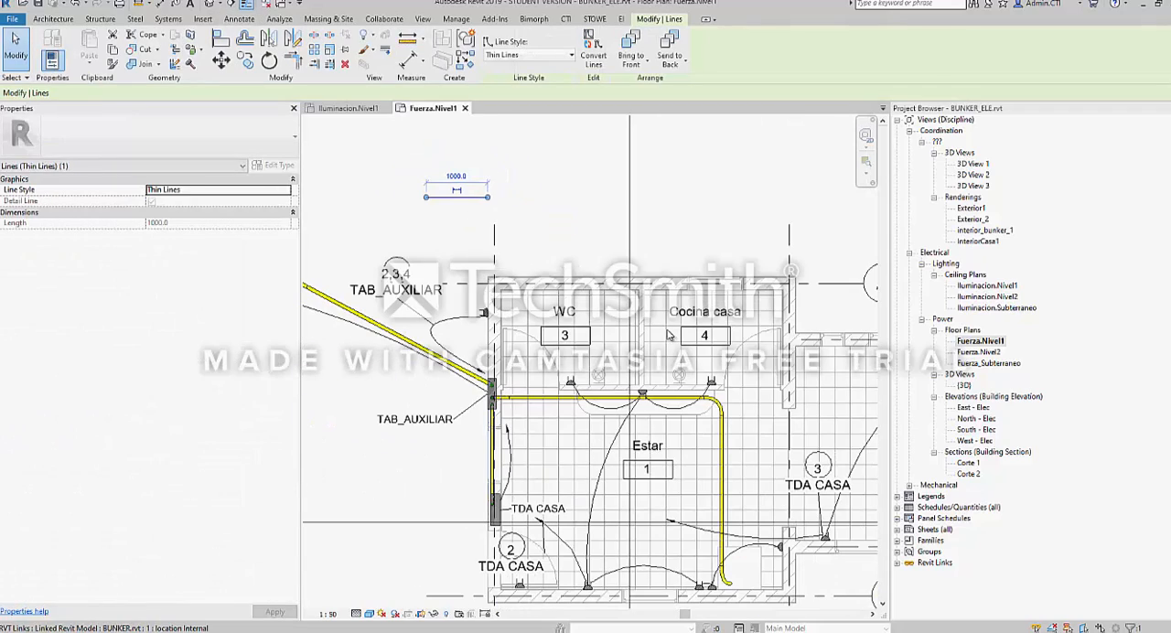
pyautogui.click(526, 255)
pyautogui.scroll(-3, 527, 255)
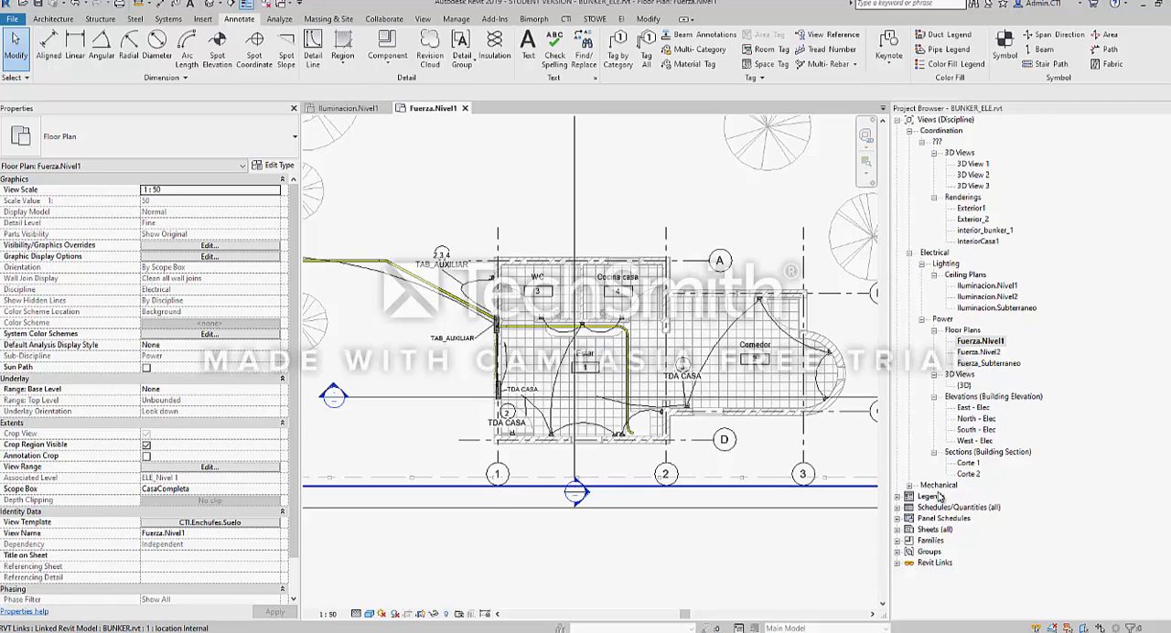
# List the project's sheets and open sheet A101 - Cuadros de carga to view its panel schedules
pyautogui.click(897, 529)
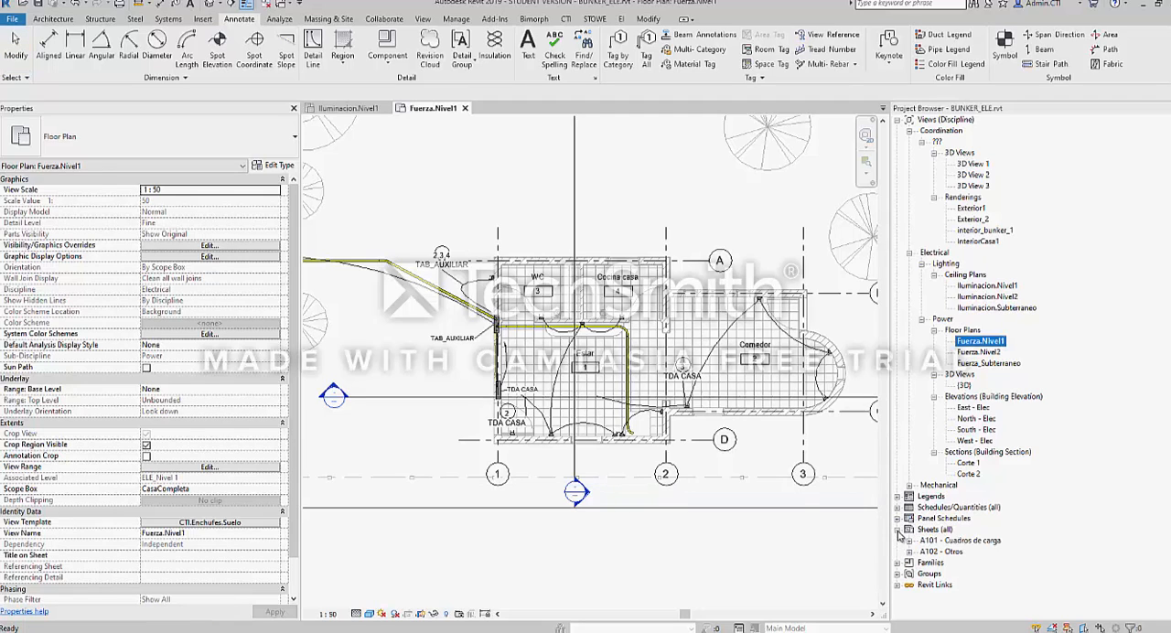
pyautogui.doubleClick(960, 540)
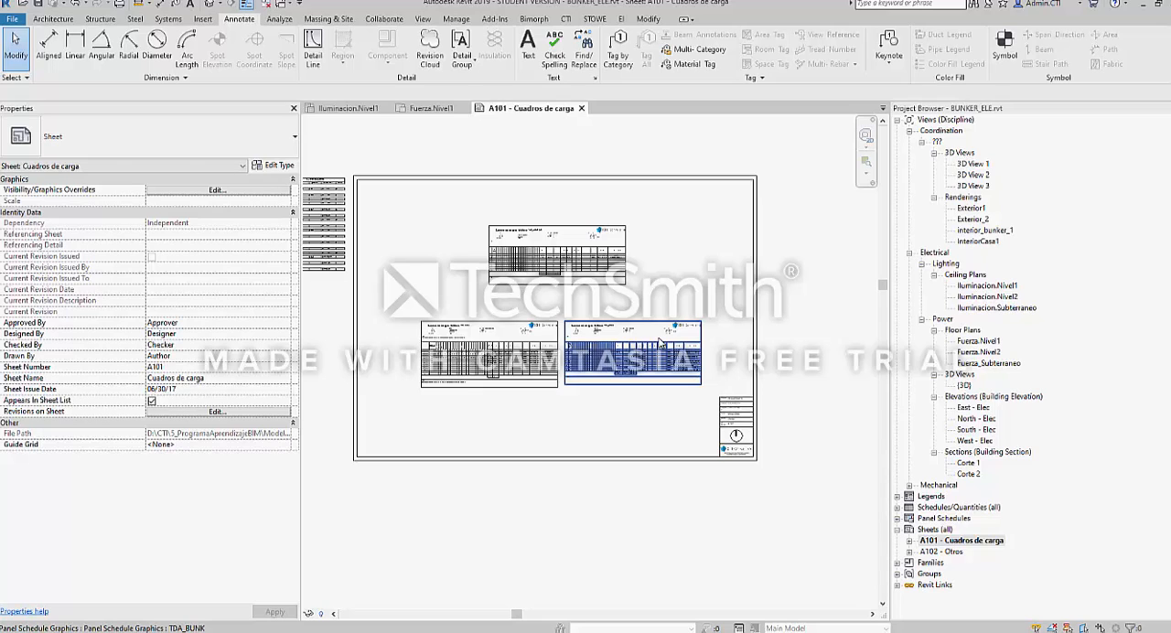
pyautogui.moveTo(470, 284); pyautogui.dragTo(480, 289, button='middle')
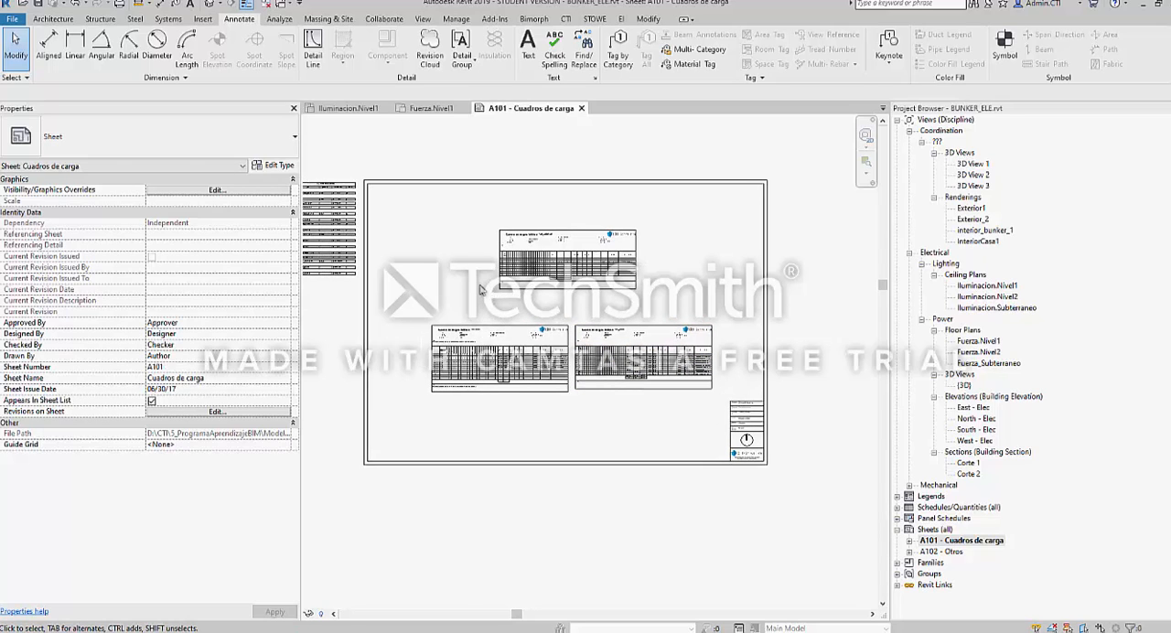
# Switch to the Iluminacion.Nivel1 ceiling plan and examine its light fixtures, switches and wall linework around Cocina casa
pyautogui.hotkey('ctrl', 'Tab')
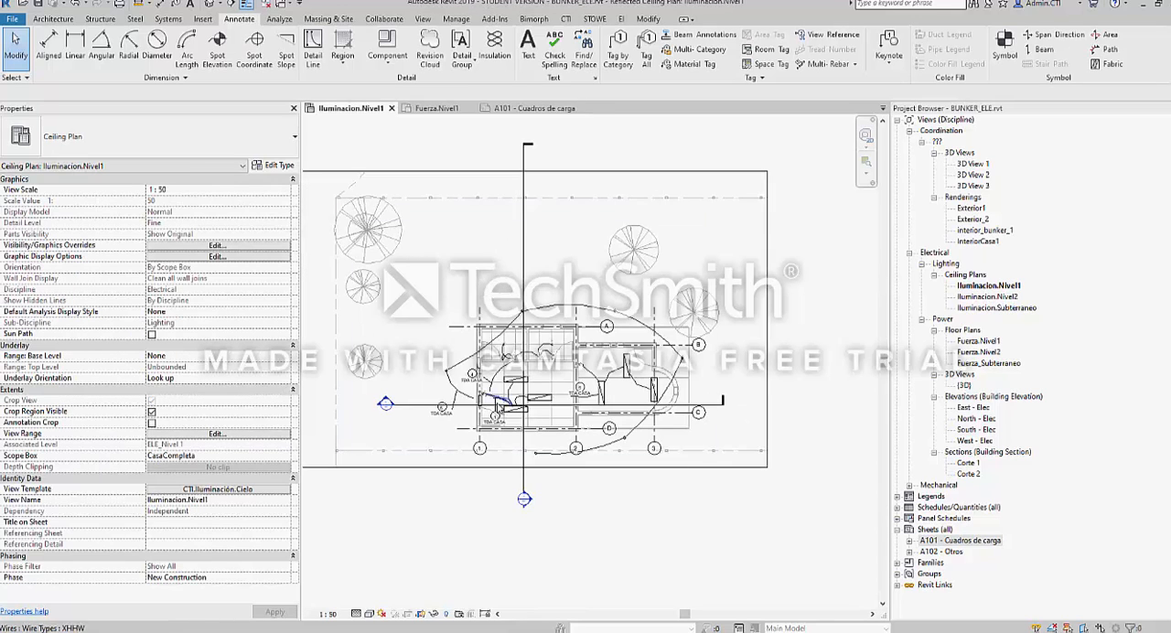
pyautogui.scroll(3, 529, 407)
pyautogui.scroll(2, 523, 402)
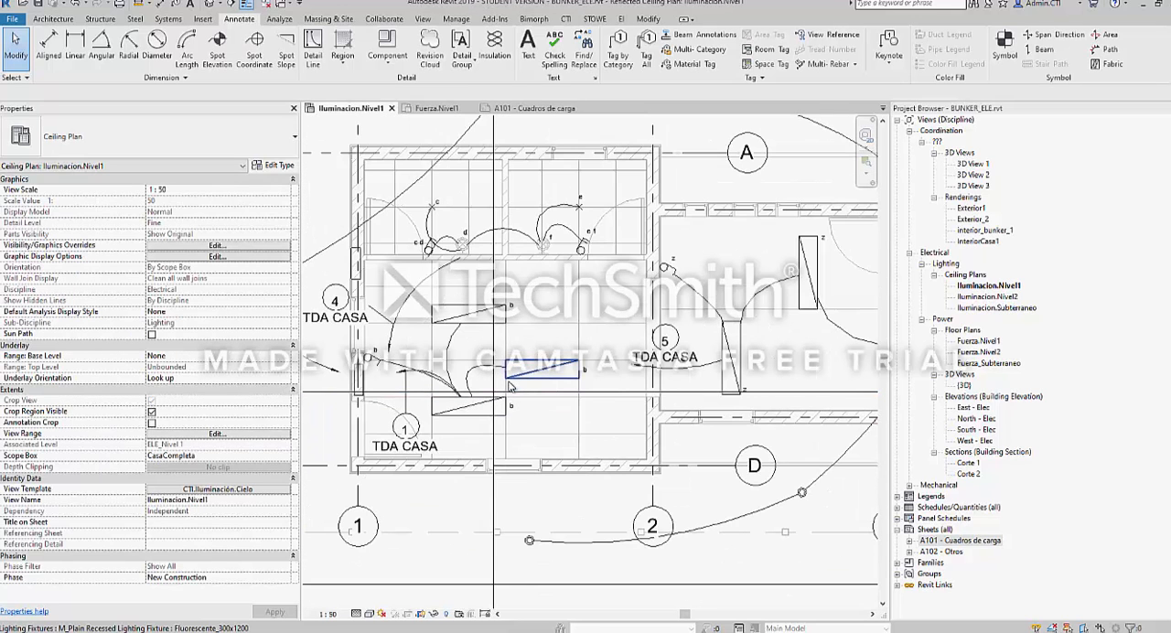
pyautogui.moveTo(471, 316); pyautogui.dragTo(494, 341, button='middle')
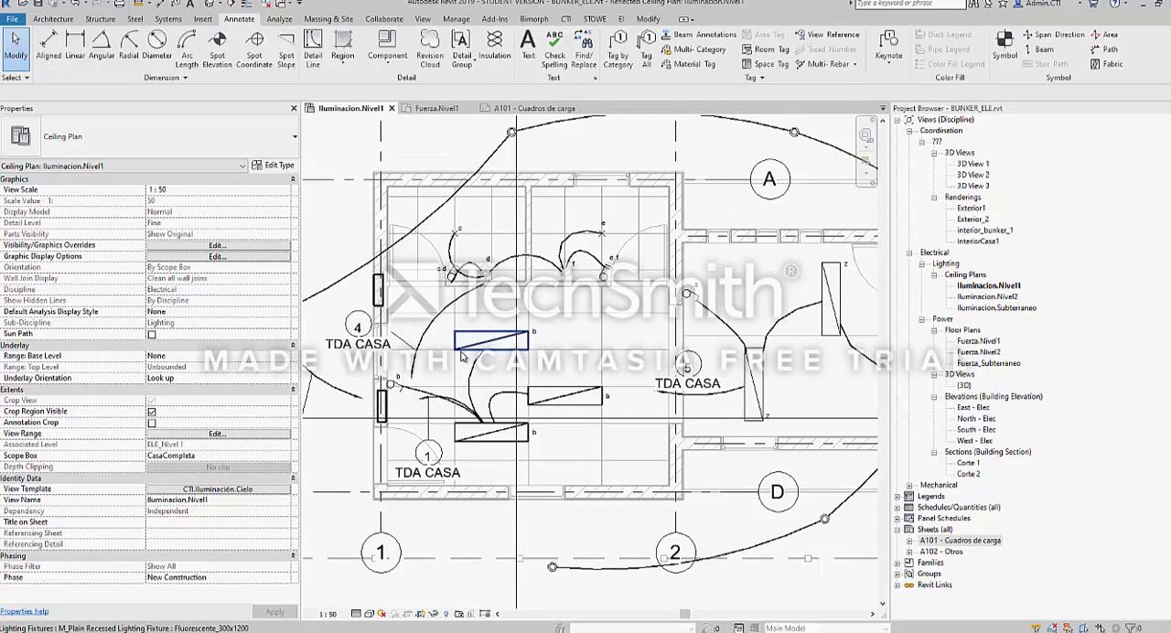
pyautogui.scroll(5, 522, 216)
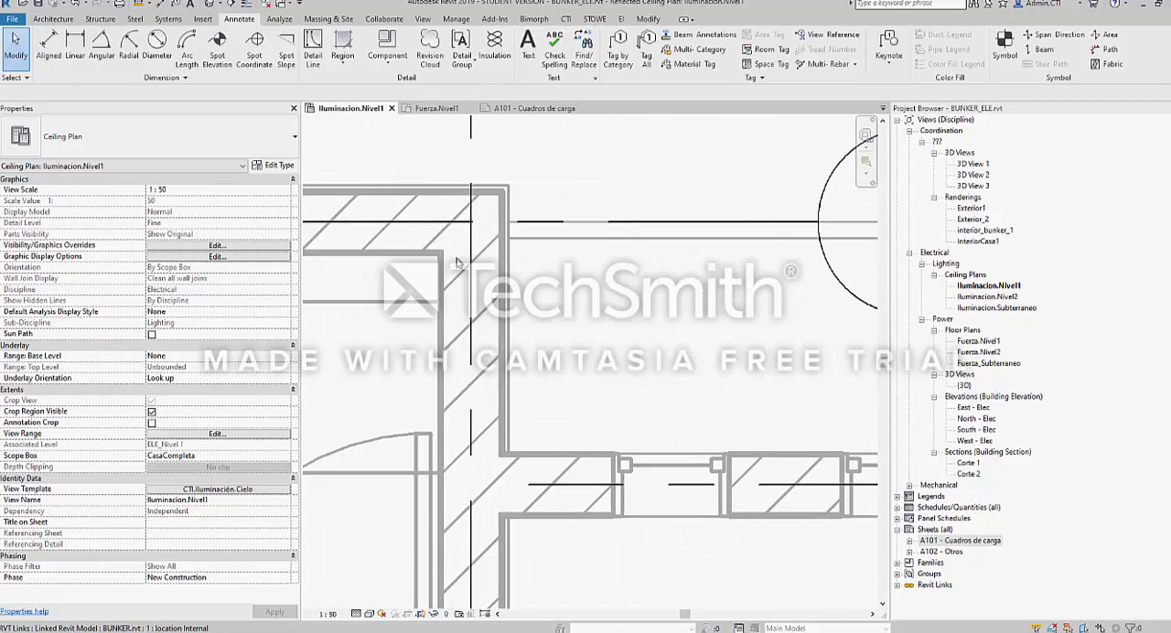
pyautogui.scroll(-1, 539, 293)
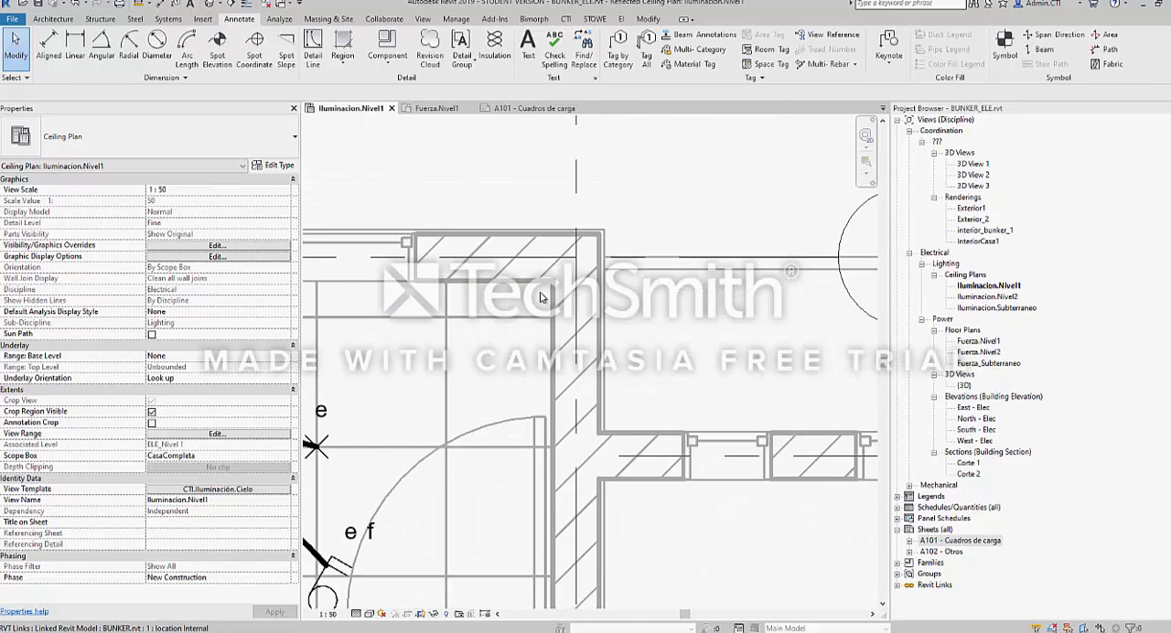
pyautogui.scroll(-2, 539, 293)
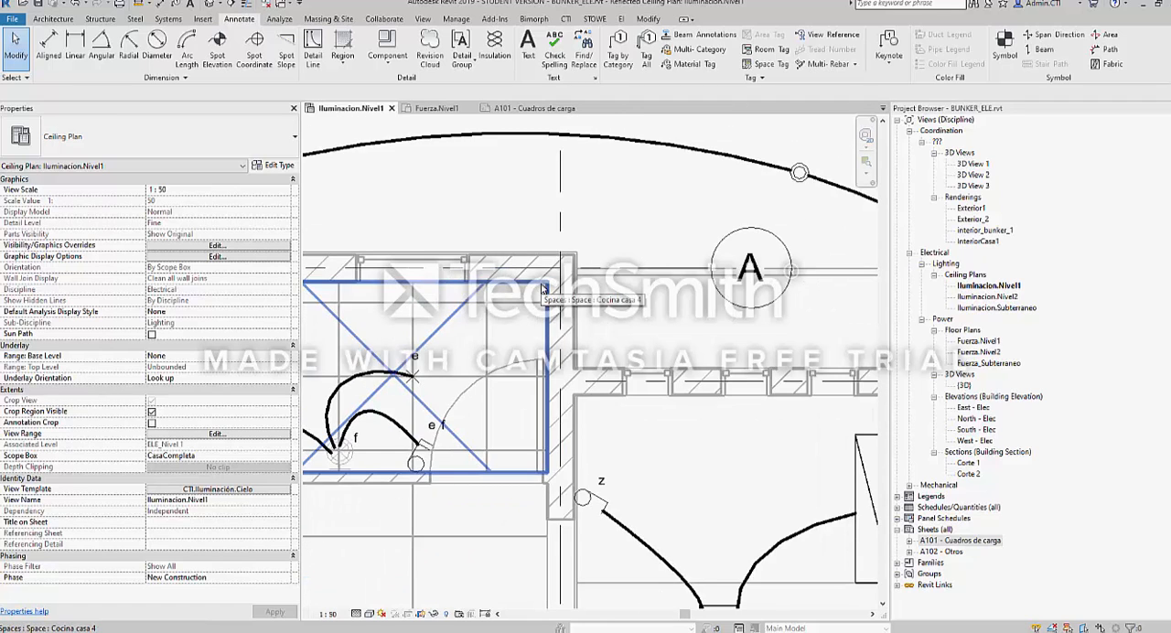
pyautogui.scroll(-2, 542, 289)
pyautogui.moveTo(463, 335)
pyautogui.mouseDown(button='middle')
pyautogui.moveTo(505, 320)
pyautogui.moveTo(454, 323)
pyautogui.moveTo(465, 320)
pyautogui.mouseUp(button='middle')
pyautogui.scroll(2, 436, 320)
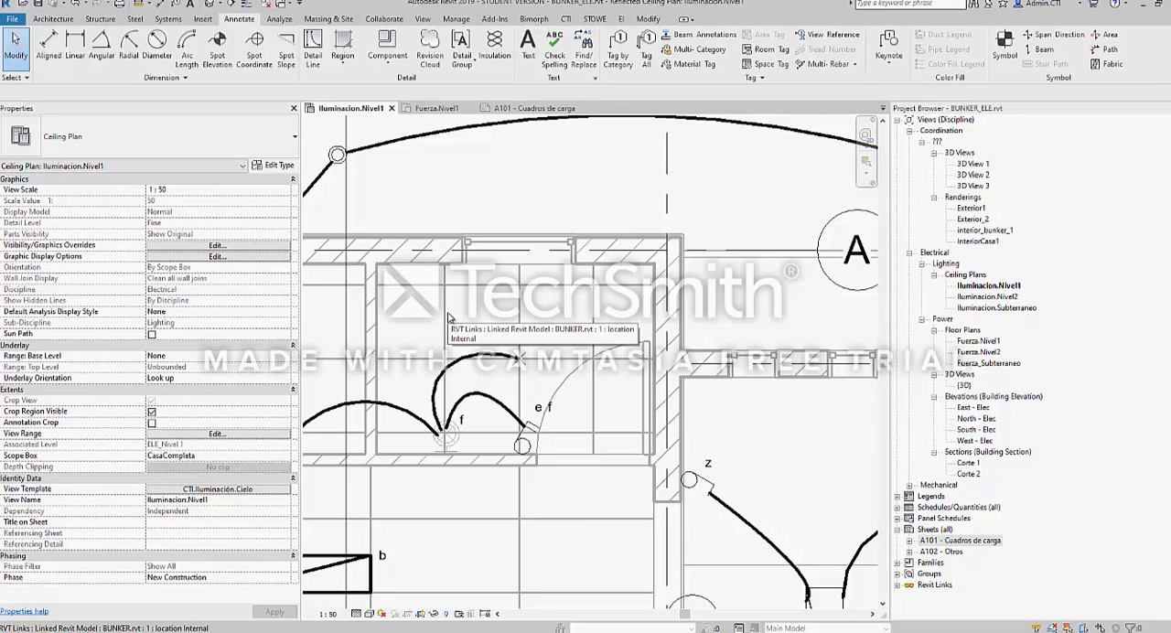
pyautogui.scroll(1, 563, 381)
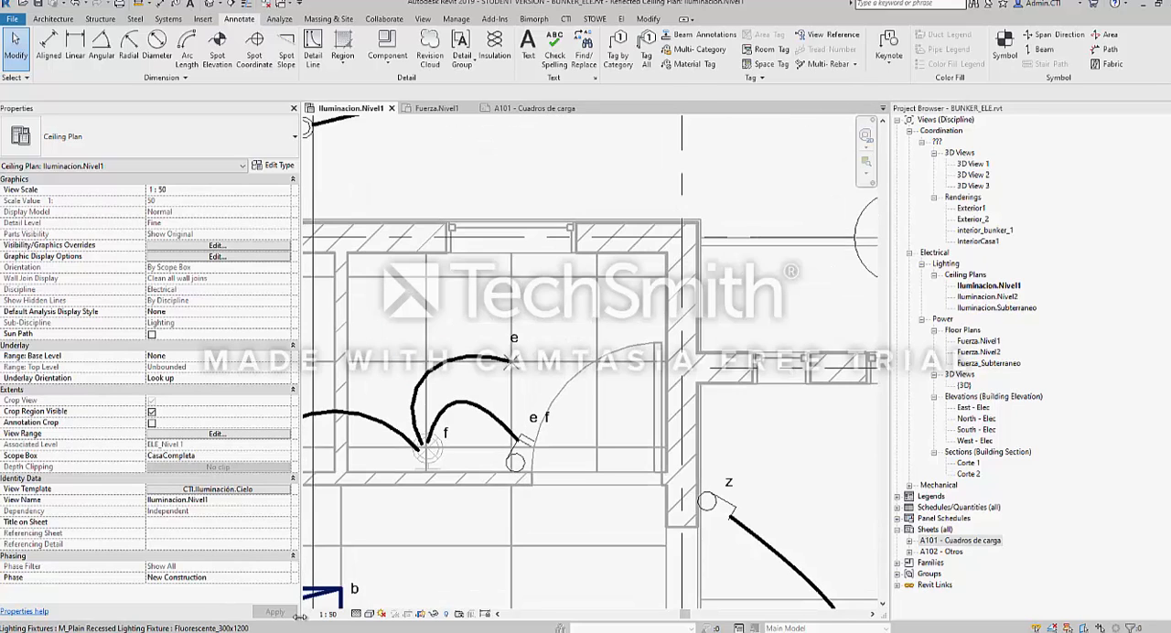
# Try the Iluminacion.Nivel1 ceiling plan at view scales 1:100 and 1:10, and return it to 1:50
pyautogui.click(330, 615)
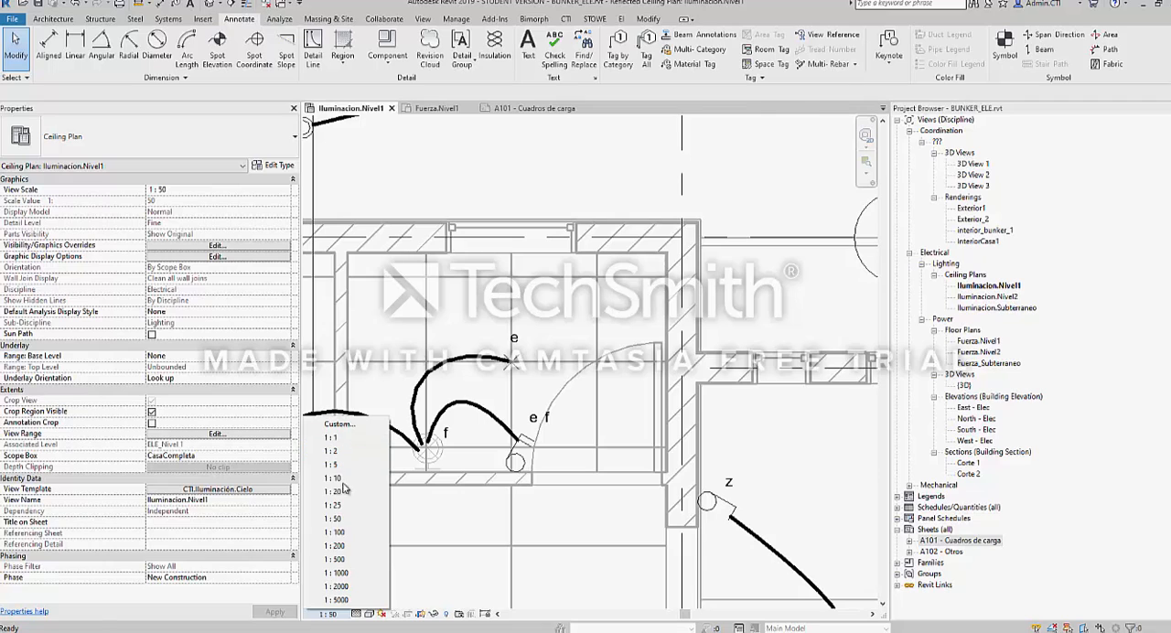
pyautogui.click(347, 534)
pyautogui.scroll(3, 649, 277)
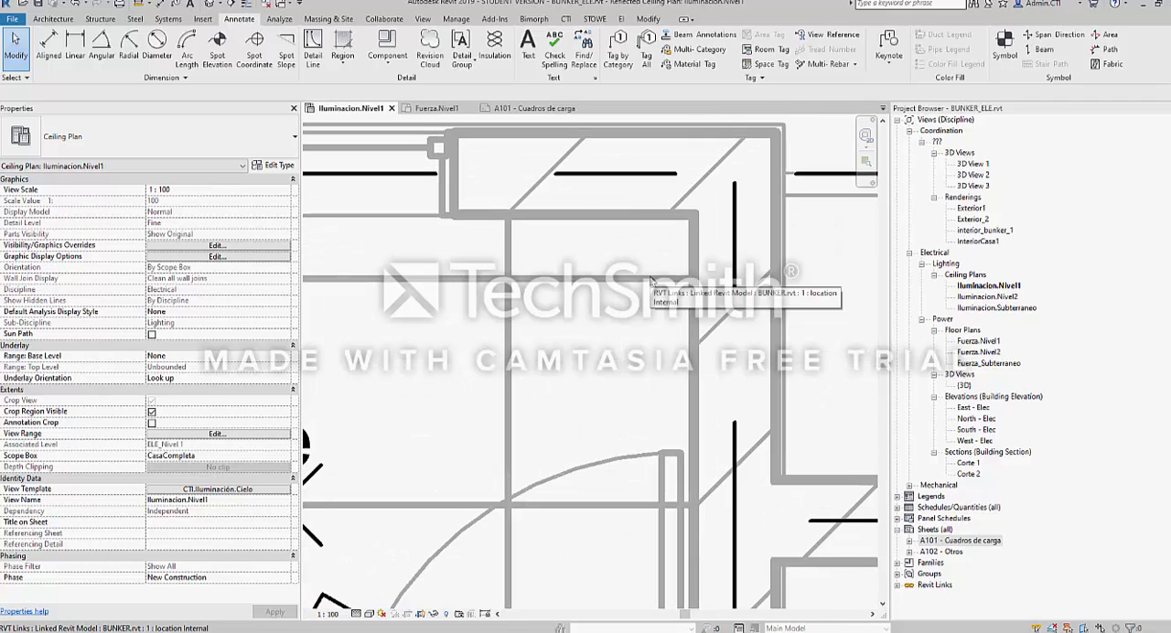
pyautogui.click(329, 614)
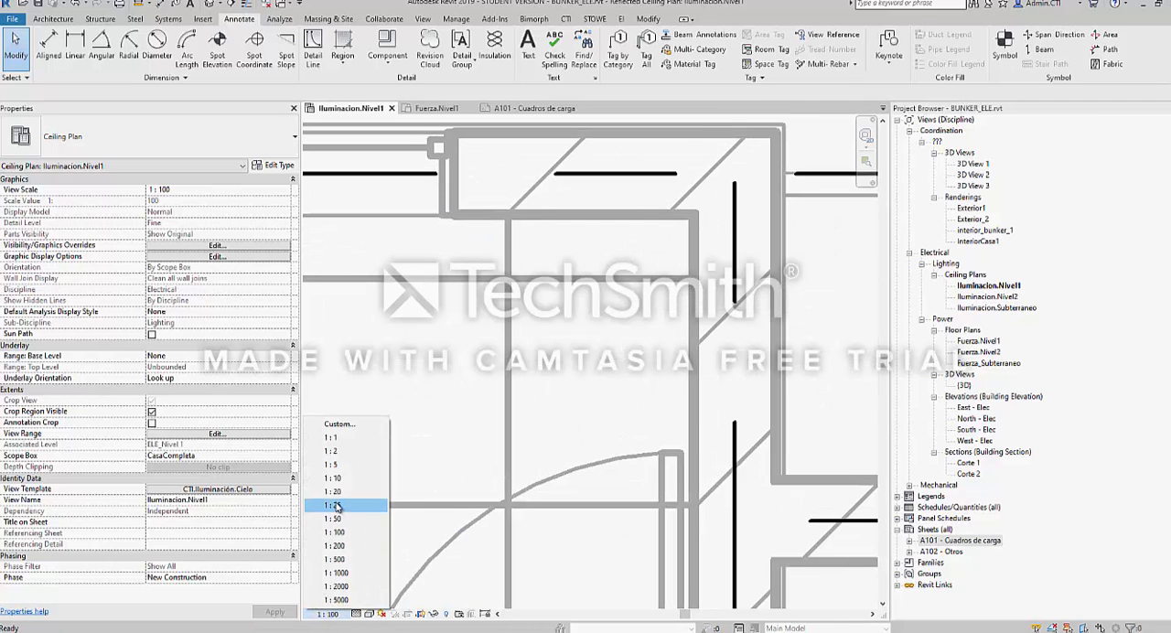
pyautogui.click(343, 478)
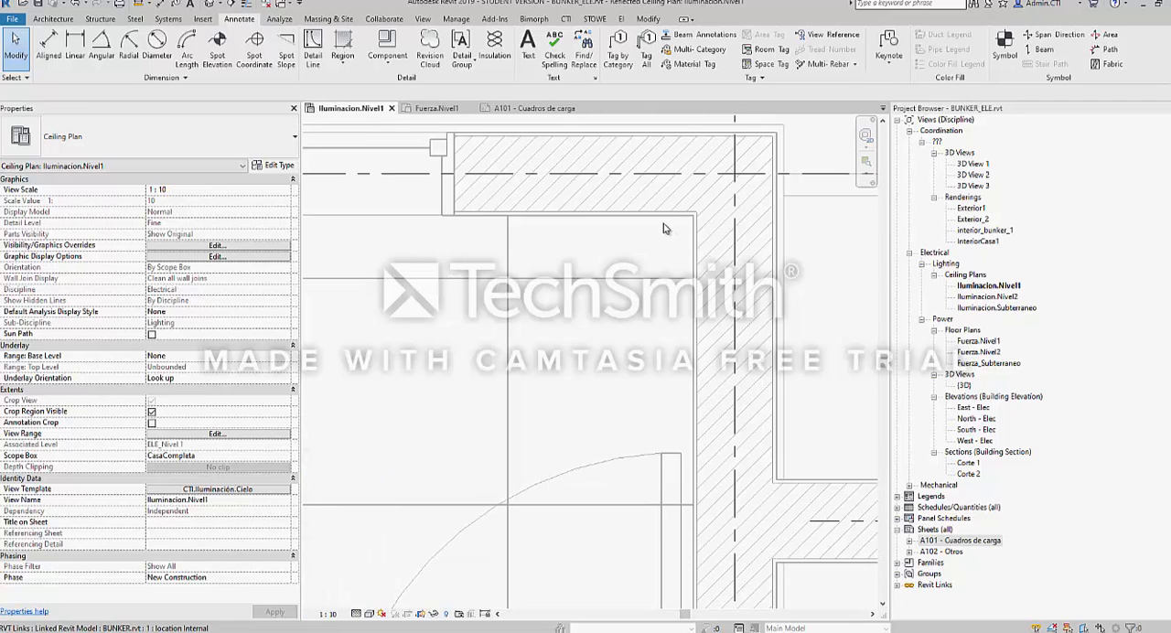
pyautogui.scroll(-4, 568, 260)
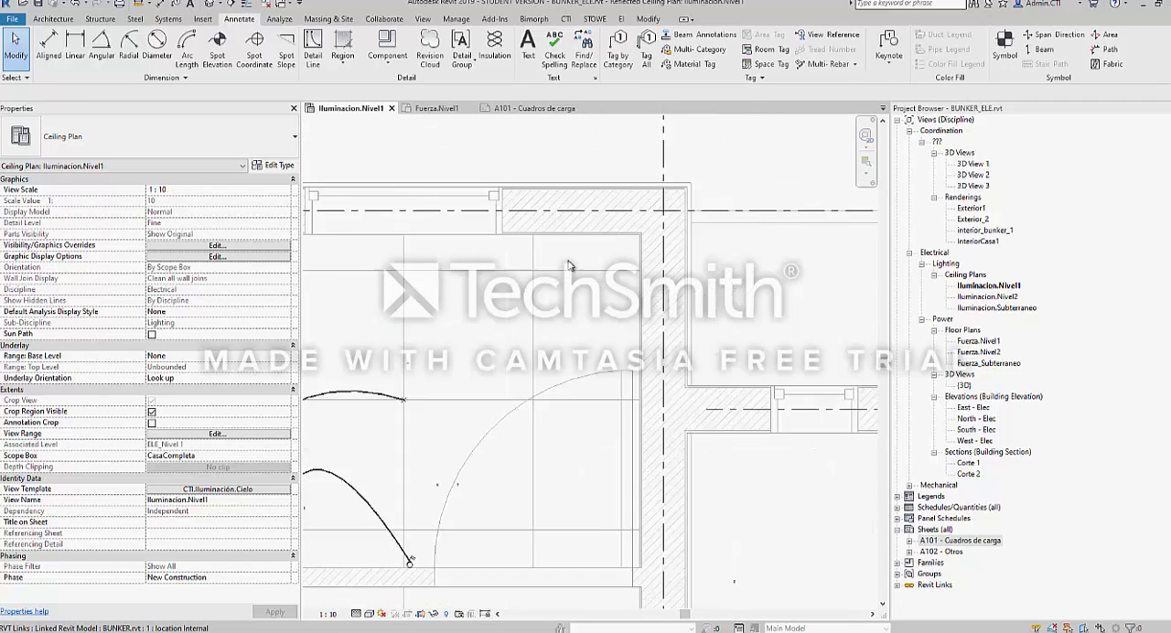
pyautogui.click(329, 614)
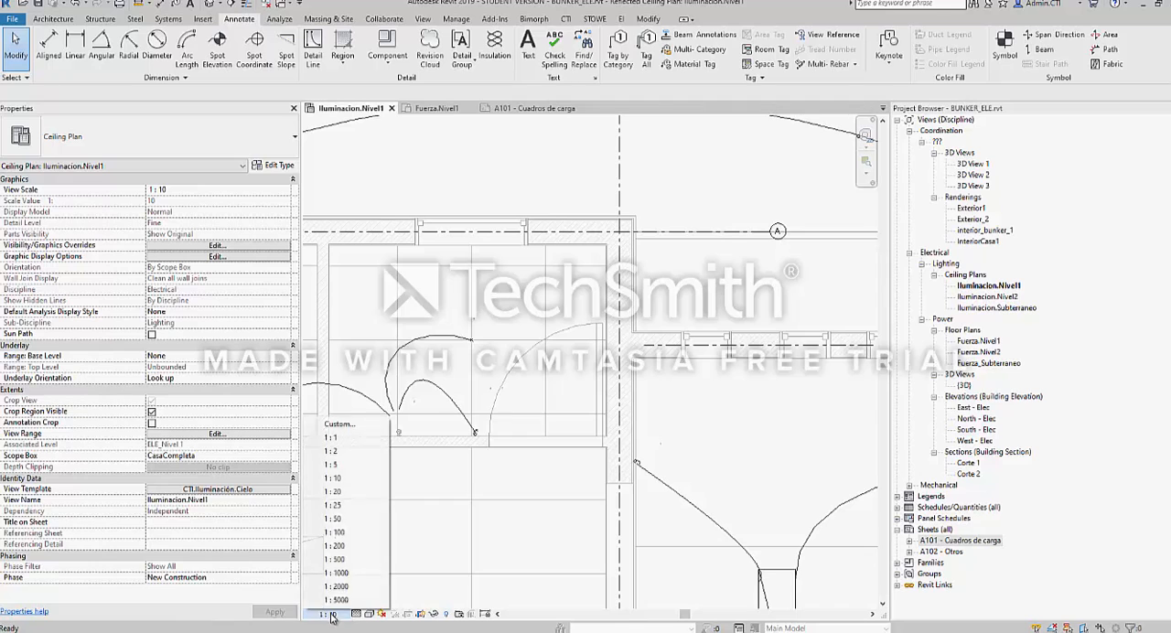
pyautogui.click(316, 517)
# Examine the whole lighting layout, the TAB_AUXILIAR panel on the grid 1 wall and the fluorescent fixtures beside it
pyautogui.scroll(-2, 569, 338)
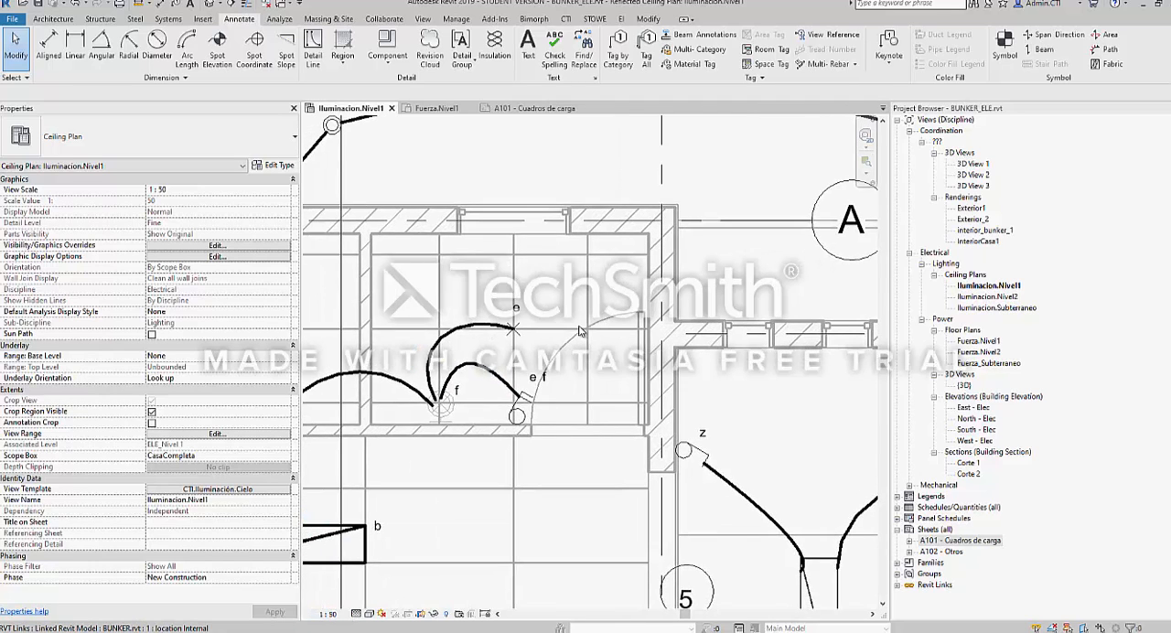
pyautogui.scroll(-4, 570, 338)
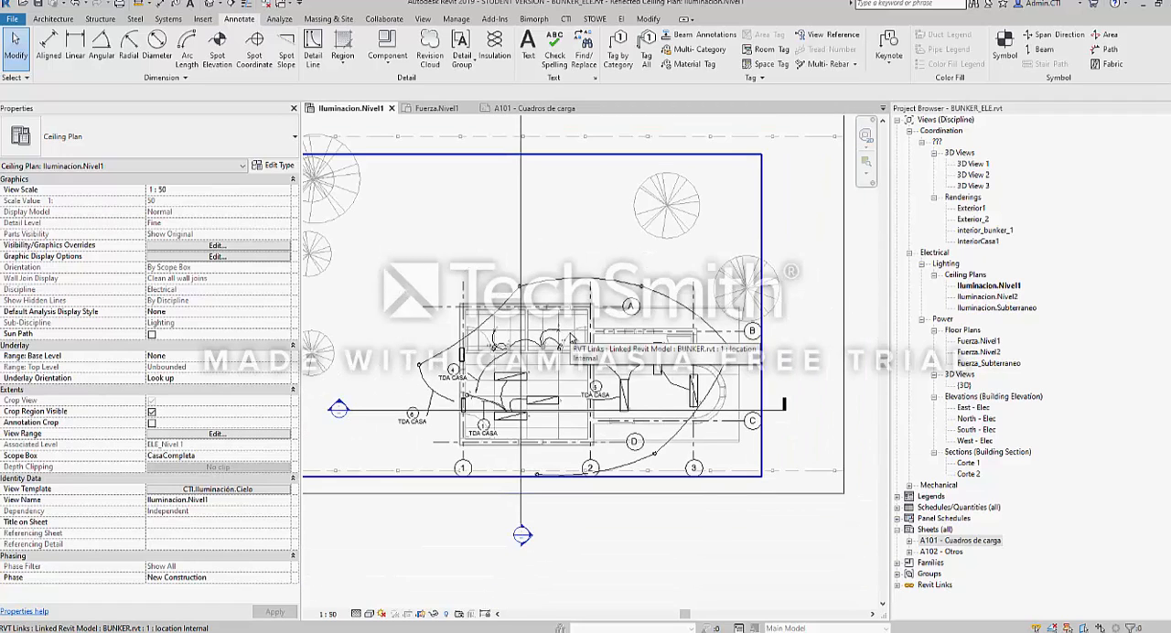
pyautogui.scroll(2, 483, 359)
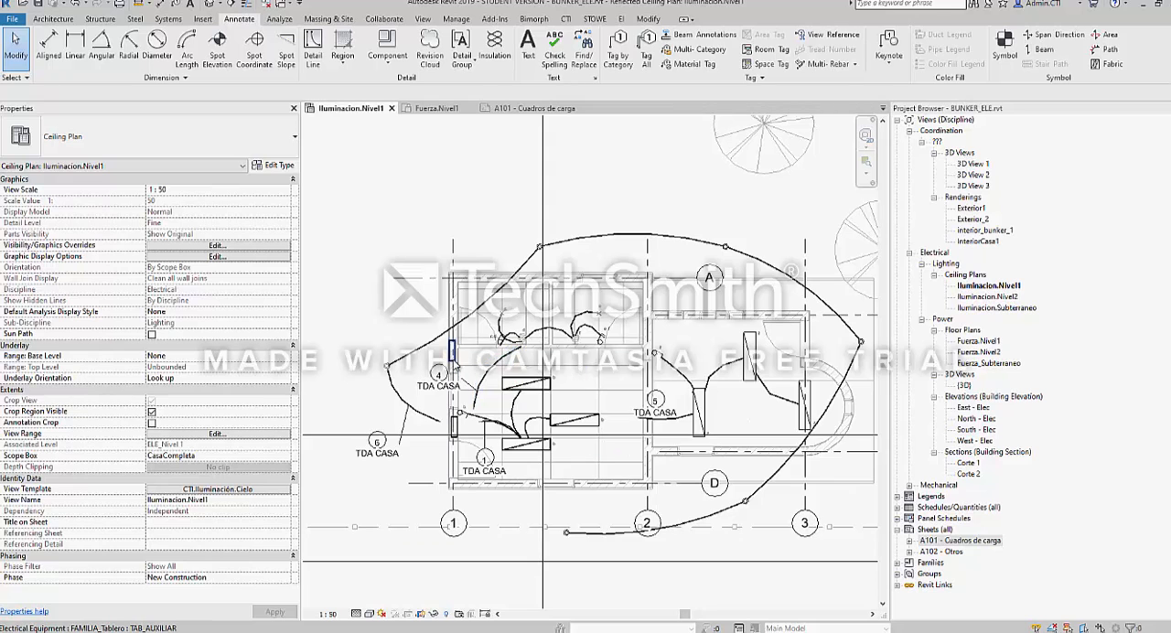
pyautogui.scroll(3, 451, 358)
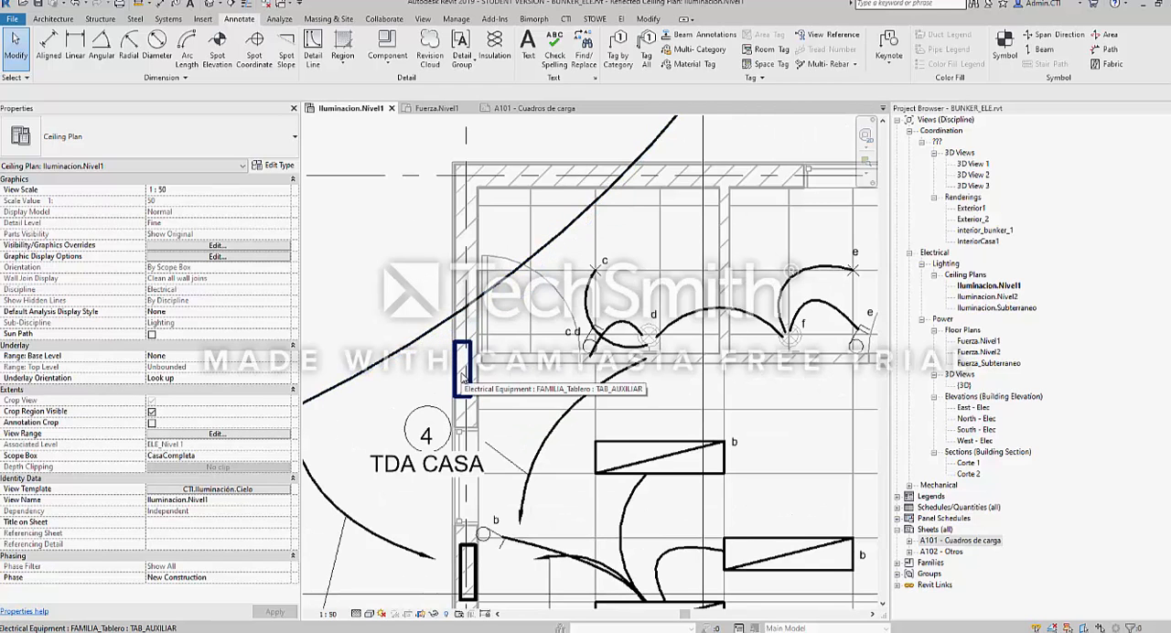
pyautogui.scroll(-4, 463, 370)
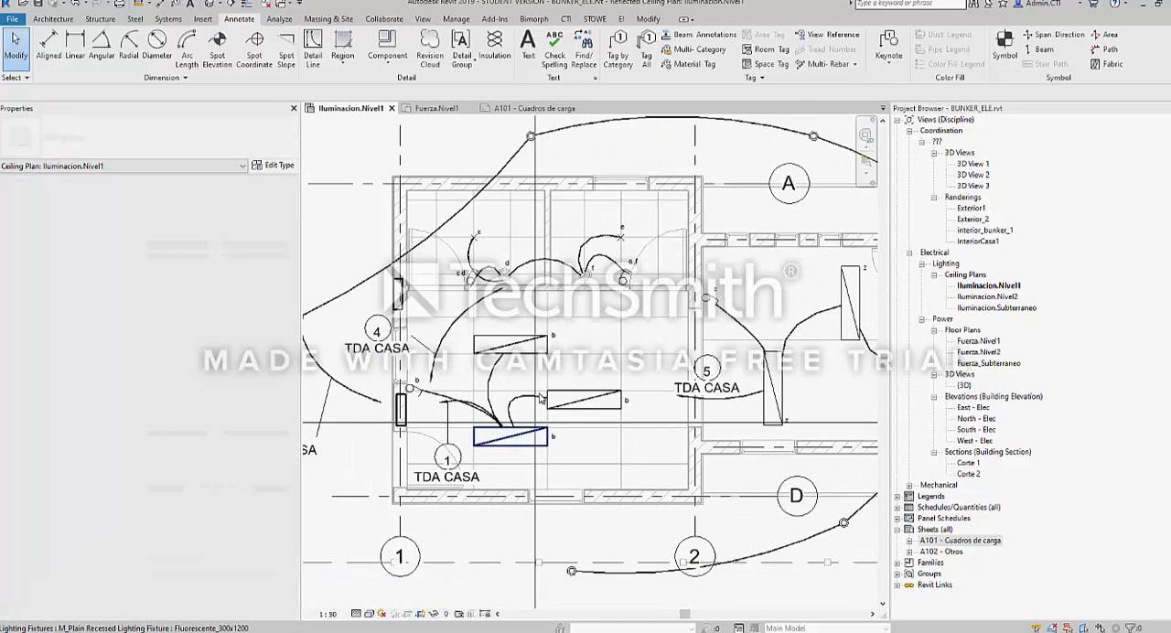
# Remove the CTI.Iluminación.Cielo view template from the Iluminacion.Nivel1 ceiling plan by setting it to <None>
pyautogui.scroll(-3, 472, 586)
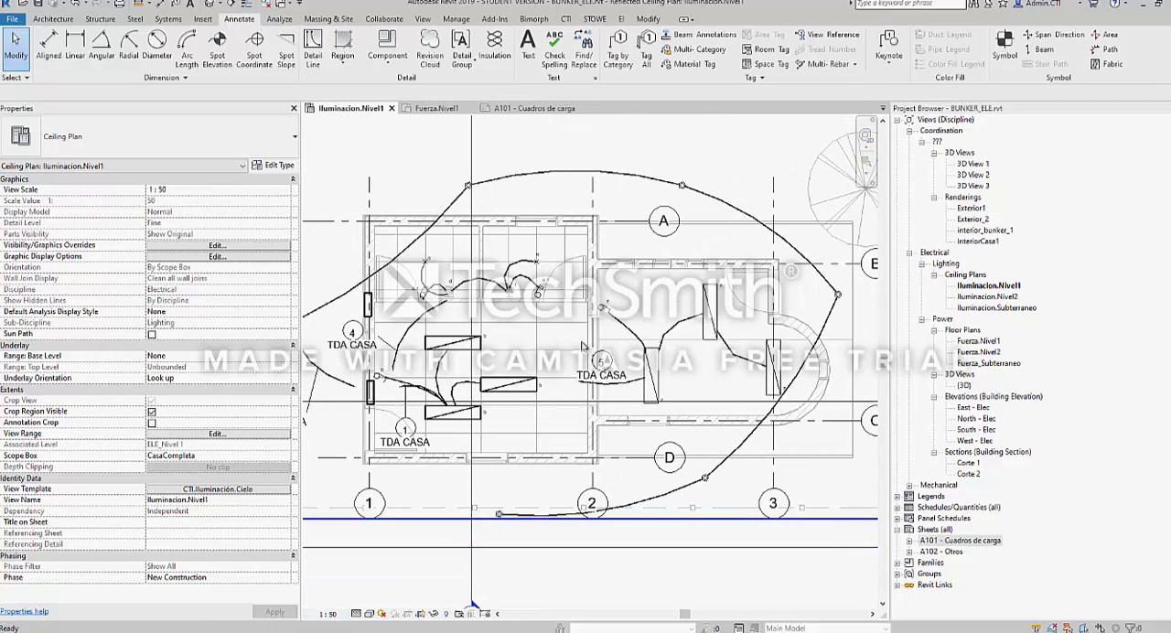
pyautogui.scroll(-1, 472, 606)
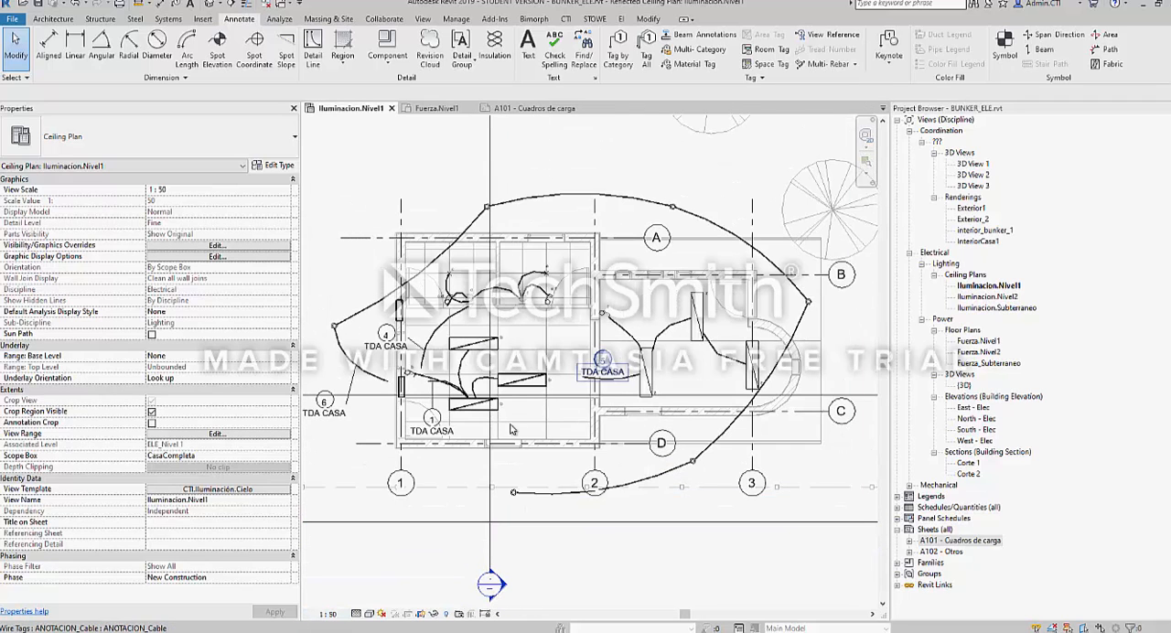
pyautogui.click(356, 616)
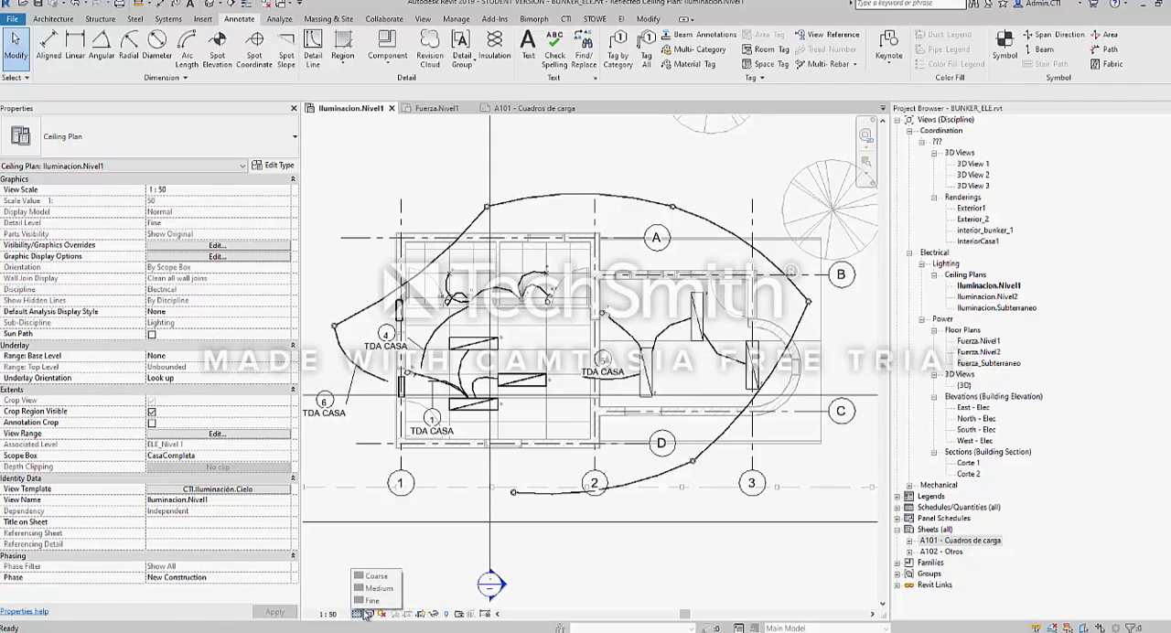
pyautogui.click(358, 545)
pyautogui.click(185, 501)
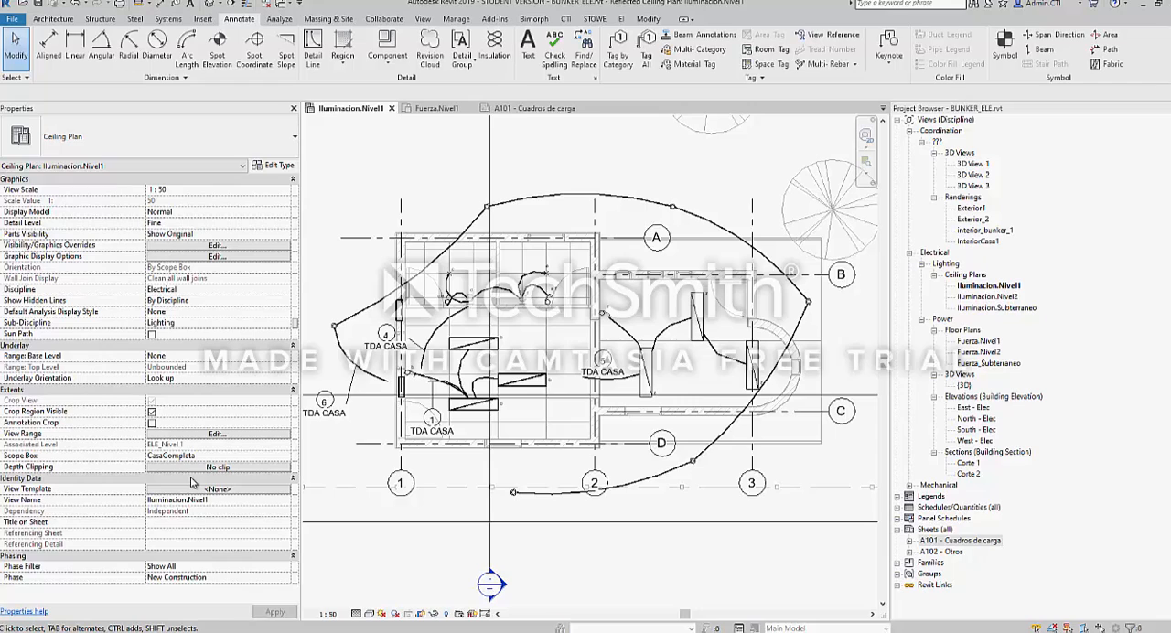
# Apply the Fine detail level to the ceiling plan and examine the wall hatching near grid D
pyautogui.click(356, 614)
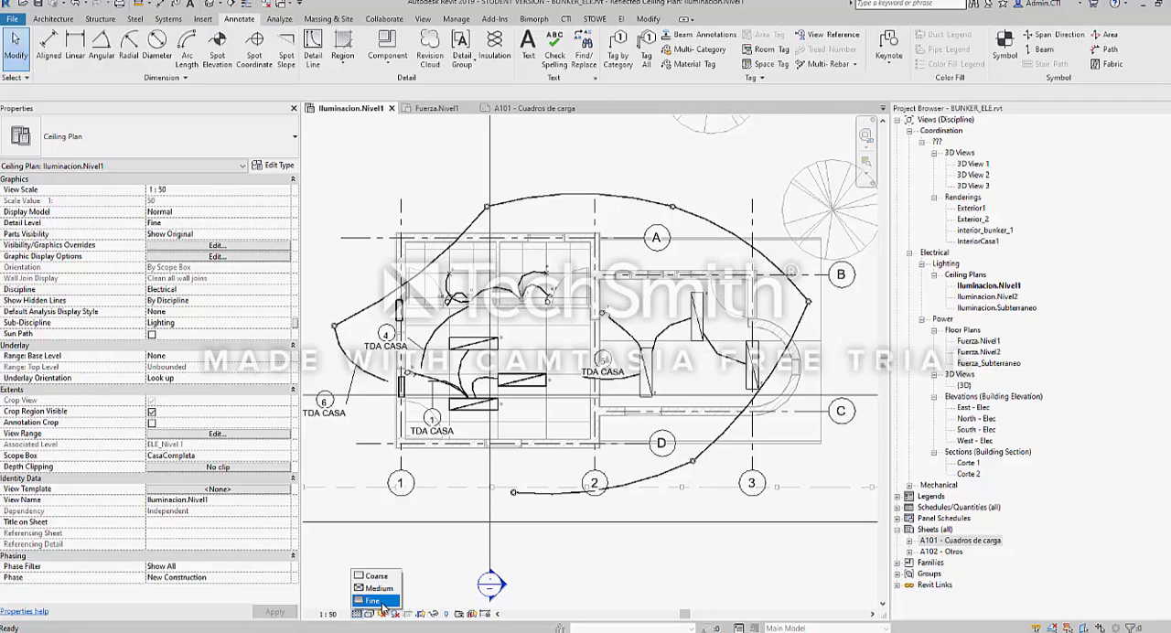
pyautogui.click(383, 606)
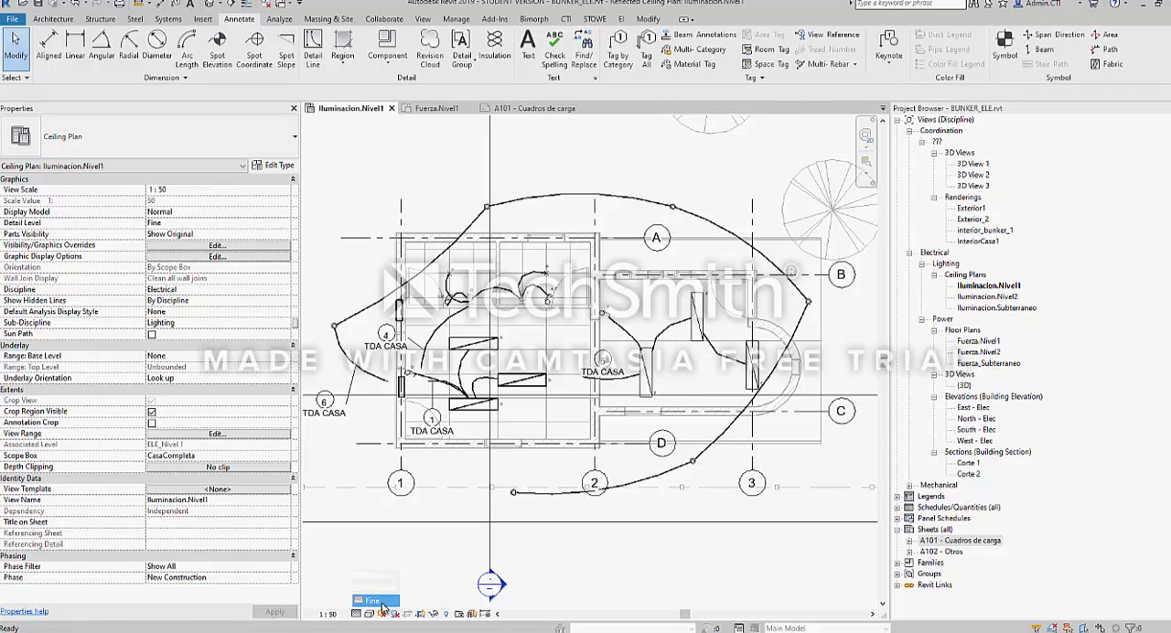
pyautogui.scroll(2, 726, 447)
pyautogui.moveTo(727, 448); pyautogui.dragTo(602, 409, button='middle')
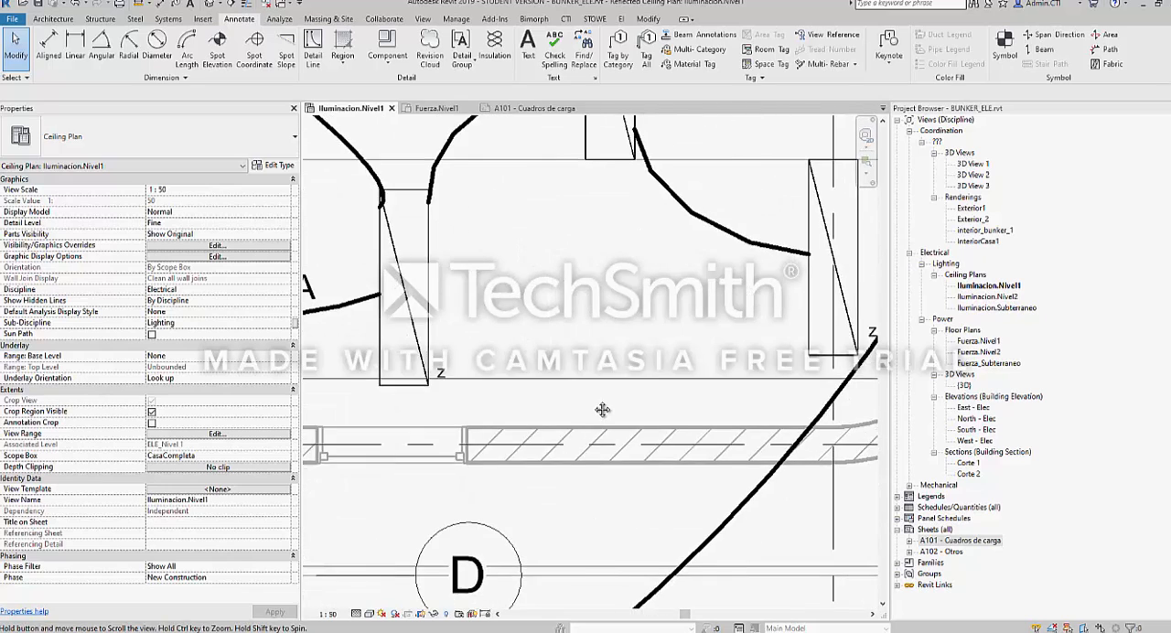
pyautogui.scroll(-1, 580, 407)
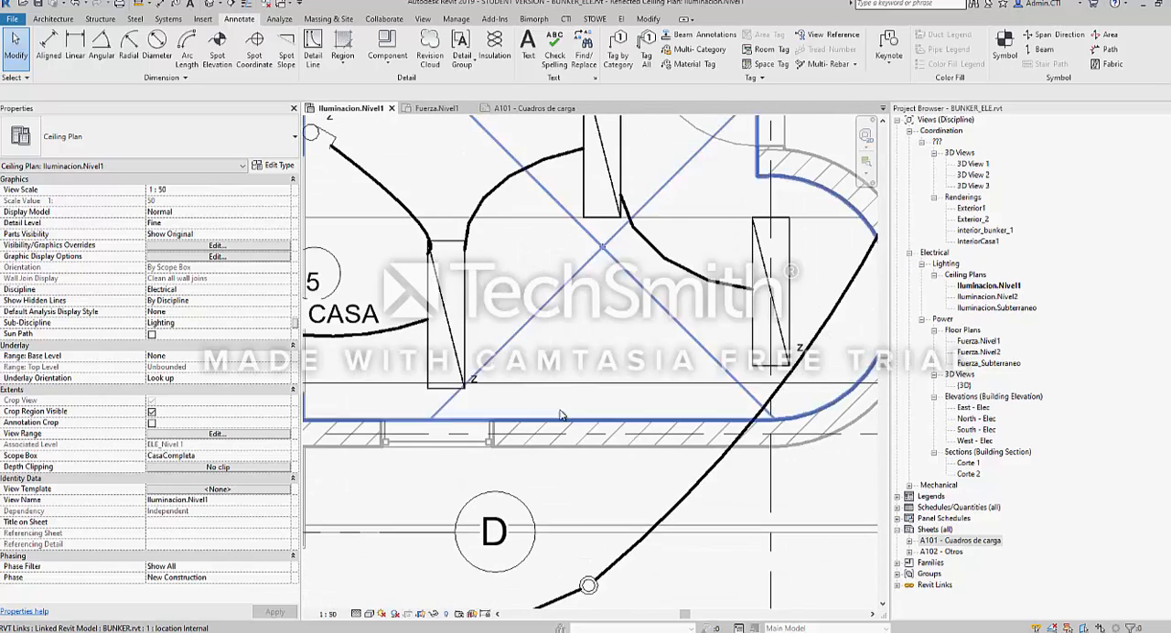
# Set the ceiling plan's detail level to Coarse and examine the walls around the TDA CASA circuit 5 switch
pyautogui.click(363, 619)
pyautogui.click(375, 574)
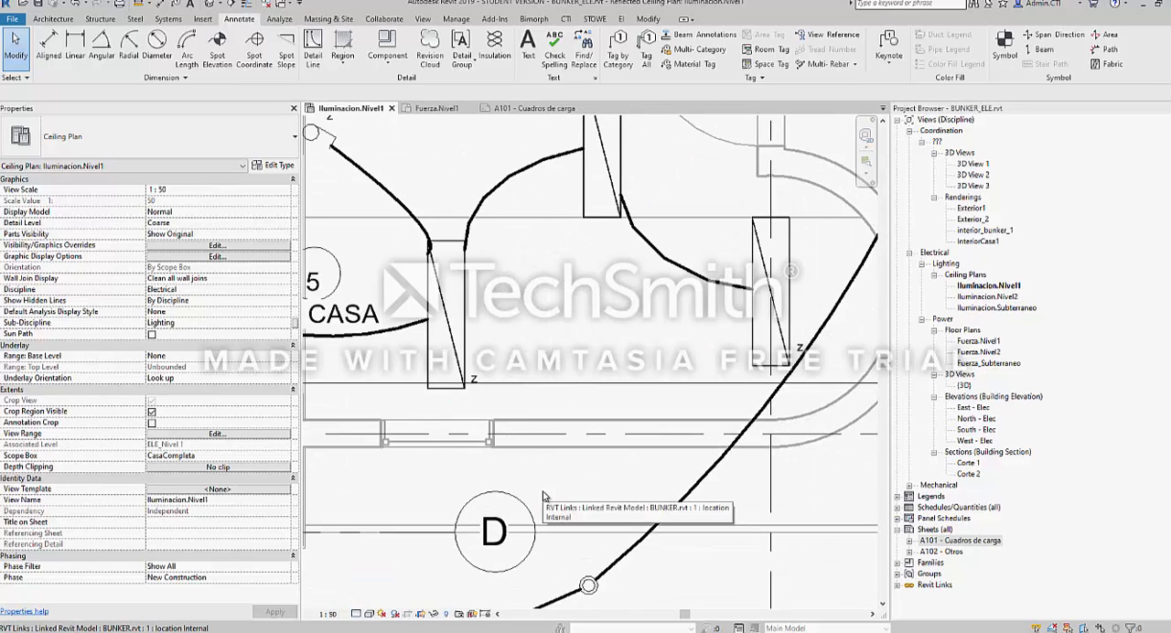
pyautogui.moveTo(568, 225); pyautogui.dragTo(549, 343, button='middle')
pyautogui.scroll(-1, 539, 335)
pyautogui.scroll(3, 363, 181)
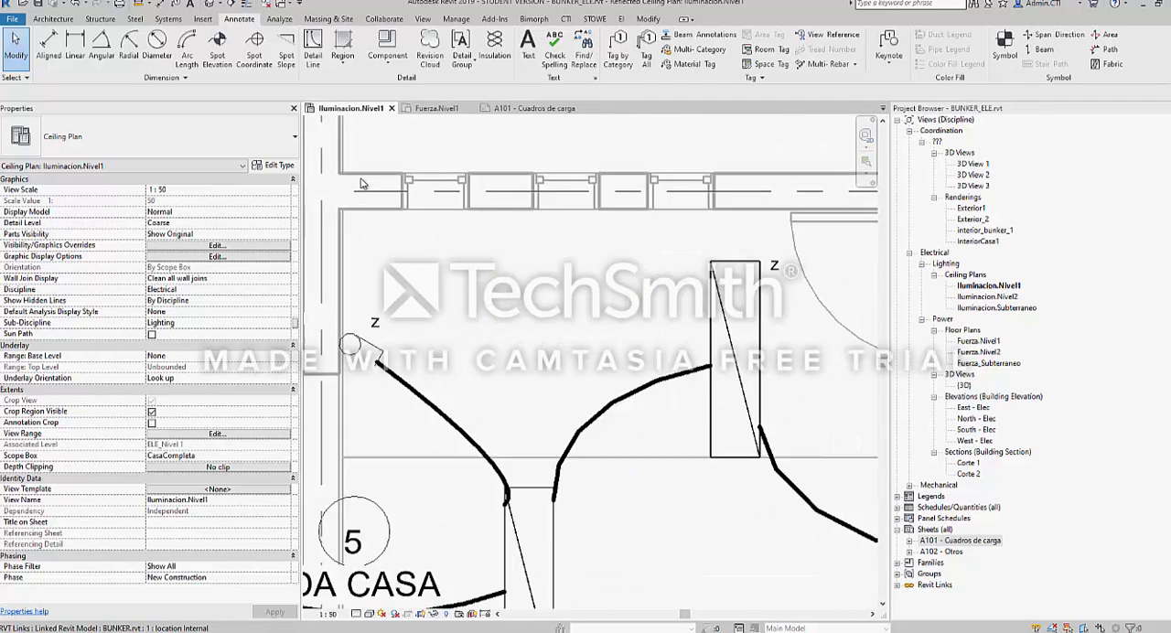
pyautogui.moveTo(364, 185); pyautogui.dragTo(533, 217, button='middle')
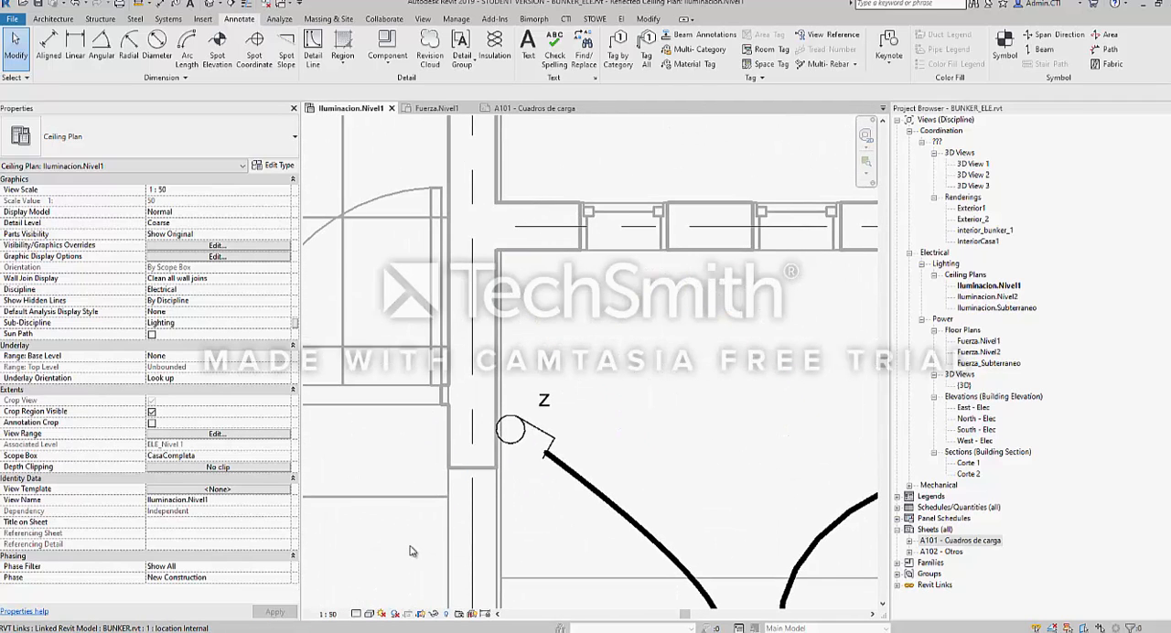
# Reapply the Coarse detail level and inspect the wall corner where grids A and 2 meet
pyautogui.click(357, 617)
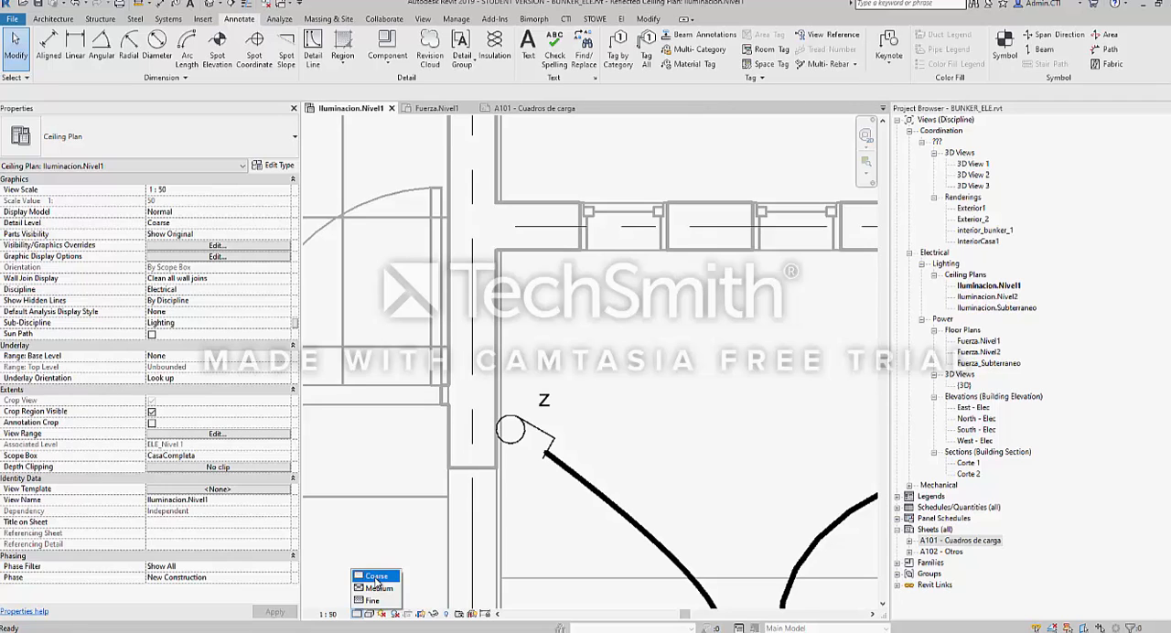
pyautogui.click(376, 576)
pyautogui.scroll(-3, 575, 347)
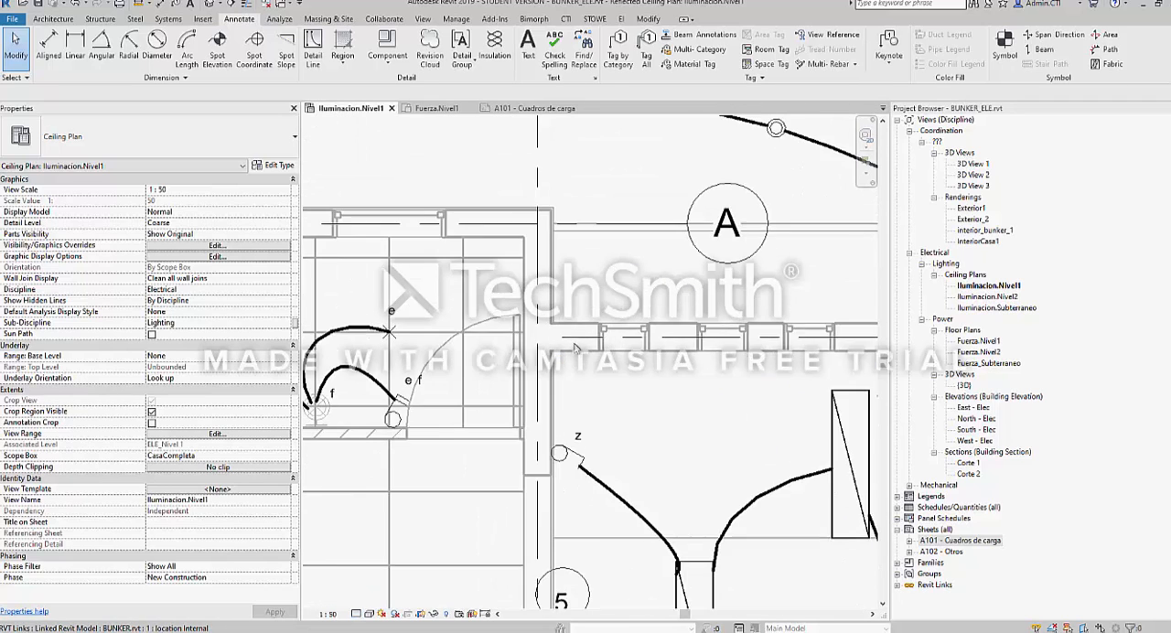
pyautogui.scroll(6, 525, 229)
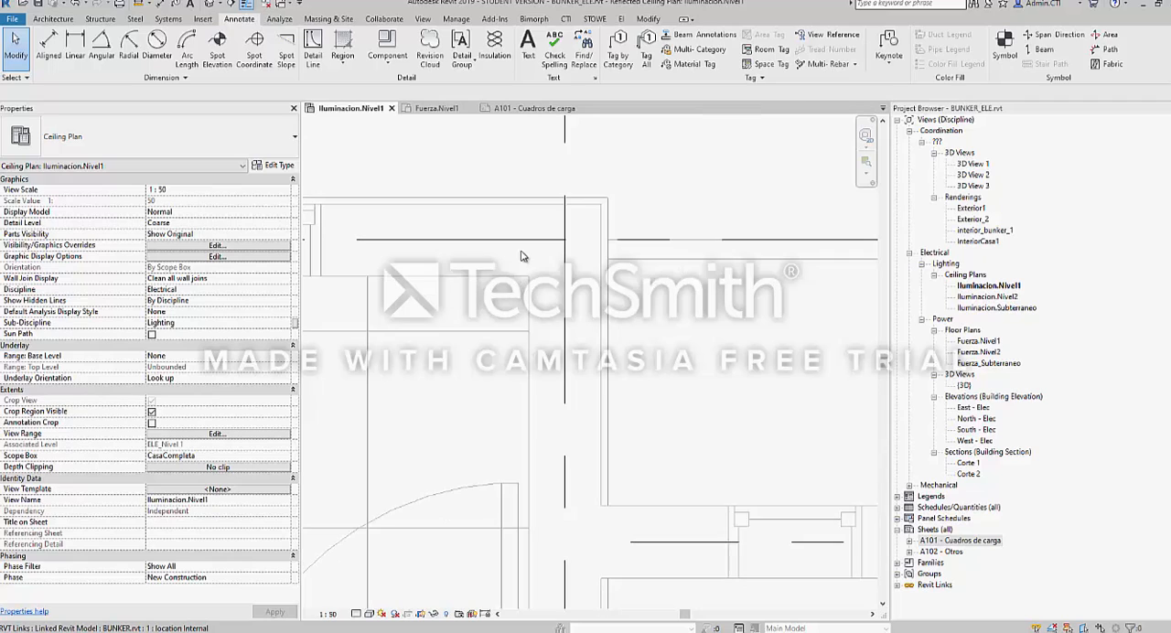
pyautogui.scroll(-2, 517, 257)
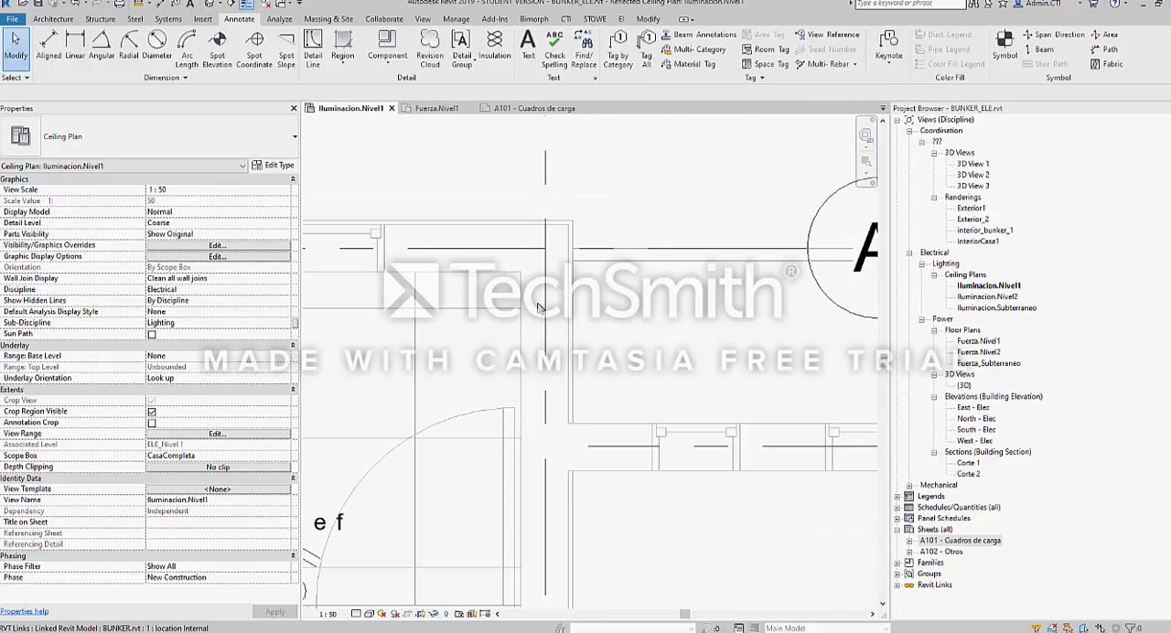
pyautogui.moveTo(488, 266); pyautogui.dragTo(545, 270, button='middle')
# Set the ceiling plan's detail level to Fine and inspect the wall layers and hatching along grid A
pyautogui.click(356, 614)
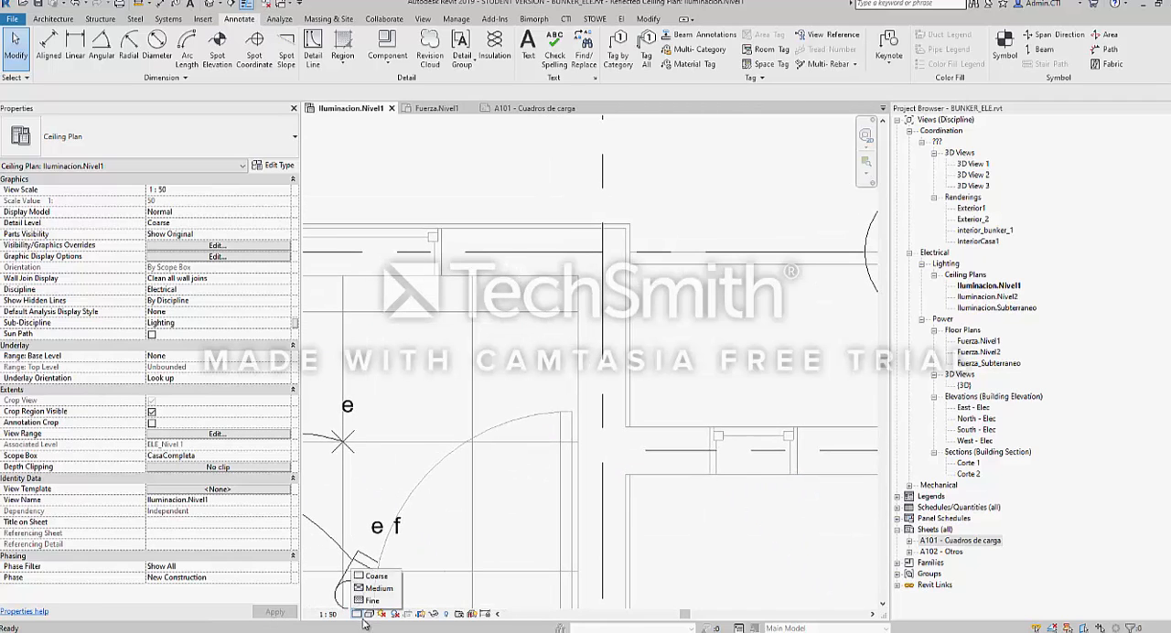
pyautogui.click(373, 603)
pyautogui.scroll(2, 430, 239)
pyautogui.scroll(2, 430, 238)
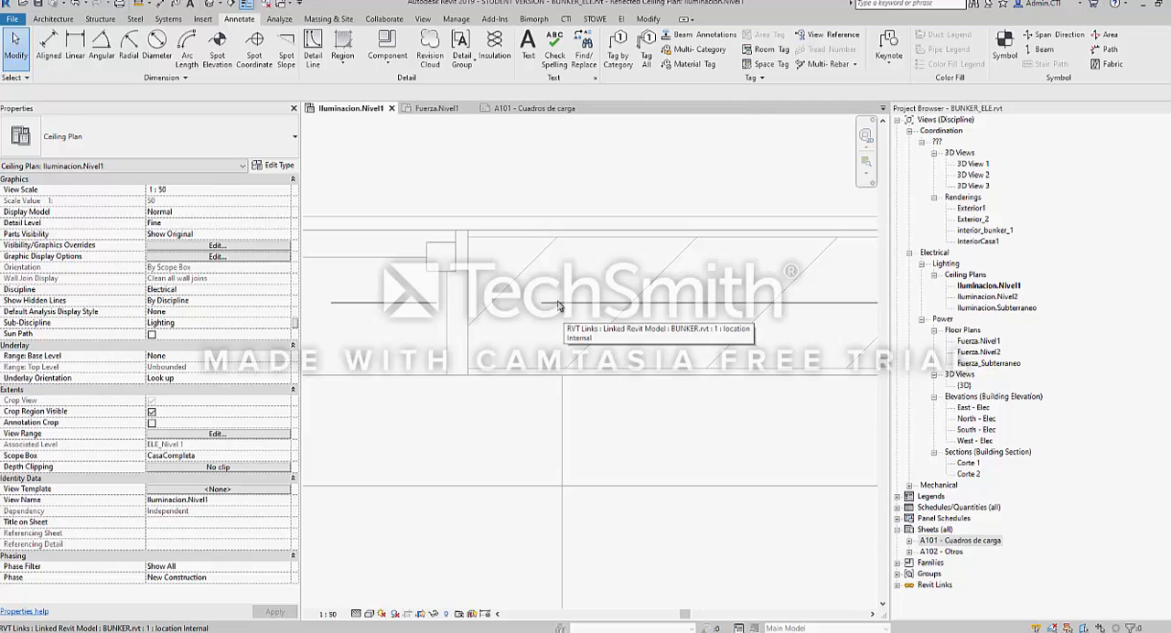
pyautogui.scroll(-3, 525, 288)
pyautogui.moveTo(525, 444); pyautogui.dragTo(528, 420, button='middle')
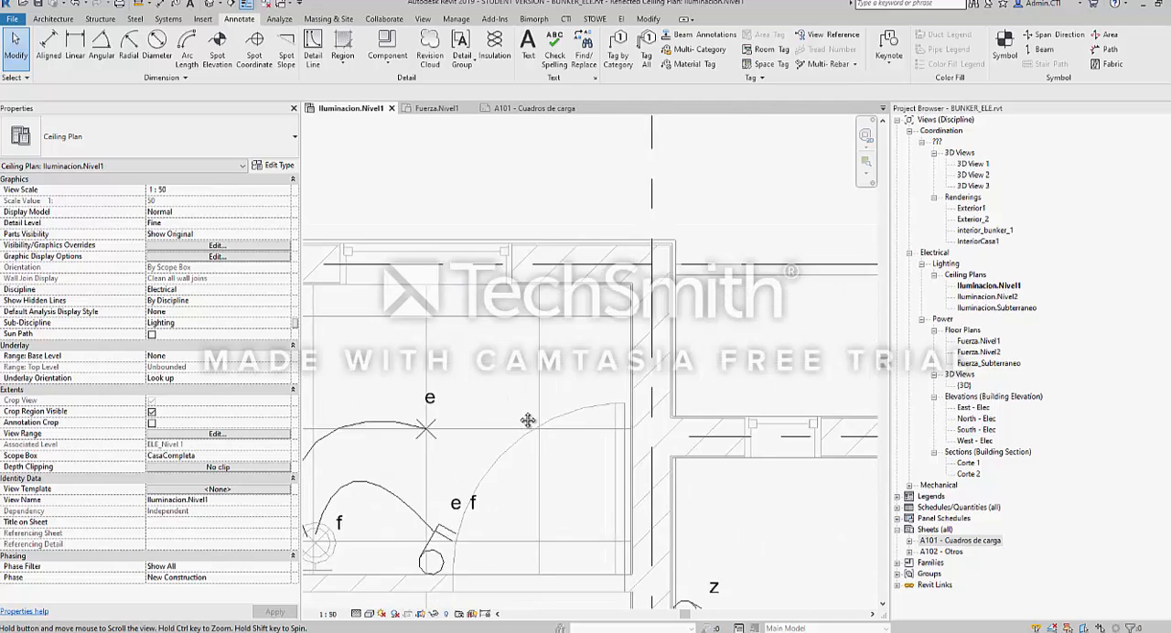
pyautogui.scroll(-2, 528, 420)
# Apply the Hidden Line visual style to the Iluminacion.Nivel1 ceiling plan and view the whole layout
pyautogui.click(370, 614)
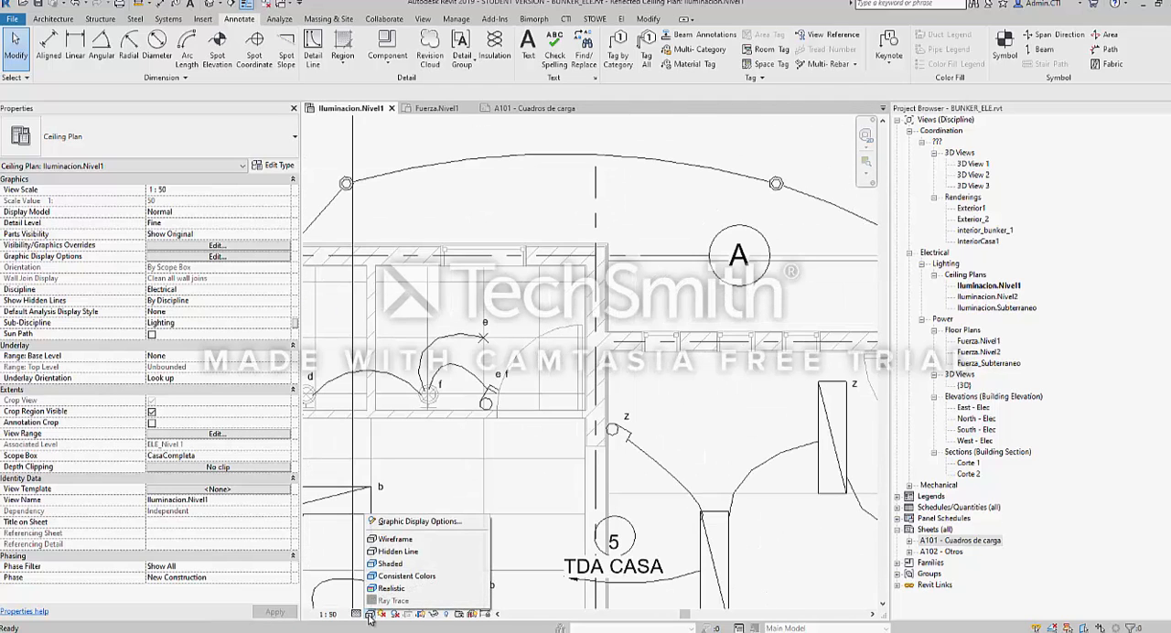
pyautogui.click(398, 552)
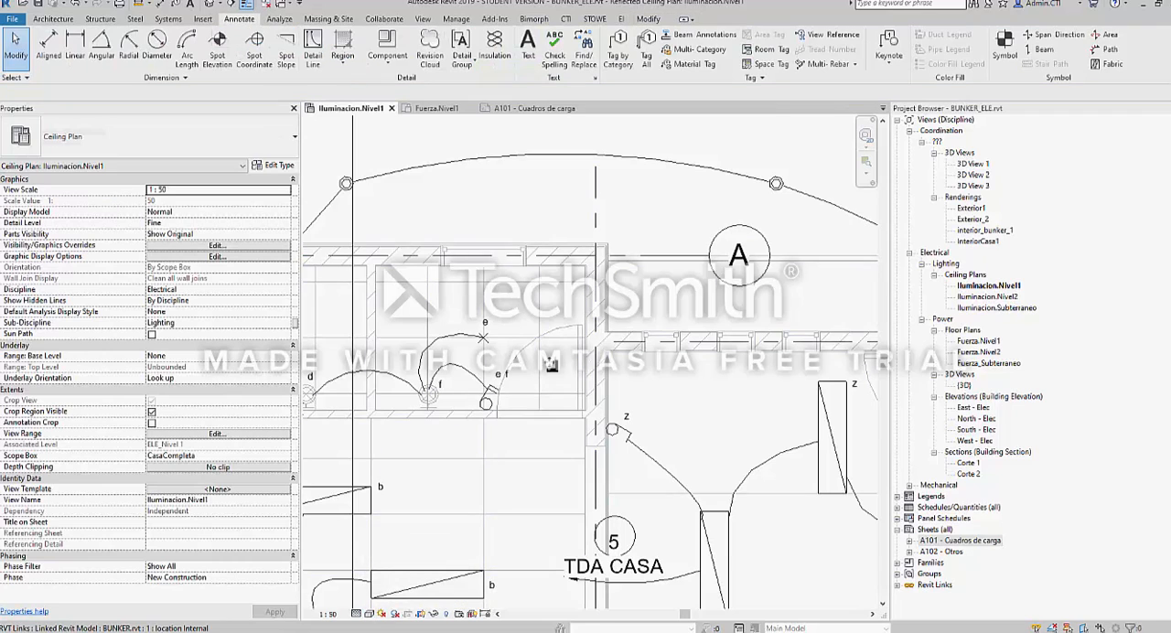
pyautogui.scroll(-4, 550, 364)
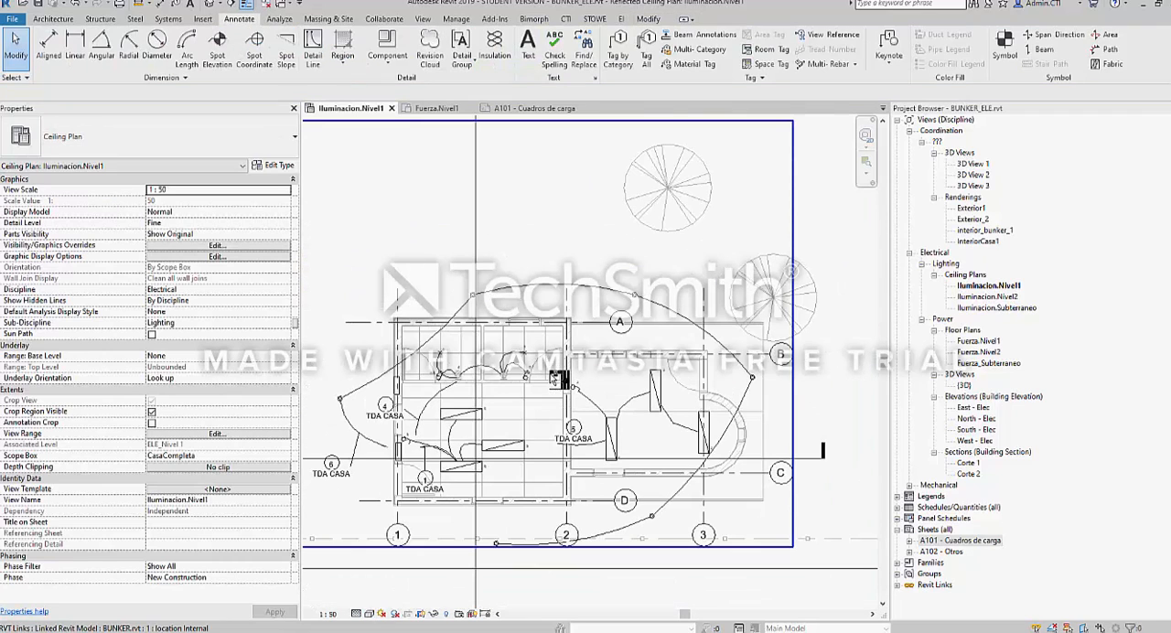
# Switch to the Fuerza.Nivel1 floor plan and check which visual styles it offers
pyautogui.hotkey('ctrl', 'Tab')
pyautogui.hotkey('ctrl', 'Tab')
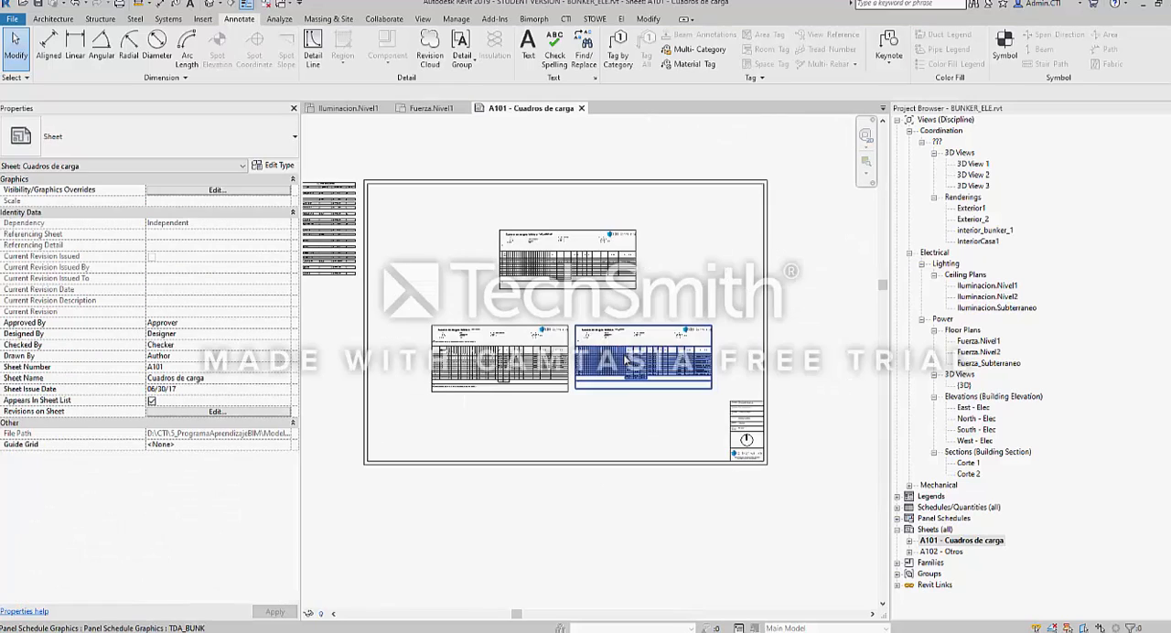
pyautogui.hotkey('ctrl', 'shift', 'Tab')
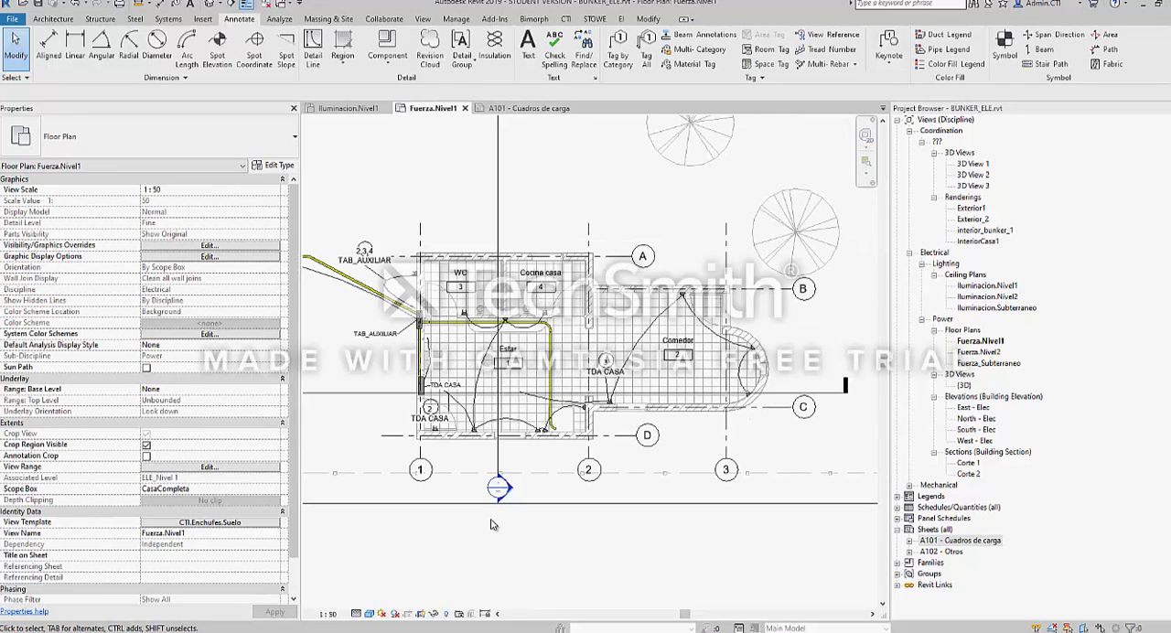
pyautogui.click(370, 614)
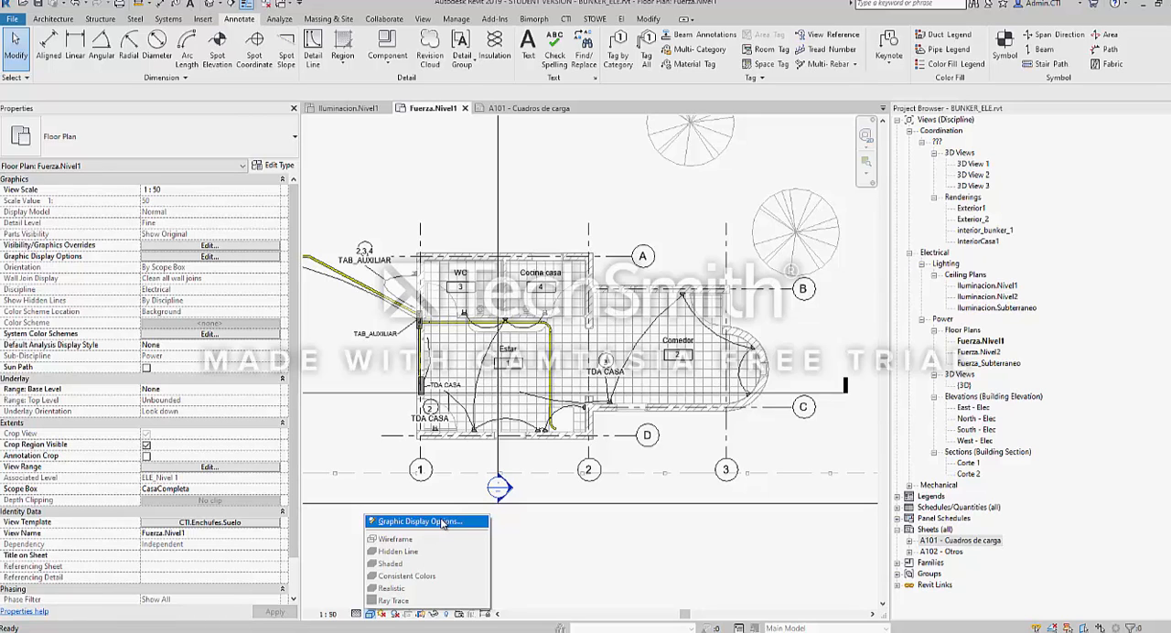
pyautogui.click(347, 429)
pyautogui.moveTo(421, 300); pyautogui.dragTo(449, 324, button='middle')
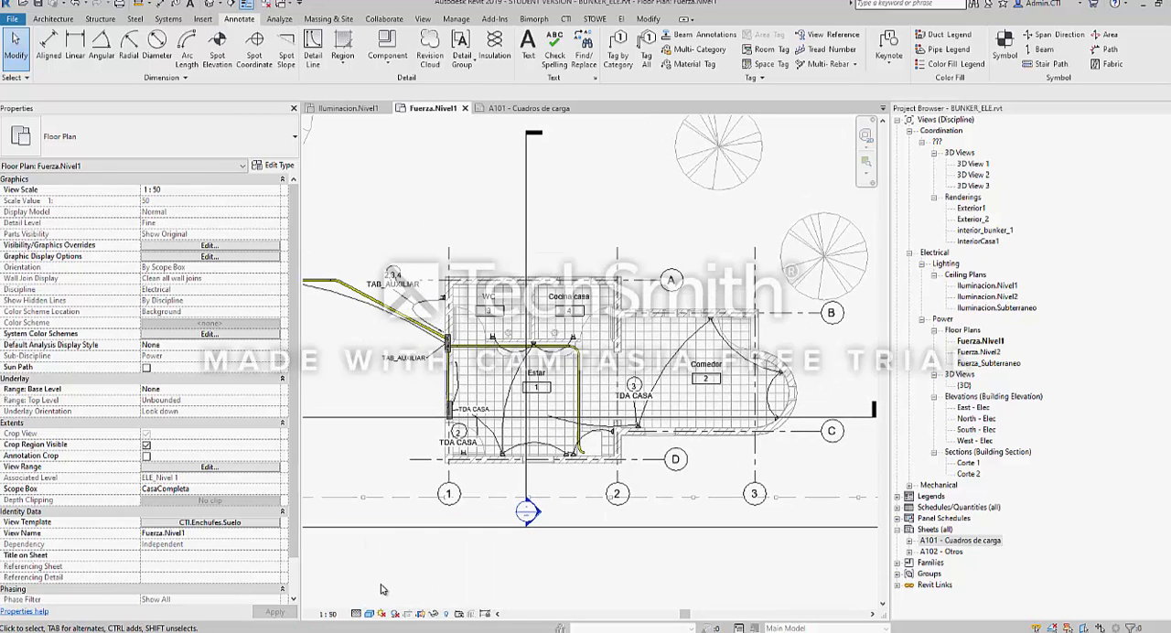
# Open the {3D} electrical view and examine its light fixtures, conduits and vertical cable tray
pyautogui.doubleClick(963, 386)
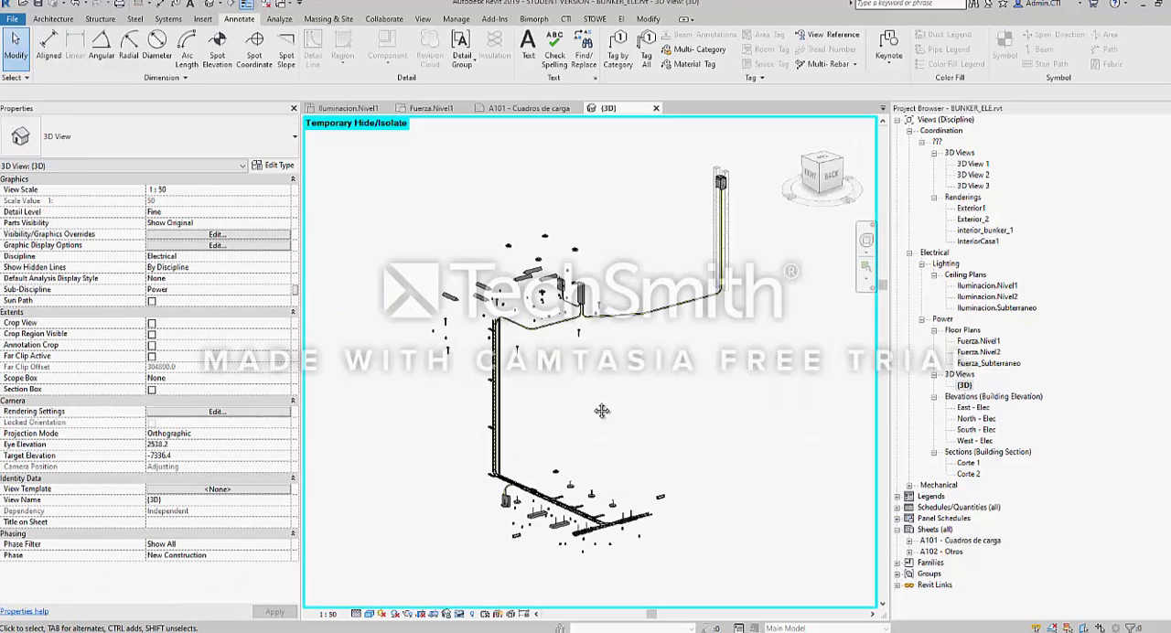
pyautogui.scroll(8, 567, 393)
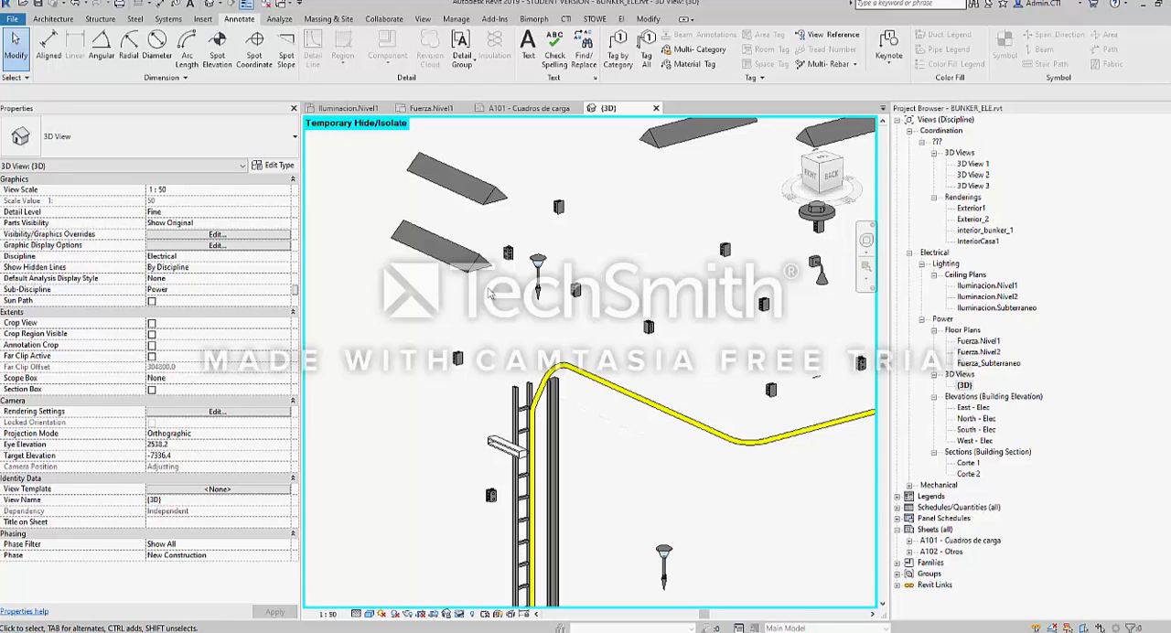
pyautogui.scroll(-5, 476, 291)
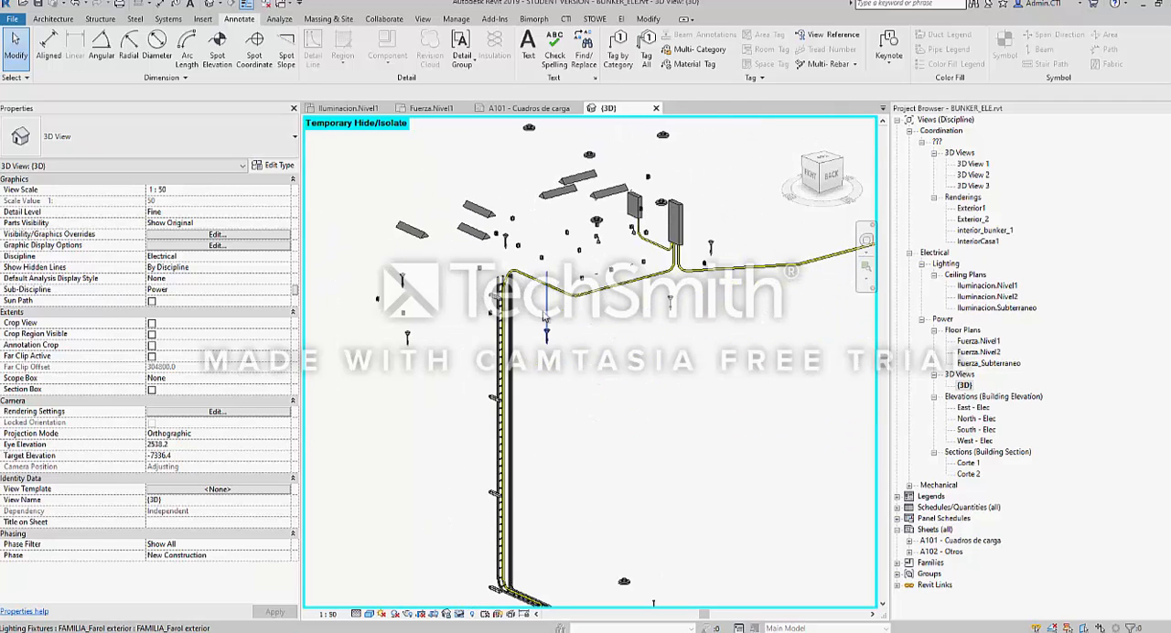
# Set the {3D} view's visual style to Wireframe and examine the electrical installation from another angle
pyautogui.click(370, 614)
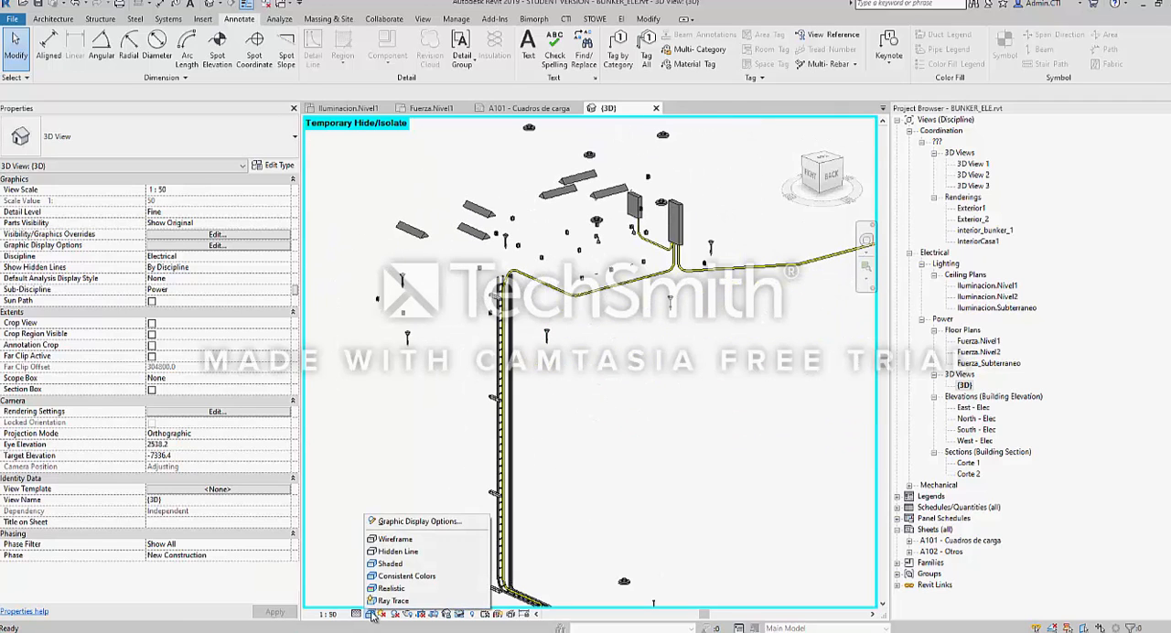
pyautogui.click(411, 541)
pyautogui.moveTo(628, 278); pyautogui.dragTo(758, 500, button='middle')
pyautogui.scroll(6, 582, 304)
pyautogui.scroll(-8, 579, 385)
pyautogui.moveTo(757, 500); pyautogui.dragTo(702, 548, button='middle')
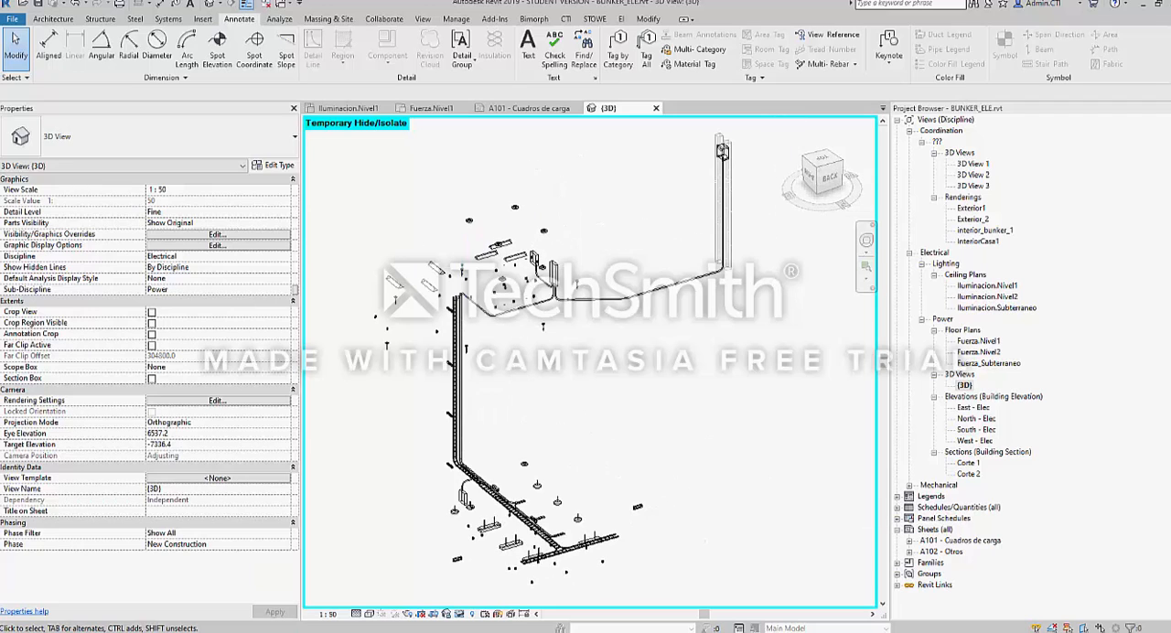
# Set the {3D} view's visual style to Hidden Line and select the vertical ladder cable tray beside the conduit bend
pyautogui.click(369, 614)
pyautogui.click(387, 553)
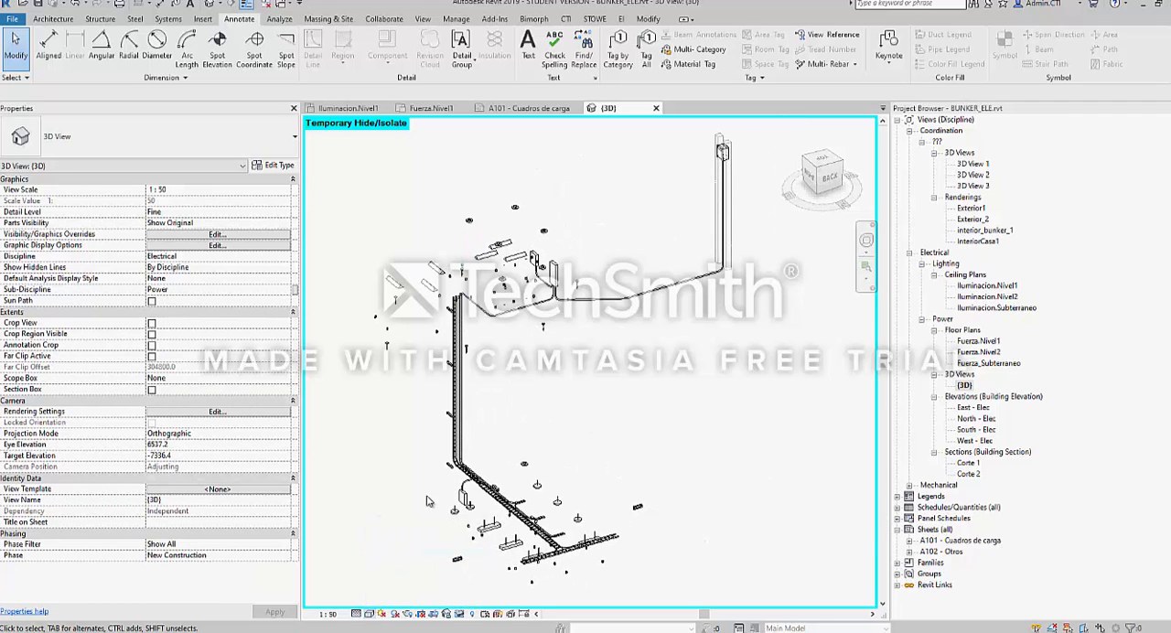
pyautogui.scroll(6, 441, 286)
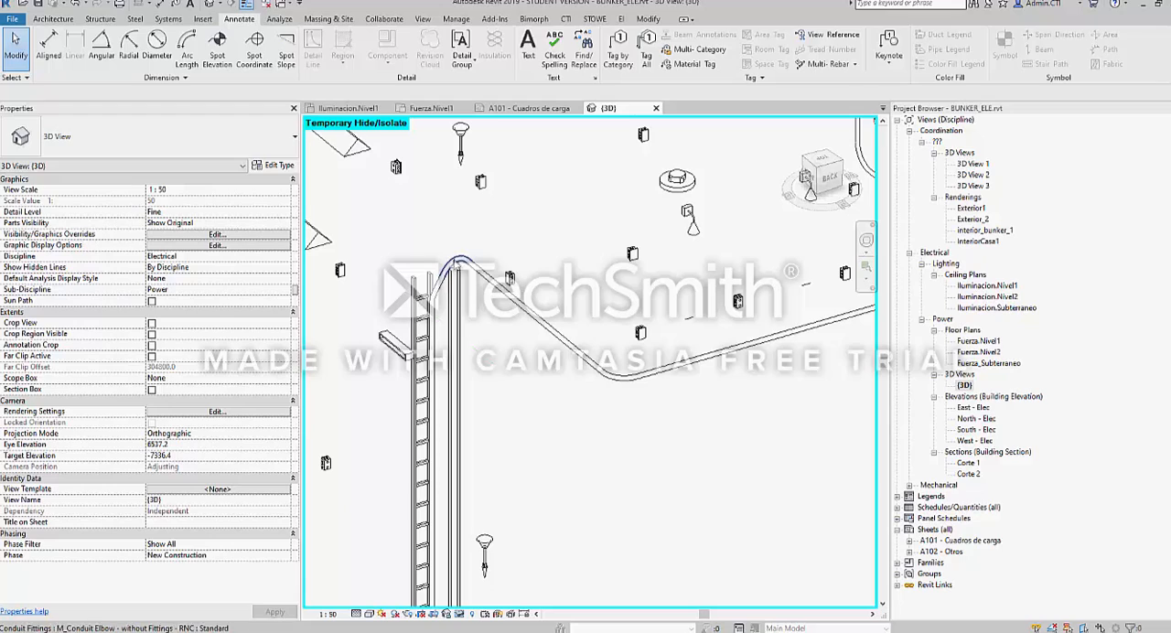
pyautogui.scroll(2, 440, 291)
pyautogui.click(440, 293)
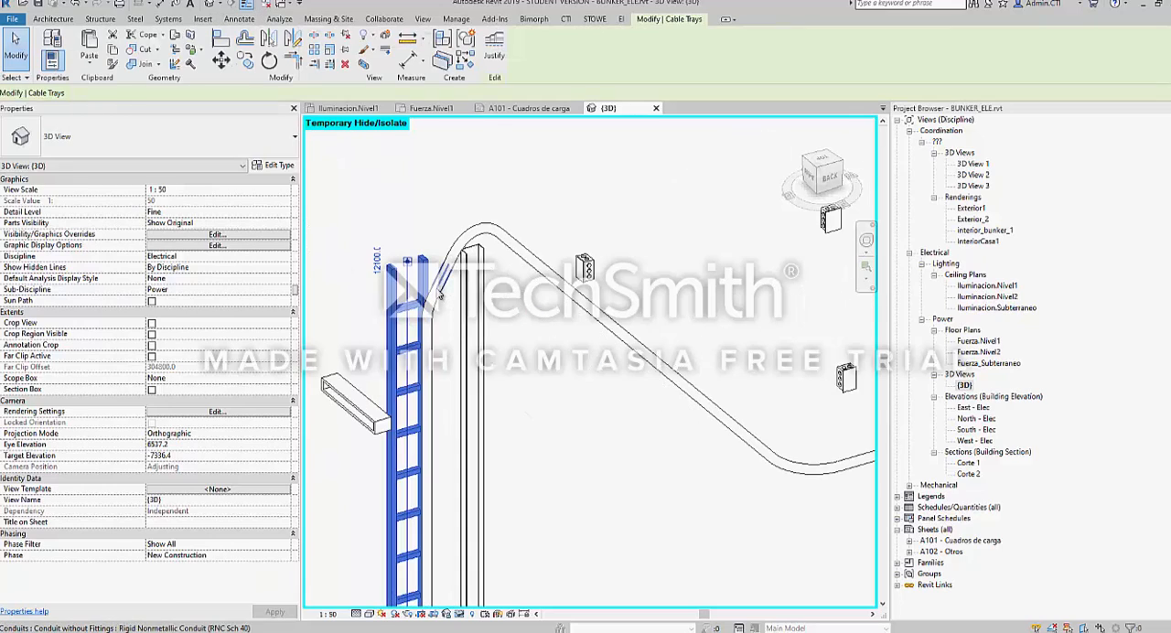
pyautogui.moveTo(440, 292)
pyautogui.keyDown('shift'); pyautogui.mouseDown(button='middle')
pyautogui.moveTo(295, 317)
pyautogui.moveTo(439, 302)
pyautogui.mouseUp(button='middle'); pyautogui.keyUp('shift')
pyautogui.scroll(-5, 426, 295)
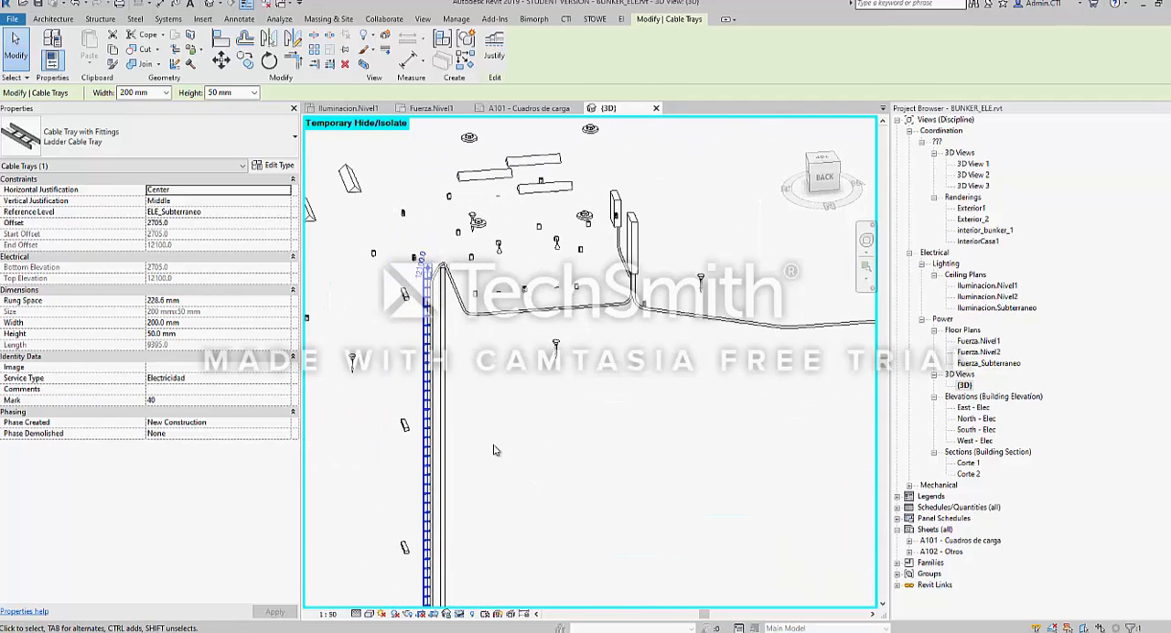
# Set the {3D} view's visual style to Shaded, deselect the cable tray and examine the installation from another angle
pyautogui.click(369, 614)
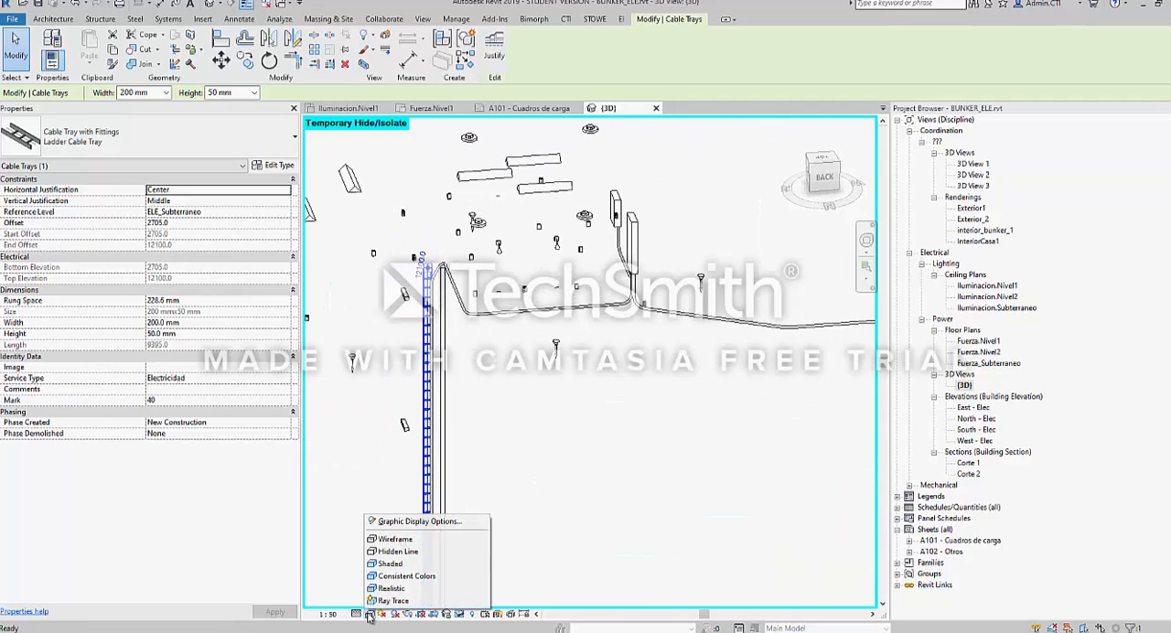
pyautogui.click(396, 568)
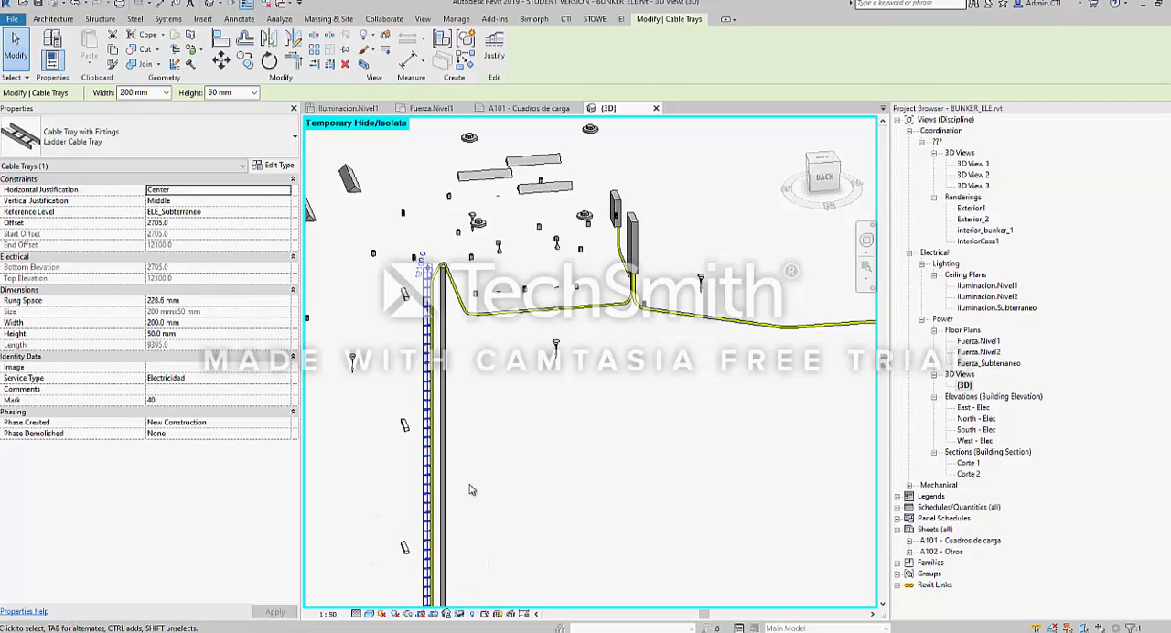
pyautogui.click(509, 414)
pyautogui.keyDown('shift'); pyautogui.moveTo(509, 414); pyautogui.dragTo(362, 601, button='middle'); pyautogui.keyUp('shift')
# Set the {3D} view's visual style to Realistic and examine the ladder cable trays and light fixtures at the lower level
pyautogui.click(368, 614)
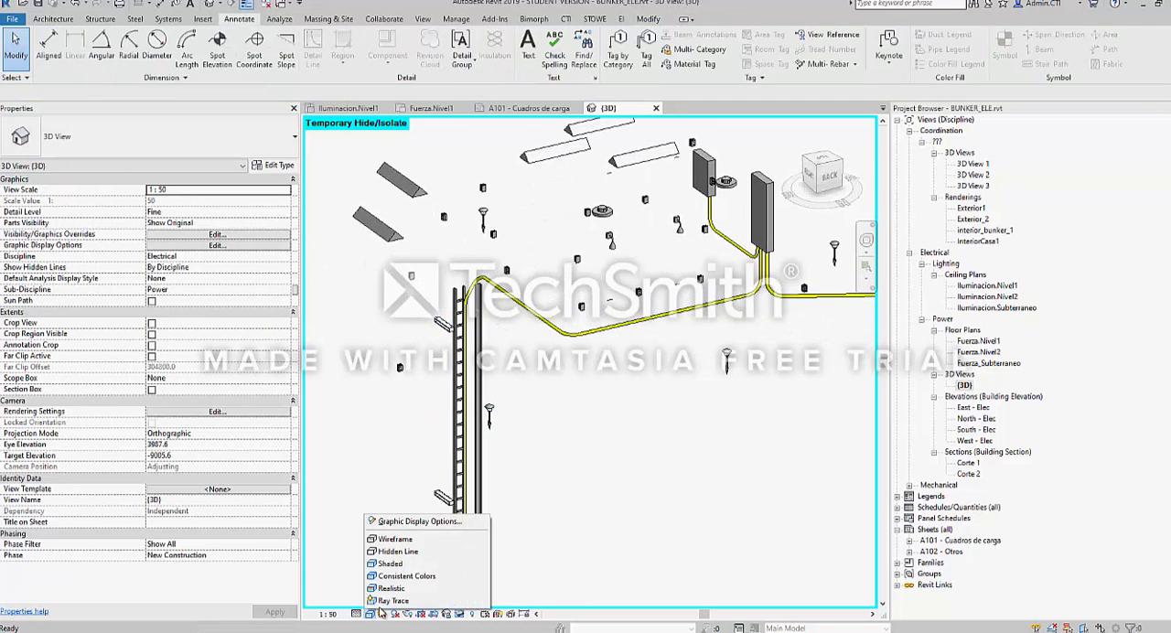
pyautogui.click(394, 589)
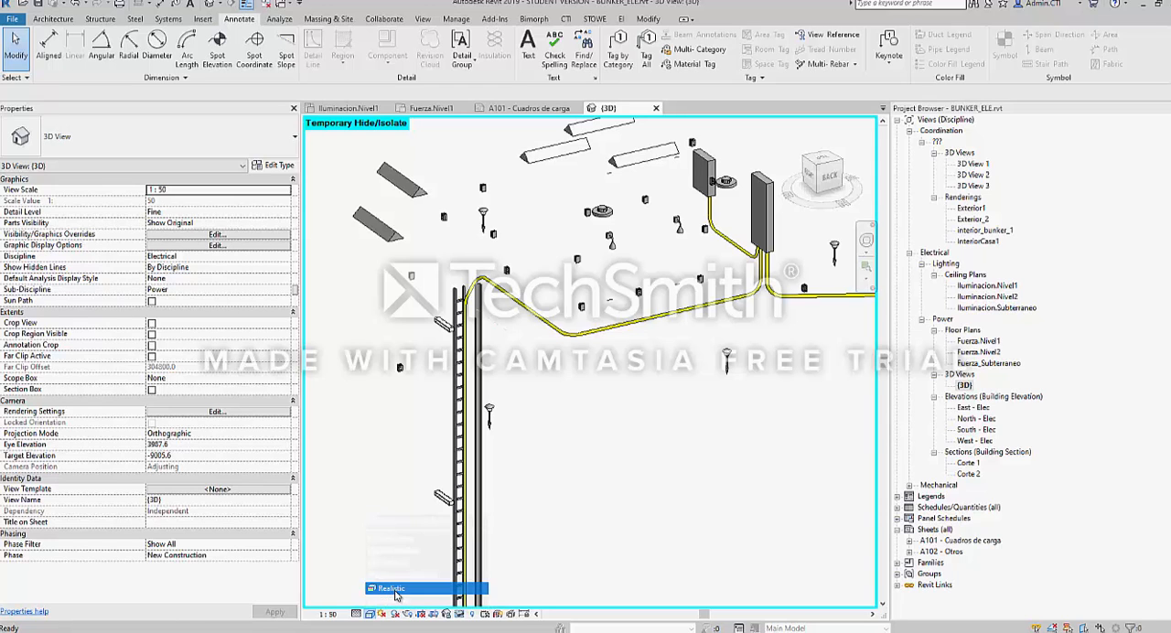
pyautogui.keyDown('shift'); pyautogui.moveTo(560, 354); pyautogui.dragTo(455, 416, button='middle'); pyautogui.keyUp('shift')
pyautogui.scroll(5, 456, 414)
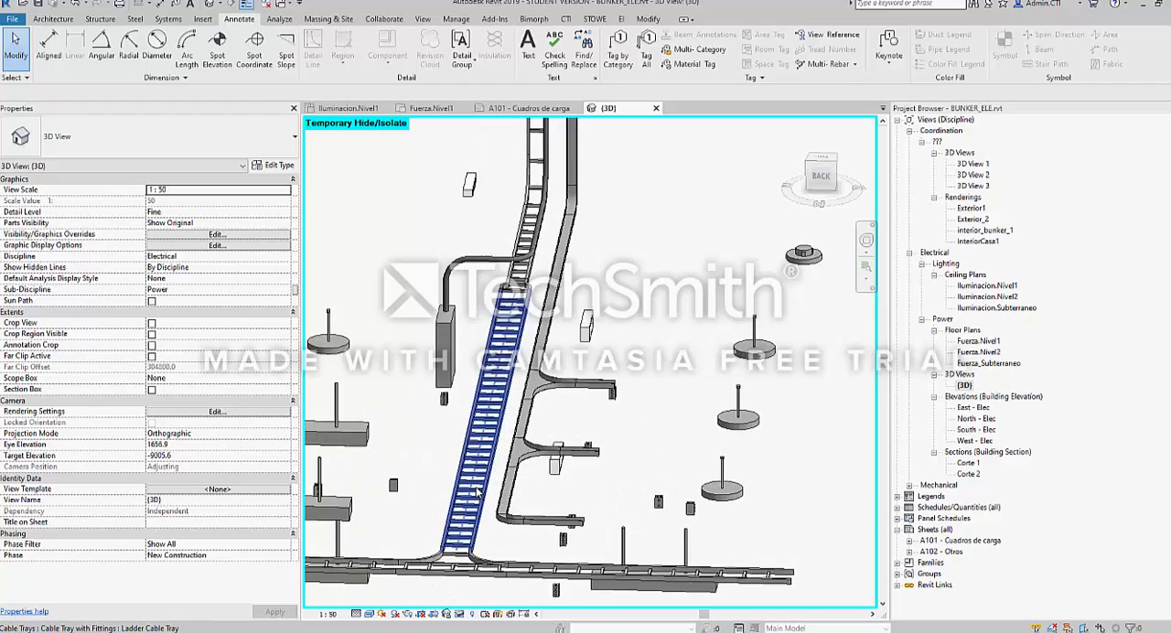
pyautogui.click(521, 490)
pyautogui.keyDown('shift'); pyautogui.moveTo(521, 491); pyautogui.dragTo(578, 492, button='middle'); pyautogui.keyUp('shift')
pyautogui.click(567, 374)
pyautogui.scroll(-3, 484, 383)
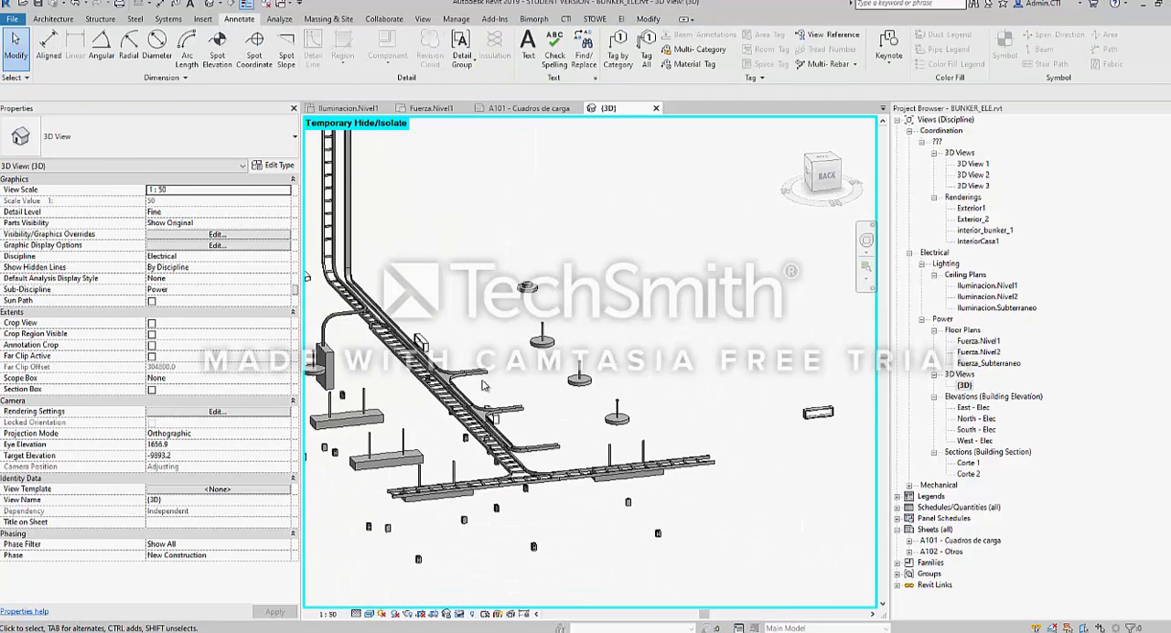
# Set the {3D} view's visual style to Consistent Colors and examine the upper-level conduits and the whole electrical installation
pyautogui.click(370, 614)
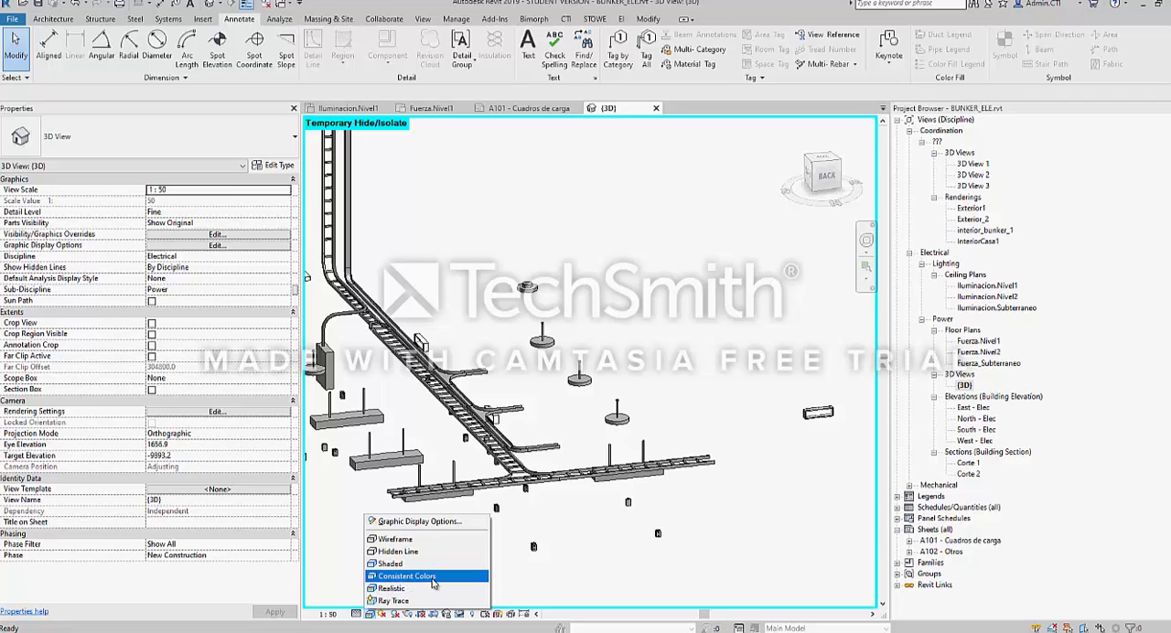
pyautogui.click(421, 576)
pyautogui.scroll(-3, 517, 425)
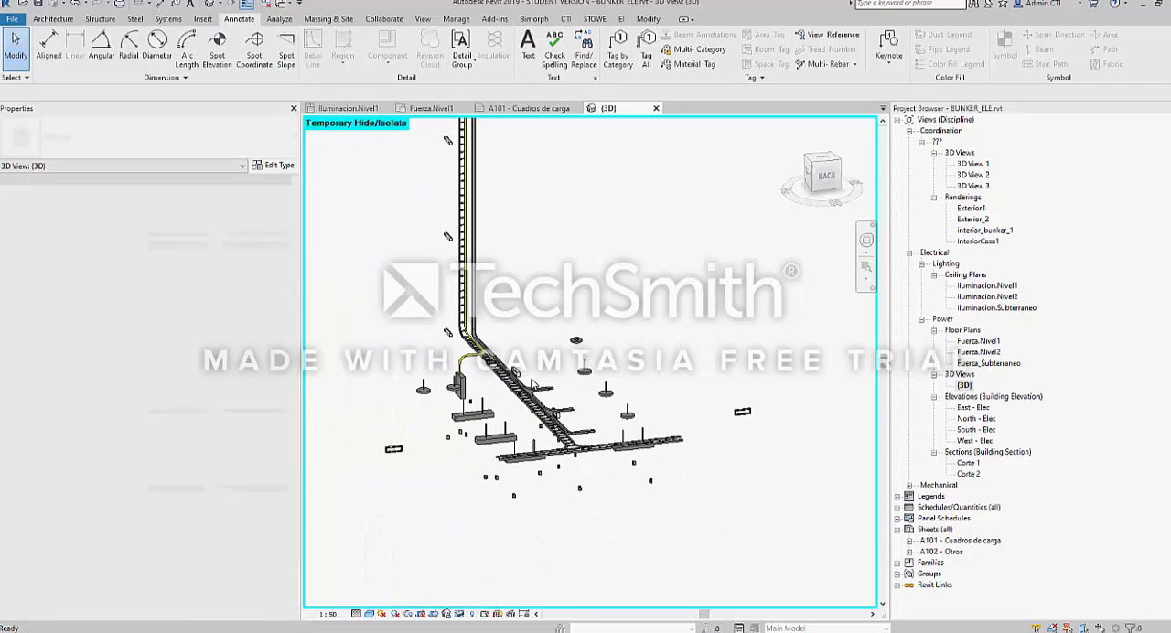
pyautogui.keyDown('shift'); pyautogui.moveTo(517, 425); pyautogui.dragTo(547, 390, button='middle'); pyautogui.keyUp('shift')
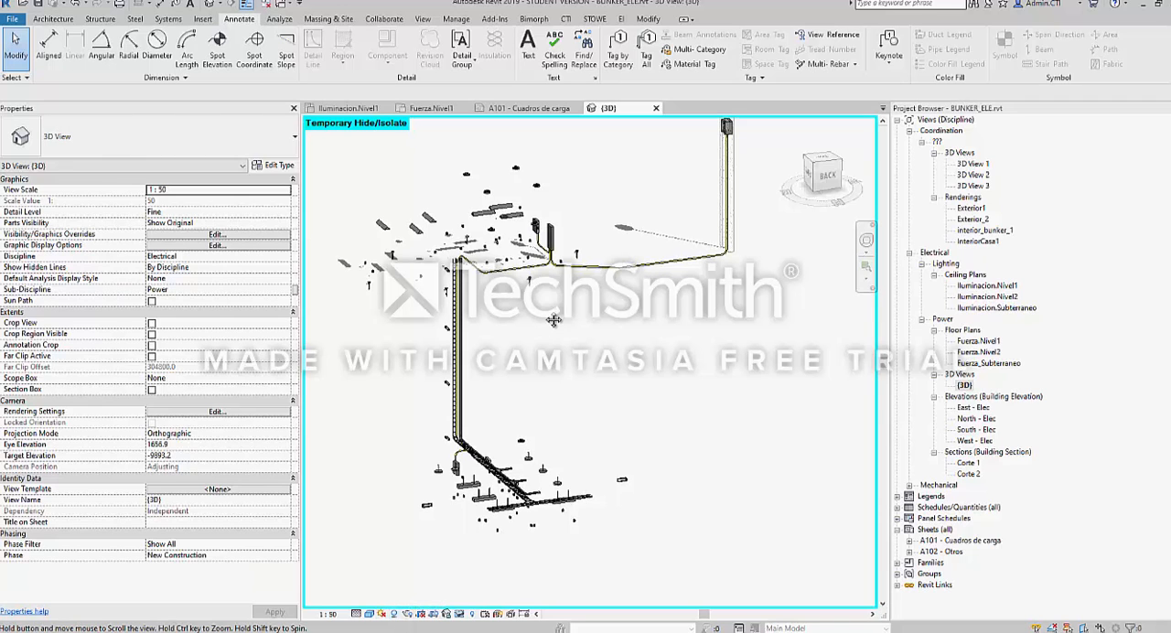
pyautogui.scroll(4, 500, 293)
pyautogui.scroll(3, 501, 295)
pyautogui.keyDown('shift'); pyautogui.moveTo(501, 295); pyautogui.dragTo(572, 321, button='middle'); pyautogui.keyUp('shift')
pyautogui.scroll(-3, 578, 307)
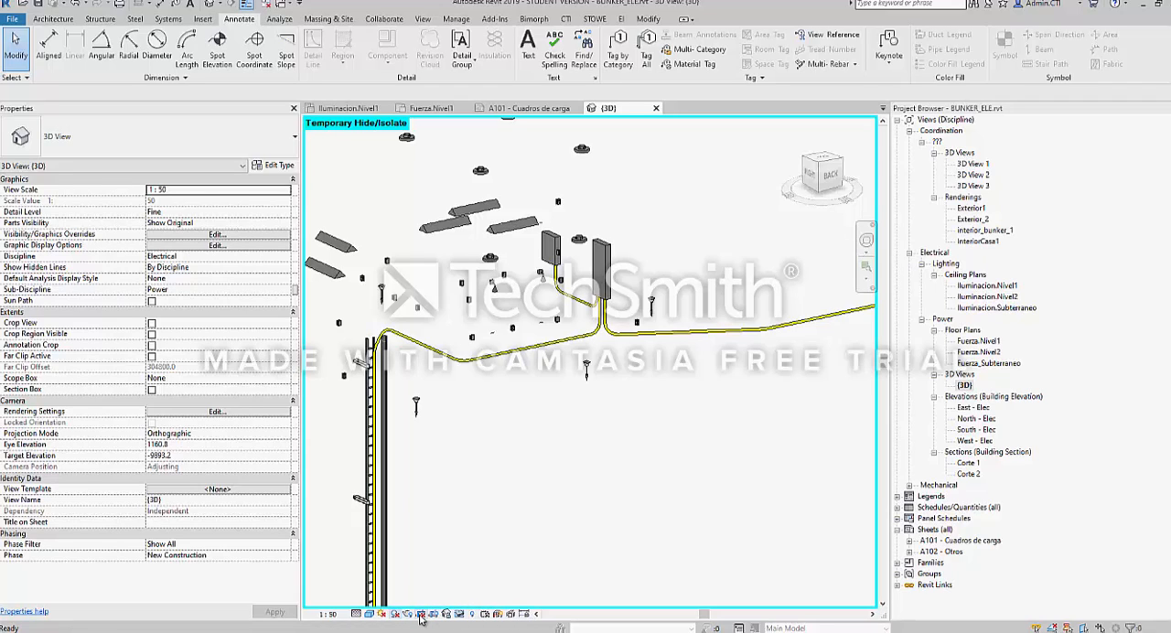
pyautogui.scroll(-3, 503, 388)
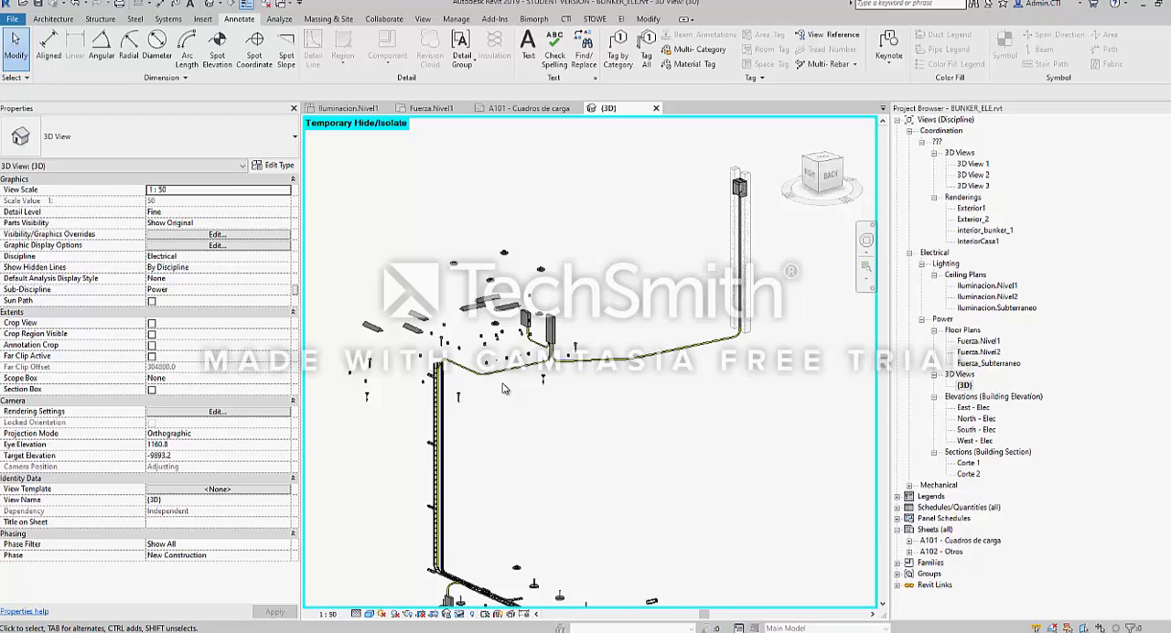
pyautogui.moveTo(553, 272); pyautogui.dragTo(573, 246, button='middle')
pyautogui.scroll(-1, 576, 247)
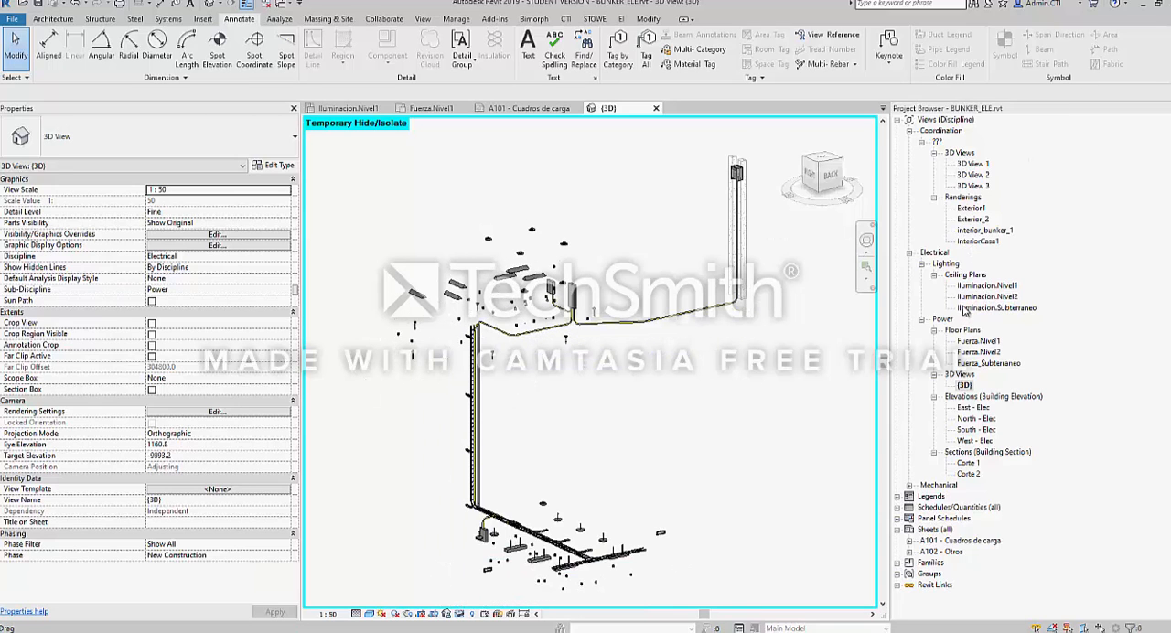
# Open the Fuerza.Nivel1 floor plan, check its crop region and set the view's Scope Box to None
pyautogui.doubleClick(977, 341)
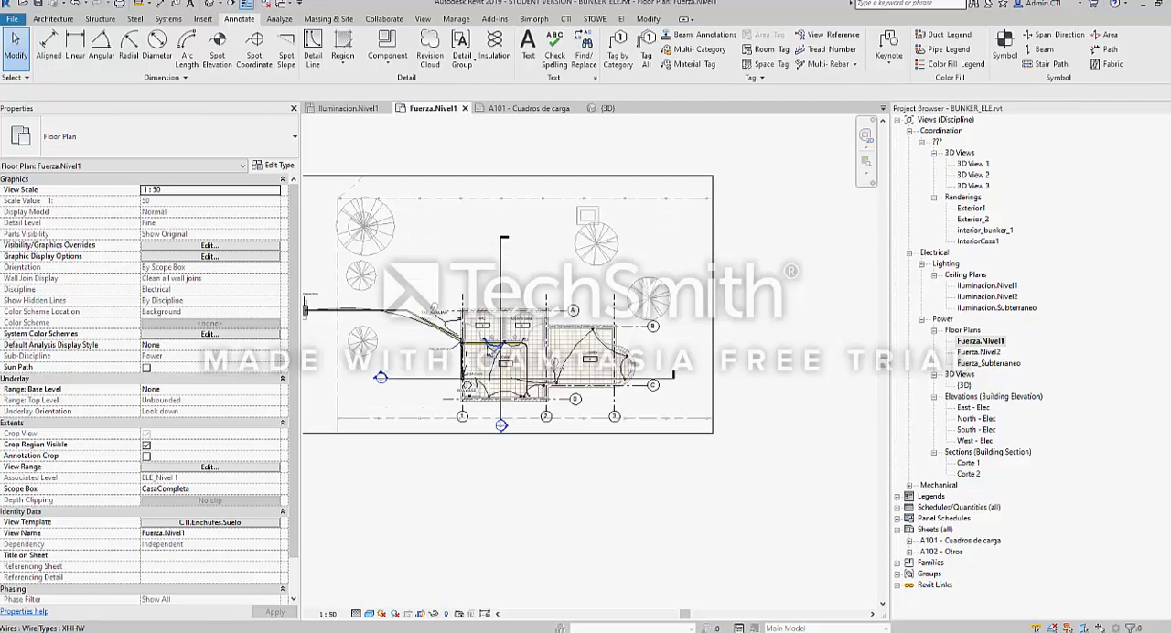
pyautogui.moveTo(411, 281); pyautogui.dragTo(462, 299, button='middle')
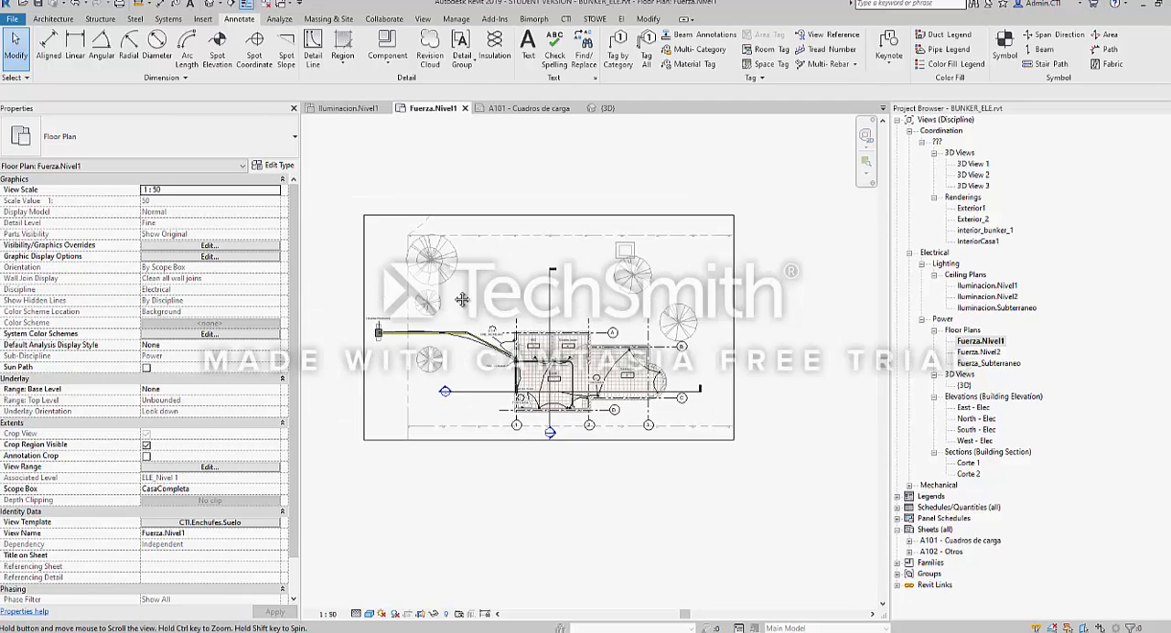
pyautogui.click(364, 271)
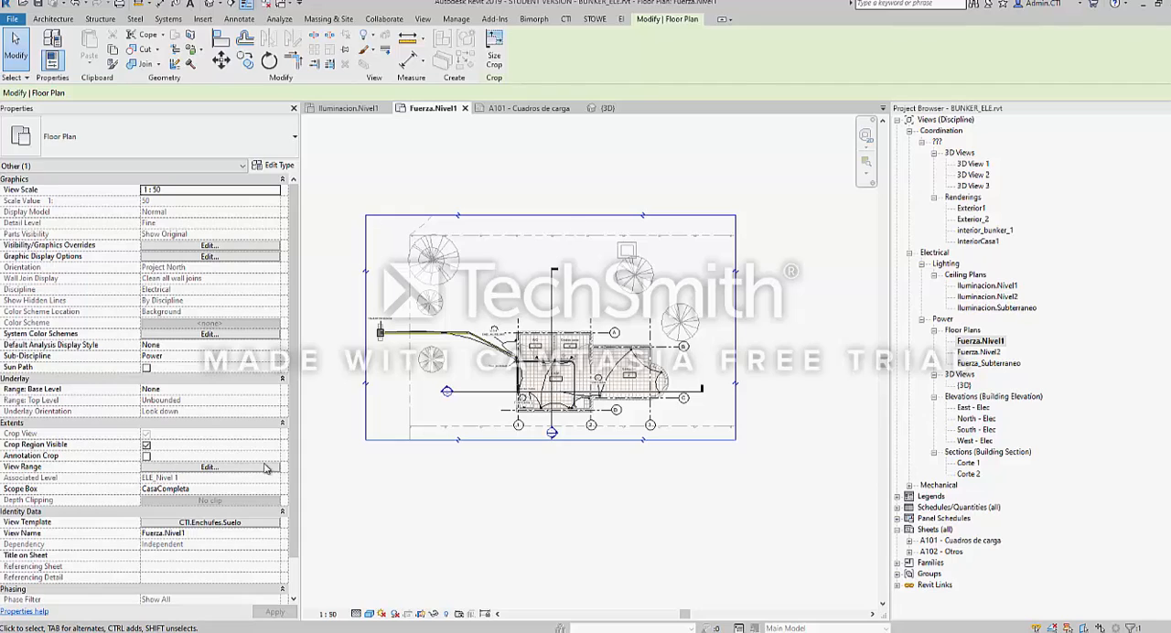
pyautogui.press('Escape')
pyautogui.scroll(-1, 210, 497)
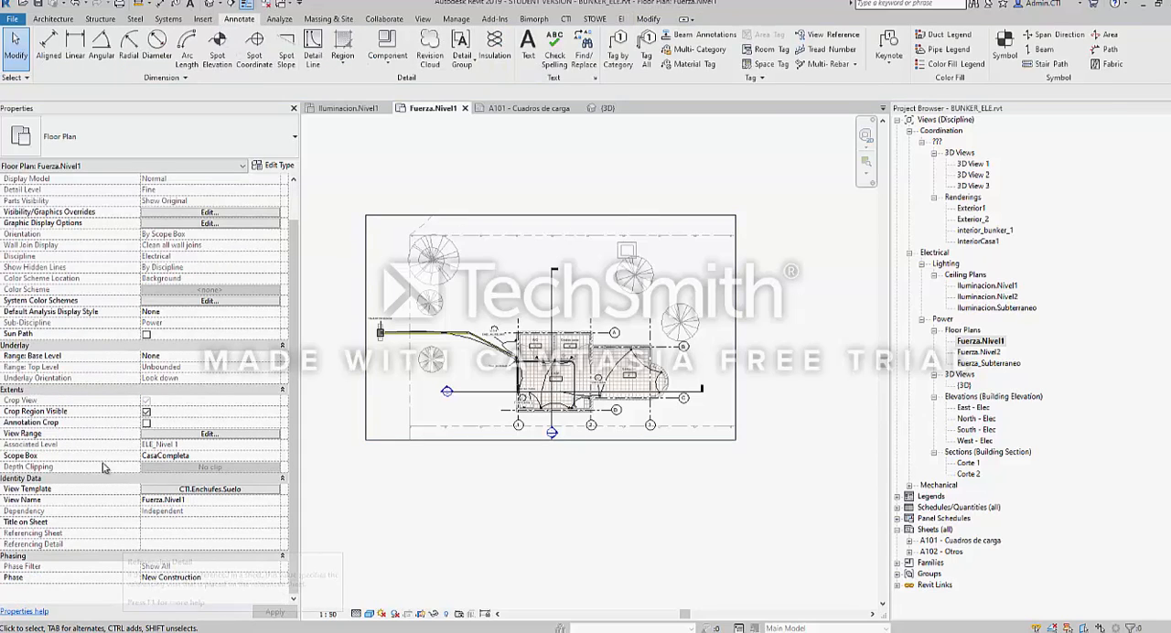
pyautogui.click(249, 455)
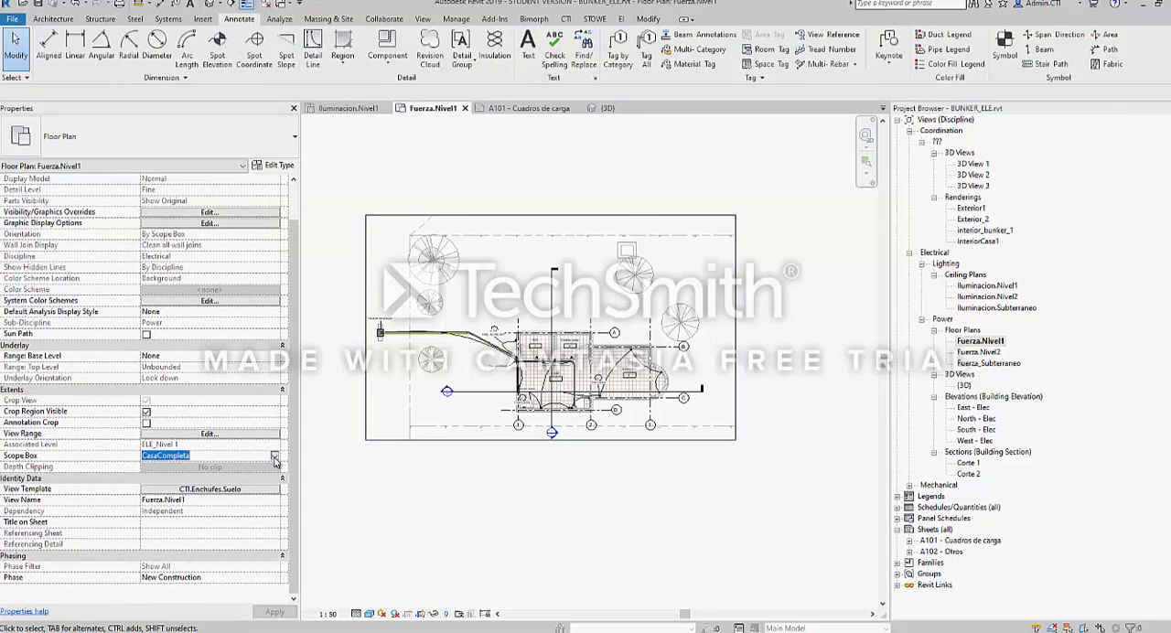
pyautogui.click(275, 457)
pyautogui.click(160, 468)
# Stretch the plan's crop region outward at its left edge, then pull that edge inward past the panel at the conduit's end
pyautogui.click(456, 440)
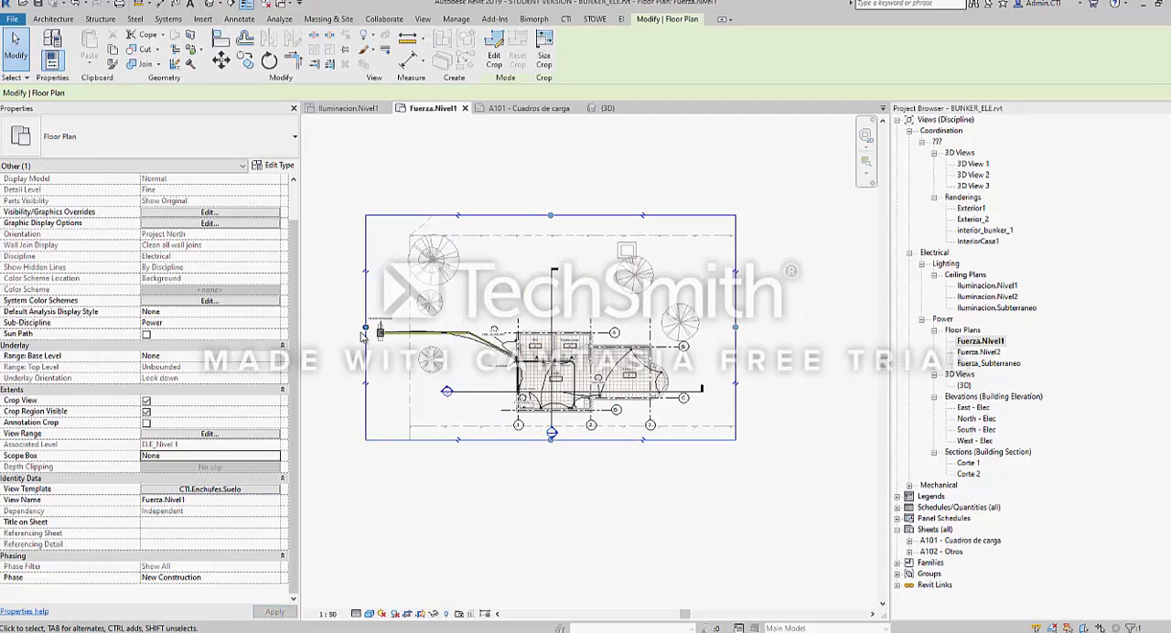
pyautogui.moveTo(364, 329); pyautogui.dragTo(312, 329)
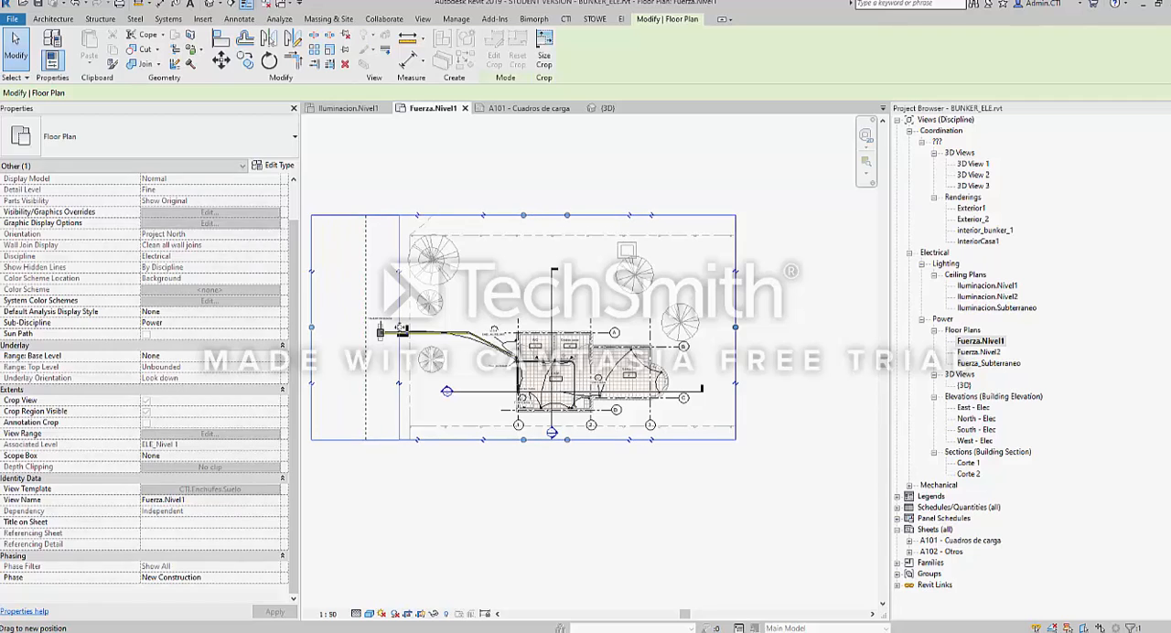
pyautogui.scroll(2, 407, 309)
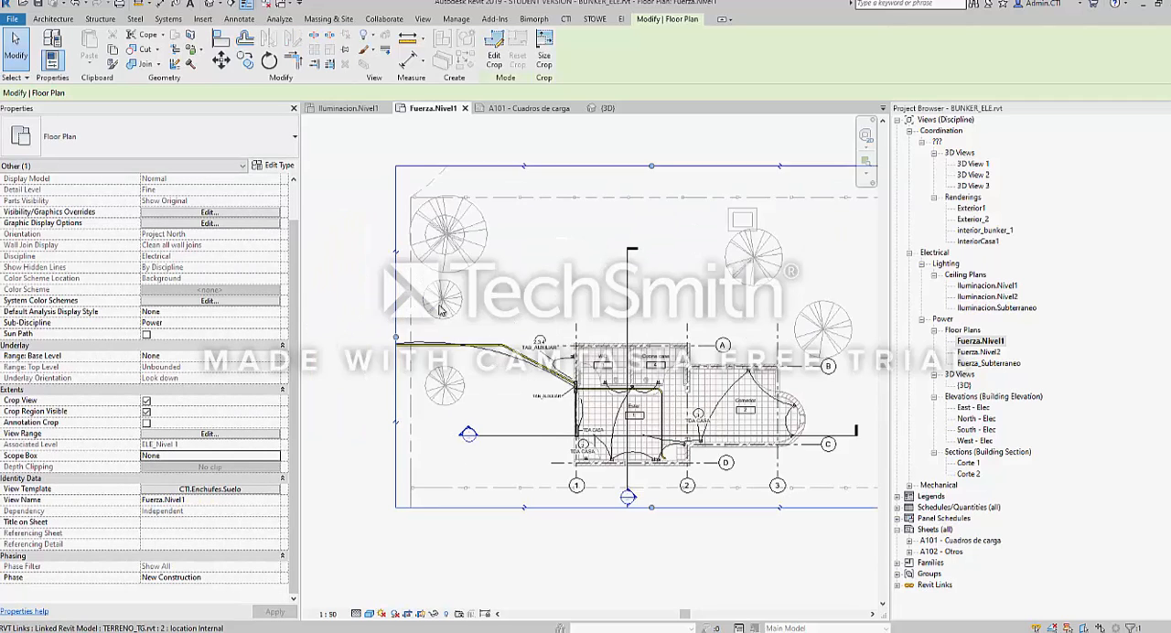
pyautogui.scroll(-2, 439, 311)
pyautogui.press('Escape')
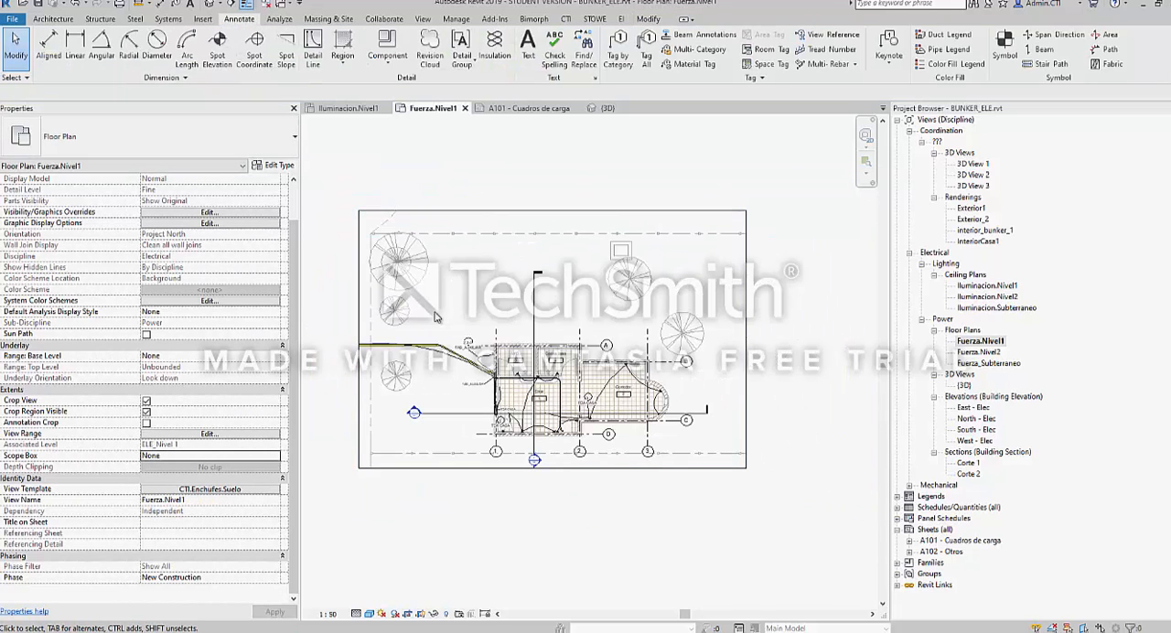
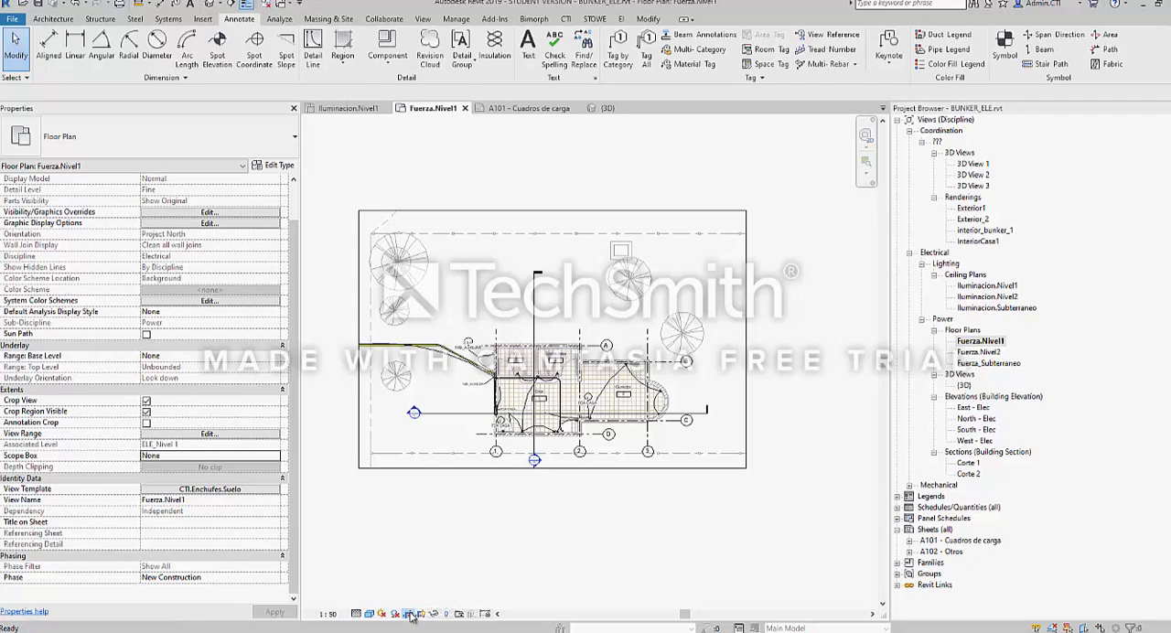
# Toggle the Fuerza.Nivel1 plan's Crop View and crop region visibility, leaving cropping off and the crop region shown
pyautogui.click(408, 614)
pyautogui.click(410, 615)
pyautogui.click(421, 615)
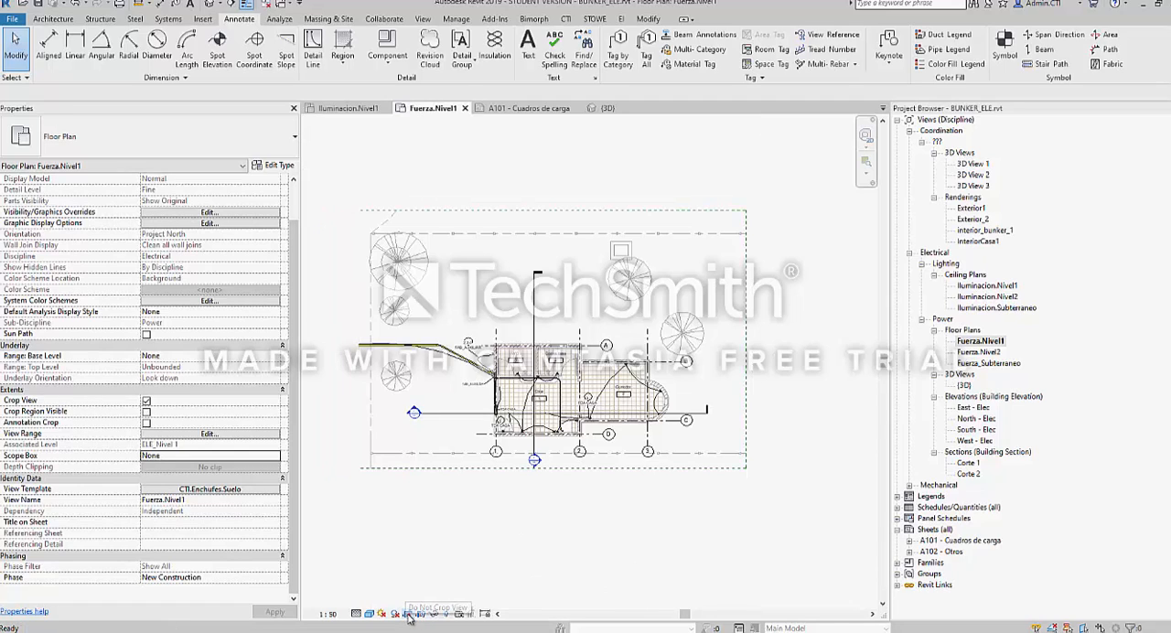
pyautogui.click(408, 613)
pyautogui.click(420, 615)
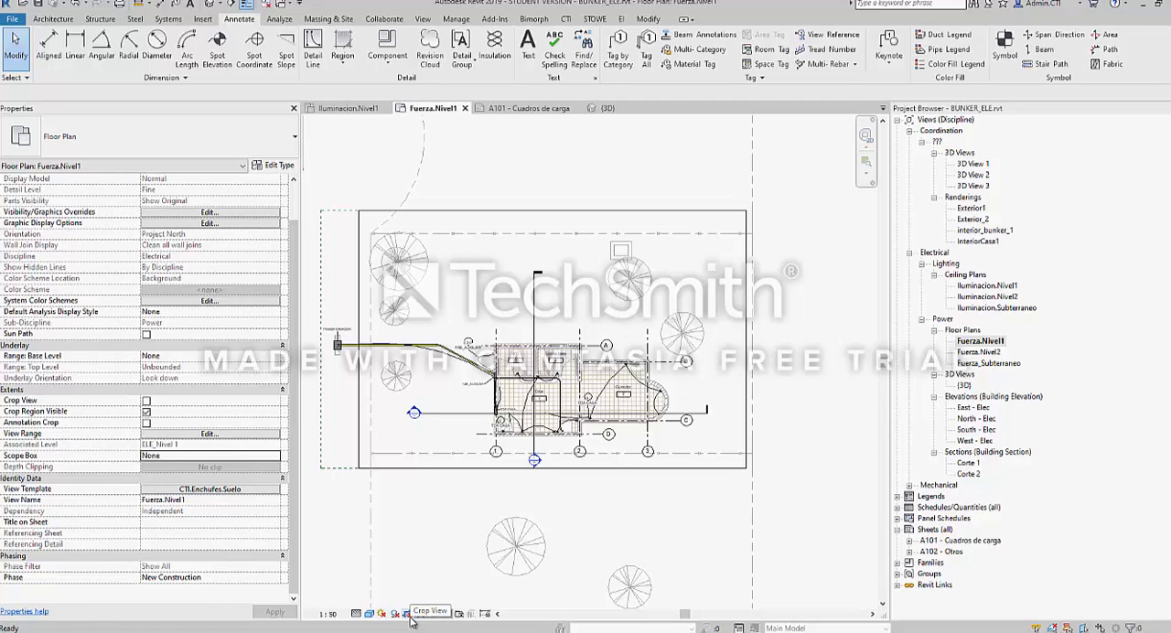
# Pull the crop region's upper edge down through the building near the Estar room, then turn Crop View back on
pyautogui.click(425, 472)
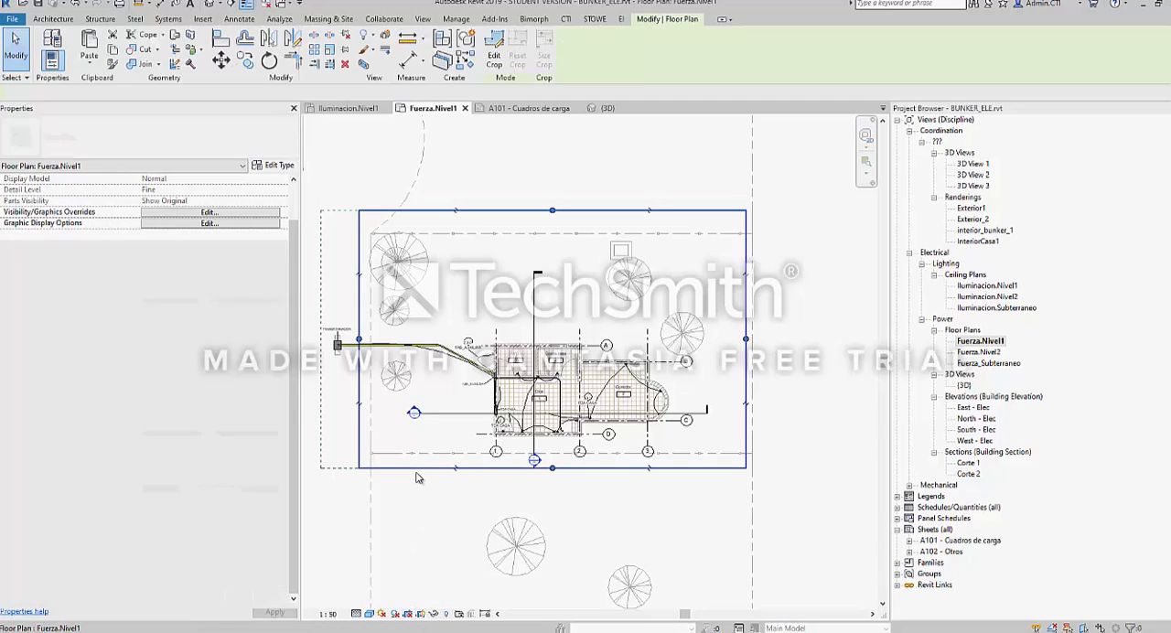
pyautogui.scroll(-2, 426, 473)
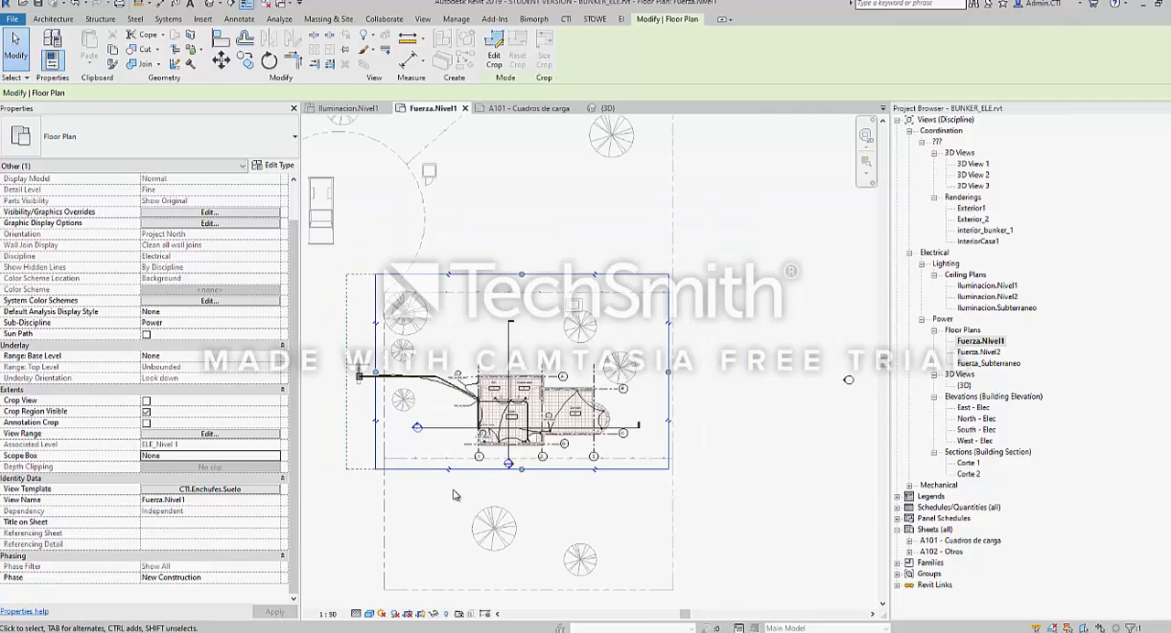
pyautogui.scroll(3, 436, 421)
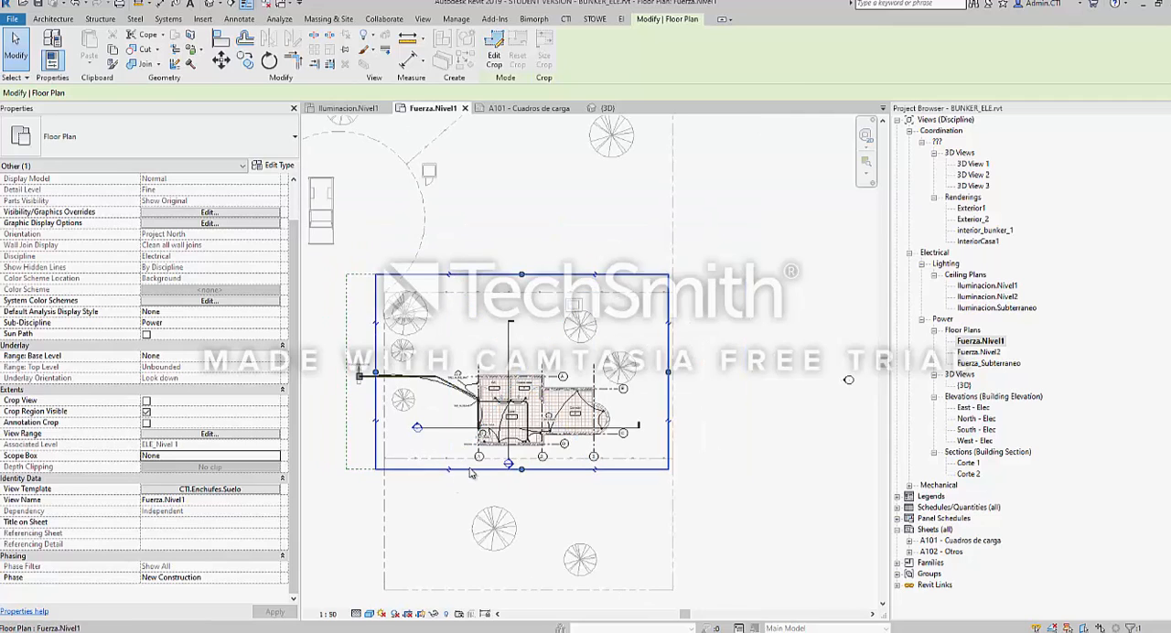
pyautogui.moveTo(436, 424); pyautogui.dragTo(440, 433, button='middle')
pyautogui.moveTo(574, 230); pyautogui.dragTo(578, 434)
pyautogui.moveTo(547, 457); pyautogui.dragTo(582, 400, button='middle')
pyautogui.scroll(2, 582, 400)
pyautogui.click(432, 426)
pyautogui.scroll(-1, 423, 405)
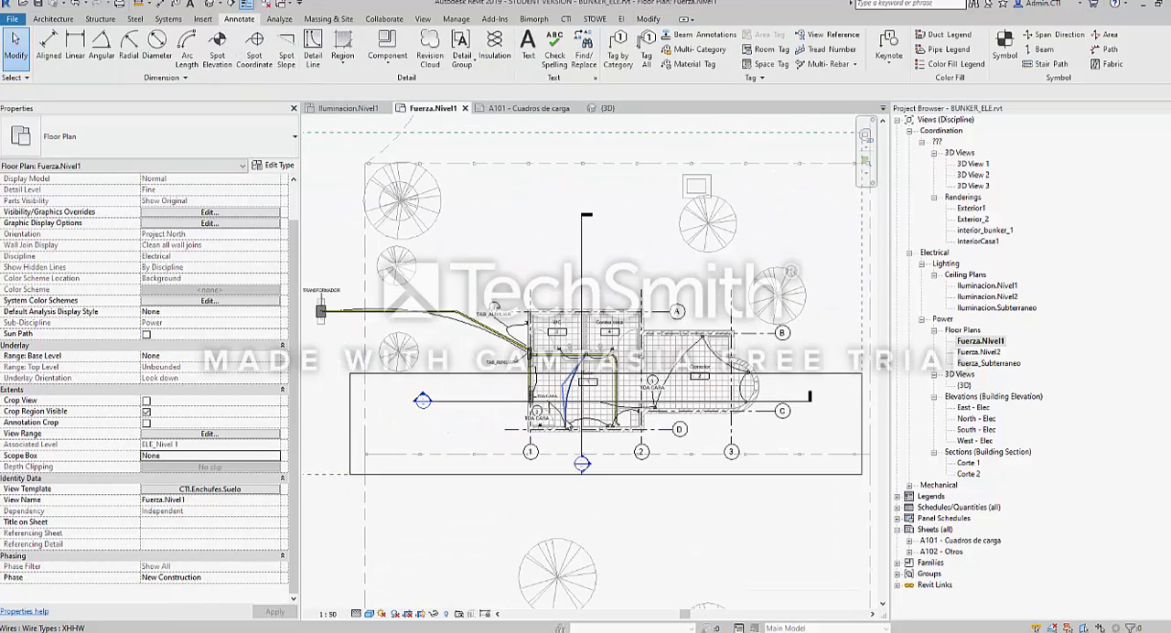
pyautogui.click(407, 614)
# Delete the TAB_AUXILIAR wire tag left floating outside the cropped part of the plan
pyautogui.scroll(2, 569, 399)
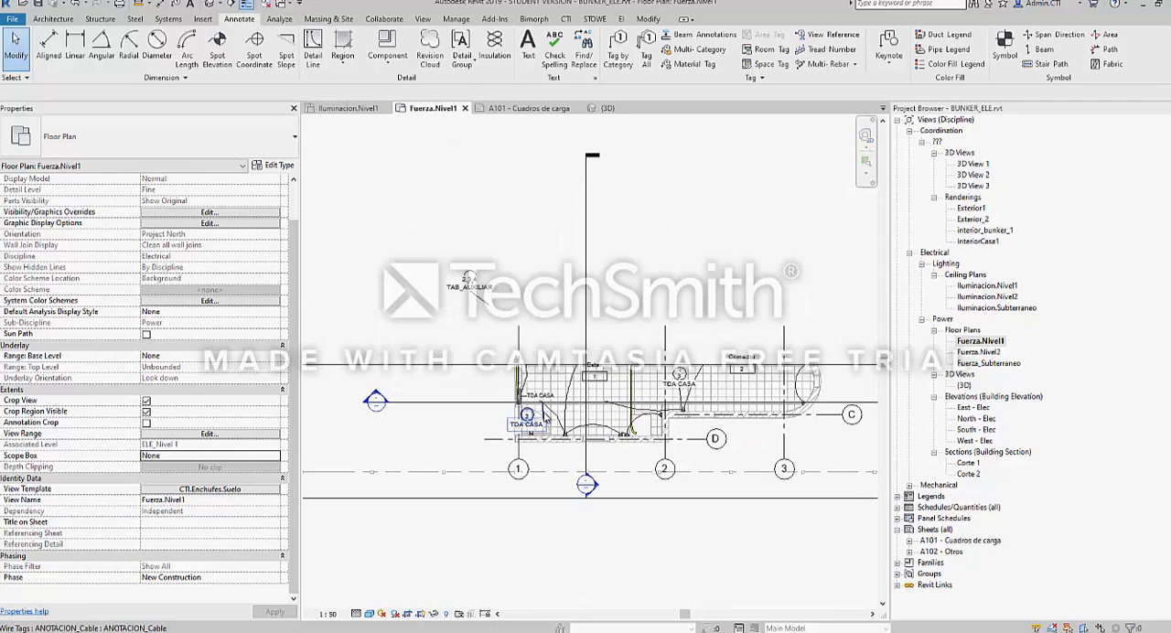
pyautogui.click(473, 291)
pyautogui.press('Delete')
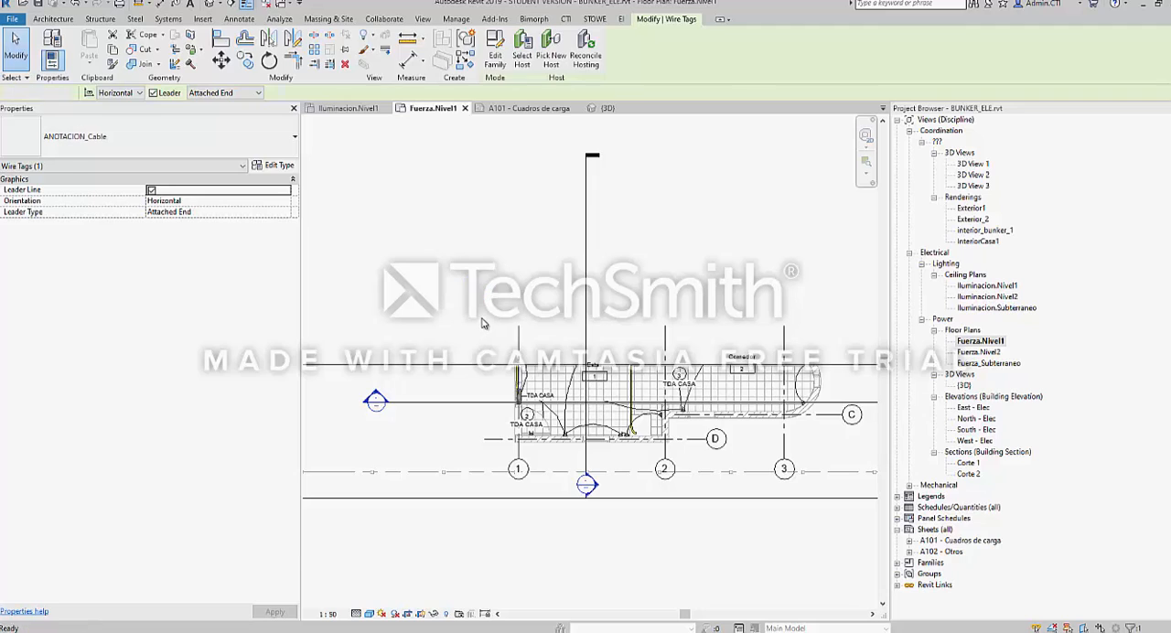
pyautogui.scroll(-2, 485, 318)
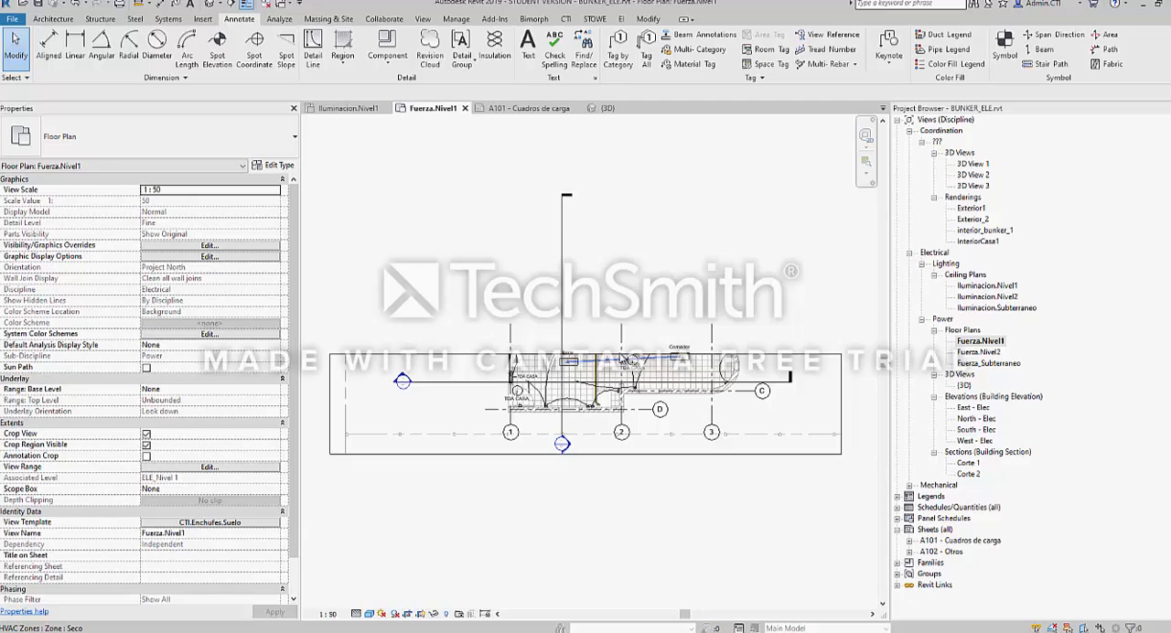
# Hide the plan's crop region boundary, then show it again
pyautogui.moveTo(607, 400); pyautogui.dragTo(606, 381, button='middle')
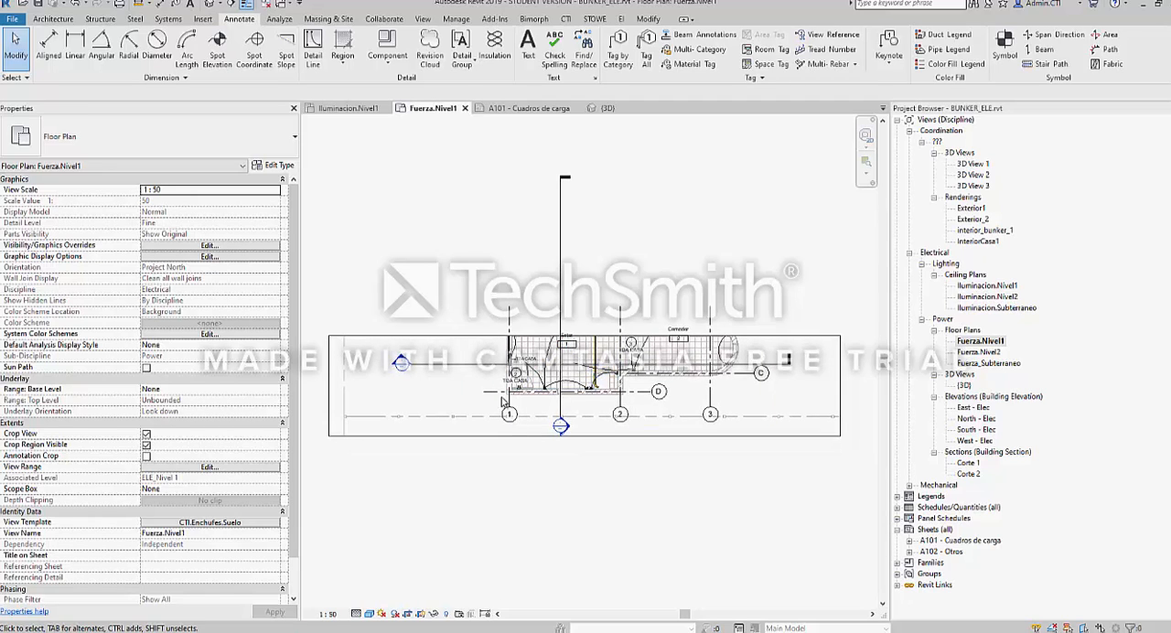
pyautogui.click(503, 435)
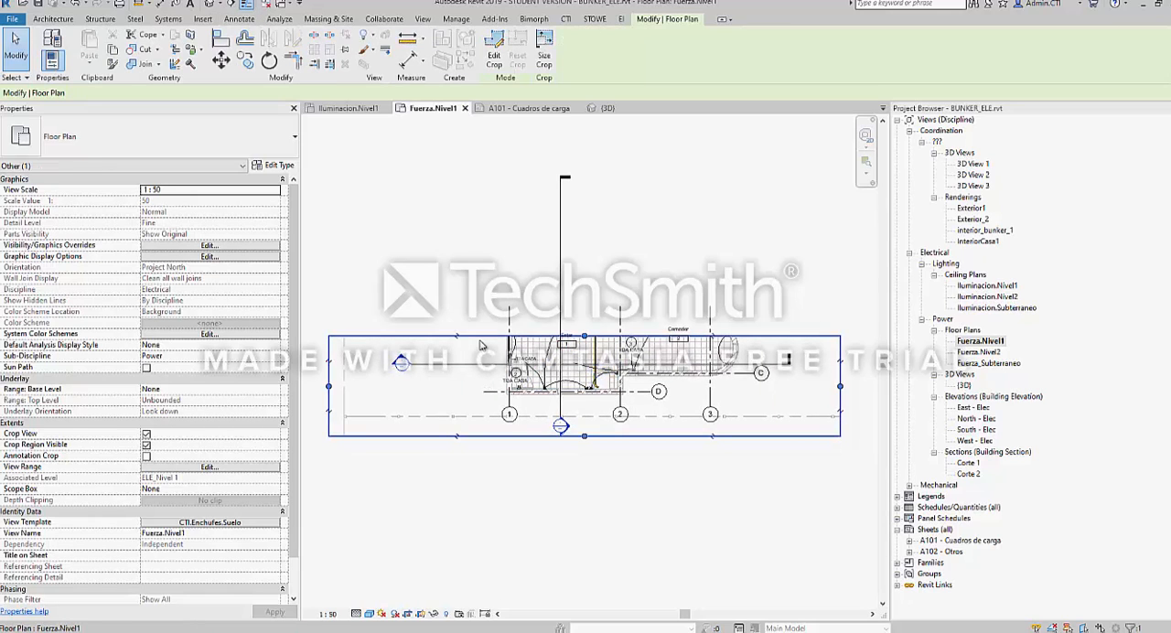
pyautogui.click(421, 615)
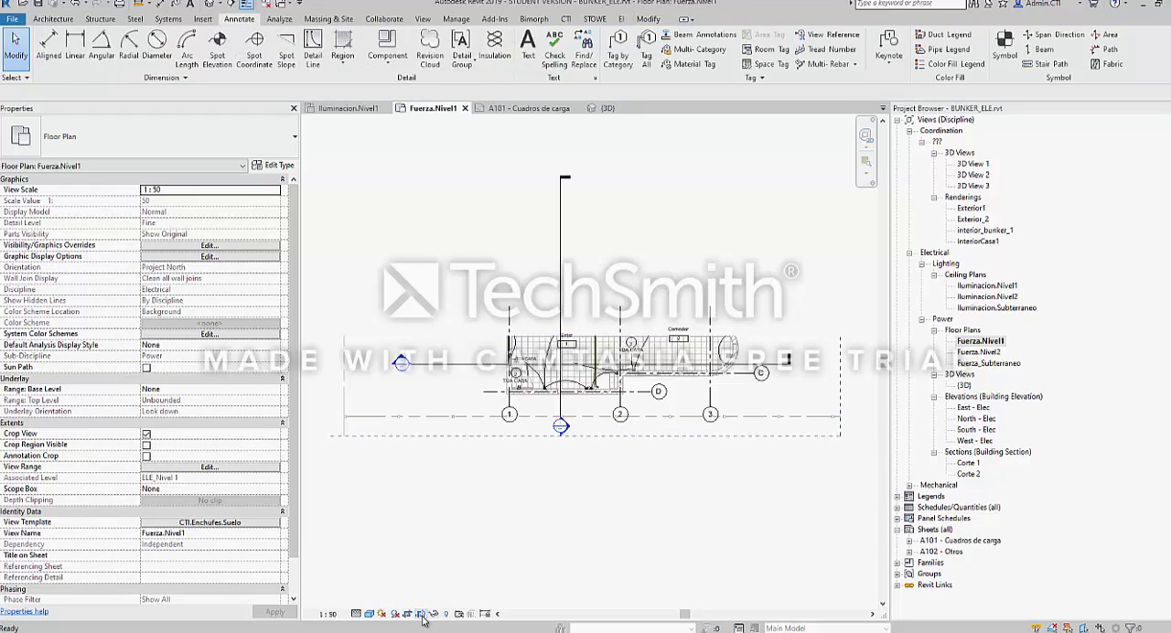
pyautogui.click(423, 615)
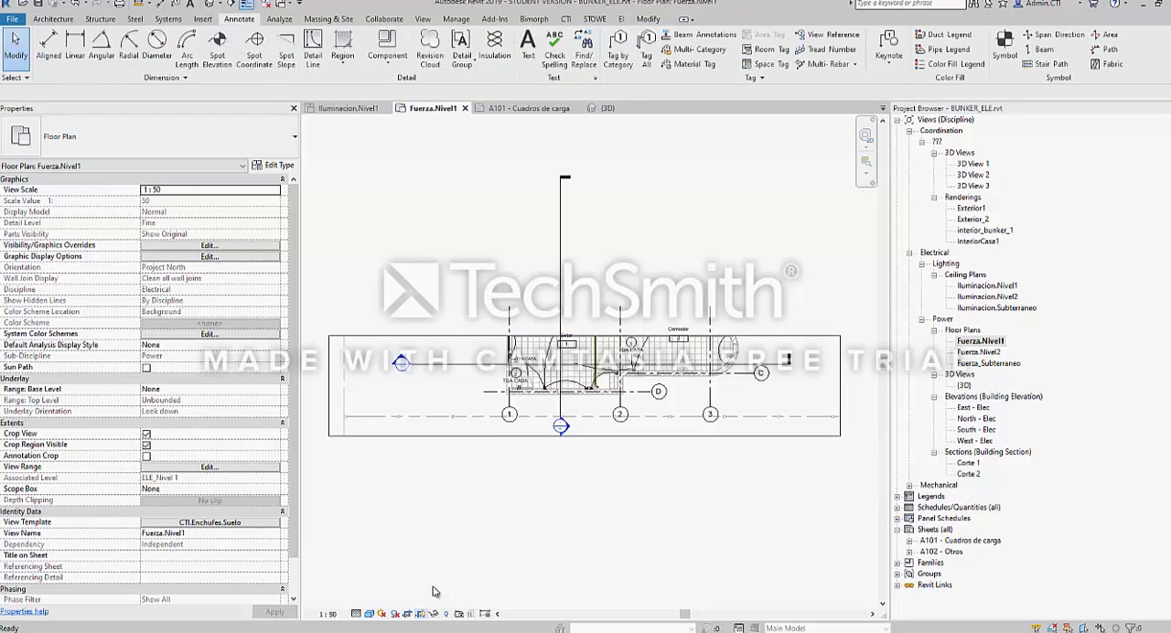
# Pull the crop region's left edge in to just outside grid 1, then hide the boundary and examine the cropped plan
pyautogui.click(327, 388)
pyautogui.moveTo(328, 387); pyautogui.dragTo(497, 387)
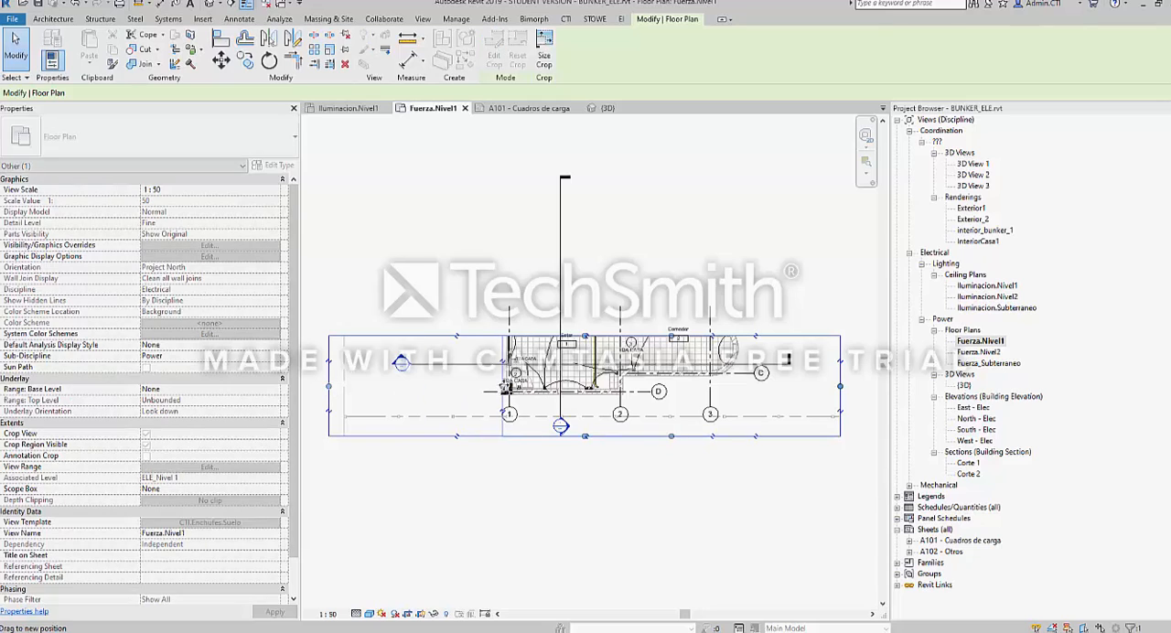
pyautogui.click(422, 615)
pyautogui.scroll(5, 596, 470)
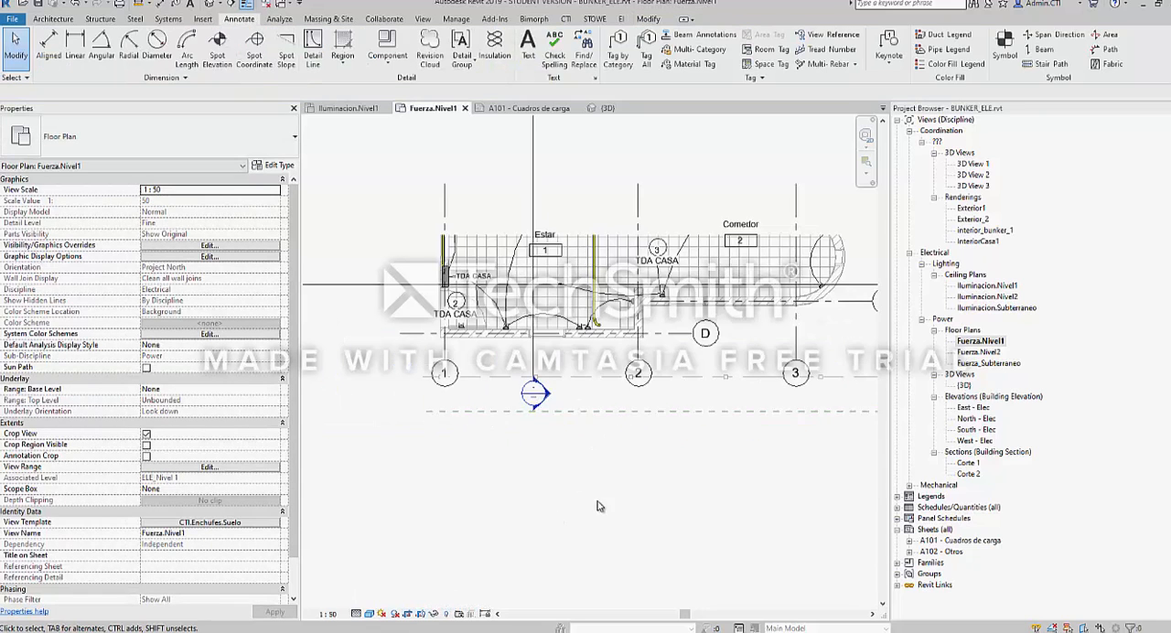
pyautogui.scroll(-6, 491, 314)
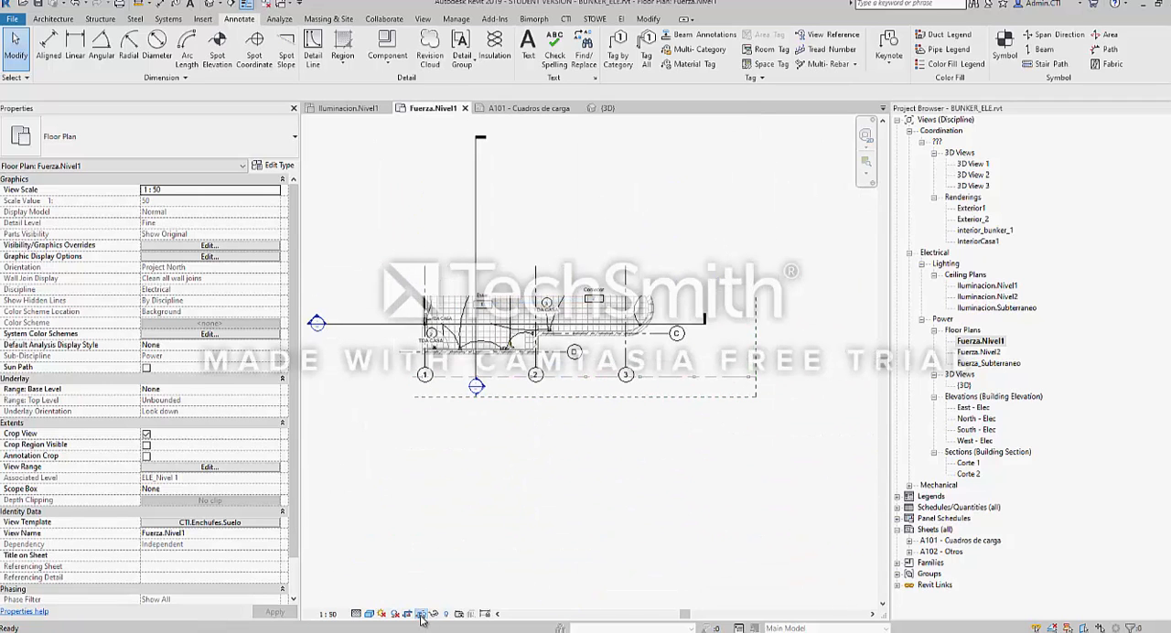
# Show the plan's crop region again and stretch its upper and left edges outward around the whole building and conduit run
pyautogui.click(420, 613)
pyautogui.scroll(-2, 570, 510)
pyautogui.click(571, 366)
pyautogui.moveTo(572, 366); pyautogui.dragTo(567, 253)
pyautogui.moveTo(466, 338); pyautogui.dragTo(361, 340)
pyautogui.click(554, 227)
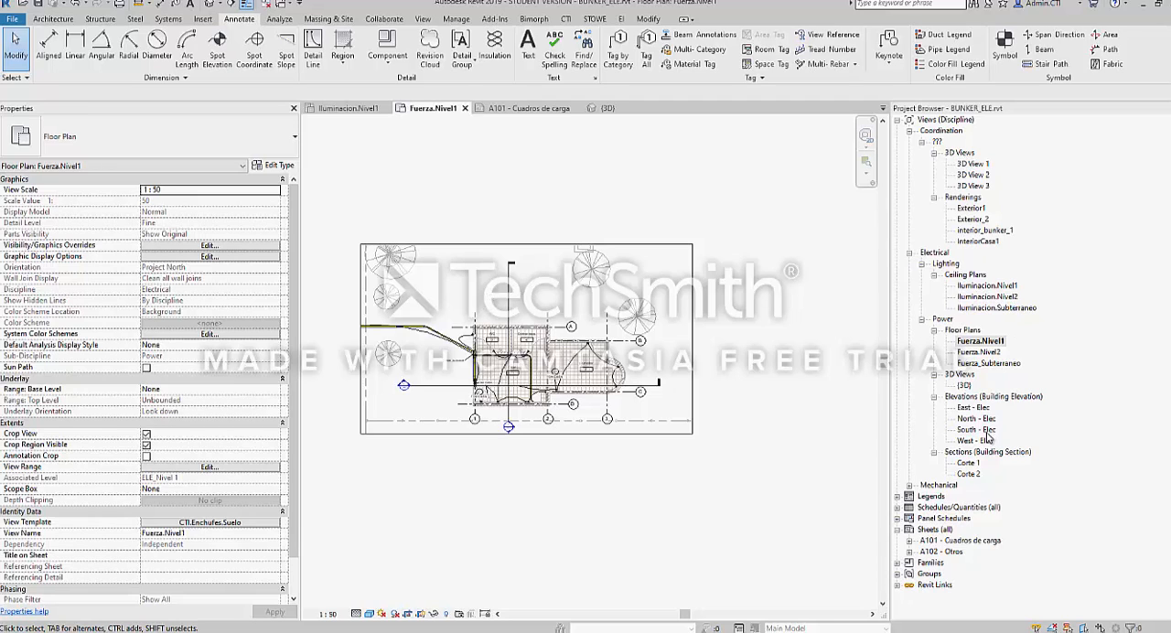
# Open the East - Elec elevation, turn on its Crop View and show and select its crop region
pyautogui.doubleClick(973, 407)
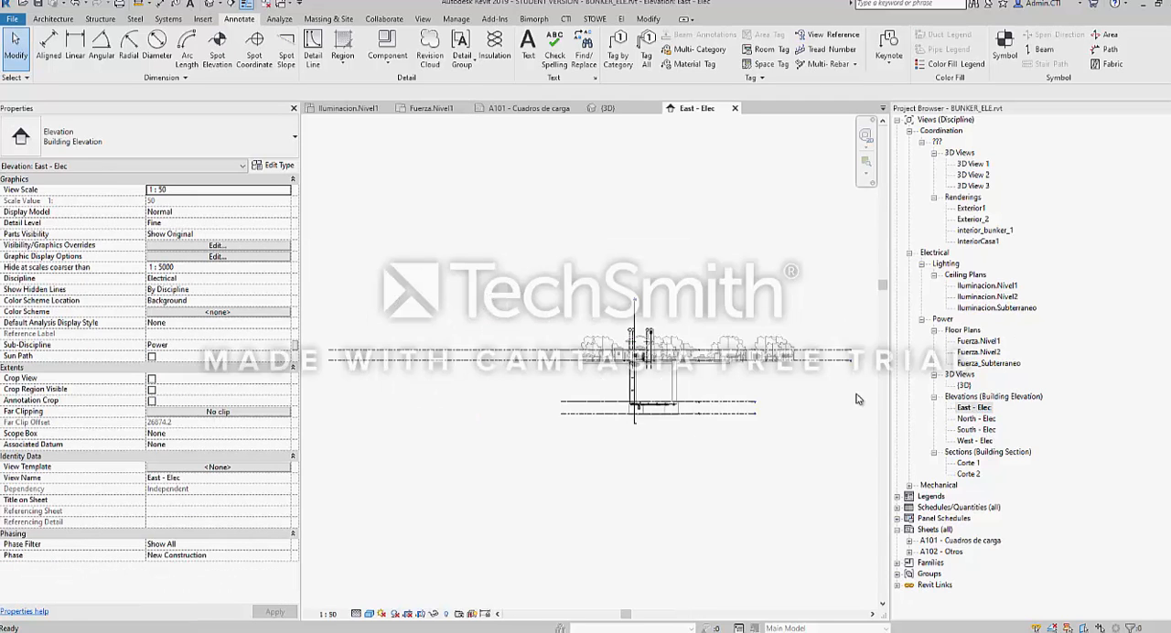
pyautogui.moveTo(505, 381); pyautogui.dragTo(403, 392, button='middle')
pyautogui.click(408, 613)
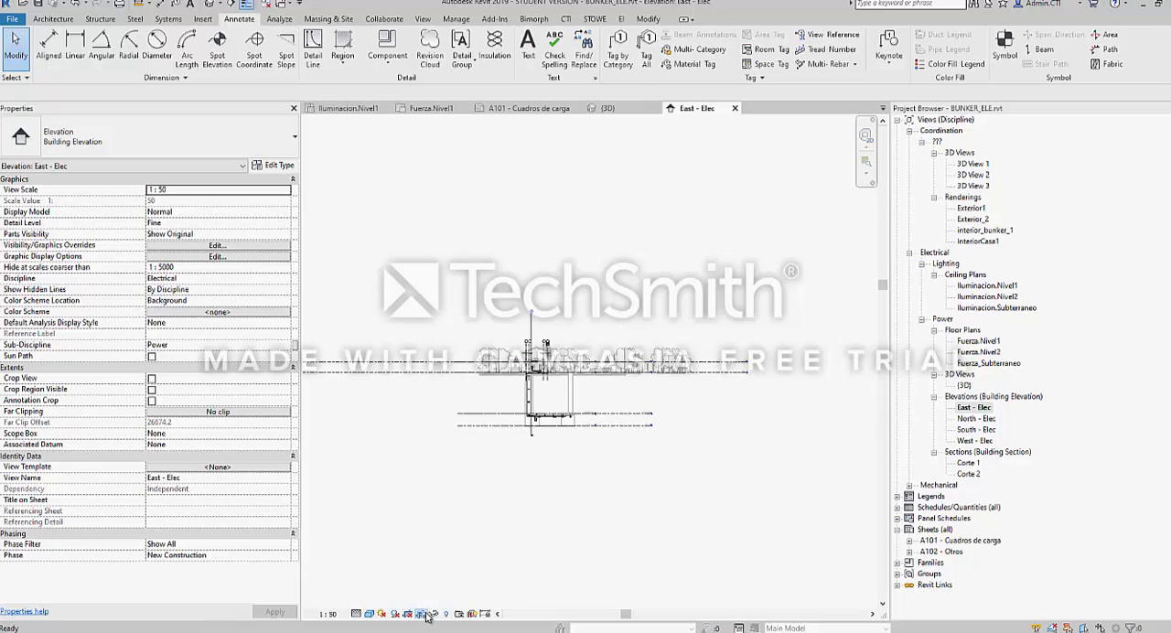
pyautogui.click(423, 613)
pyautogui.scroll(-2, 564, 439)
pyautogui.click(564, 443)
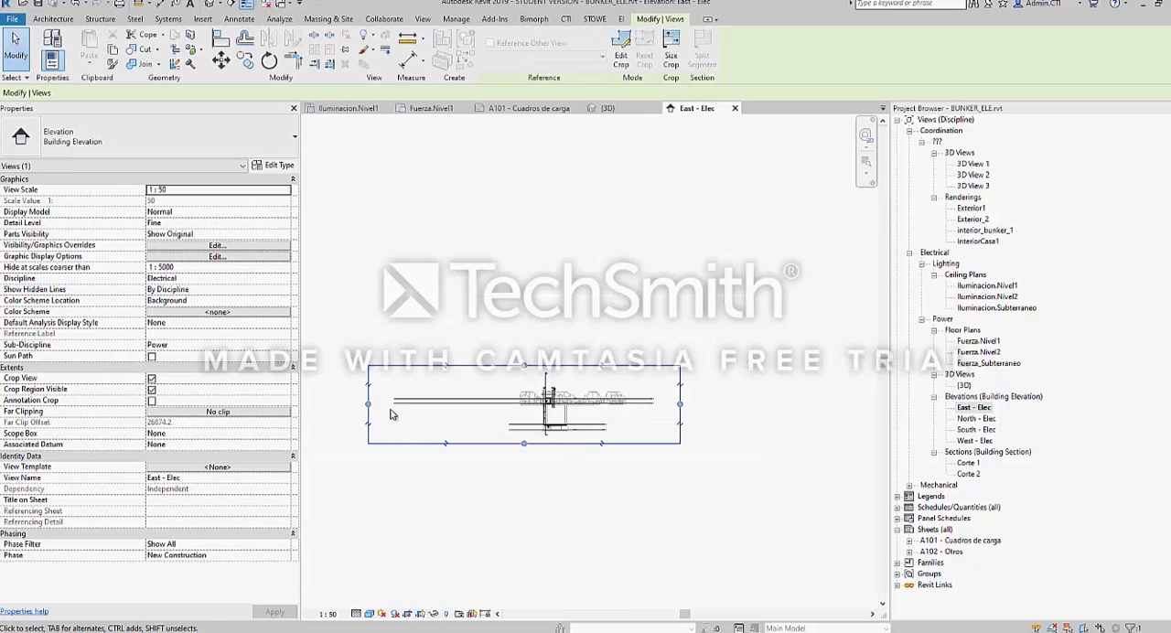
# Pull the elevation's crop region in at its left and right edges and examine the level lines and trees inside it
pyautogui.moveTo(369, 404); pyautogui.dragTo(530, 407)
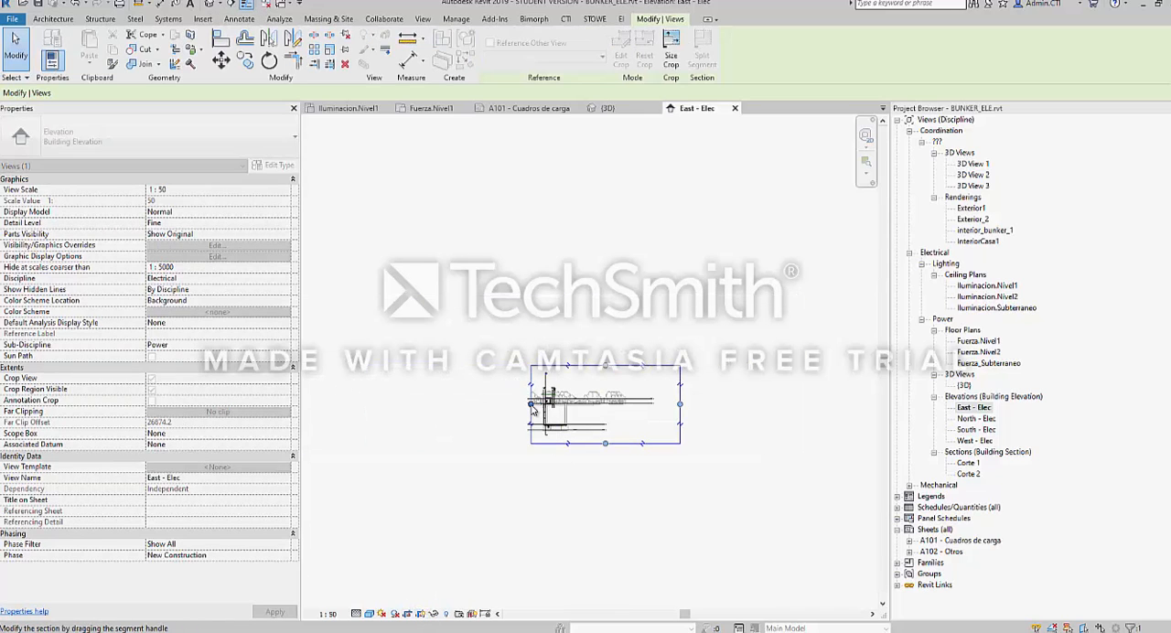
pyautogui.scroll(2, 611, 406)
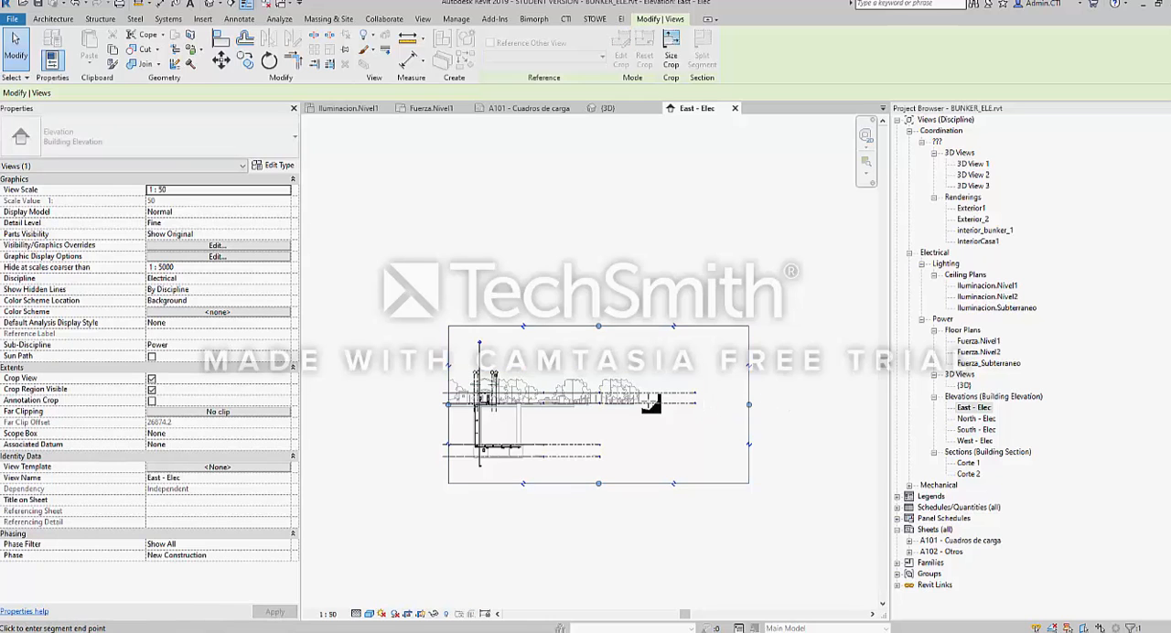
pyautogui.moveTo(752, 408); pyautogui.dragTo(685, 408)
pyautogui.scroll(2, 577, 415)
pyautogui.scroll(4, 541, 412)
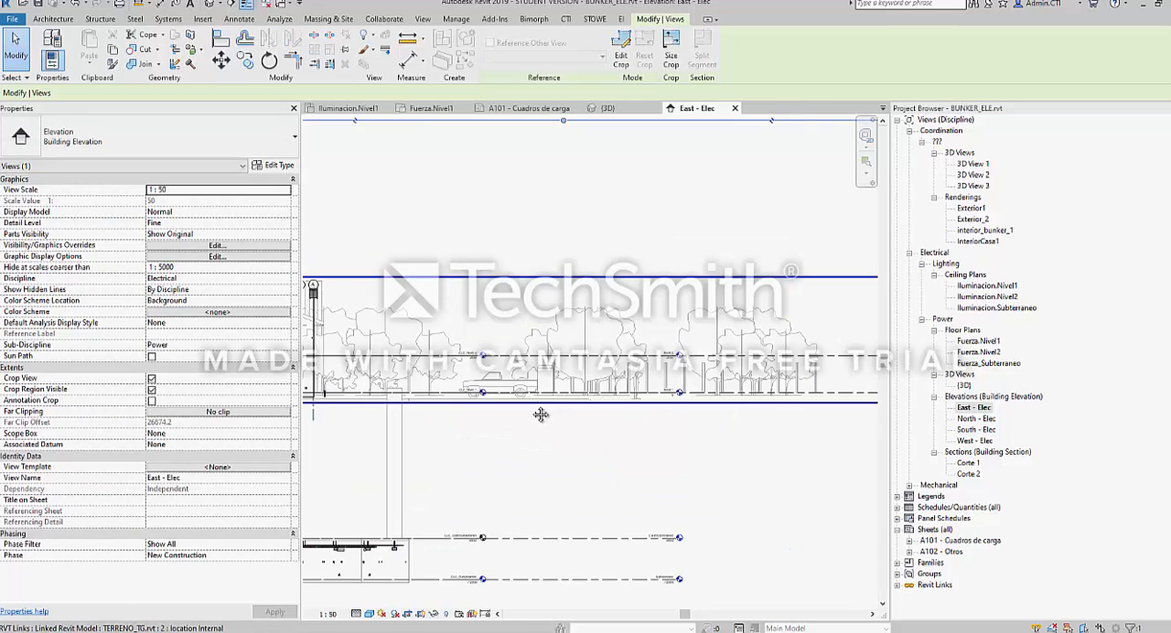
pyautogui.moveTo(541, 412); pyautogui.dragTo(611, 406, button='middle')
pyautogui.scroll(-3, 602, 405)
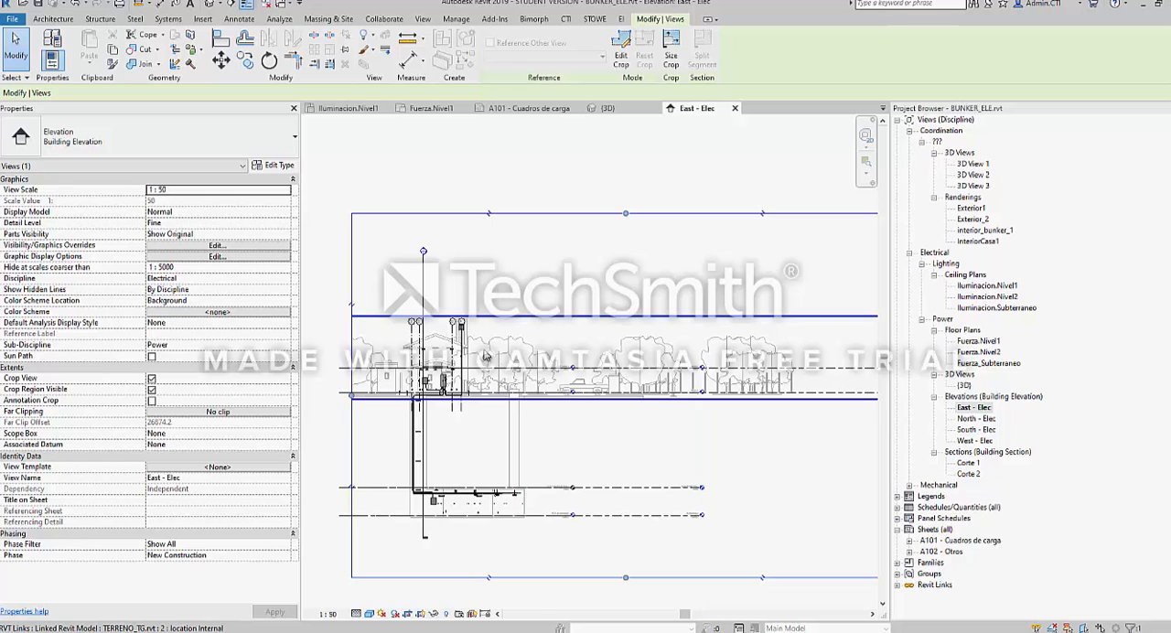
pyautogui.scroll(5, 729, 356)
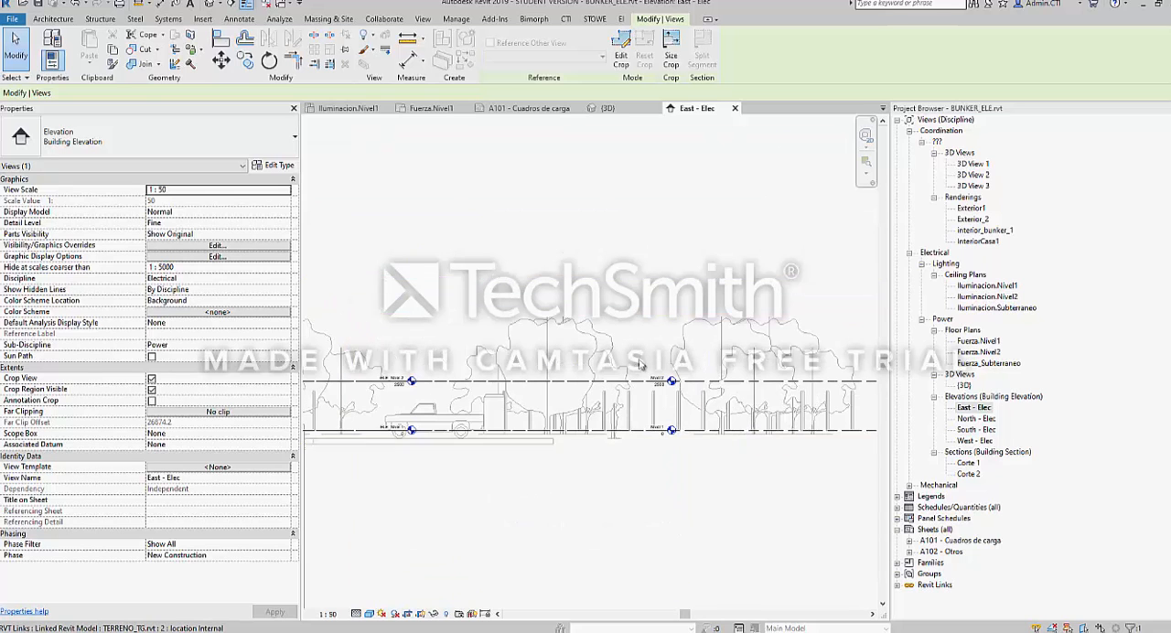
pyautogui.scroll(-4, 490, 370)
pyautogui.scroll(-4, 490, 373)
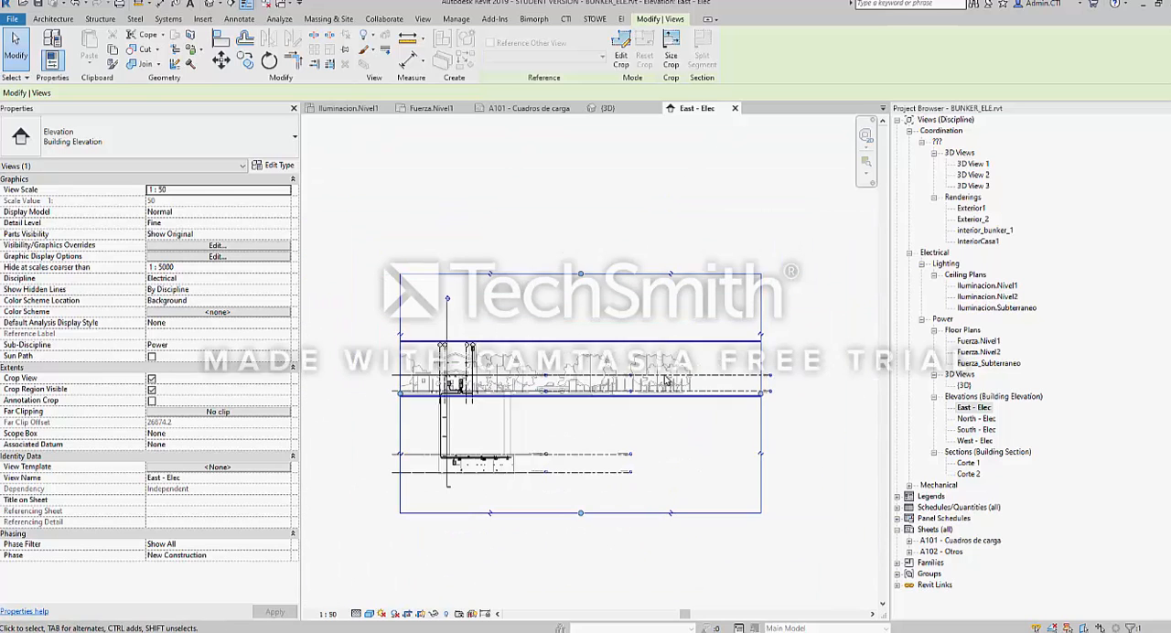
# Tighten the elevation's crop region on all sides around the above-ground house and hide its boundary
pyautogui.moveTo(756, 395); pyautogui.dragTo(489, 395)
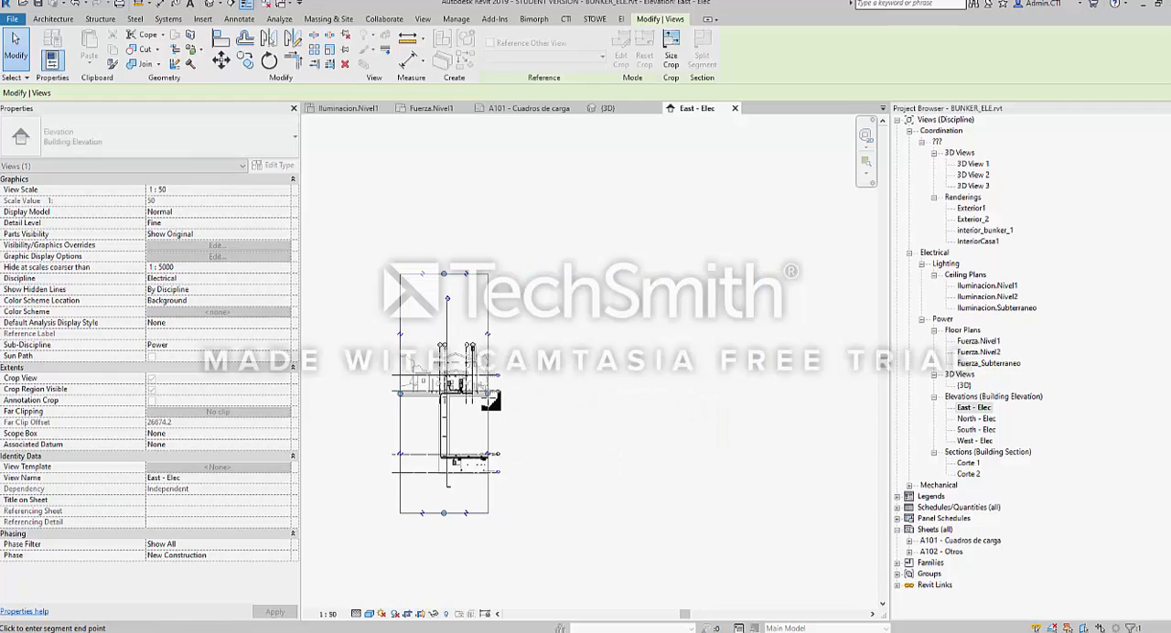
pyautogui.moveTo(403, 394); pyautogui.dragTo(423, 395)
pyautogui.scroll(3, 463, 402)
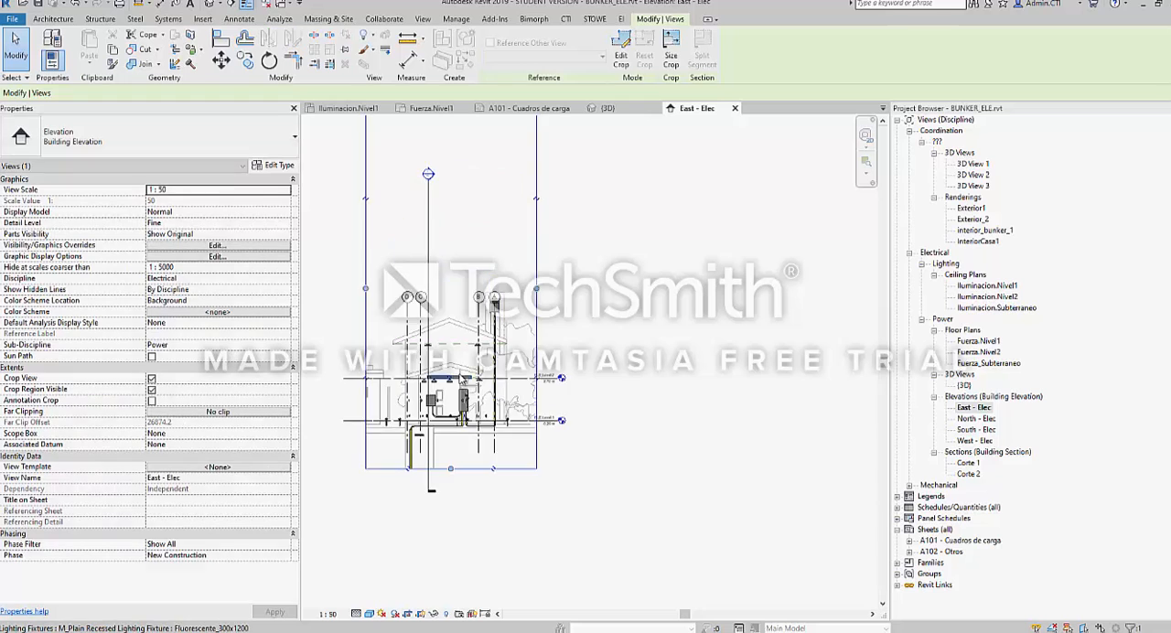
pyautogui.scroll(2, 464, 398)
pyautogui.scroll(-5, 412, 439)
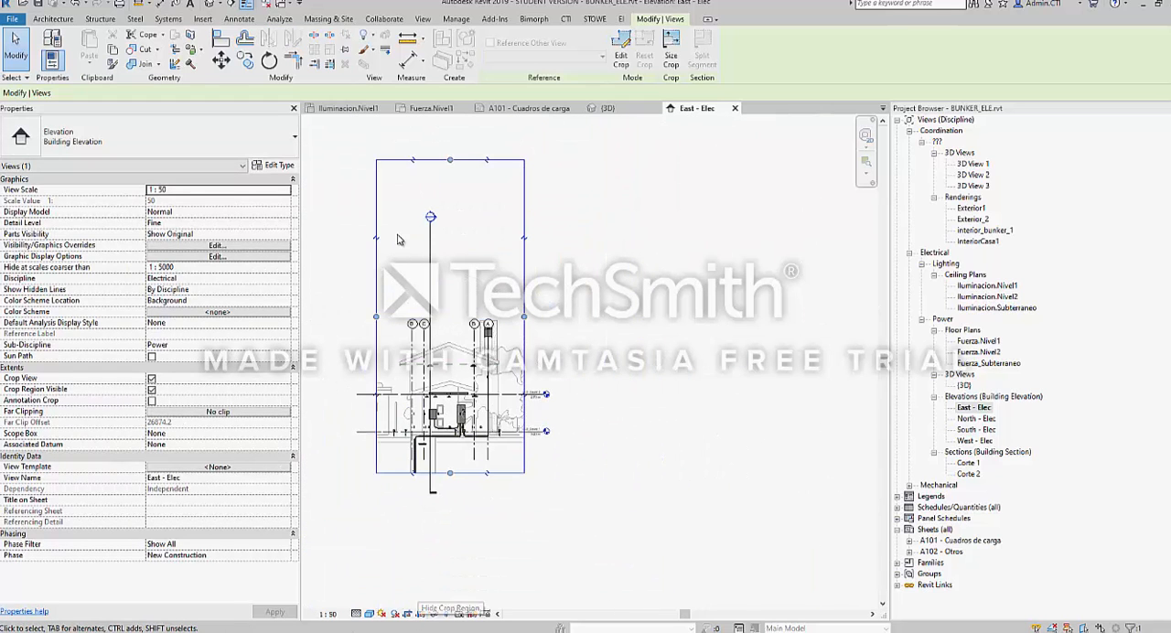
pyautogui.moveTo(450, 161); pyautogui.dragTo(450, 347)
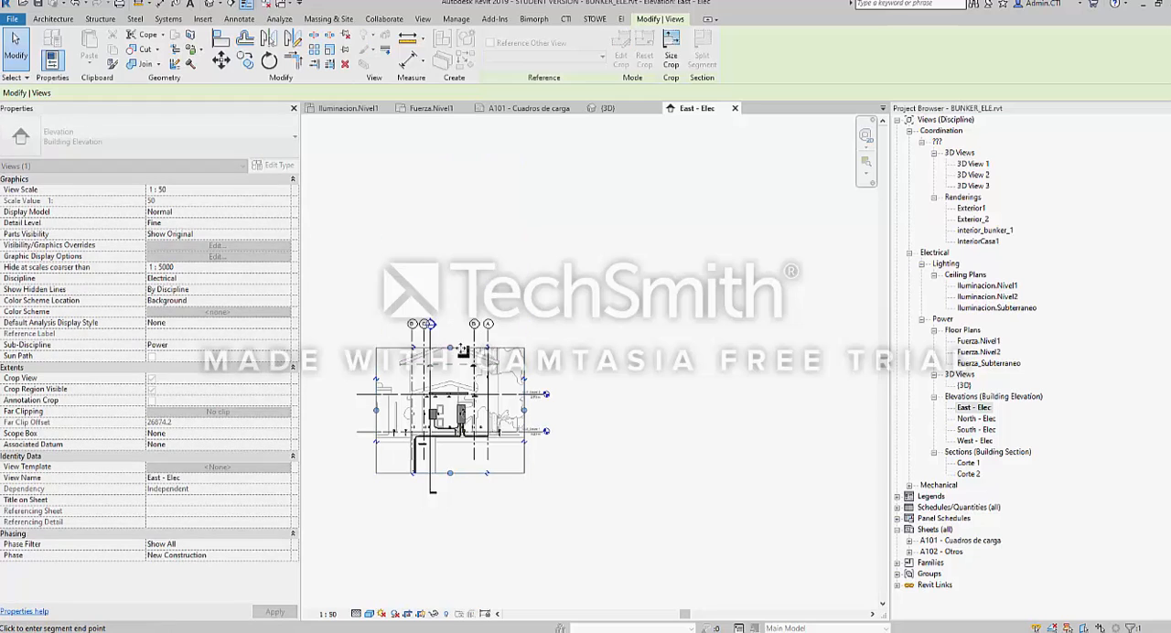
pyautogui.click(406, 584)
pyautogui.scroll(3, 416, 375)
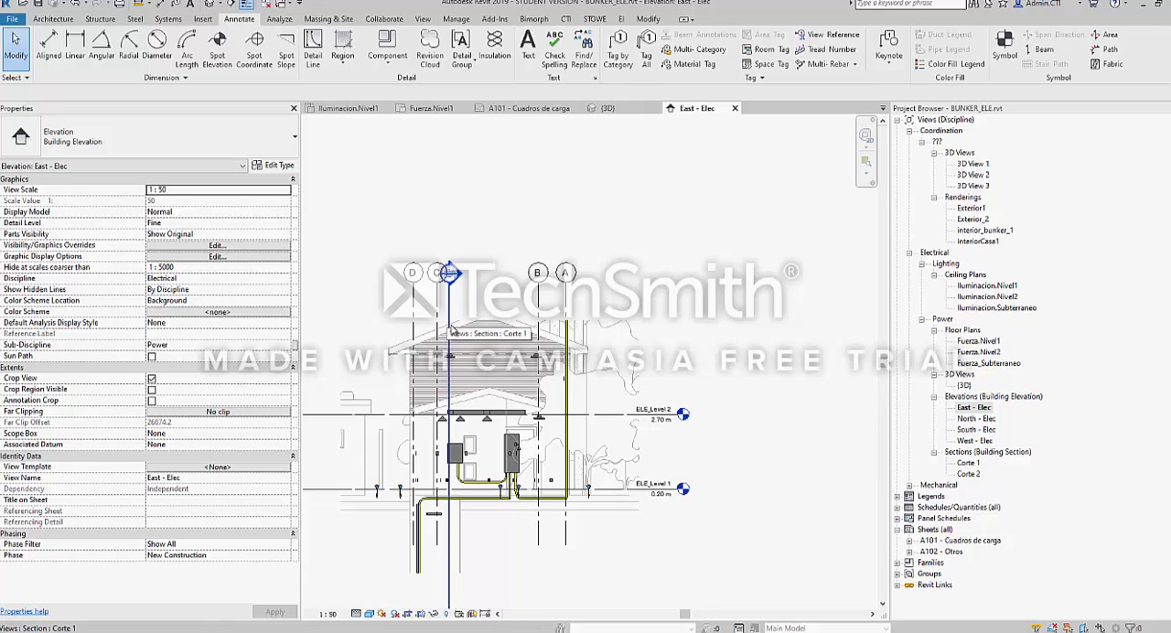
pyautogui.moveTo(516, 443); pyautogui.dragTo(572, 426, button='middle')
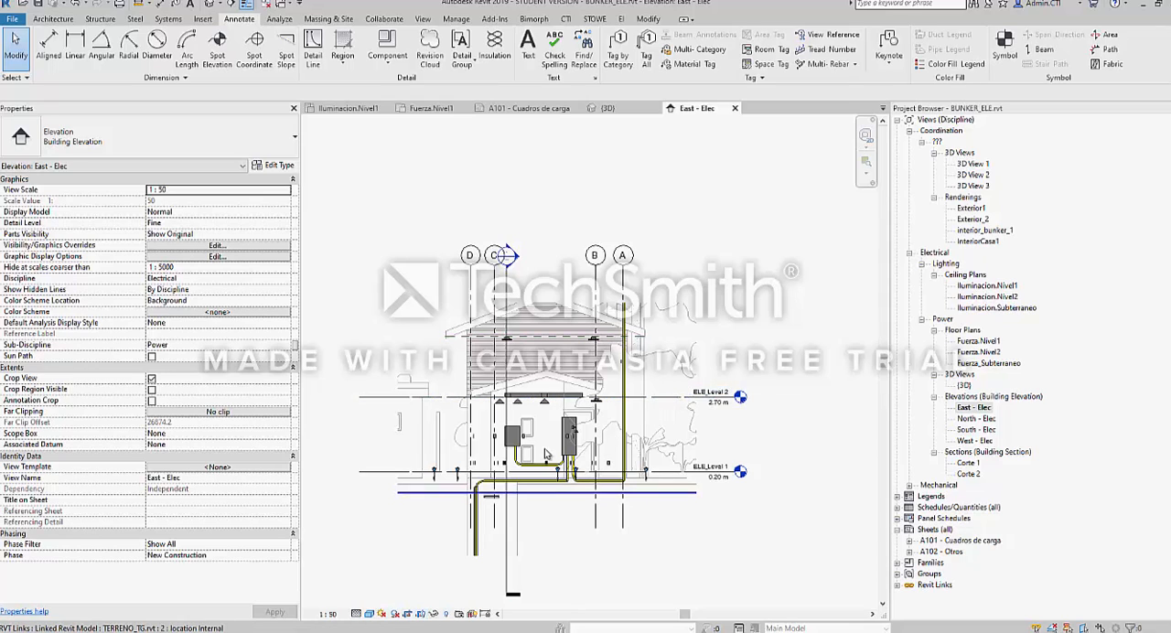
# Turn off Crop View in the East - Elec elevation and examine the level heads at the ends of the level lines
pyautogui.scroll(-6, 544, 430)
pyautogui.click(409, 615)
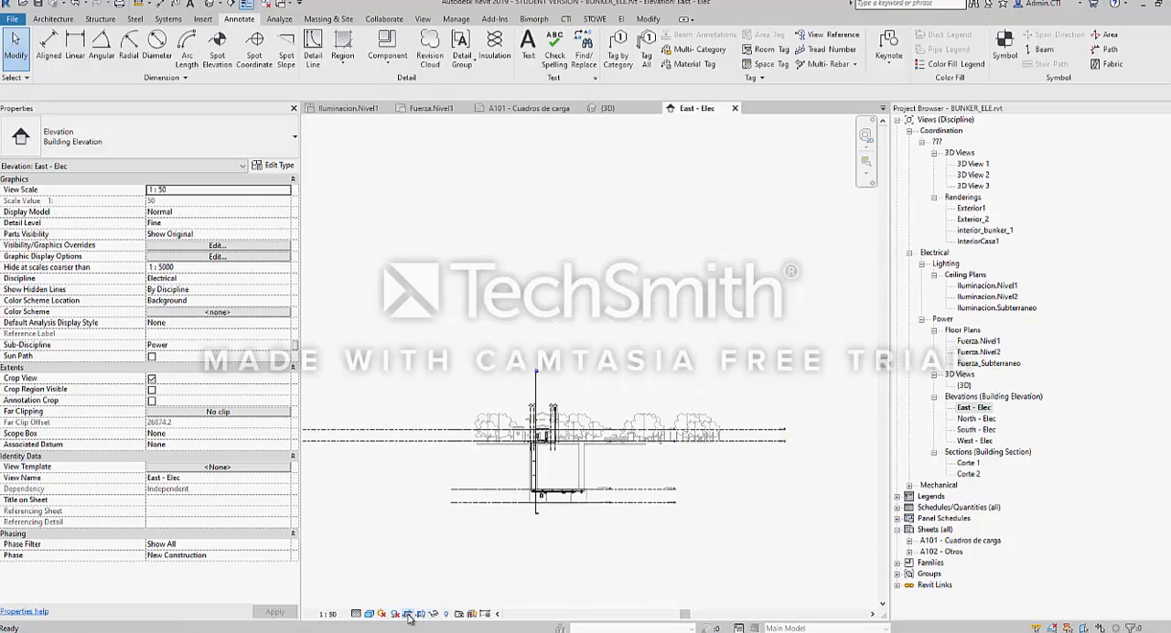
pyautogui.scroll(5, 750, 425)
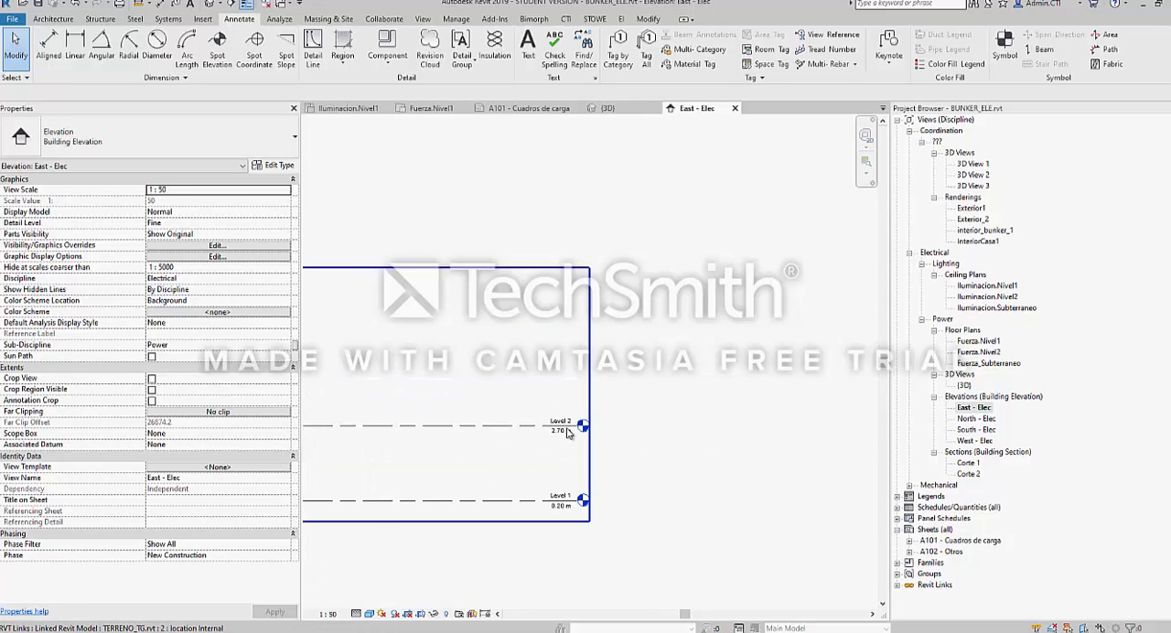
pyautogui.scroll(-4, 556, 430)
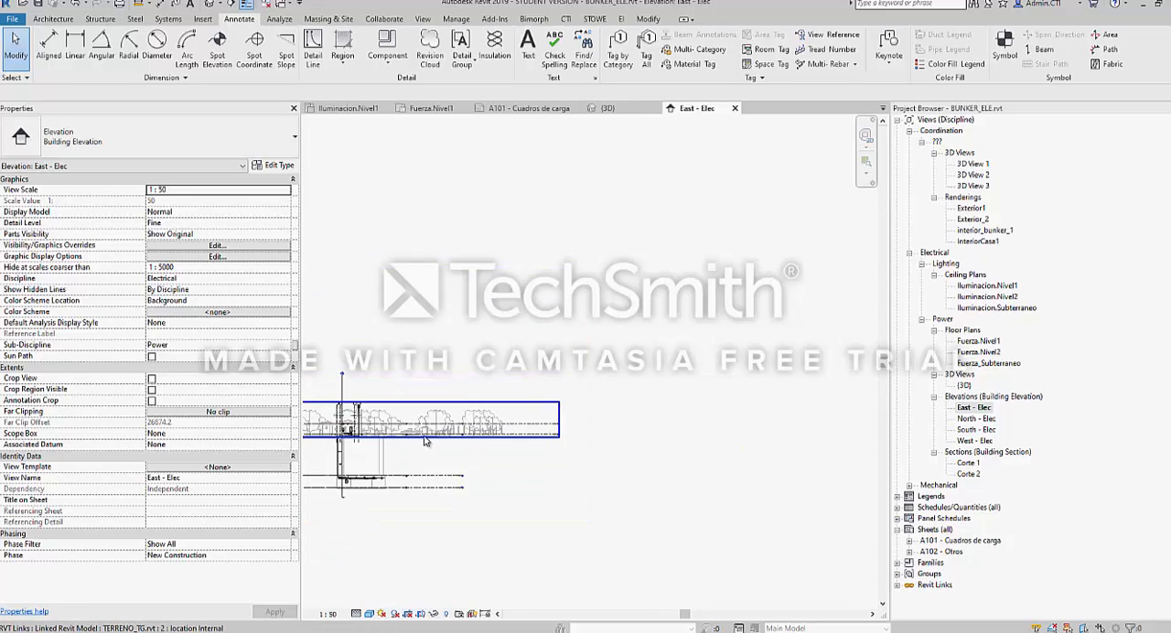
# Toggle Crop View on and off in the East - Elec elevation to compare the level lines, leaving it turned on
pyautogui.click(407, 616)
pyautogui.scroll(4, 518, 437)
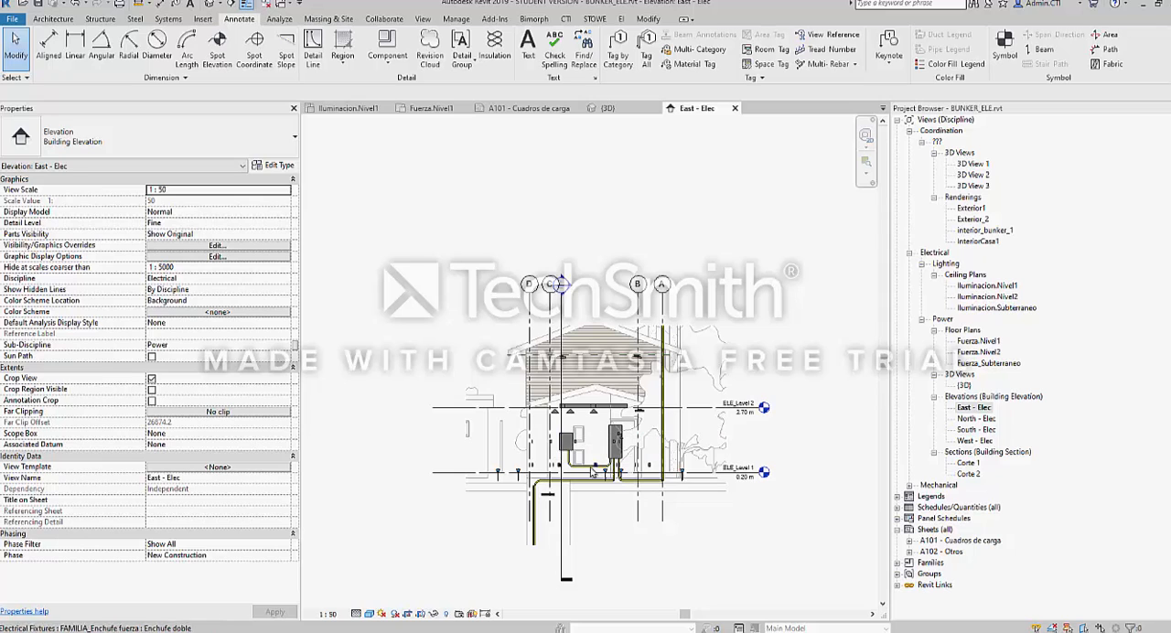
pyautogui.click(408, 612)
pyautogui.scroll(-5, 563, 377)
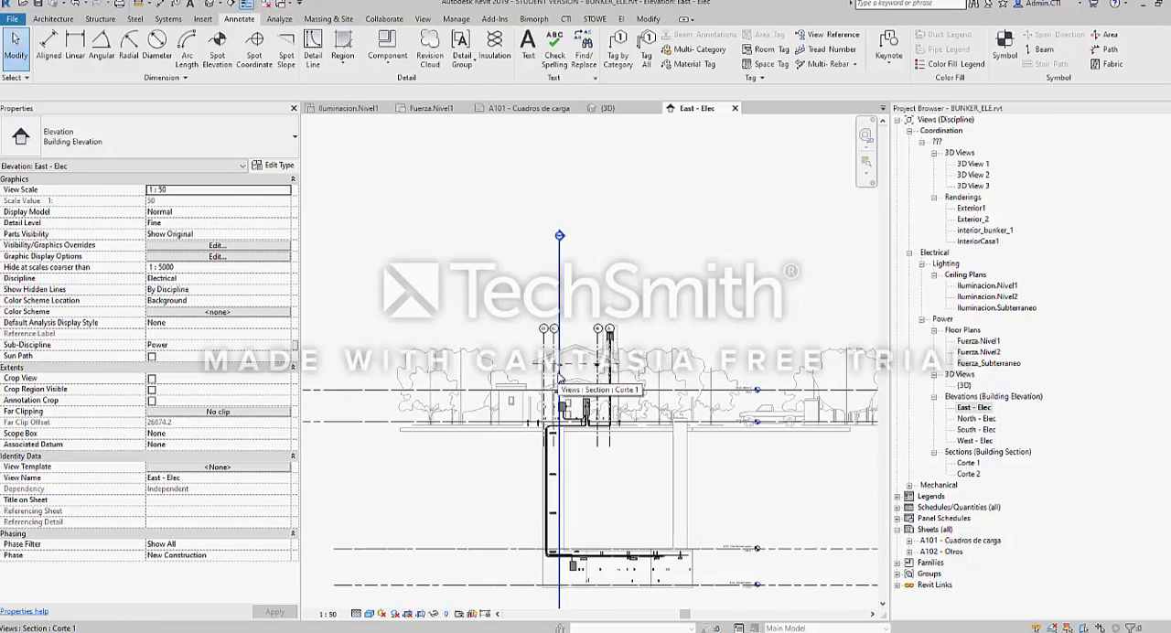
pyautogui.scroll(5, 619, 393)
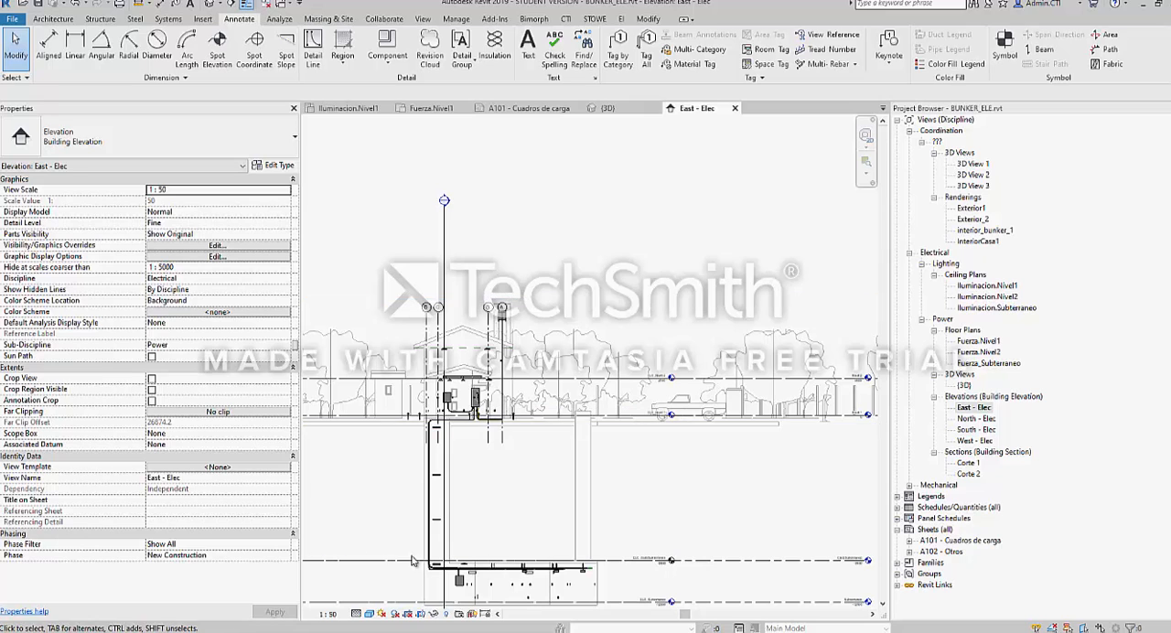
pyautogui.click(412, 614)
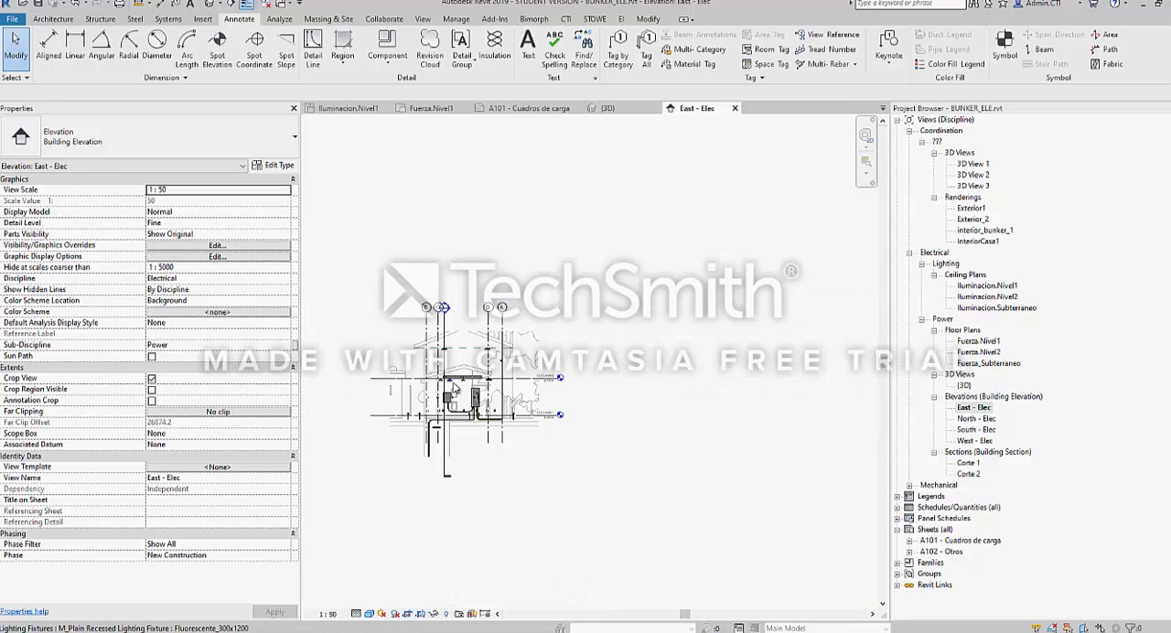
# Go through the Iluminacion.Nivel1 ceiling plan to the {3D} view and look closer at the electrical model
pyautogui.hotkey('ctrl', 'Tab')
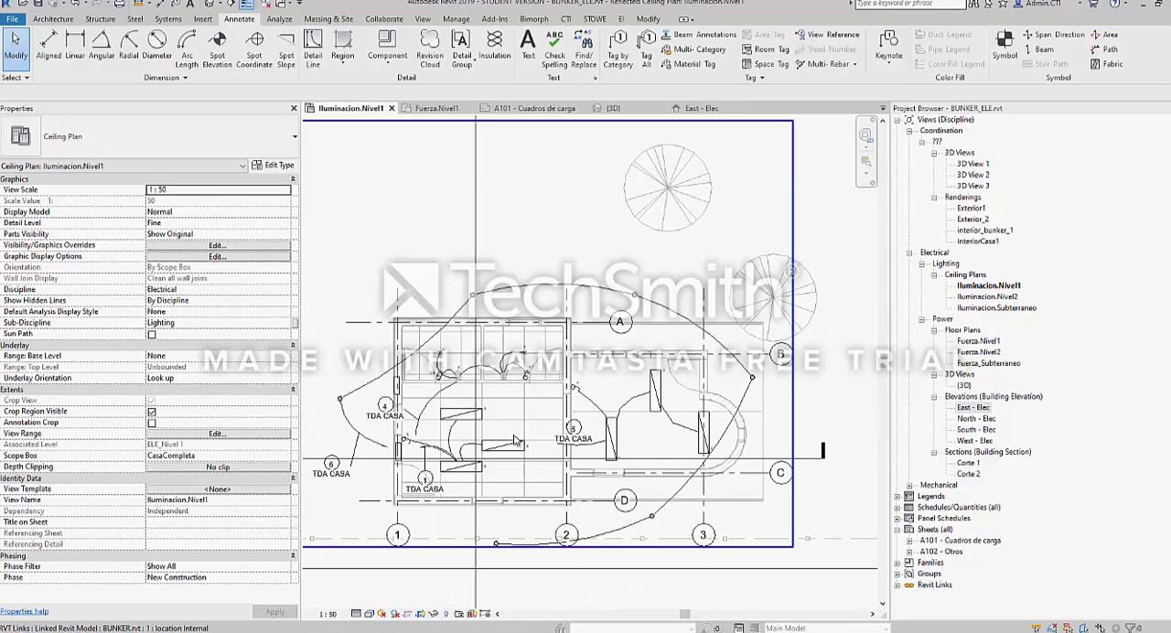
pyautogui.moveTo(531, 526); pyautogui.dragTo(531, 497, button='middle')
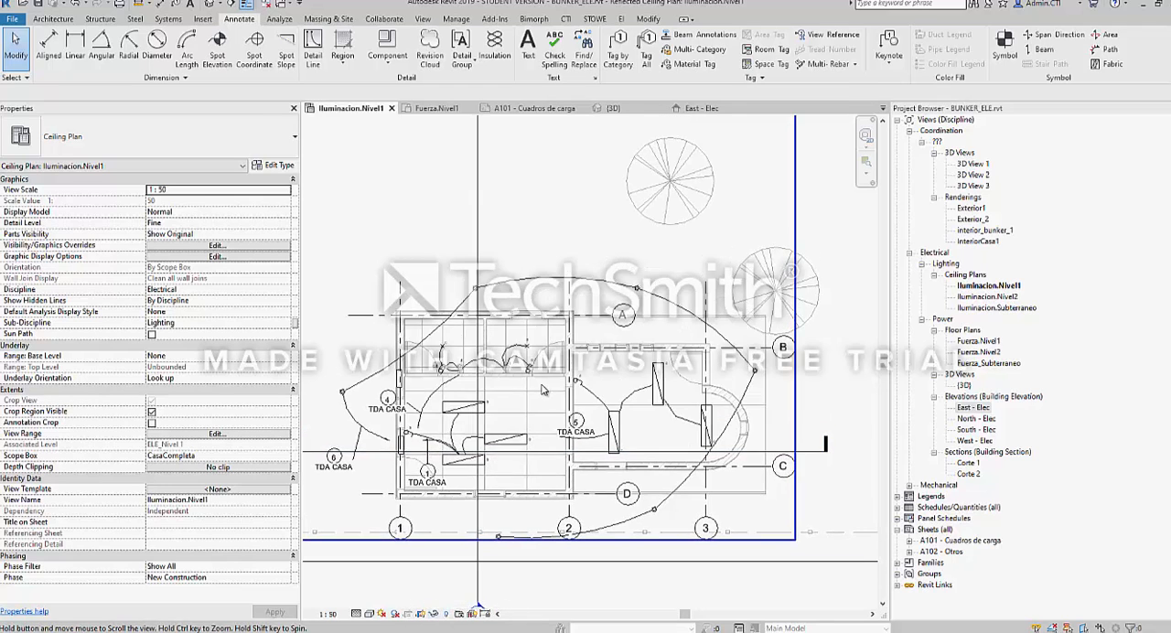
pyautogui.hotkey('ctrl', 'Tab')
pyautogui.hotkey('ctrl', 'Tab')
pyautogui.hotkey('ctrl', 'Tab')
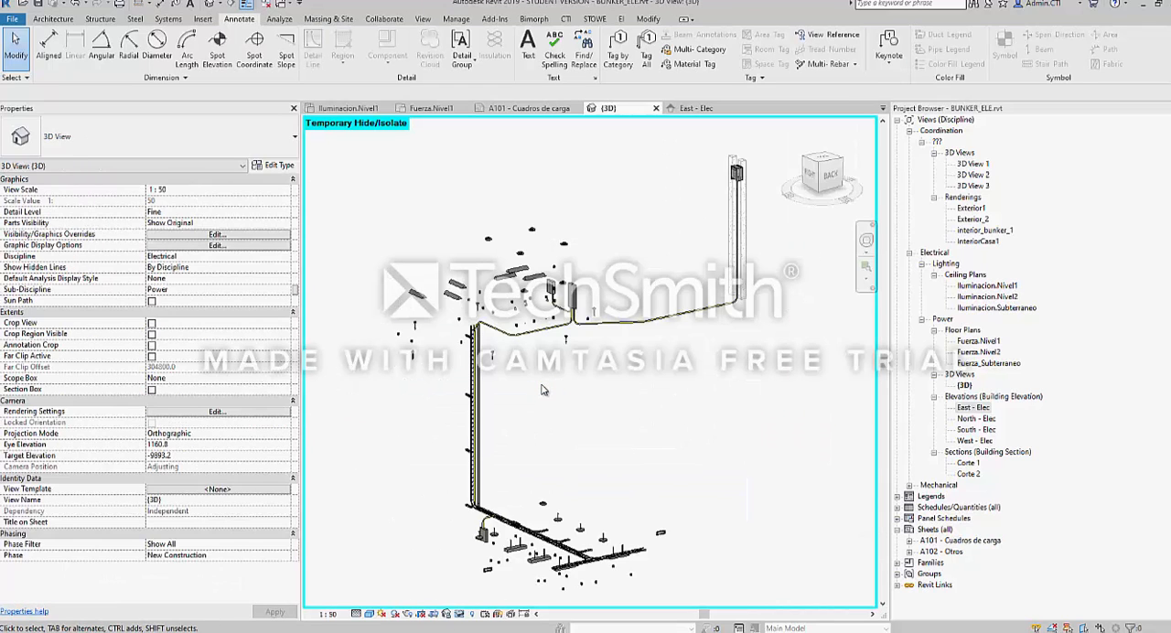
pyautogui.scroll(3, 535, 372)
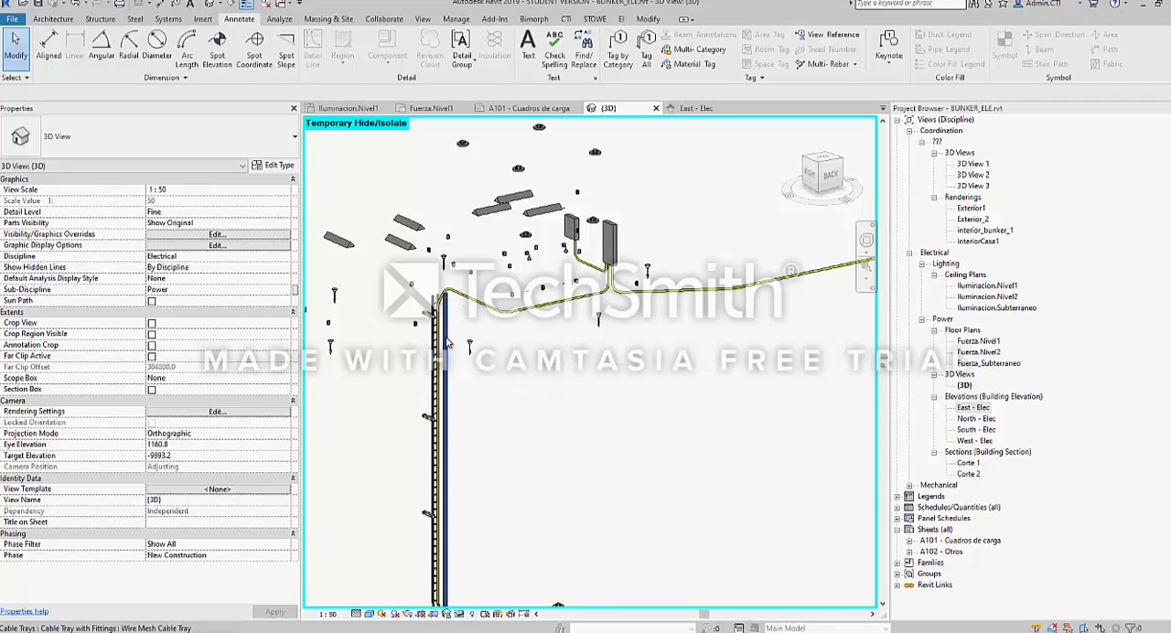
# Inspect the properties of the vertical wire mesh cable tray, a recessed fluorescent fixture and the riser conduit in the 3D view
pyautogui.click(446, 342)
pyautogui.scroll(3, 353, 260)
pyautogui.moveTo(353, 260); pyautogui.dragTo(551, 271, button='middle')
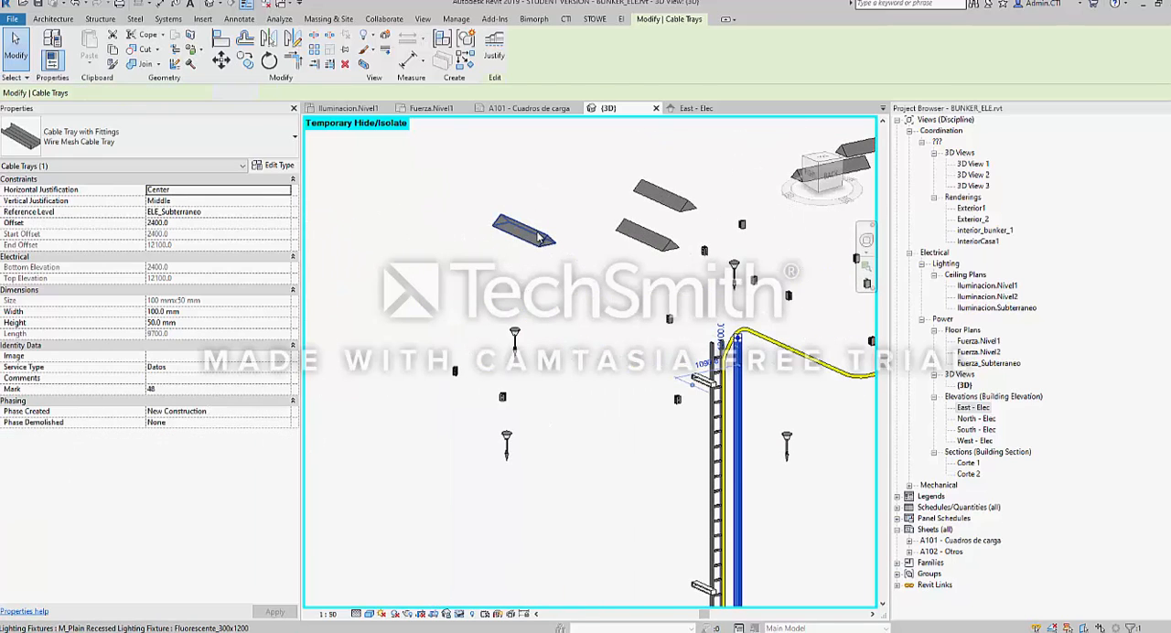
pyautogui.click(539, 236)
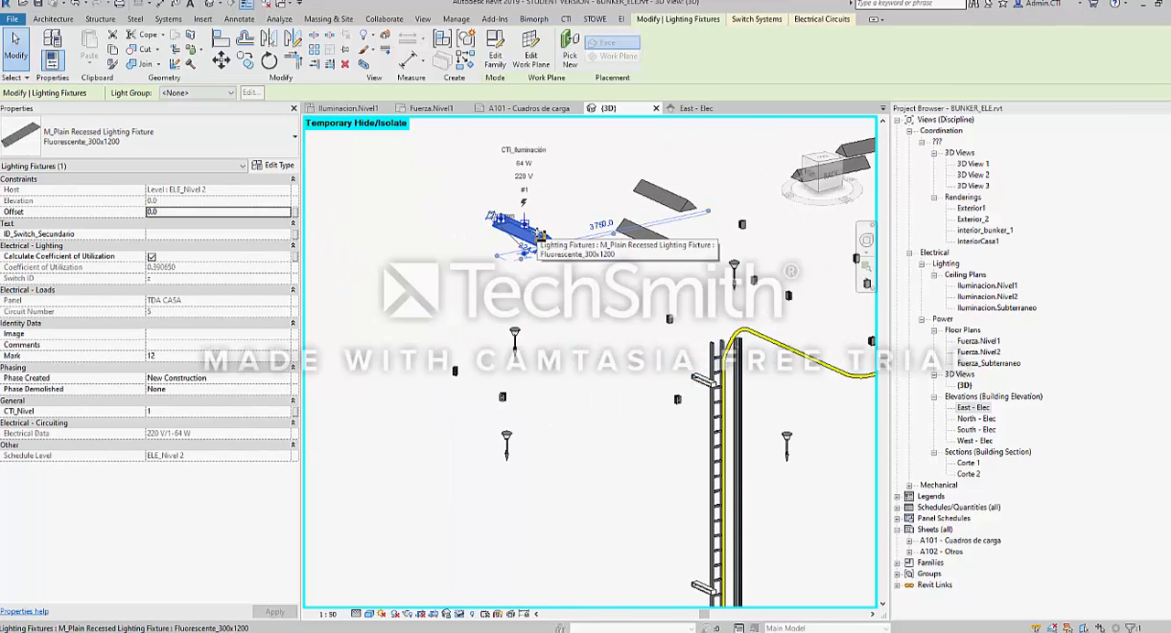
pyautogui.keyDown('shift'); pyautogui.moveTo(539, 236); pyautogui.dragTo(501, 361, button='middle'); pyautogui.keyUp('shift')
pyautogui.moveTo(744, 444)
pyautogui.mouseDown(button='middle')
pyautogui.moveTo(672, 283)
pyautogui.moveTo(685, 380)
pyautogui.moveTo(966, 364)
pyautogui.mouseUp(button='middle')
pyautogui.click(690, 318)
pyautogui.scroll(2, 672, 361)
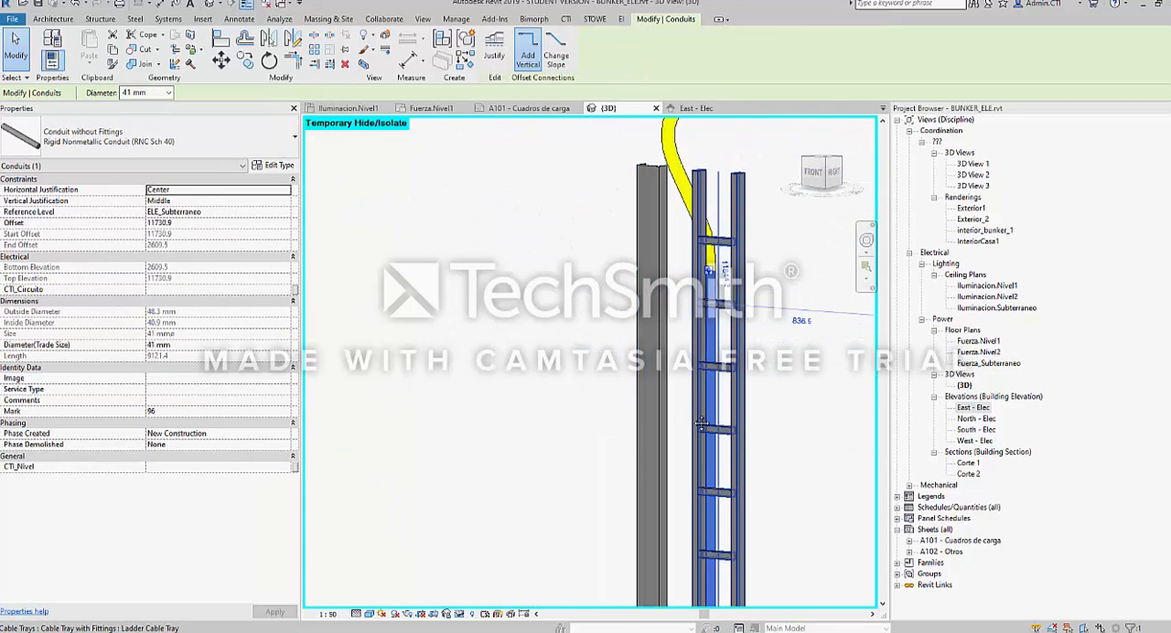
# Temporarily hide the vertical ladder cable tray in the 3D view and undo the hiding
pyautogui.moveTo(722, 402); pyautogui.dragTo(647, 352, button='middle')
pyautogui.click(647, 353)
pyautogui.click(668, 336)
pyautogui.press('h')
pyautogui.press('h')
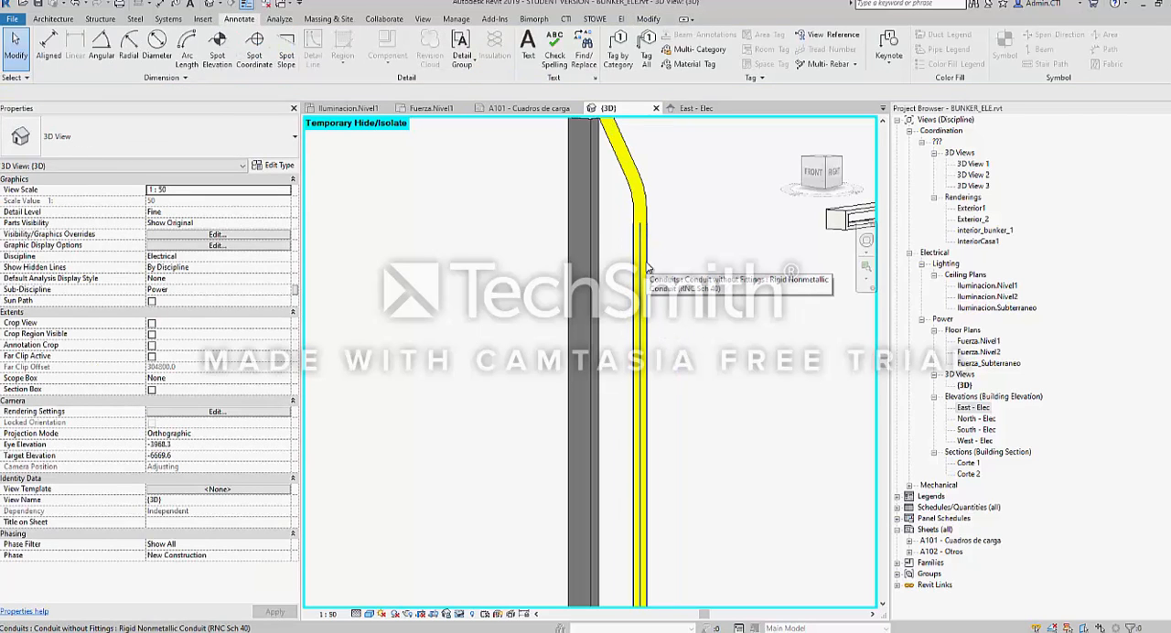
pyautogui.hotkey('ctrl', 'z')
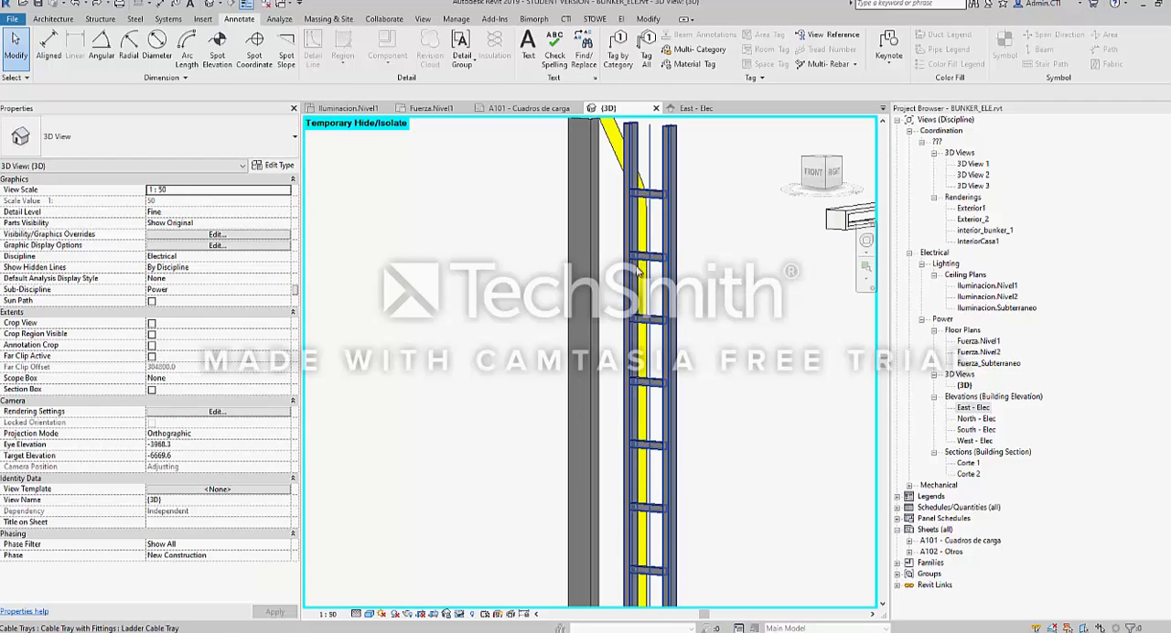
# Select the vertical ladder cable tray, apply the temporary hide/isolate state to the 3D view and undo it
pyautogui.keyDown('shift'); pyautogui.moveTo(638, 272); pyautogui.dragTo(628, 315, button='middle'); pyautogui.keyUp('shift')
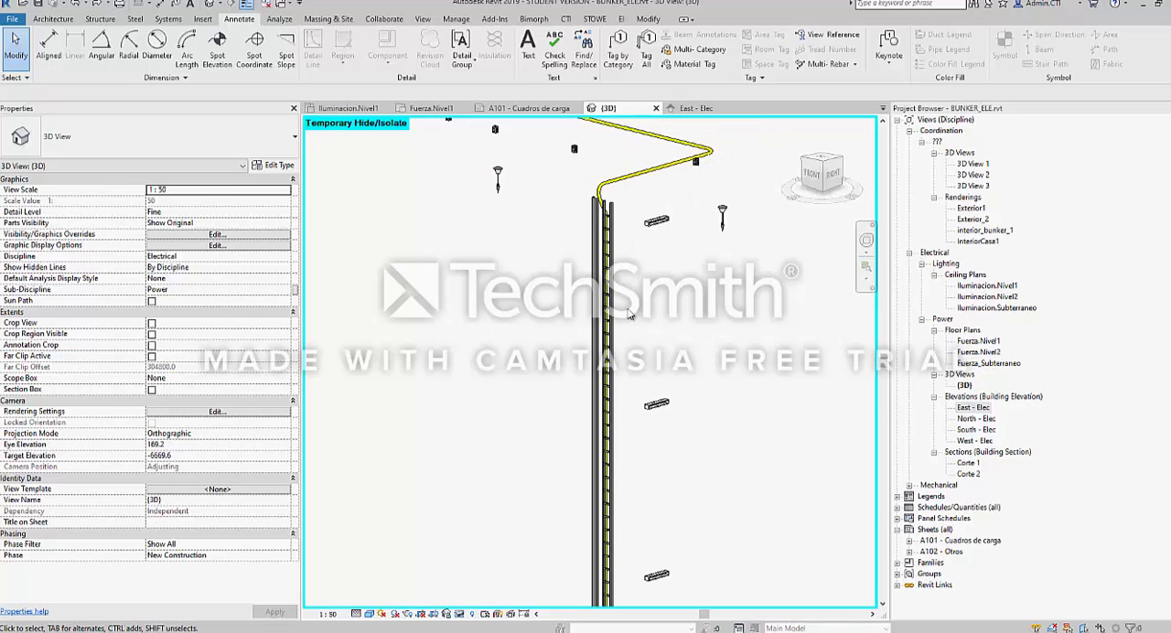
pyautogui.click(622, 258)
pyautogui.scroll(4, 622, 258)
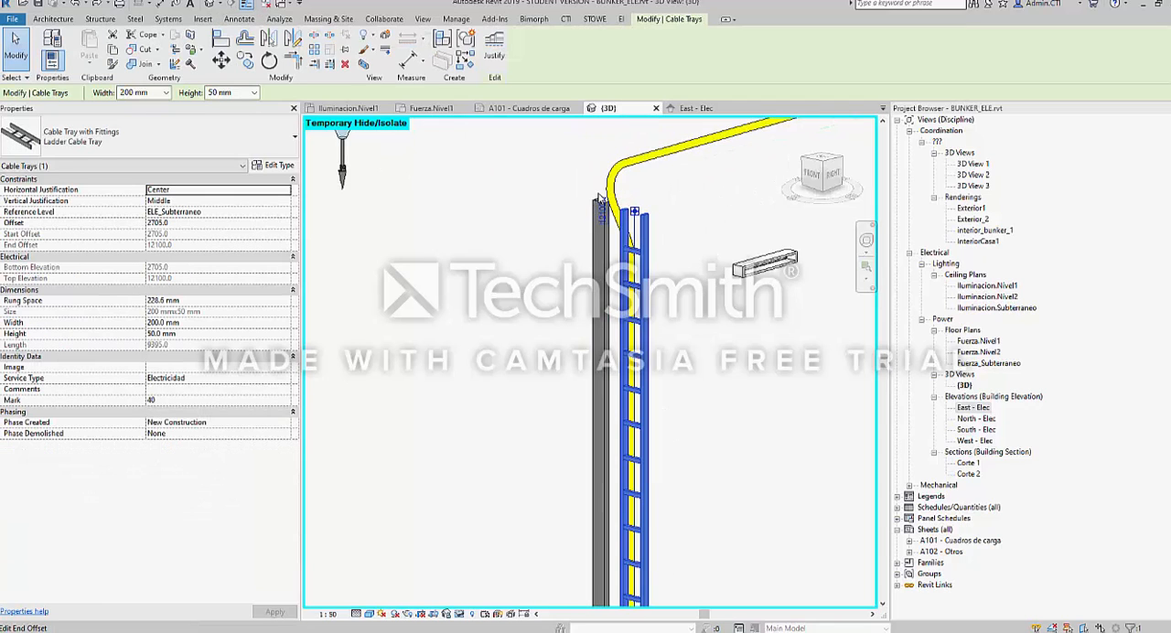
pyautogui.click(460, 614)
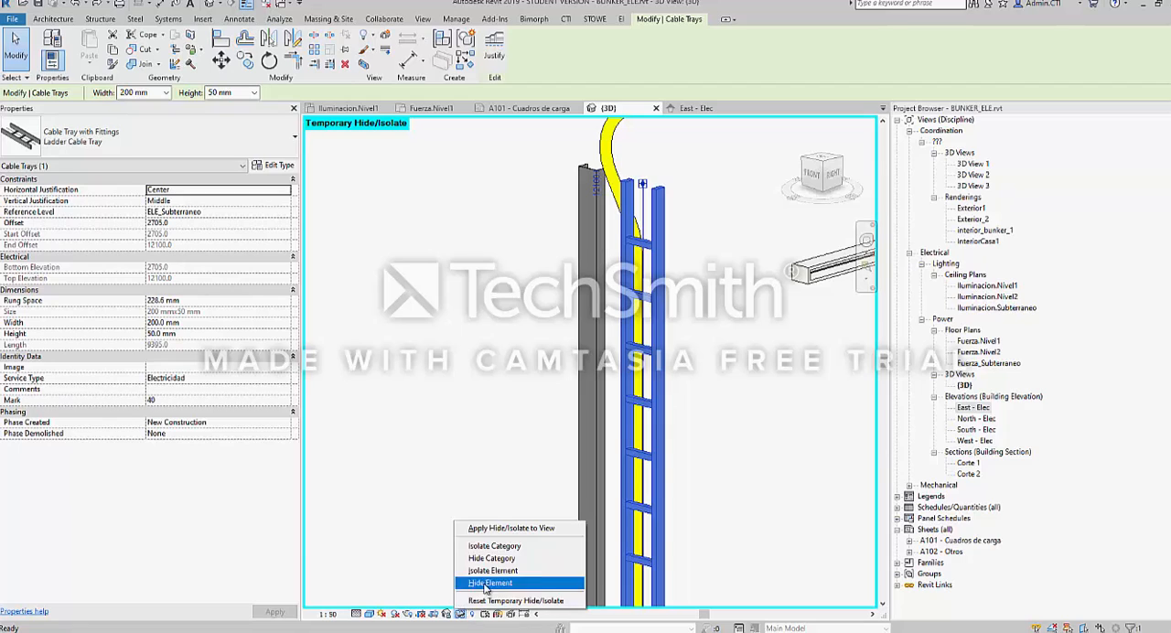
pyautogui.click(478, 529)
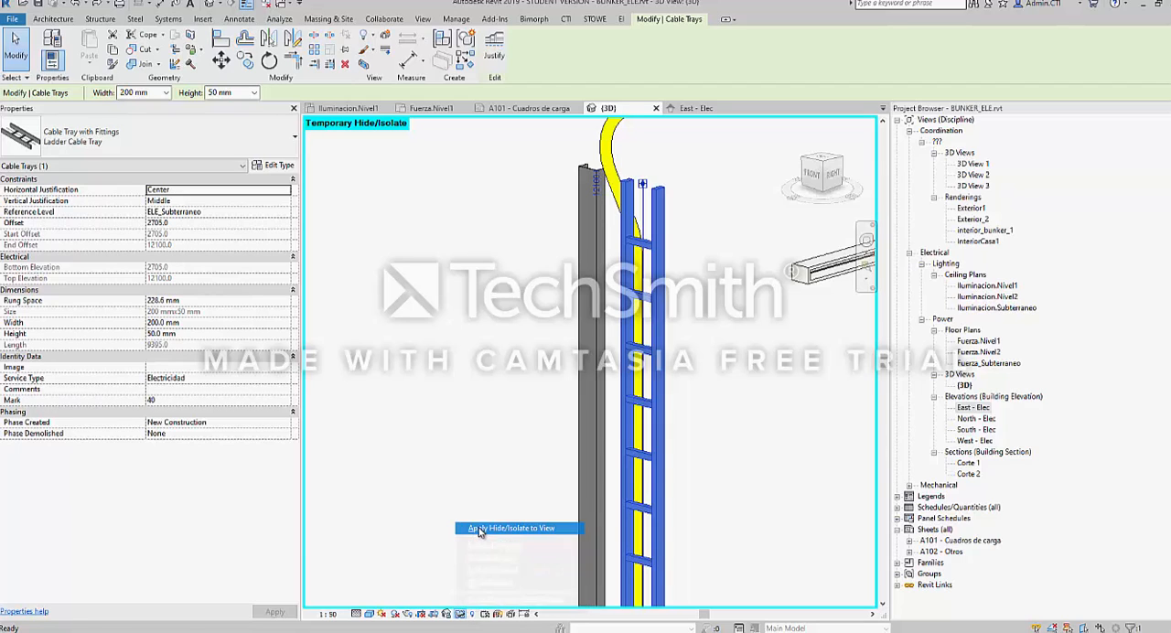
pyautogui.hotkey('ctrl', 'z')
# Temporarily hide only the vertical ladder cable tray element and look over the conduits and panels around it
pyautogui.click(660, 449)
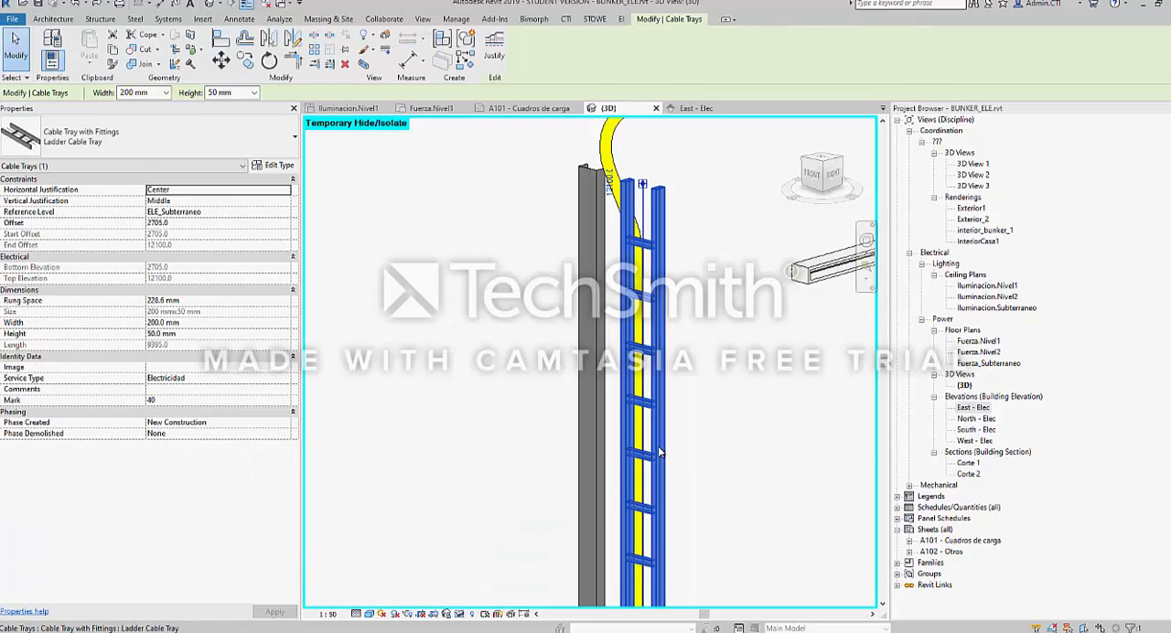
pyautogui.click(465, 615)
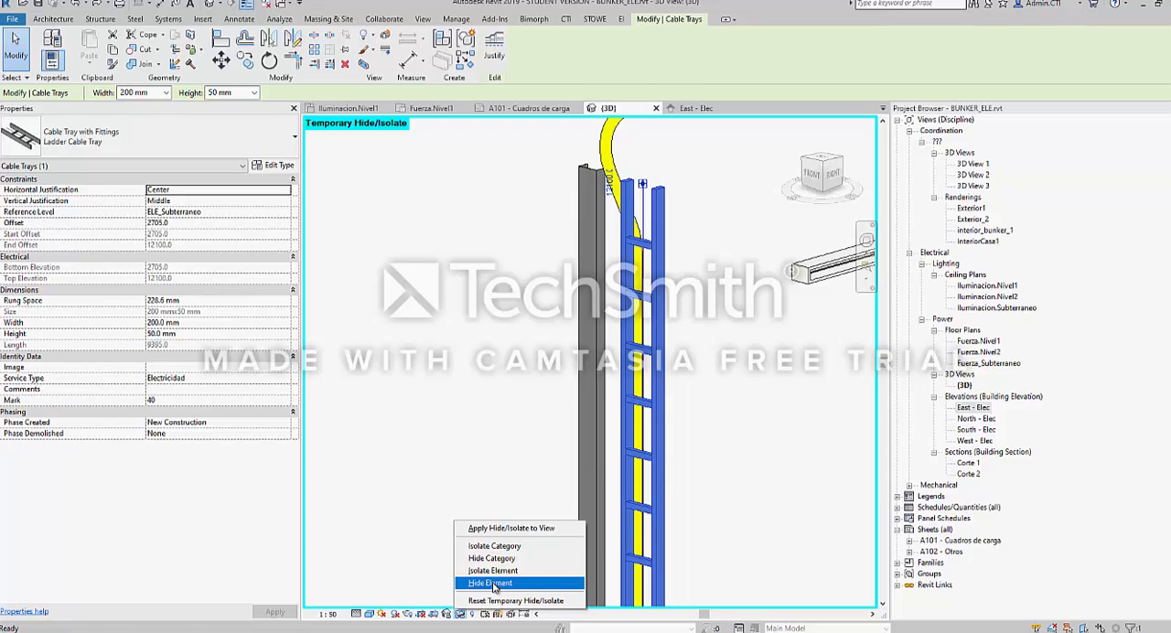
pyautogui.click(492, 584)
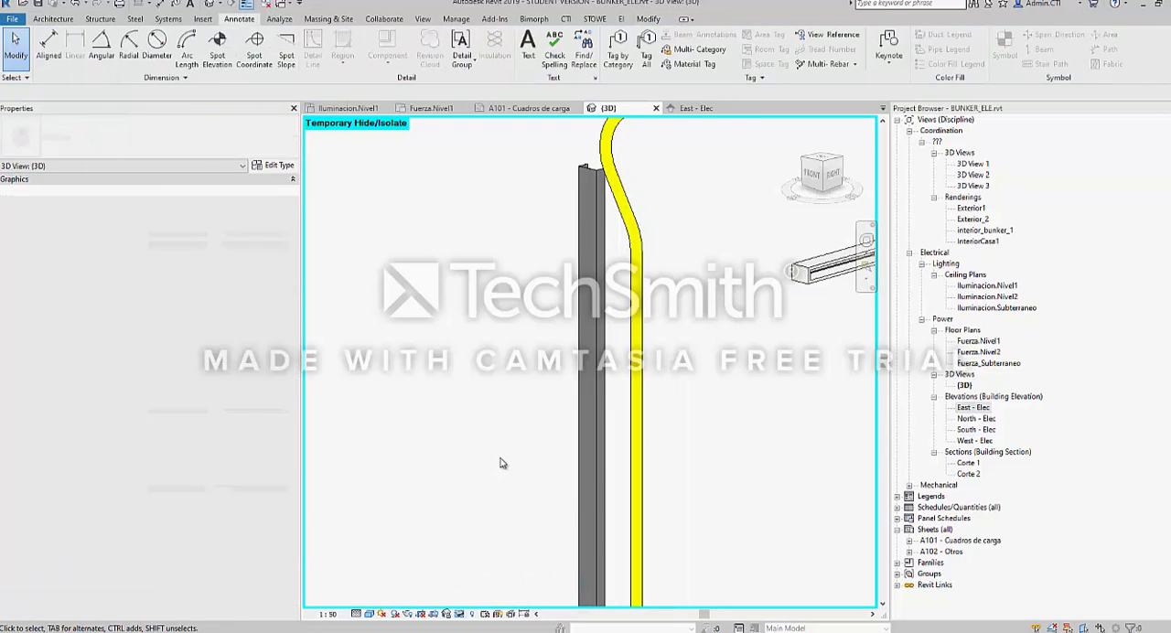
pyautogui.scroll(-3, 499, 462)
pyautogui.scroll(-2, 518, 433)
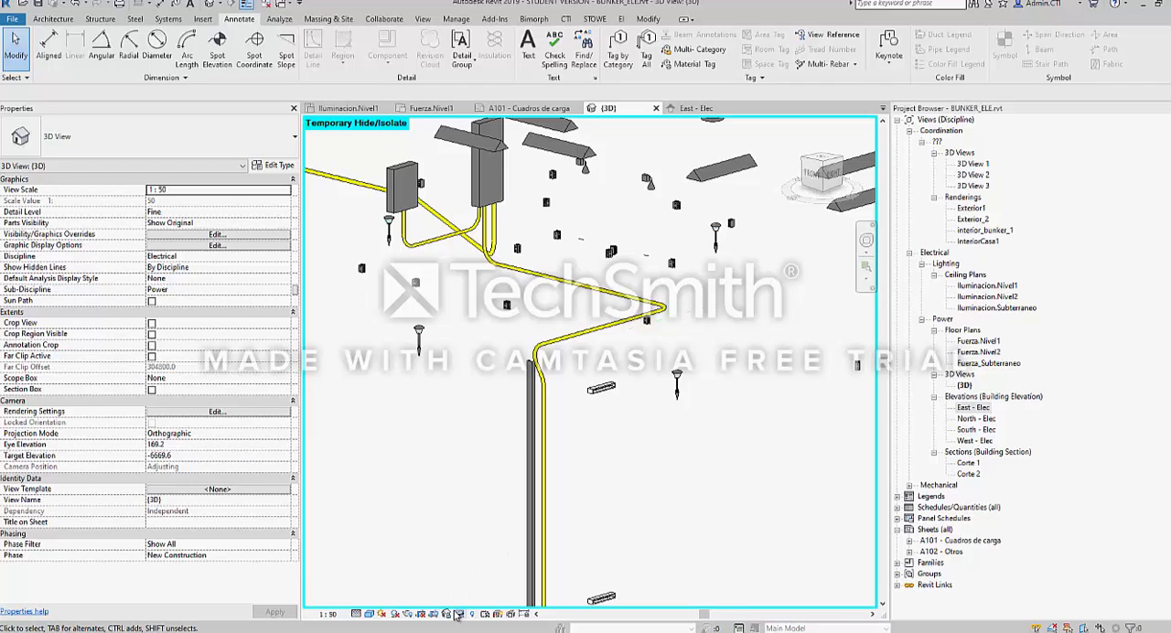
# Open the building sections Corte 2 and Corte 1 and examine the levels and house shown in each
pyautogui.hotkey('ctrl', 'Tab')
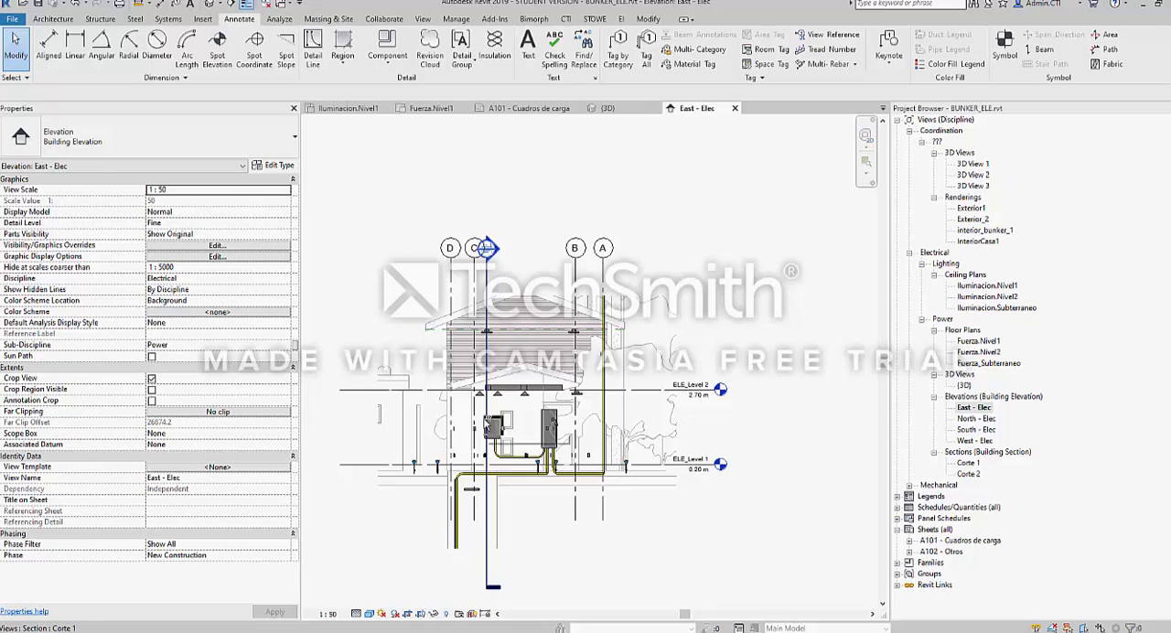
pyautogui.hotkey('ctrl', 'Tab')
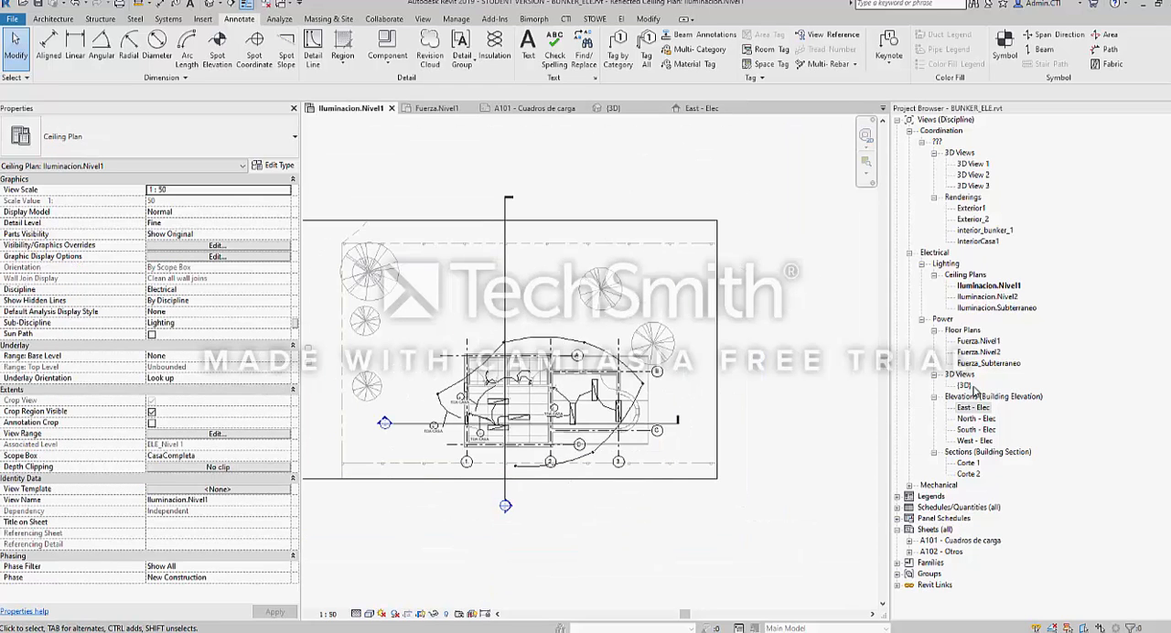
pyautogui.click(964, 385)
pyautogui.doubleClick(970, 474)
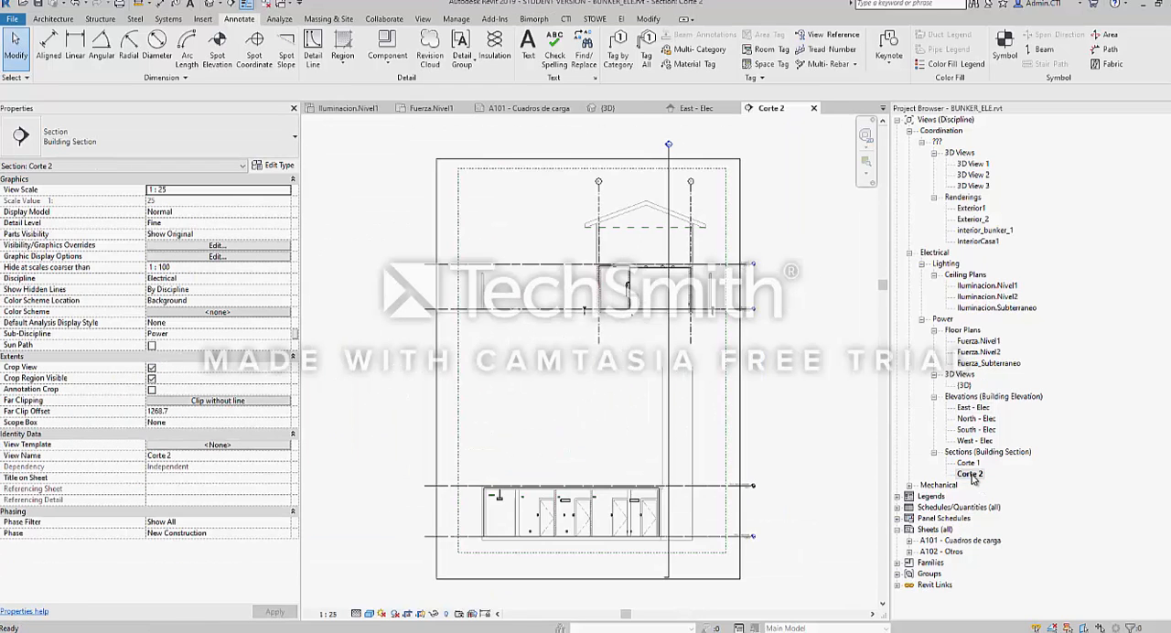
pyautogui.moveTo(583, 350); pyautogui.dragTo(415, 354, button='middle')
pyautogui.scroll(3, 469, 274)
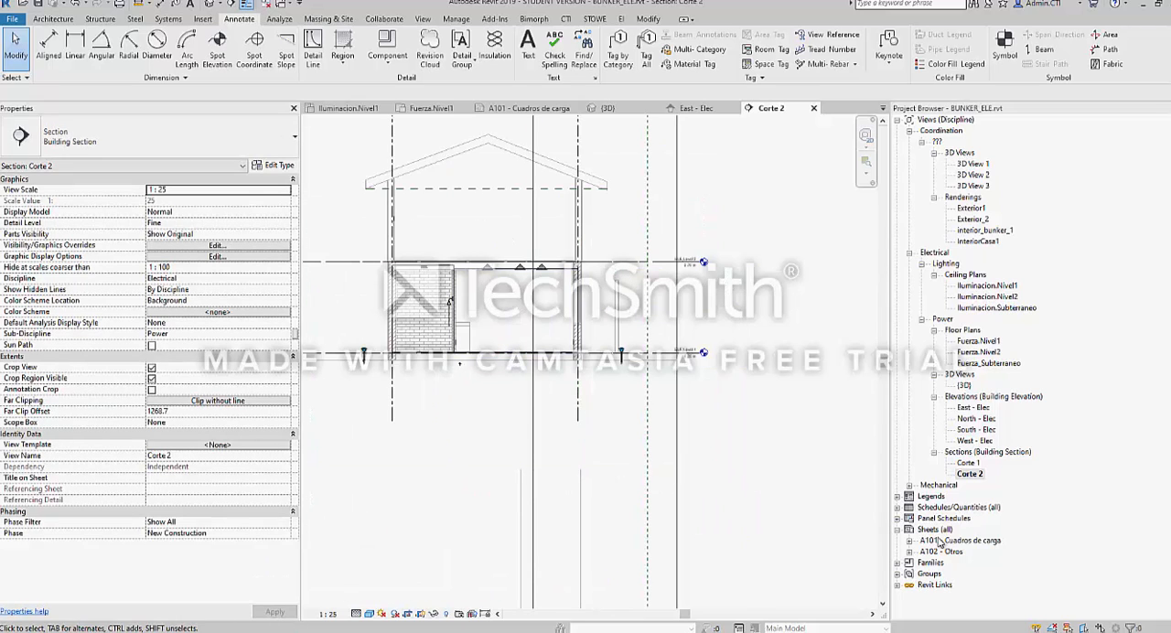
pyautogui.doubleClick(967, 463)
pyautogui.scroll(3, 587, 386)
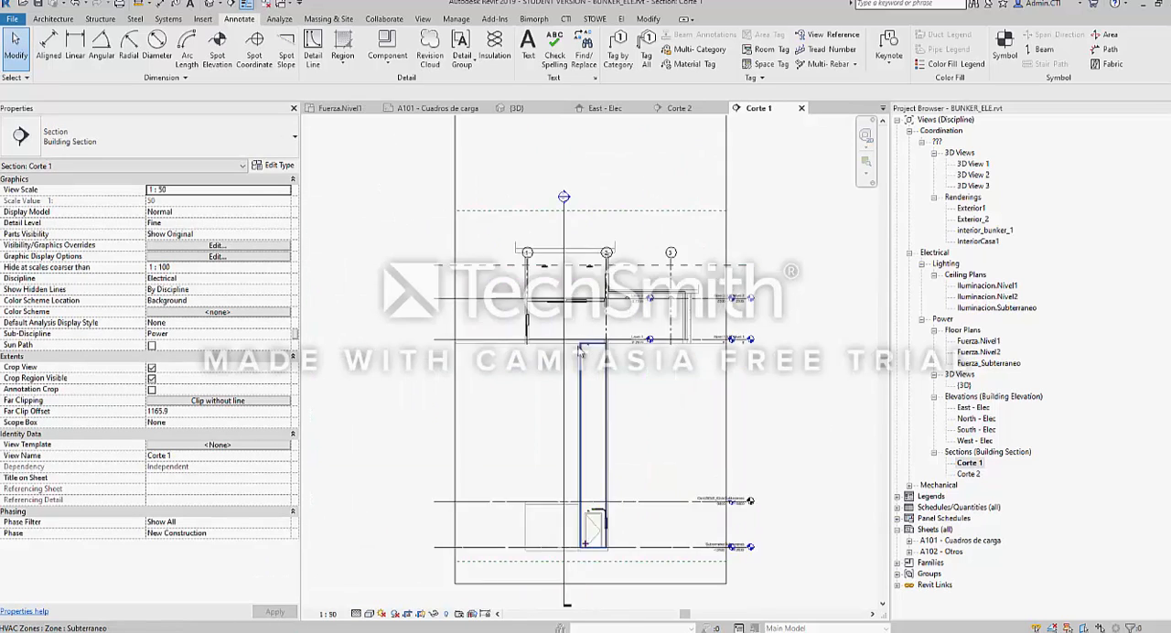
pyautogui.scroll(-2, 587, 386)
# Open the coordination views 3D View 1, 3D View 2 and 3D View 3 and the Exterior1 rendering
pyautogui.doubleClick(973, 164)
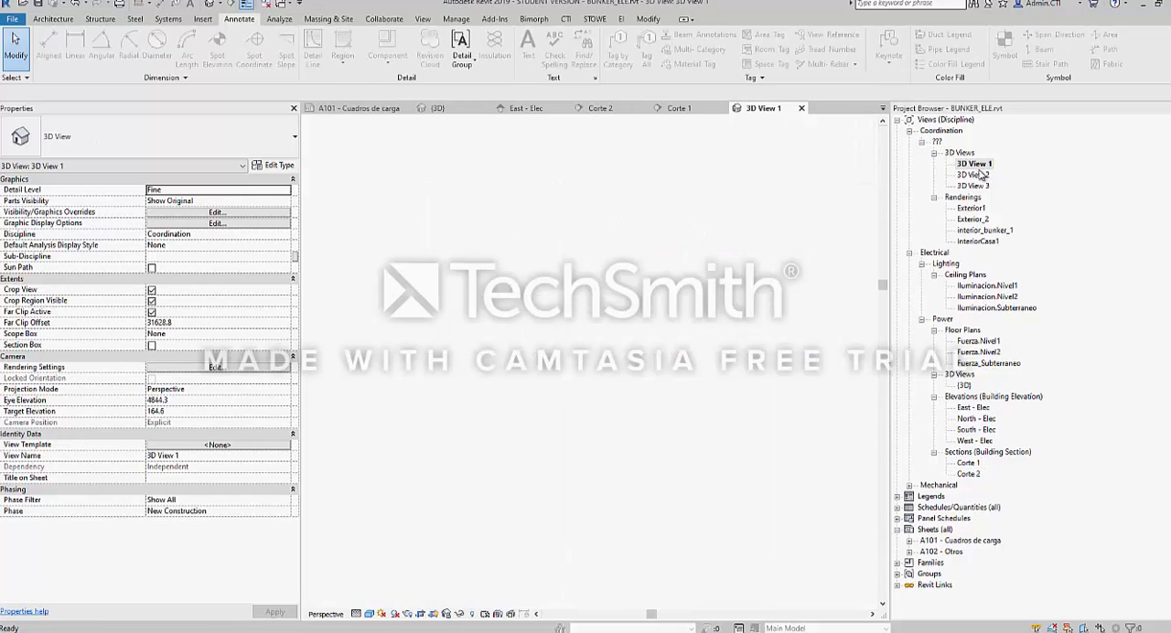
pyautogui.doubleClick(974, 174)
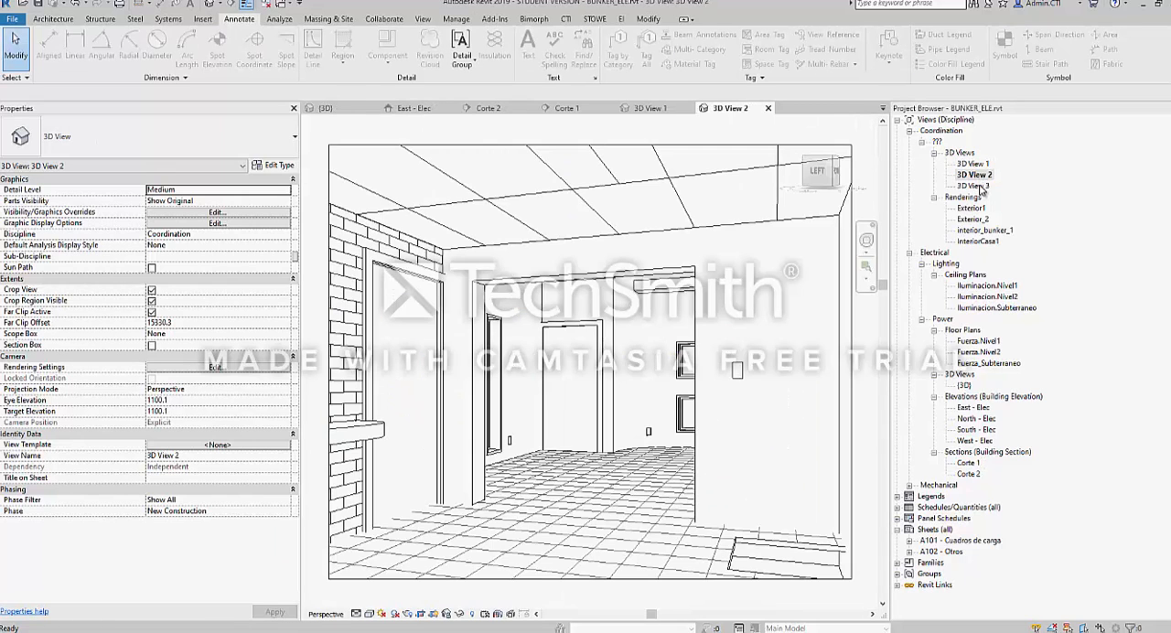
pyautogui.doubleClick(977, 187)
pyautogui.doubleClick(975, 208)
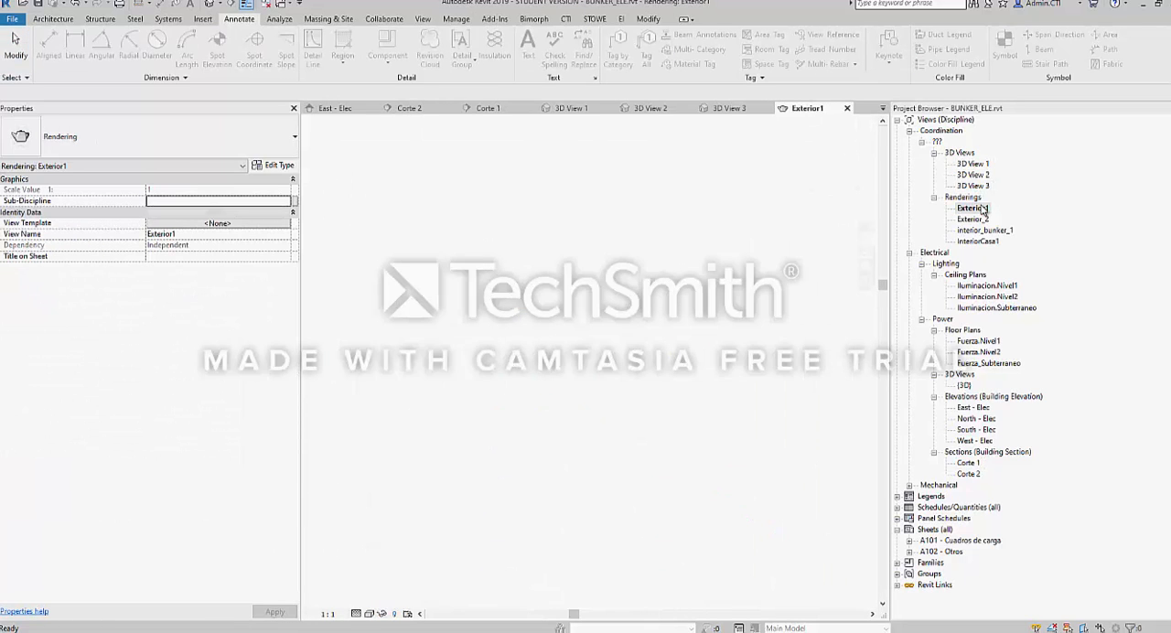
# Open the ceiling plans Iluminacion.Nivel1, Iluminacion.Nivel2 and Iluminacion.Subterraneo and examine the lighting circuits and cable trays
pyautogui.click(972, 287)
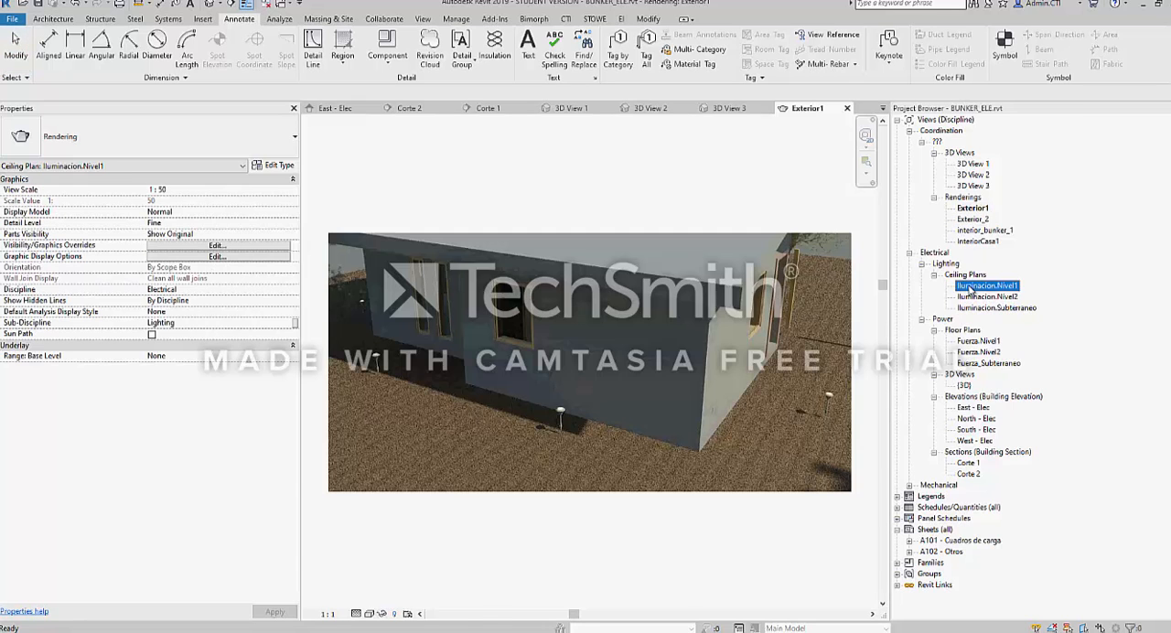
pyautogui.doubleClick(971, 287)
pyautogui.scroll(3, 544, 442)
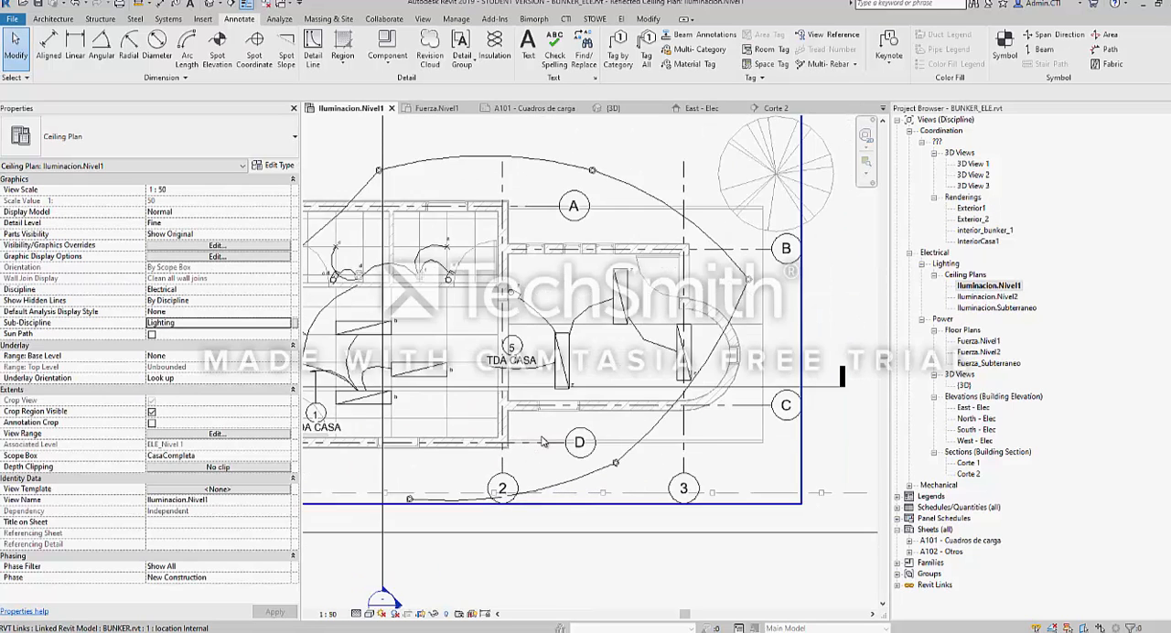
pyautogui.scroll(-3, 544, 442)
pyautogui.doubleClick(987, 296)
pyautogui.click(988, 308)
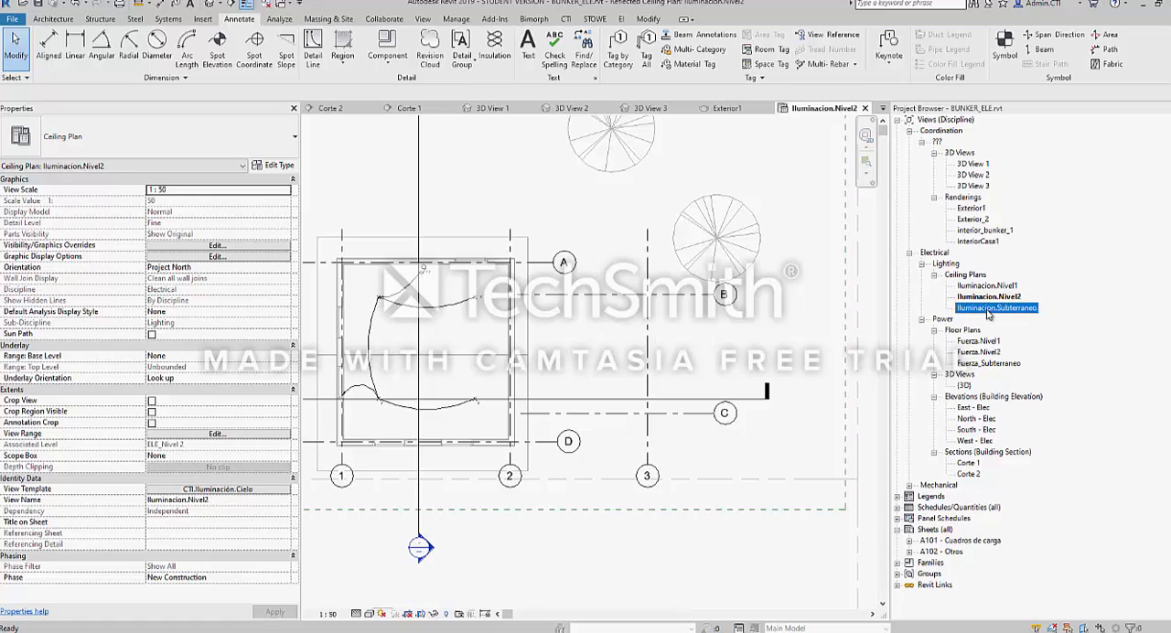
pyautogui.doubleClick(988, 308)
pyautogui.scroll(2, 507, 419)
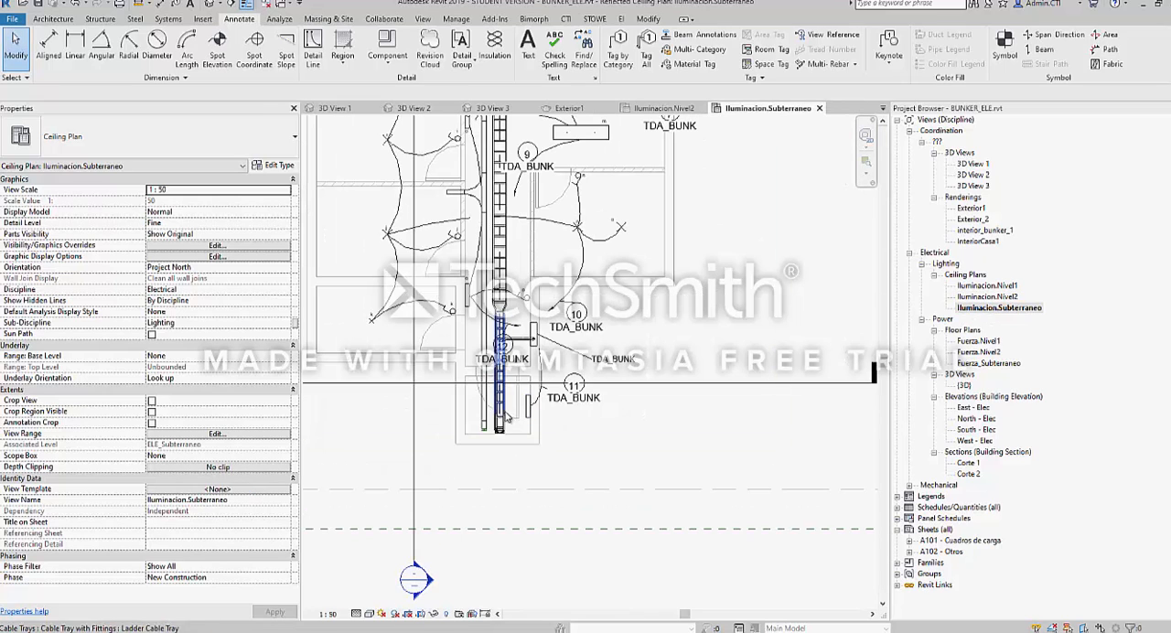
pyautogui.scroll(2, 508, 418)
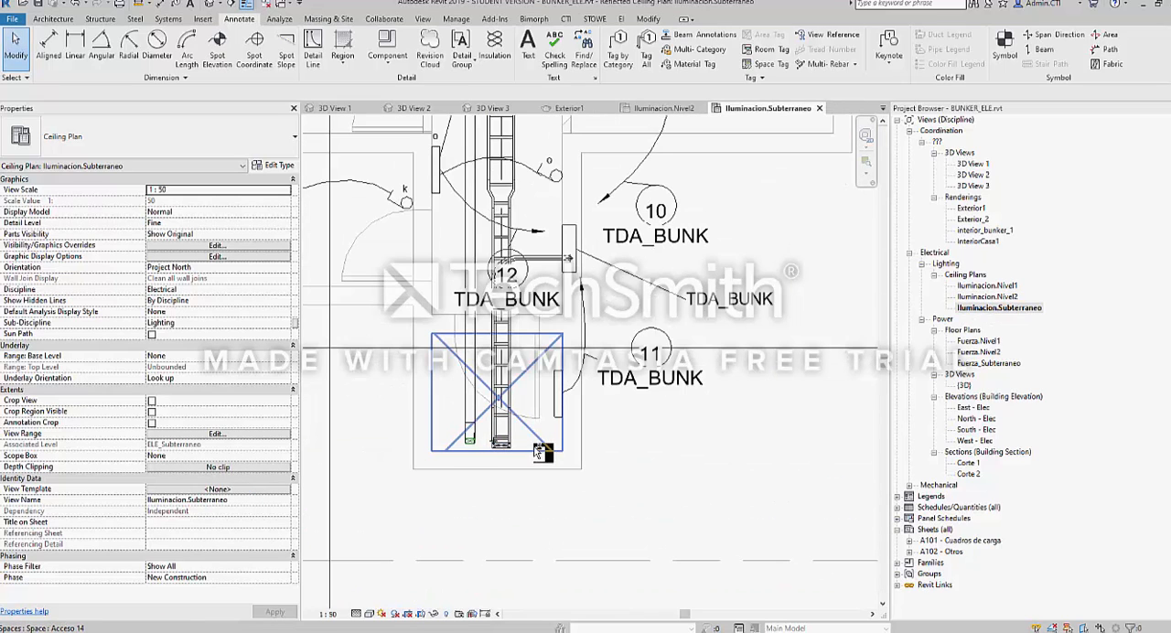
# Switch through the open views to the A101 - Cuadros de carga sheet
pyautogui.hotkey('ctrl', 'Tab')
pyautogui.hotkey('ctrl', 'Tab')
pyautogui.hotkey('ctrl', 'Tab')
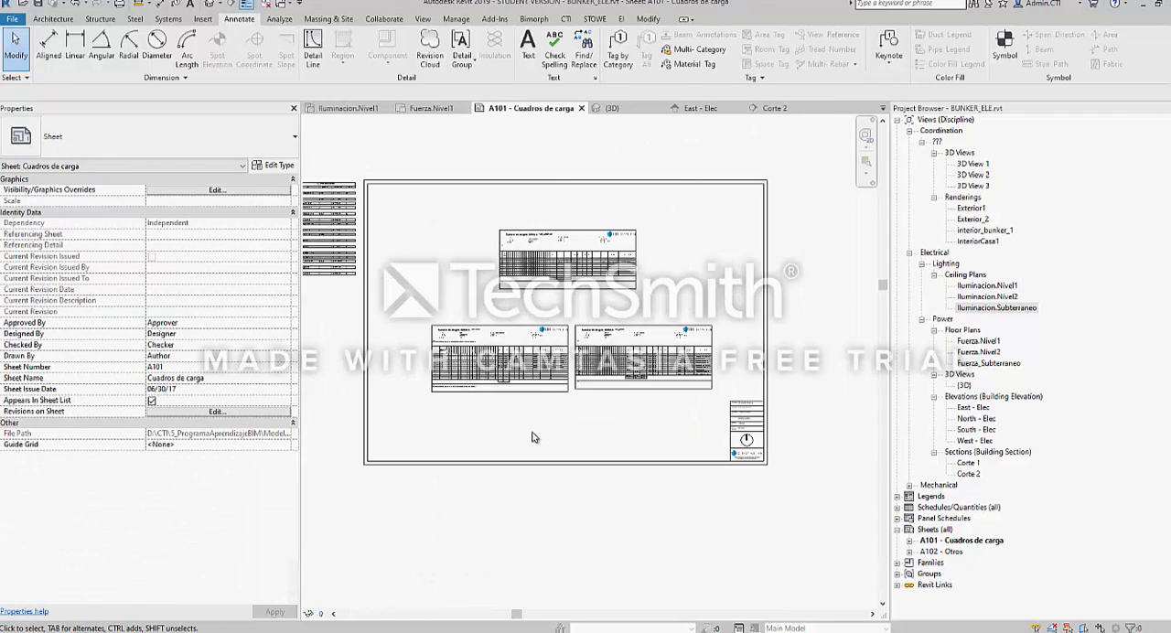
# Switch to the {3D} view and reset its temporary hide/isolate so all elements show again
pyautogui.hotkey('ctrl', 'Tab')
pyautogui.scroll(-3, 534, 437)
pyautogui.keyDown('shift'); pyautogui.moveTo(534, 437); pyautogui.dragTo(499, 393, button='middle'); pyautogui.keyUp('shift')
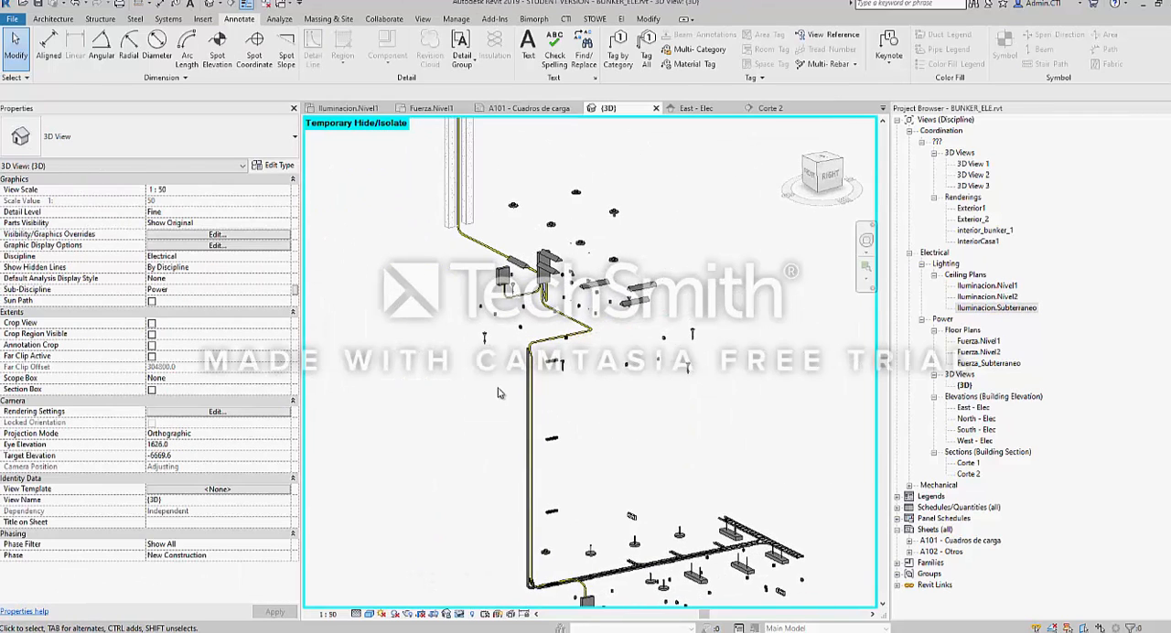
pyautogui.scroll(-3, 500, 393)
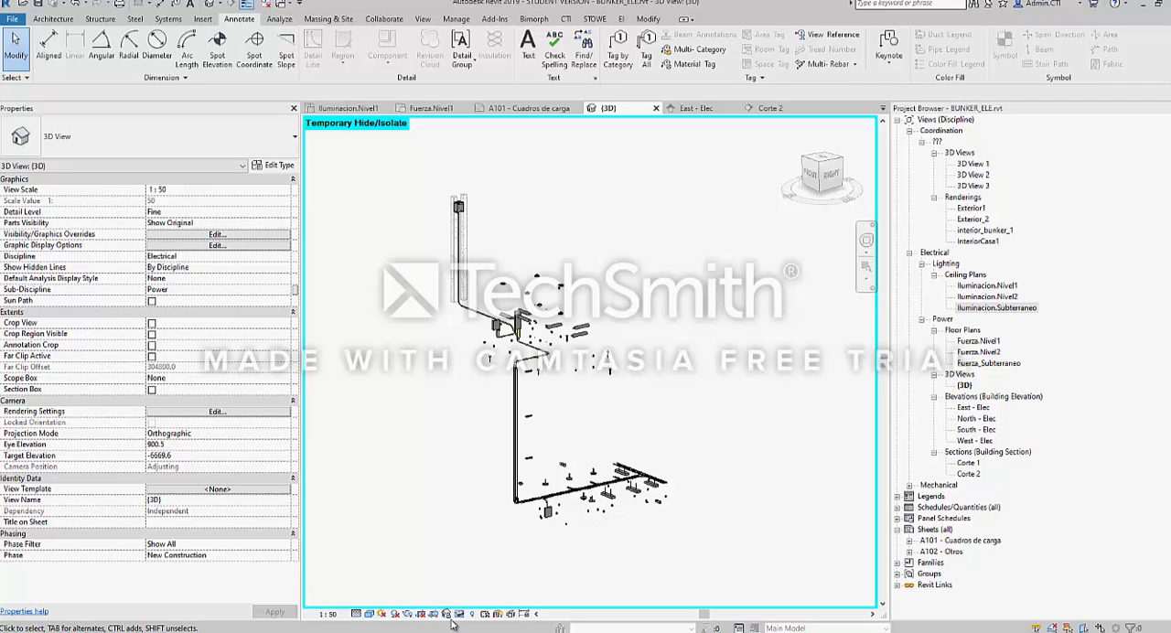
pyautogui.moveTo(474, 545); pyautogui.dragTo(497, 521, button='middle')
pyautogui.click(460, 614)
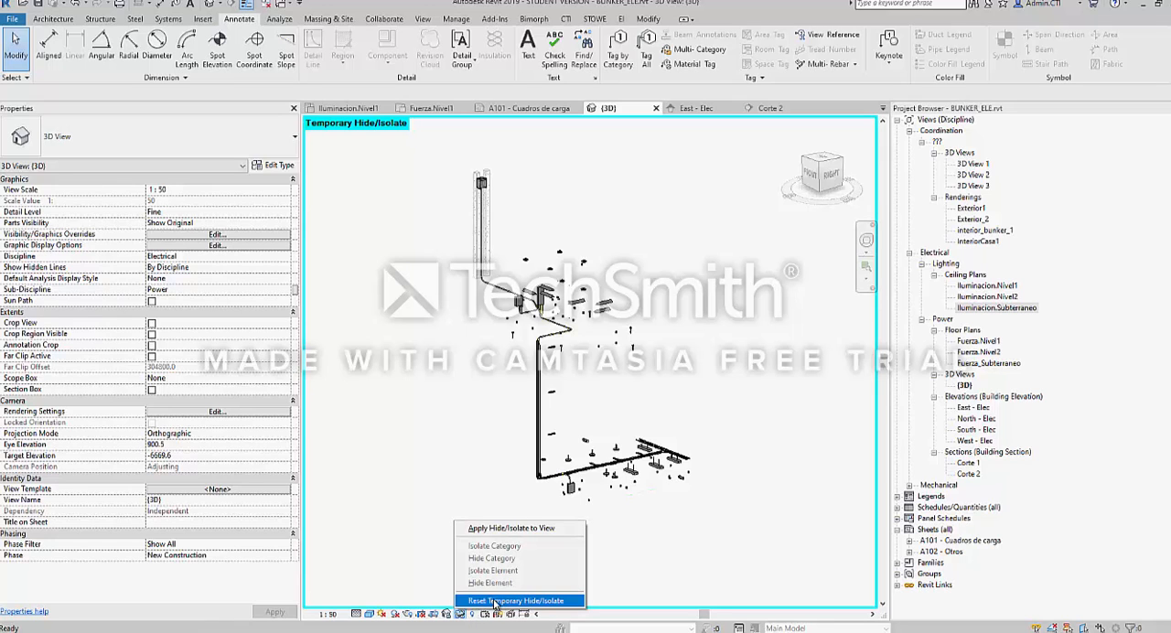
pyautogui.click(485, 601)
# Examine the vertical ladder cable tray, conduits and luminaires in the {3D} view, from close up to the whole installation
pyautogui.scroll(4, 579, 427)
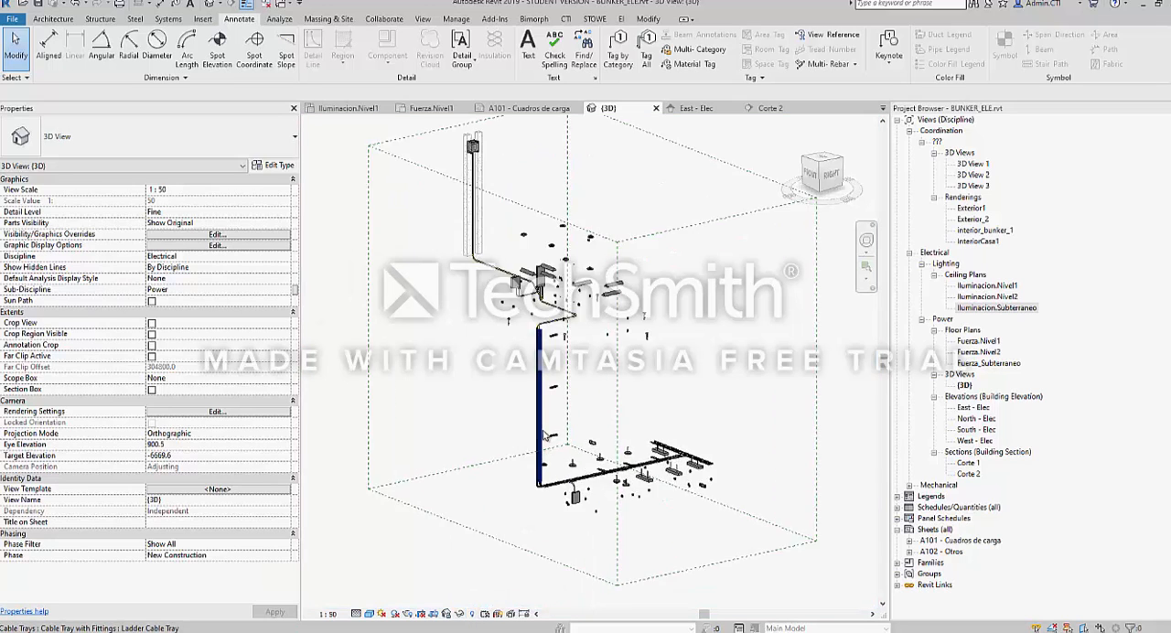
pyautogui.scroll(5, 578, 426)
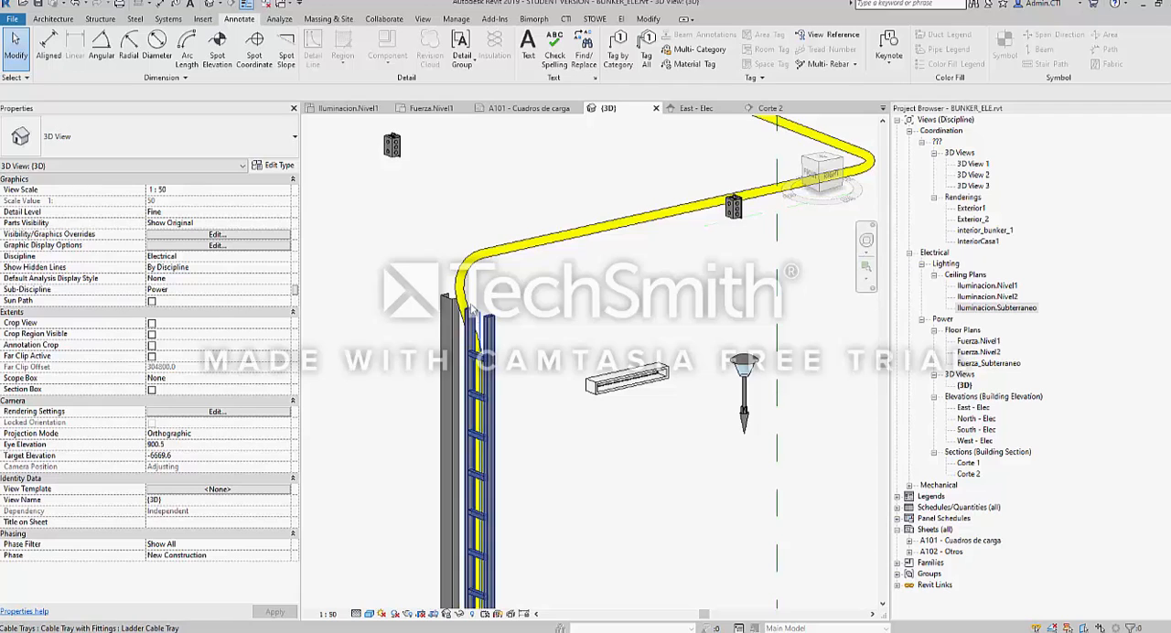
pyautogui.scroll(-2, 476, 310)
pyautogui.scroll(-2, 476, 310)
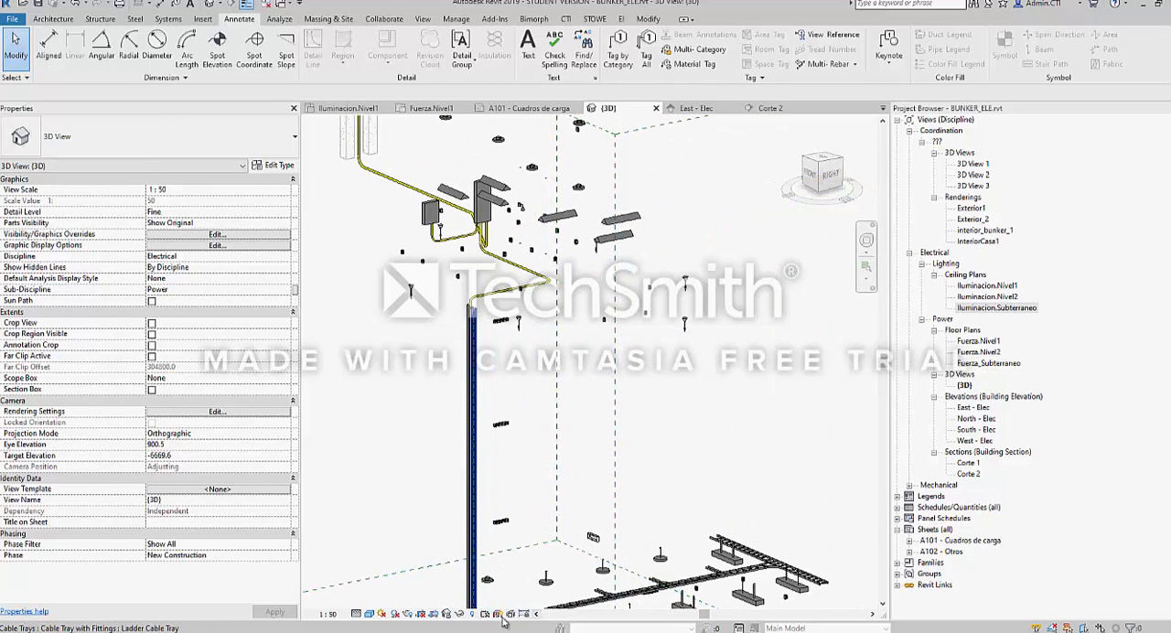
pyautogui.scroll(-2, 489, 616)
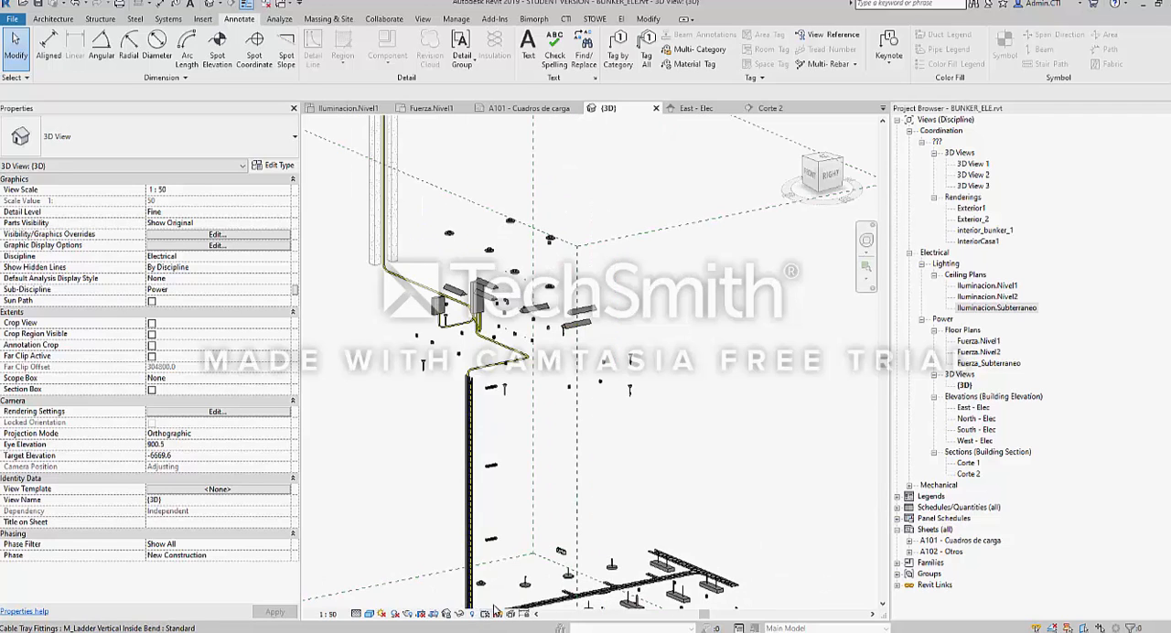
pyautogui.scroll(-3, 503, 454)
pyautogui.keyDown('shift'); pyautogui.moveTo(506, 455); pyautogui.dragTo(601, 471, button='middle'); pyautogui.keyUp('shift')
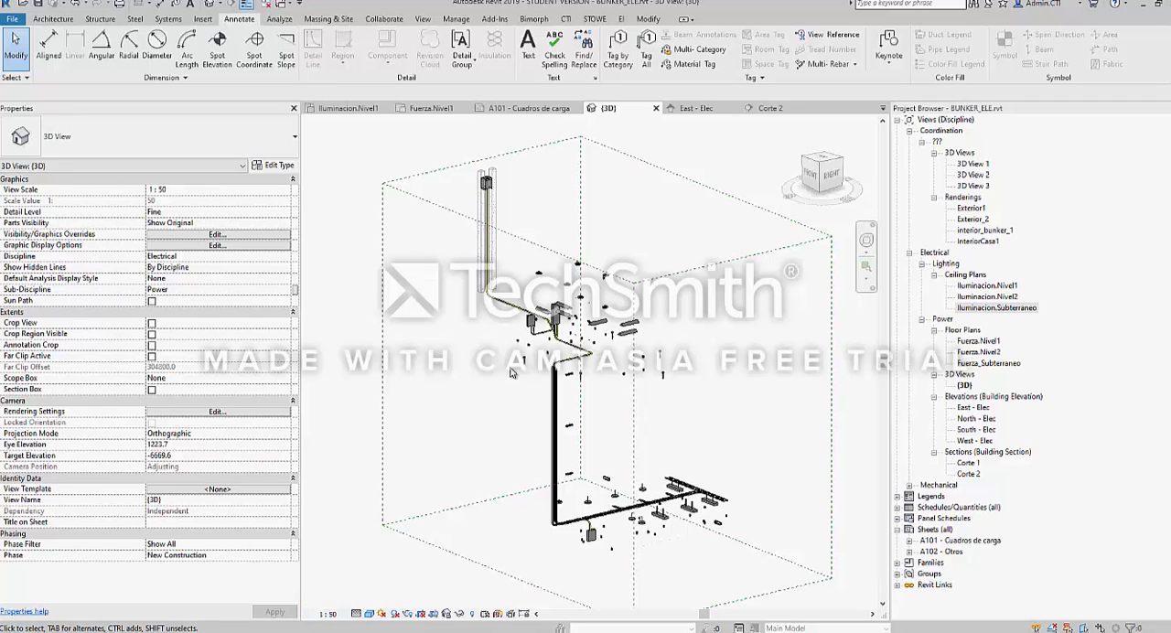
pyautogui.moveTo(513, 365); pyautogui.dragTo(471, 360, button='middle')
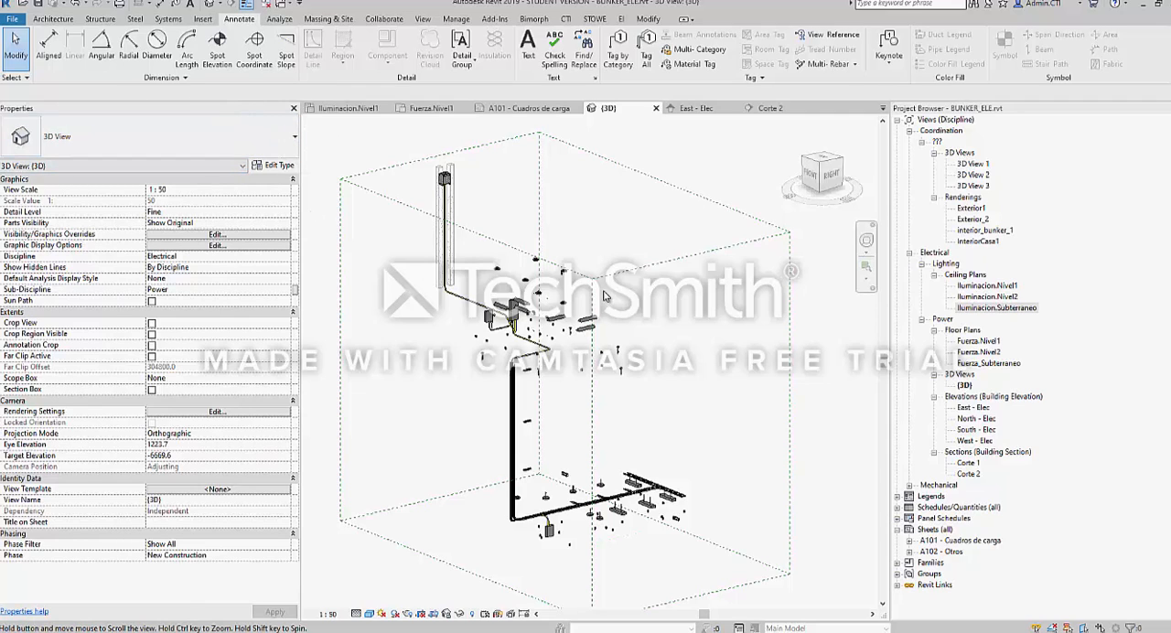
# Inspect the properties of the EMT conduit running from the upper riser to the panels, and display the Systems modelling tools
pyautogui.scroll(5, 501, 316)
pyautogui.click(448, 277)
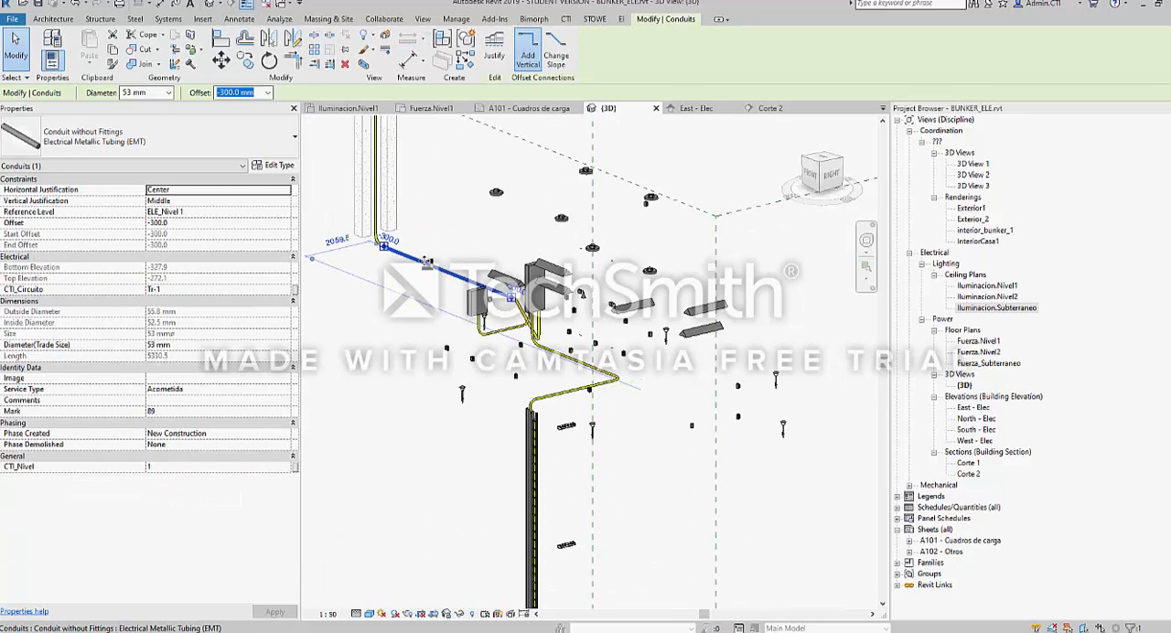
pyautogui.scroll(-3, 584, 318)
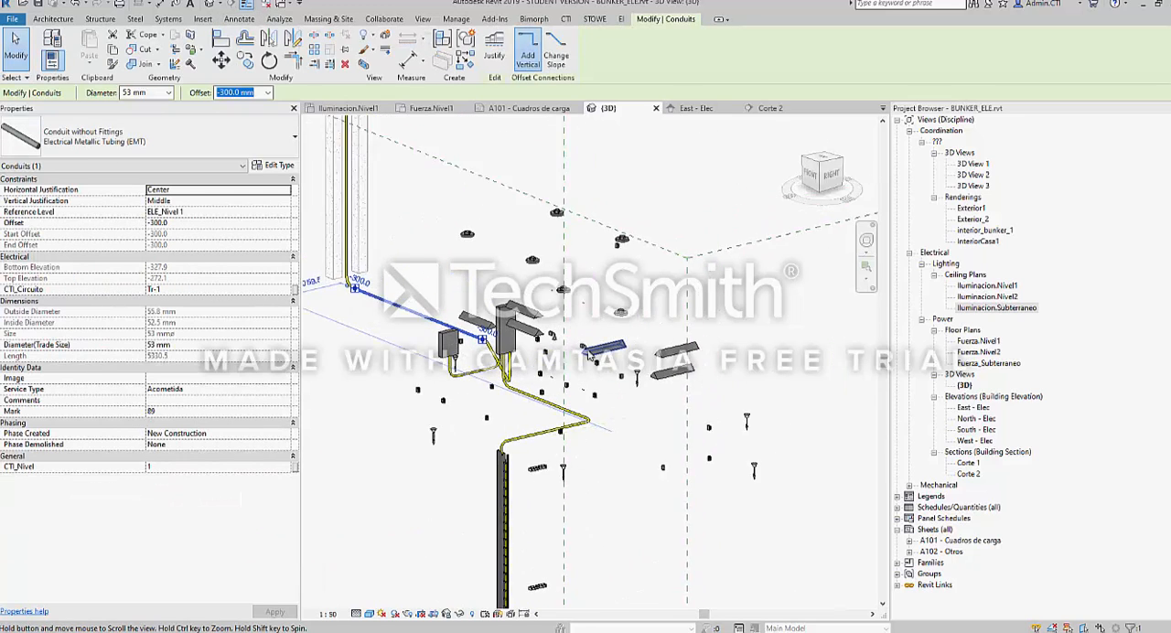
pyautogui.press('Escape')
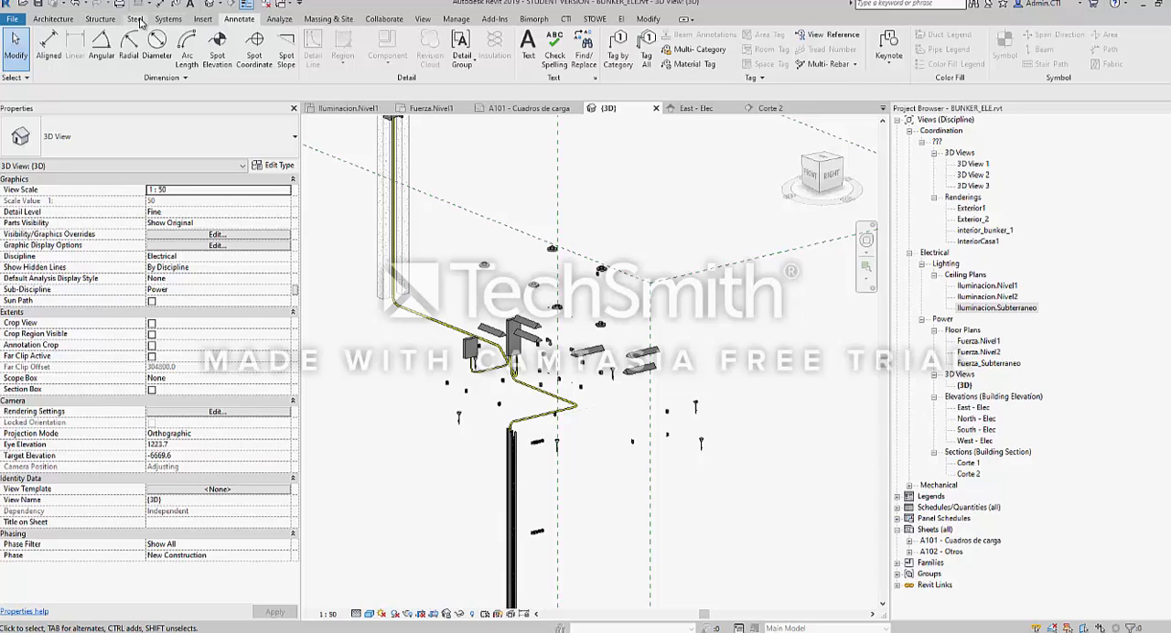
pyautogui.click(168, 19)
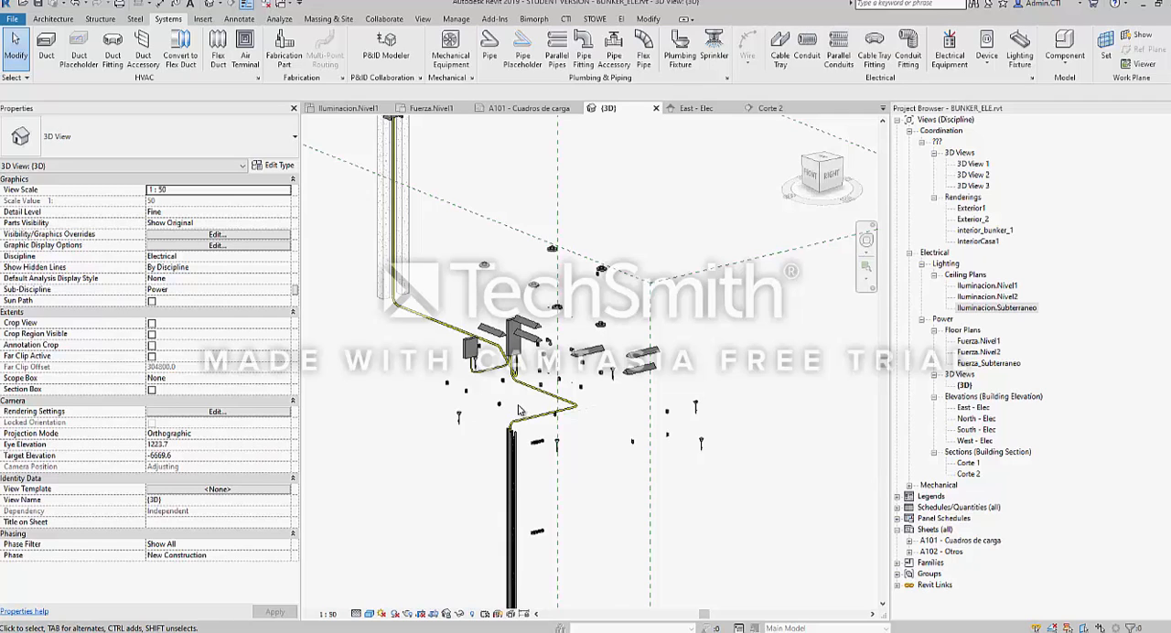
pyautogui.scroll(-5, 518, 409)
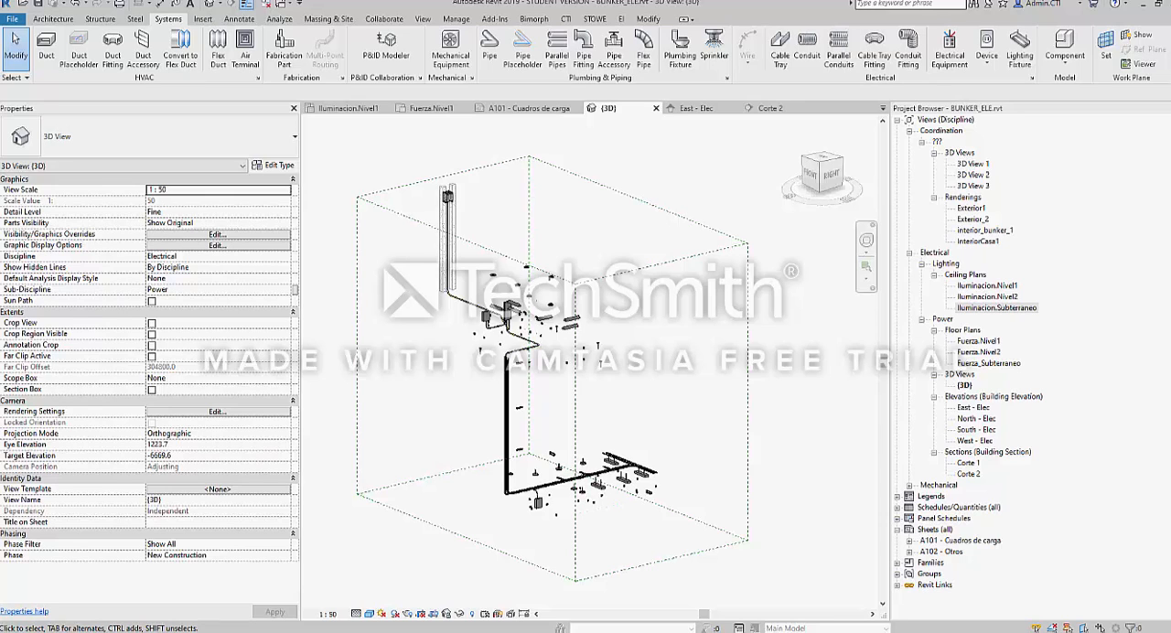
# Select an Enchufe doble socket in the {3D} view and open its family FAMILIA_Enchufe fuerza for editing
pyautogui.scroll(8, 335, 247)
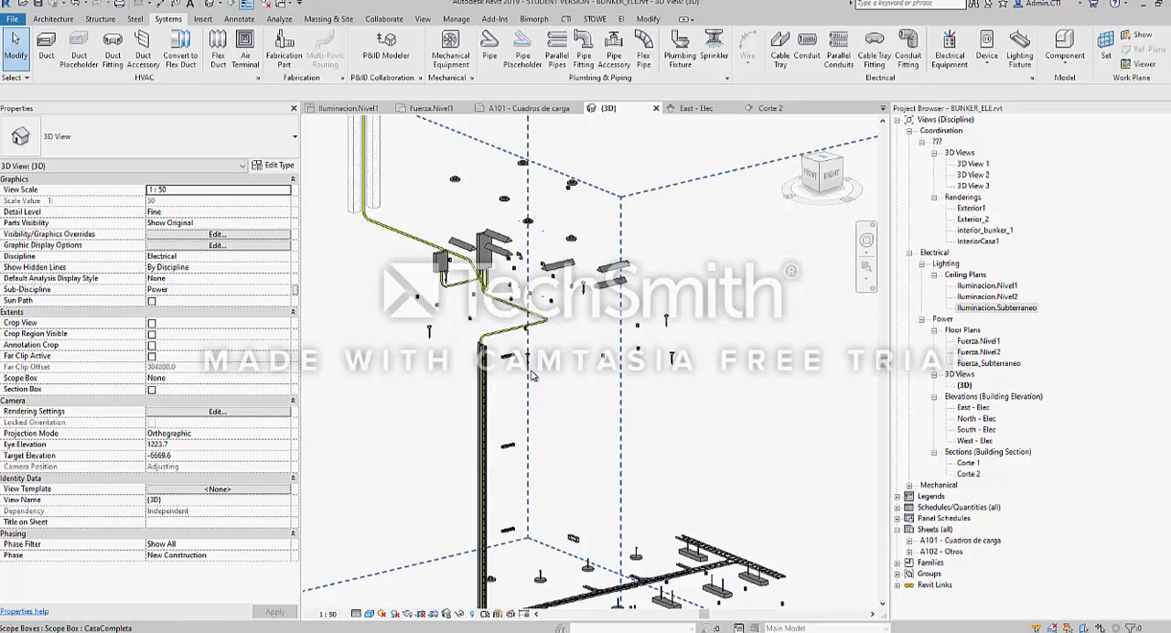
pyautogui.moveTo(333, 223); pyautogui.dragTo(552, 240, button='middle')
pyautogui.scroll(1, 575, 261)
pyautogui.click(559, 245)
pyautogui.scroll(5, 545, 232)
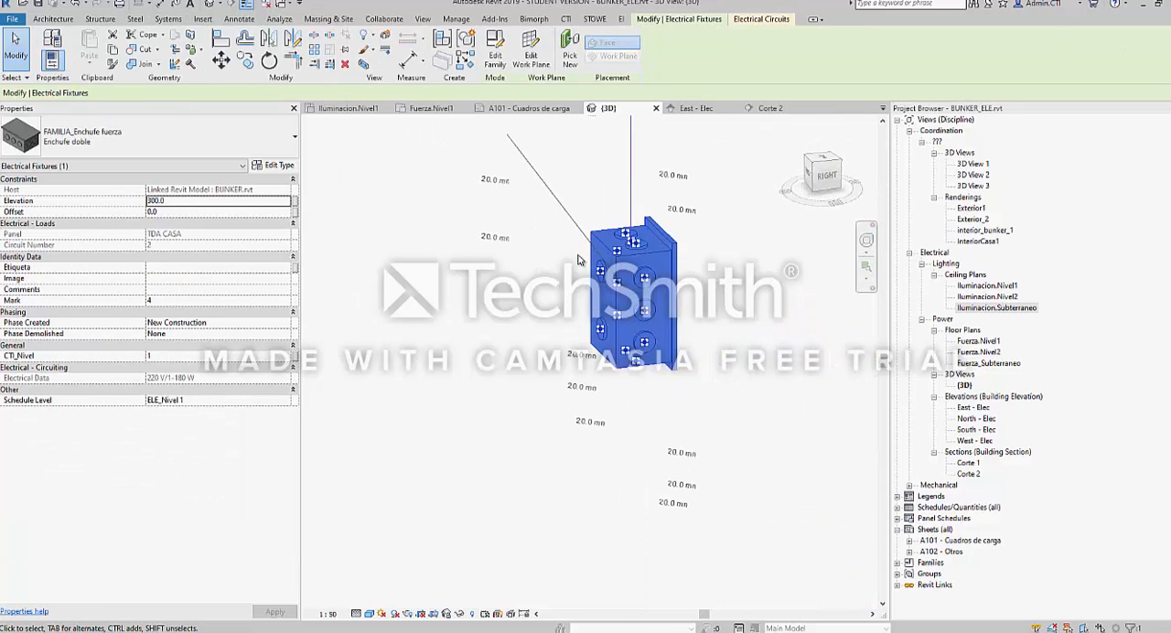
pyautogui.keyDown('shift'); pyautogui.moveTo(642, 270); pyautogui.dragTo(576, 247, button='middle'); pyautogui.keyUp('shift')
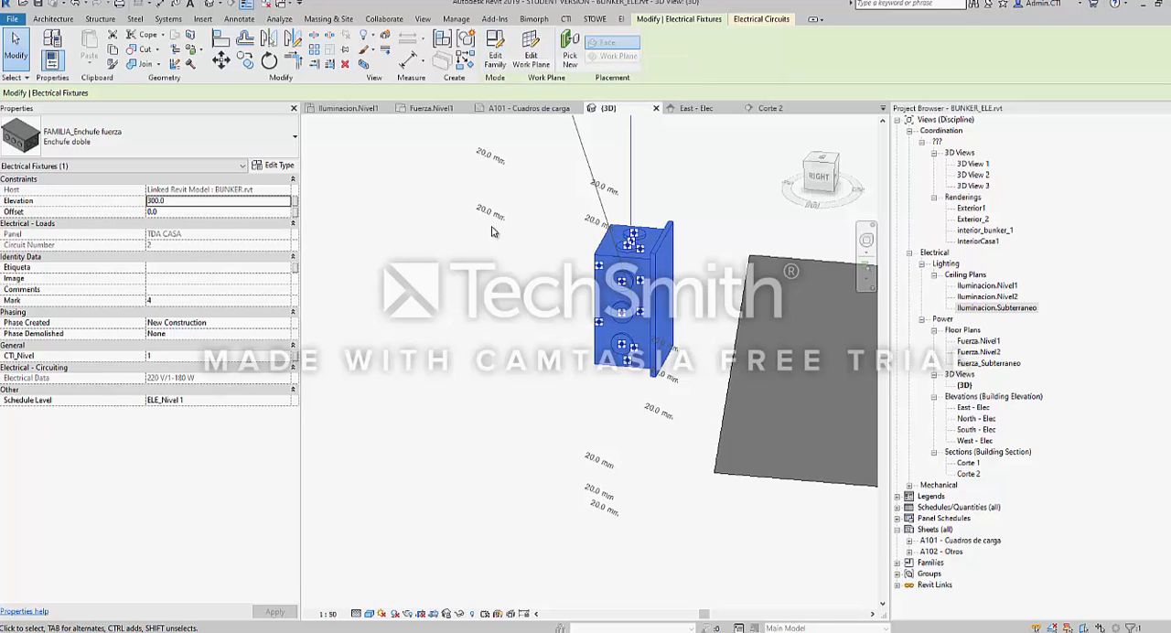
pyautogui.click(496, 52)
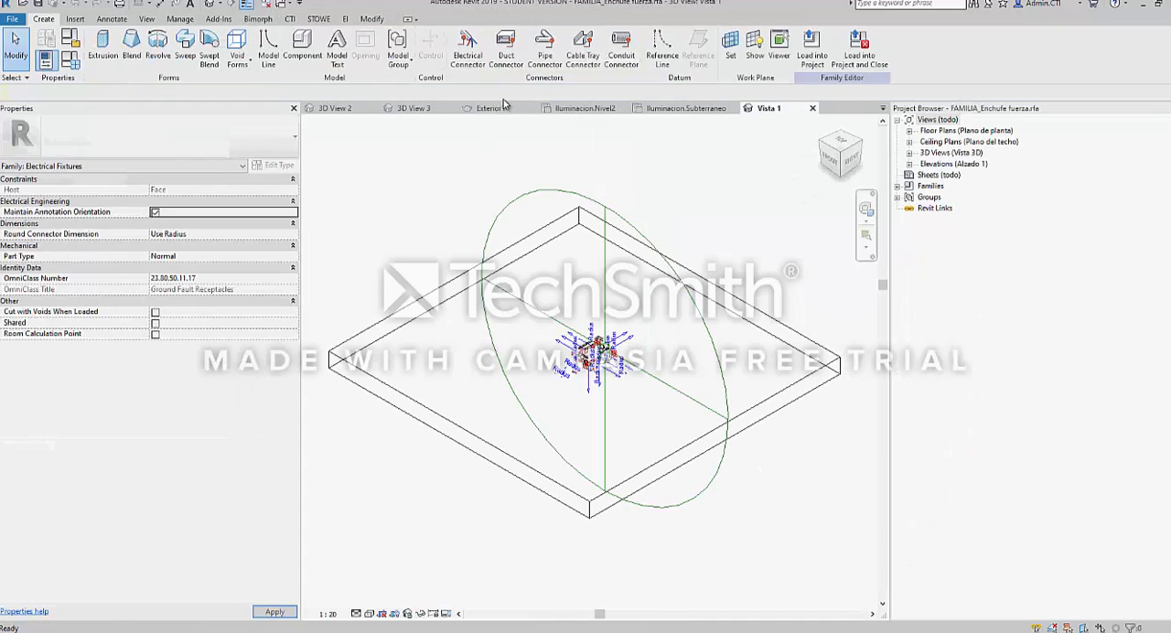
# Set the family's 3D view to the Consistent Colors visual style and temporarily hide the large host extrusion around the socket
pyautogui.scroll(5, 647, 397)
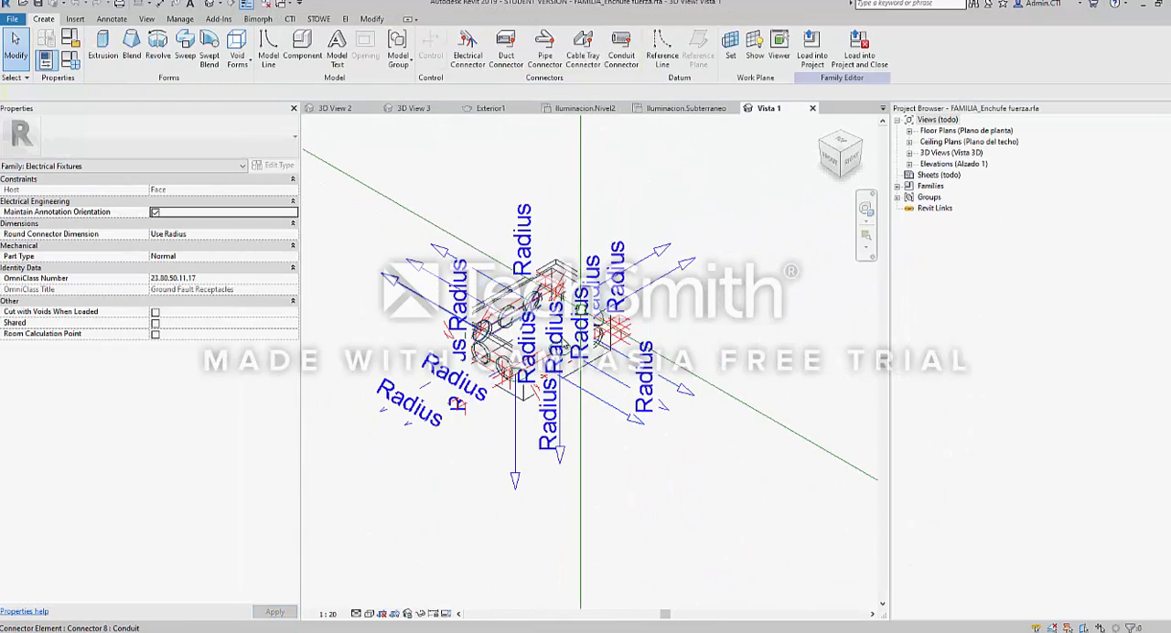
pyautogui.click(368, 613)
pyautogui.click(416, 573)
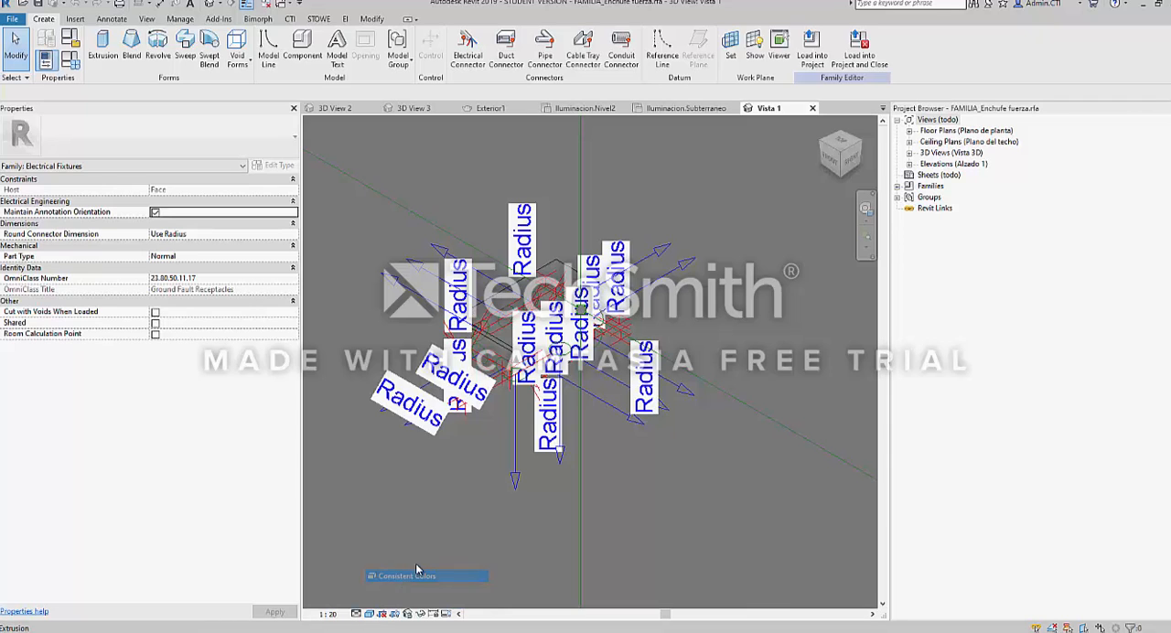
pyautogui.scroll(-5, 606, 480)
pyautogui.click(606, 480)
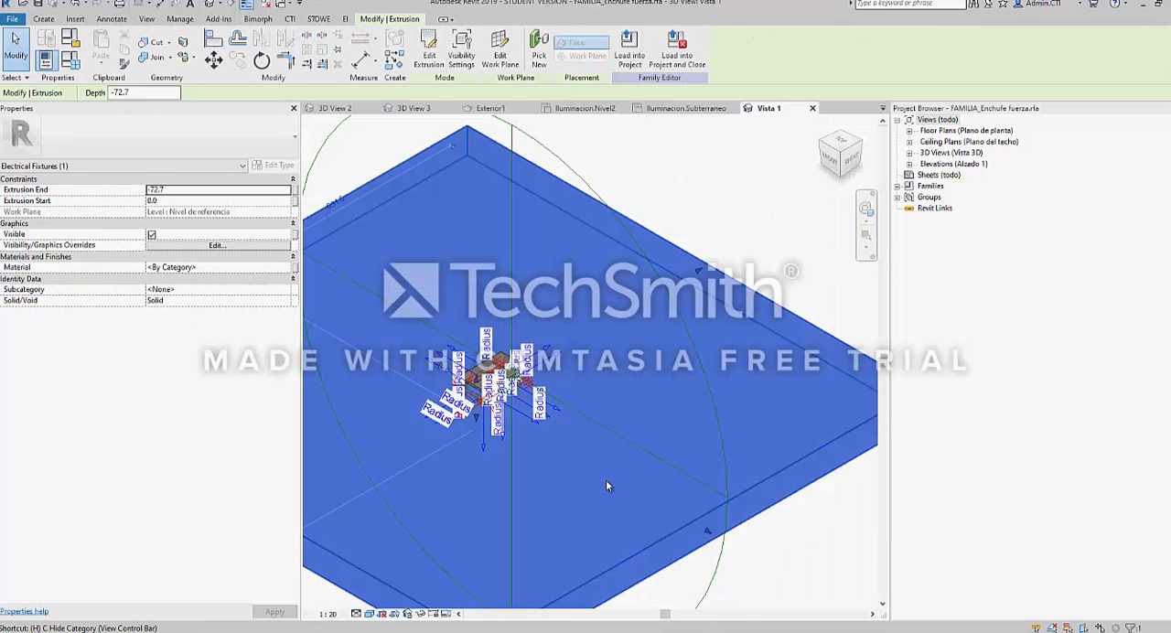
pyautogui.press('h')
pyautogui.press('h')
# Examine the socket box and its conduit connectors from the front, above and below
pyautogui.keyDown('shift'); pyautogui.moveTo(483, 406); pyautogui.dragTo(582, 402, button='middle'); pyautogui.keyUp('shift')
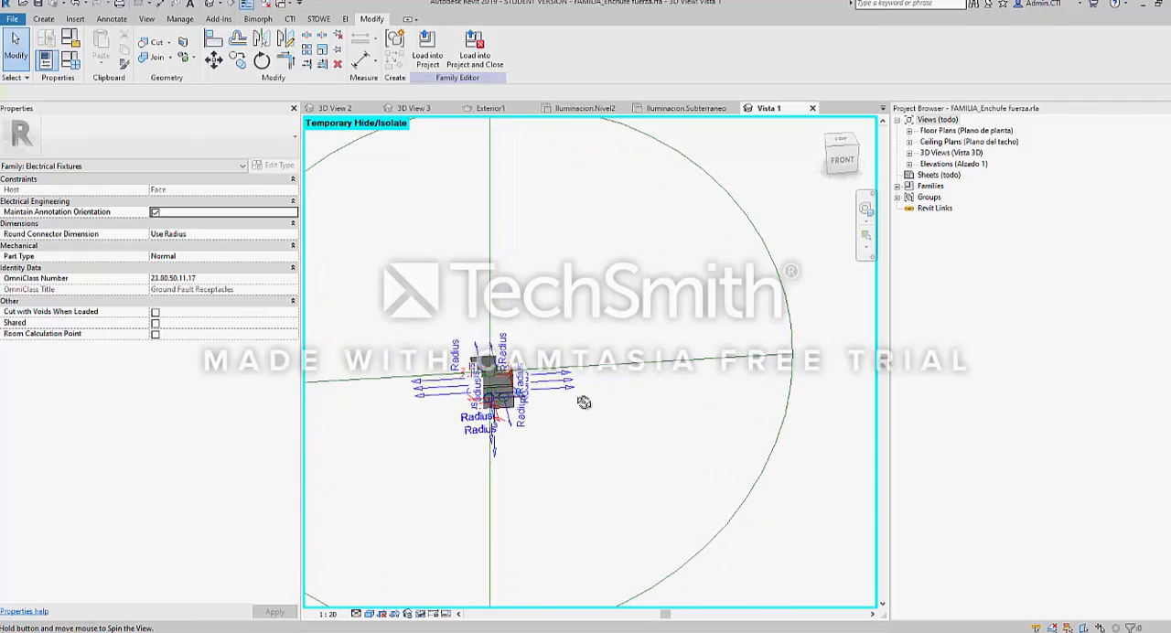
pyautogui.scroll(3, 505, 416)
pyautogui.moveTo(505, 418)
pyautogui.keyDown('shift'); pyautogui.mouseDown(button='middle')
pyautogui.moveTo(441, 435)
pyautogui.moveTo(514, 436)
pyautogui.mouseUp(button='middle'); pyautogui.keyUp('shift')
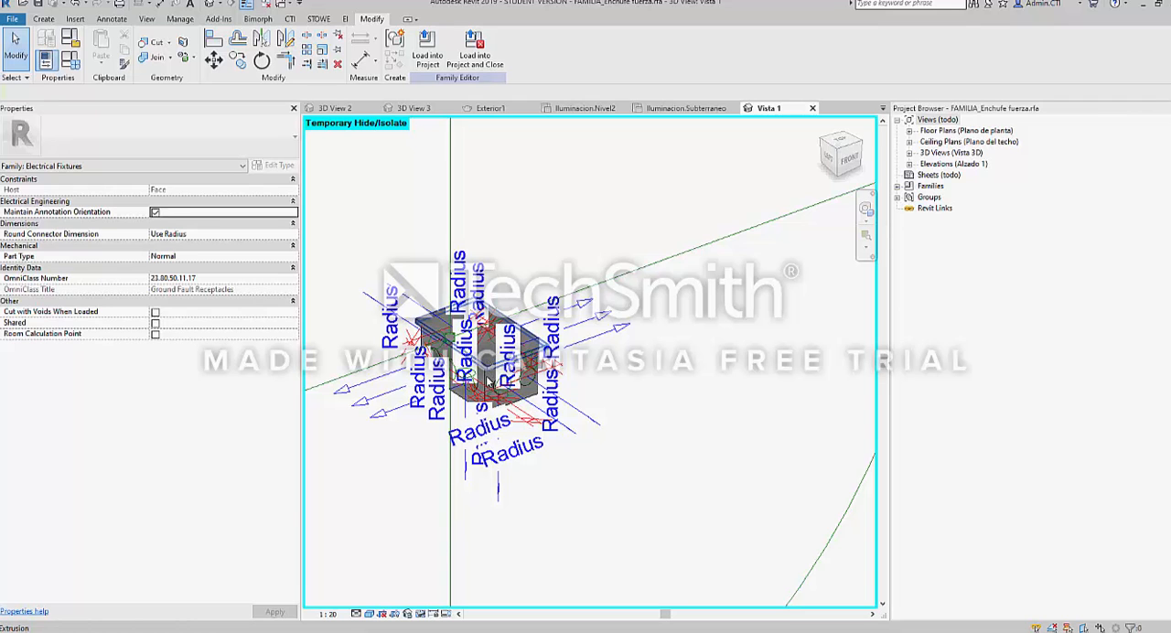
pyautogui.keyDown('shift'); pyautogui.moveTo(487, 361); pyautogui.dragTo(488, 212, button='middle'); pyautogui.keyUp('shift')
pyautogui.scroll(-3, 505, 418)
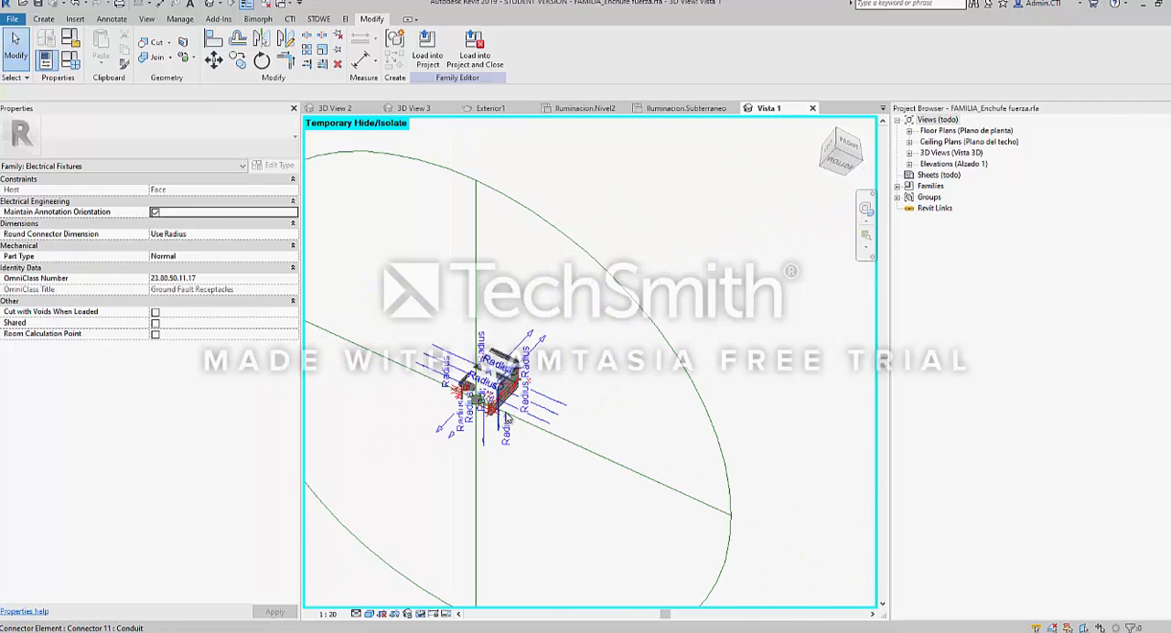
pyautogui.keyDown('shift'); pyautogui.moveTo(490, 410); pyautogui.dragTo(521, 388, button='middle'); pyautogui.keyUp('shift')
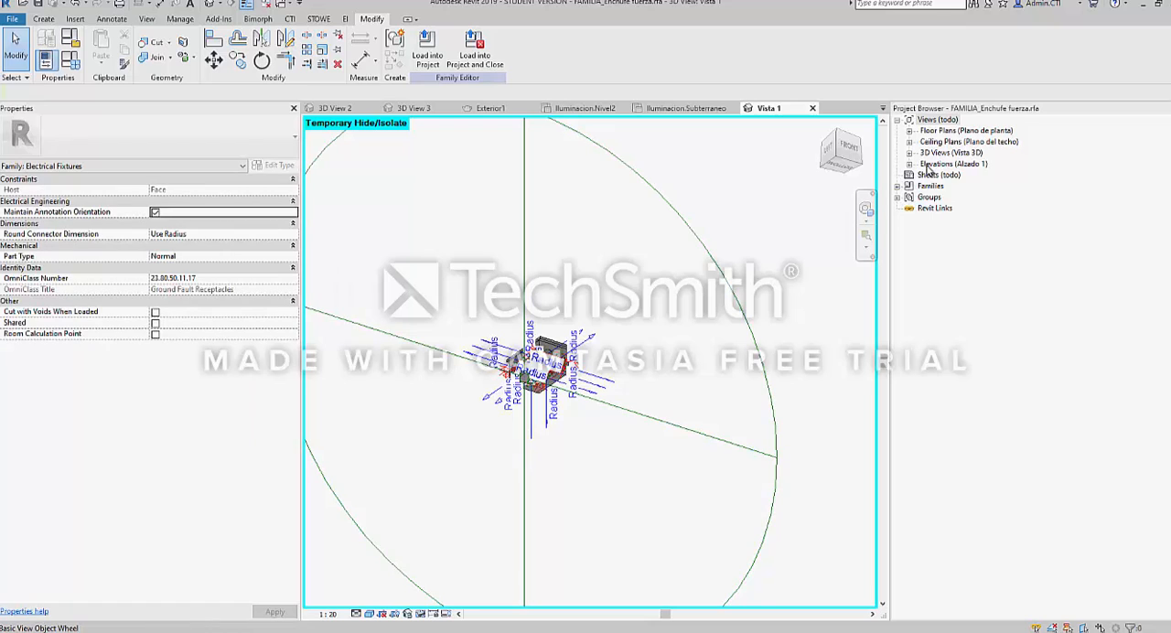
# Open the family's Derecha elevation and examine the socket's connectors there
pyautogui.doubleClick(946, 133)
pyautogui.click(947, 155)
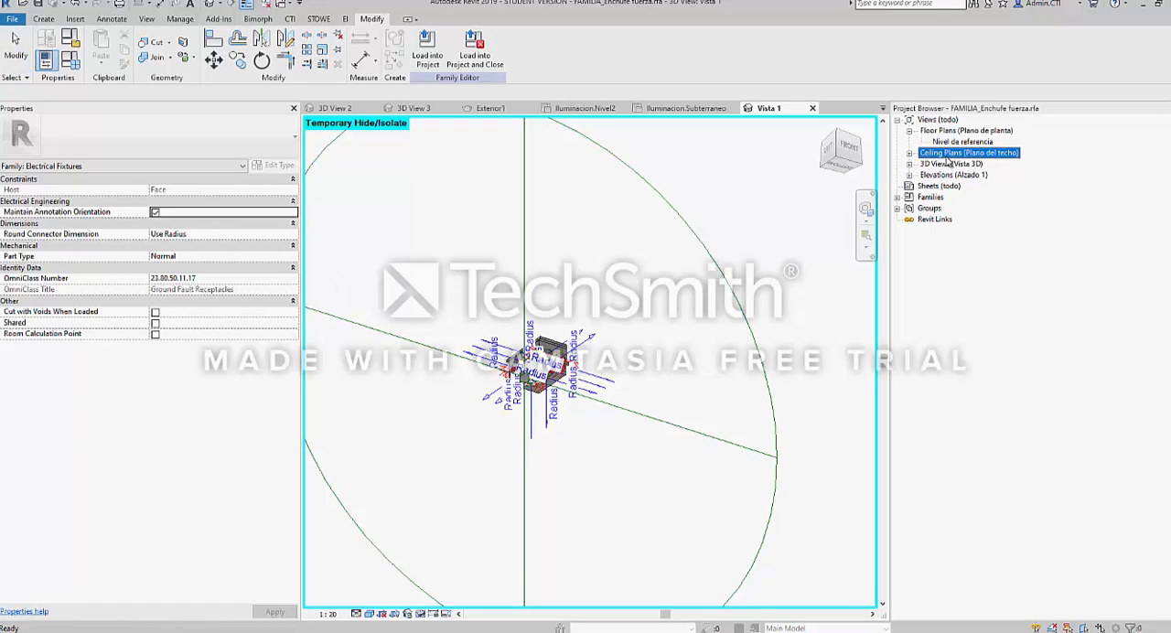
pyautogui.doubleClick(949, 174)
pyautogui.doubleClick(946, 185)
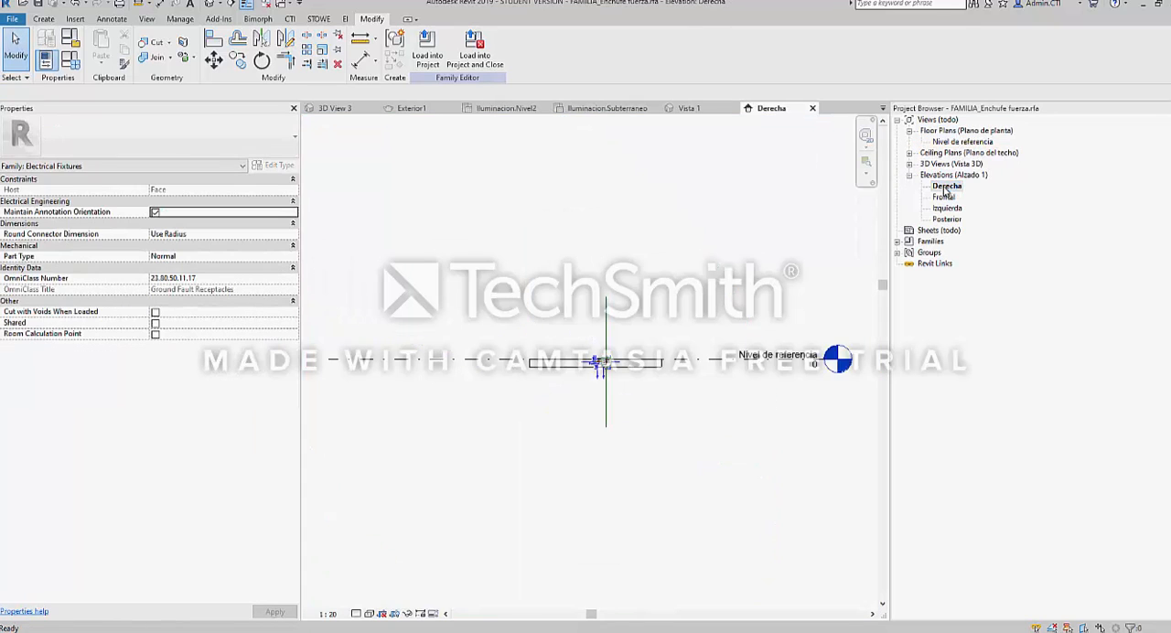
pyautogui.scroll(5, 528, 349)
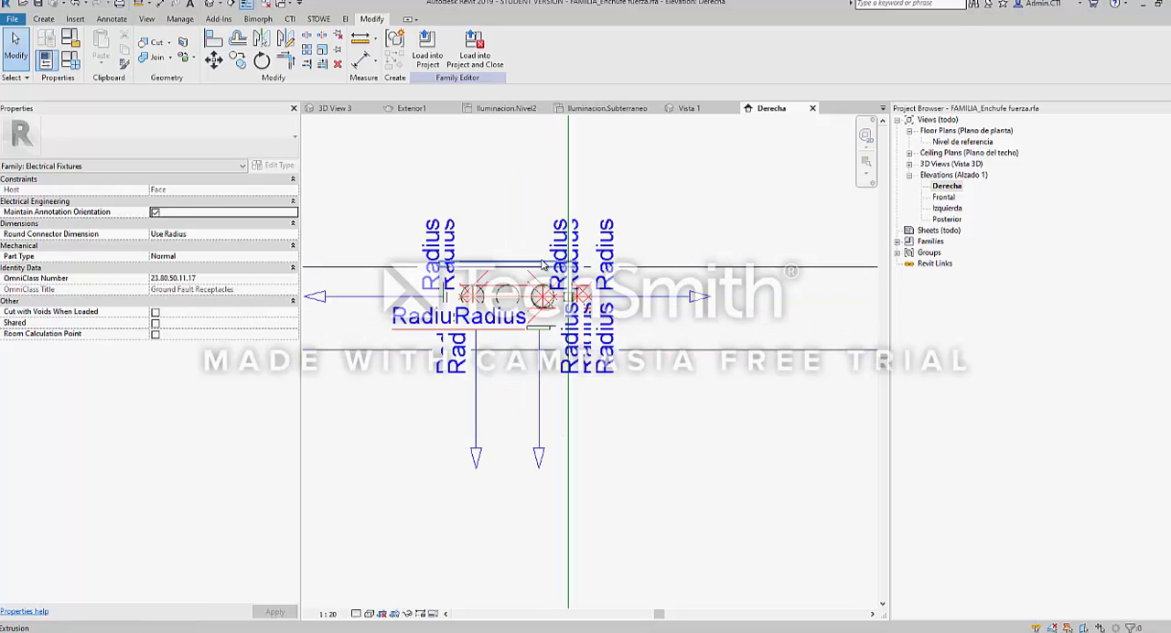
# Open the Nivel de referencia floor plan and inspect the Anotación enchufe fuerza symbol nested in the socket
pyautogui.doubleClick(961, 142)
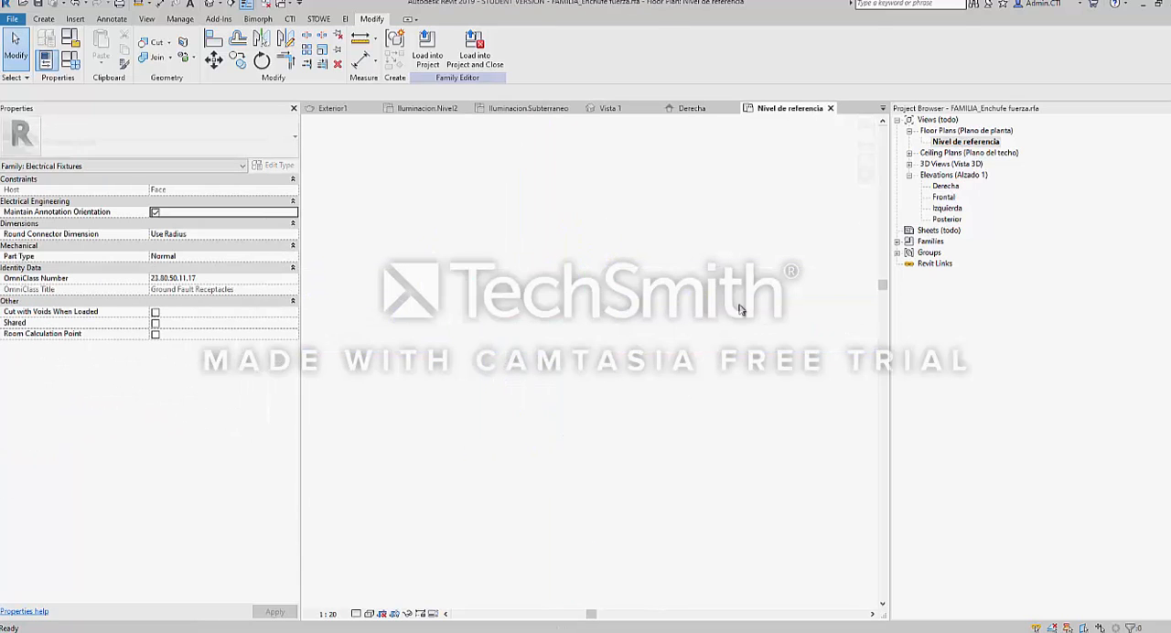
pyautogui.scroll(3, 604, 365)
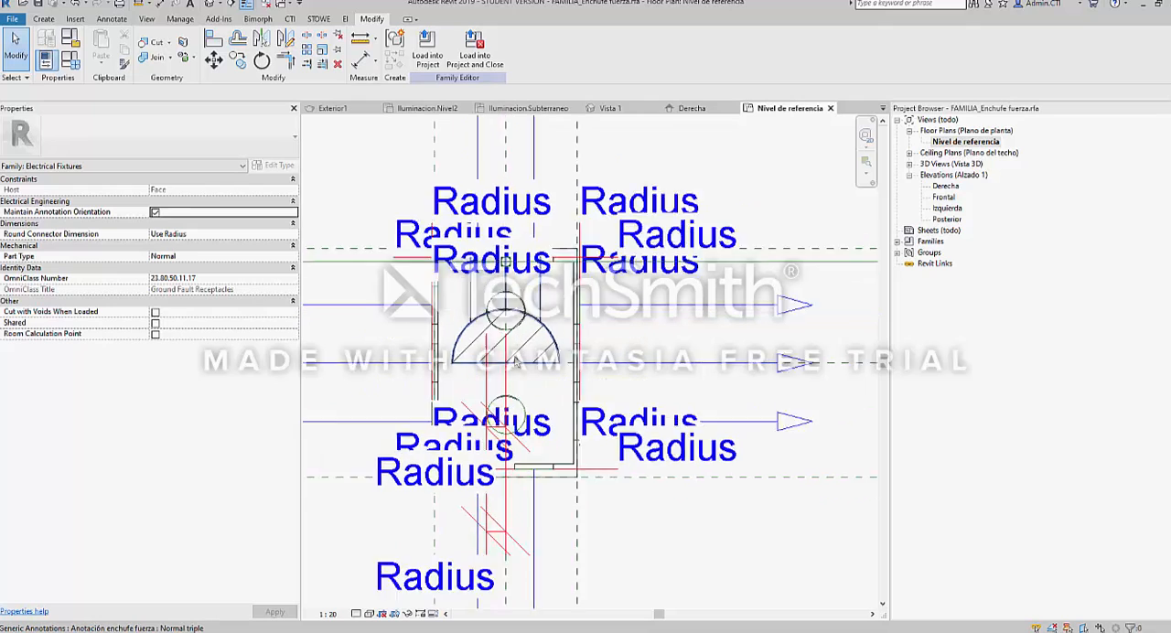
pyautogui.scroll(3, 515, 364)
pyautogui.click(540, 346)
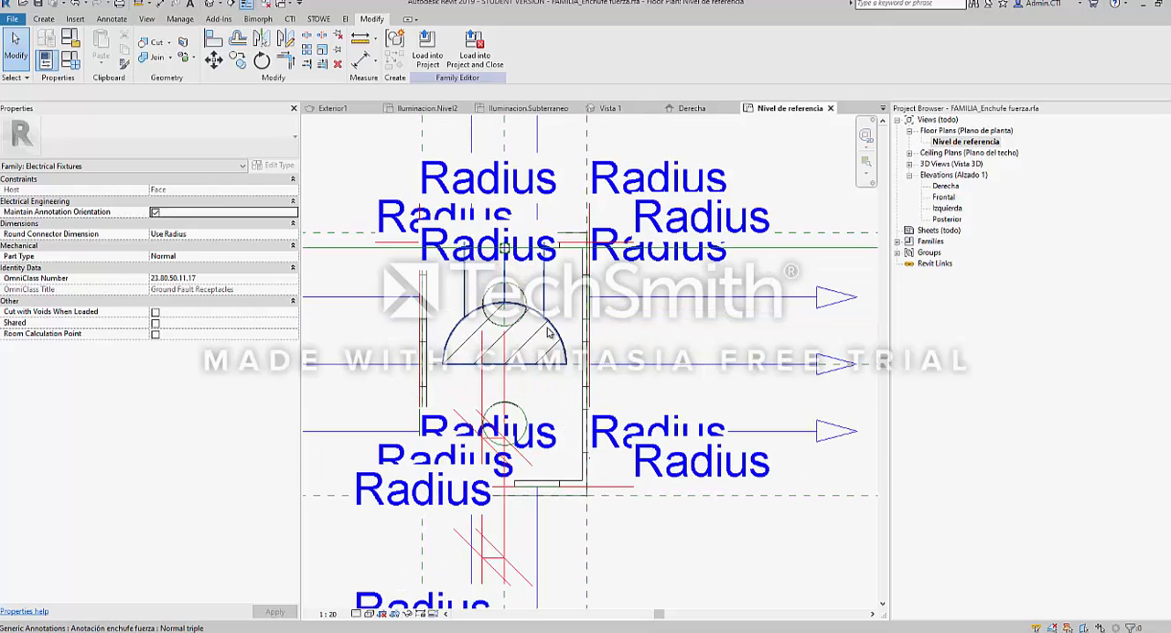
pyautogui.moveTo(556, 322); pyautogui.dragTo(511, 432, button='middle')
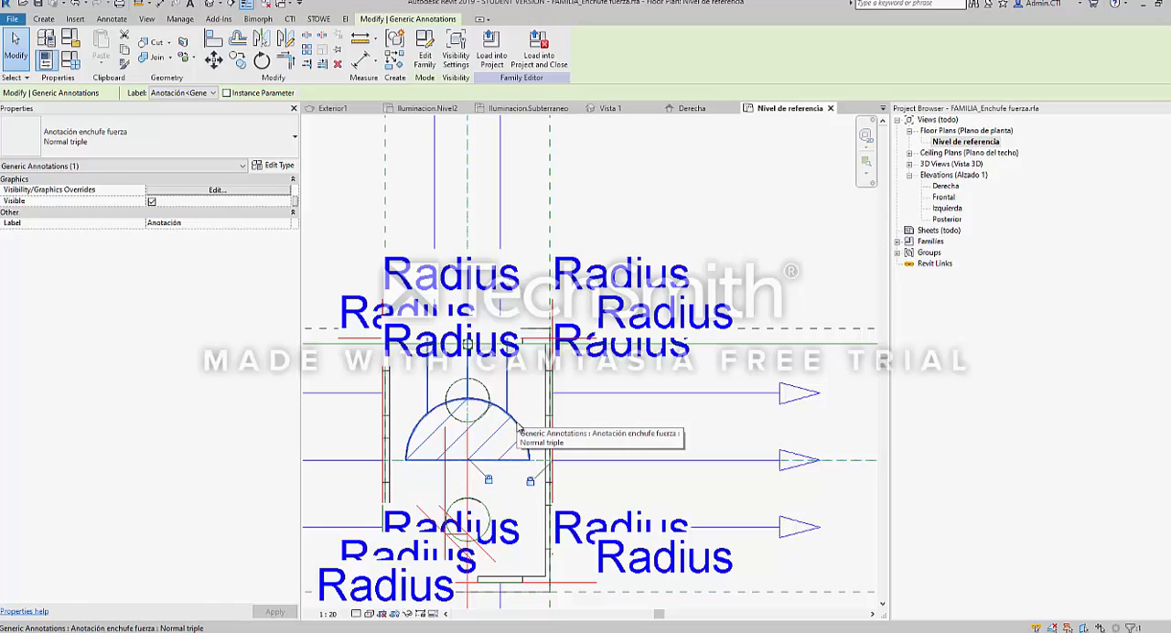
pyautogui.press('Escape')
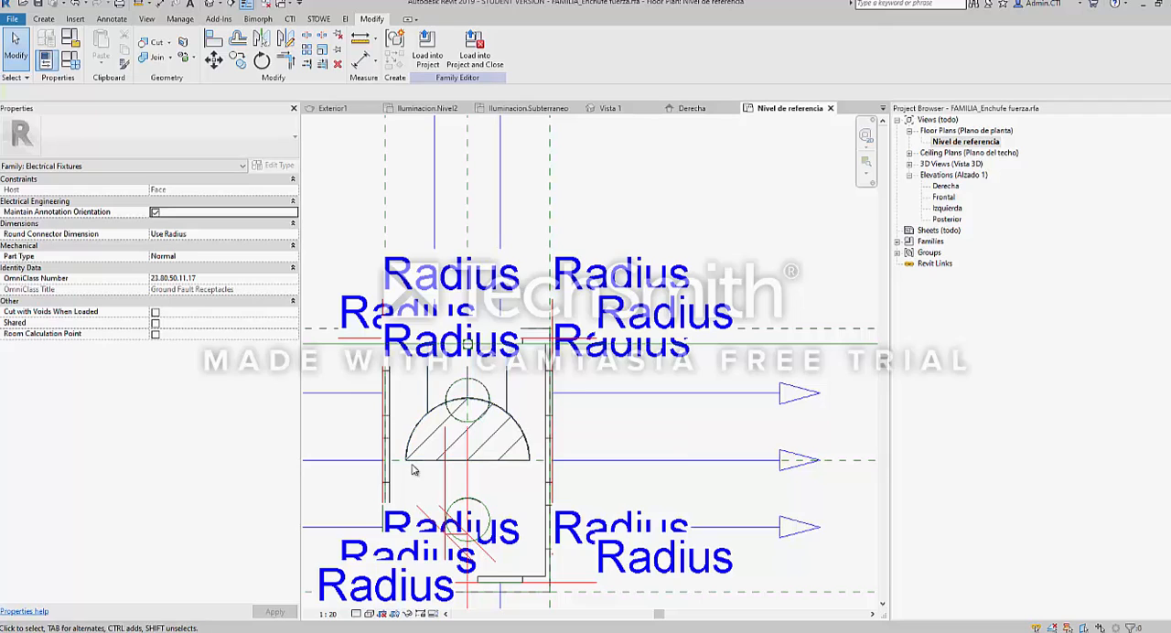
pyautogui.moveTo(375, 466); pyautogui.dragTo(407, 416, button='middle')
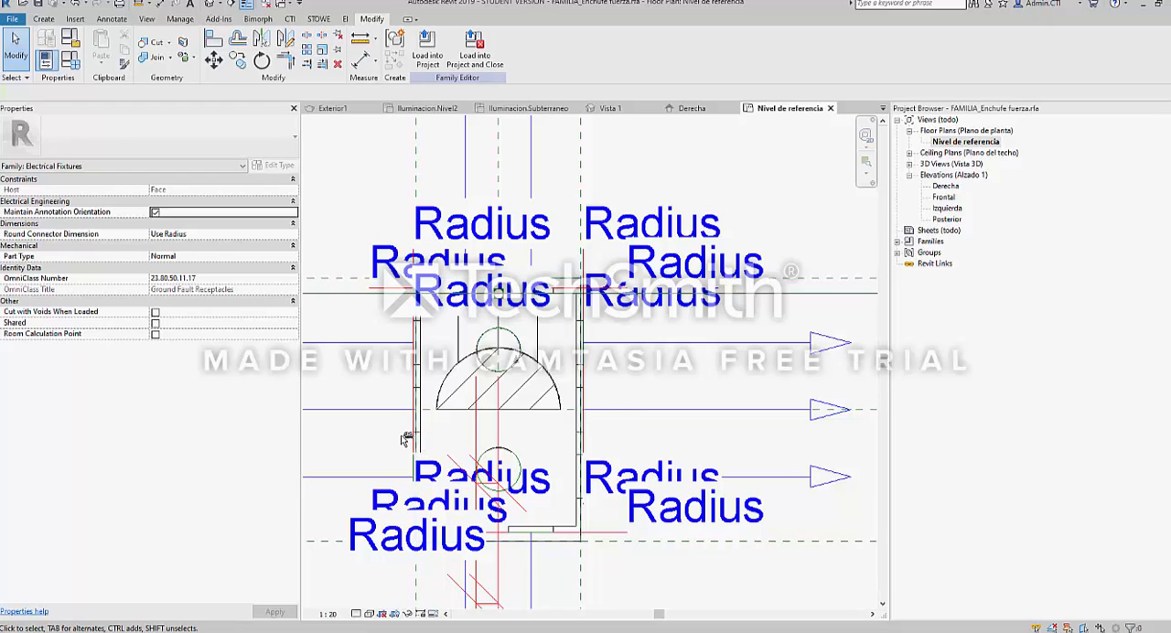
# Switch from the socket family's views back to the BUNKER_ELE project and close the 3D View 3 and Exterior1 views
pyautogui.hotkey('ctrl', 'Tab')
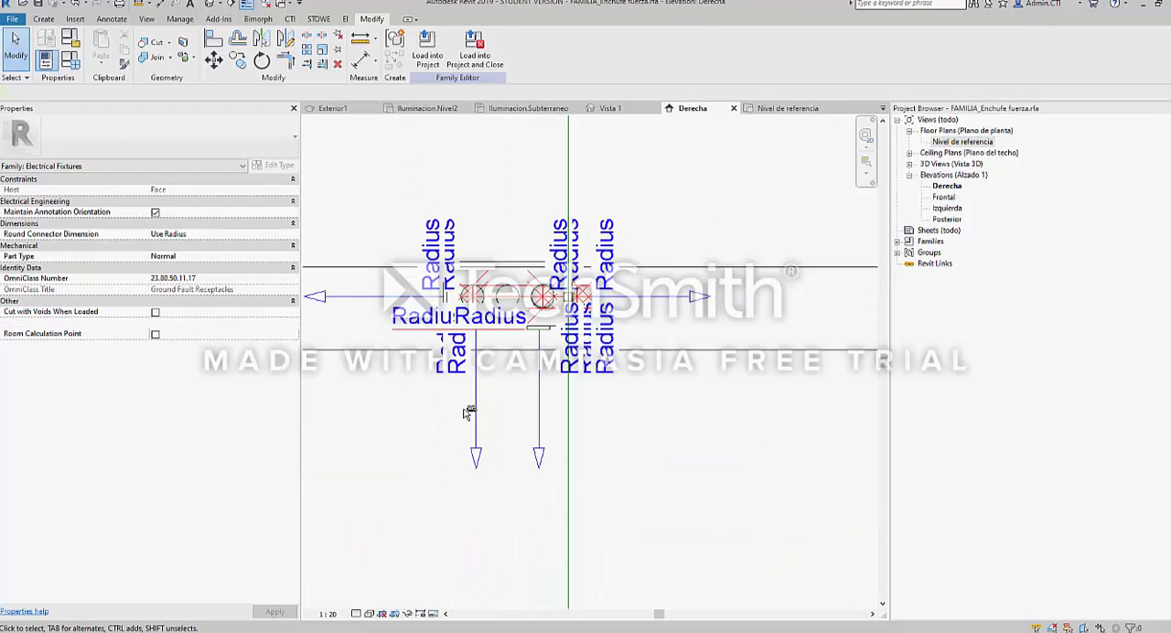
pyautogui.hotkey('ctrl', 'Tab')
pyautogui.hotkey('ctrl', 'Tab')
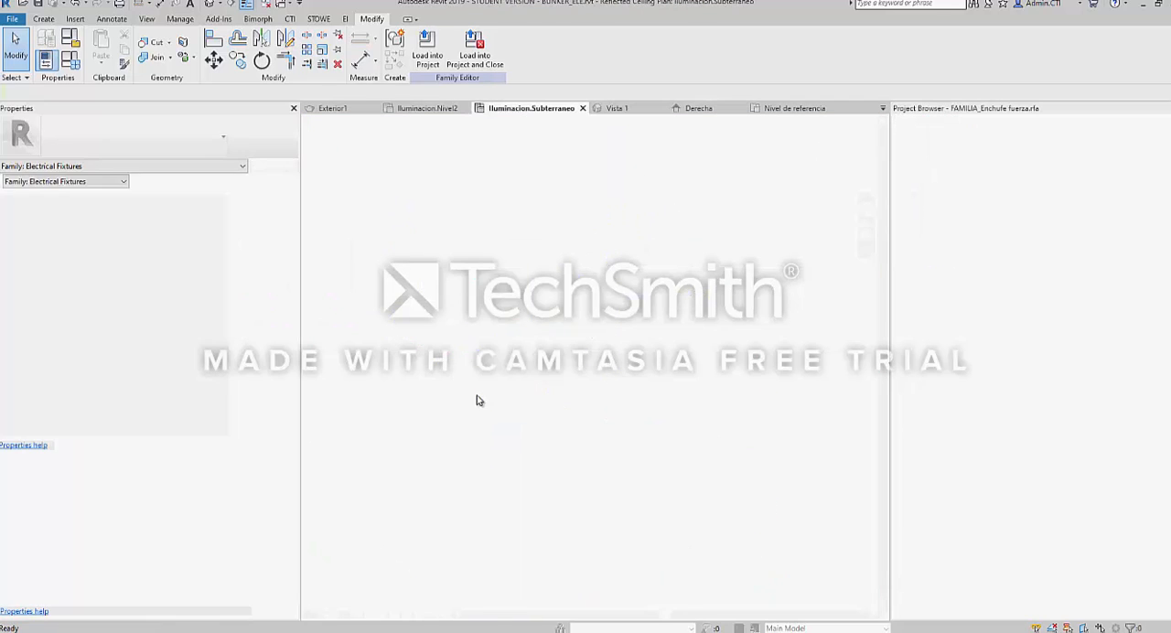
pyautogui.hotkey('ctrl', 'Tab')
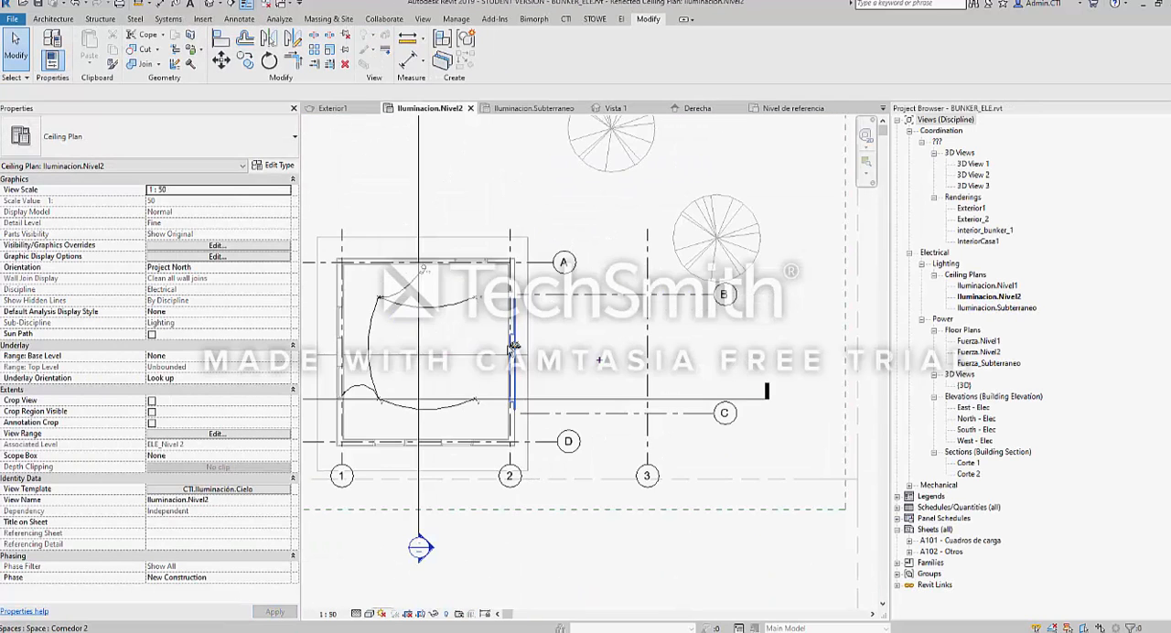
pyautogui.hotkey('ctrl', 'Tab')
pyautogui.hotkey('ctrl', 'Tab')
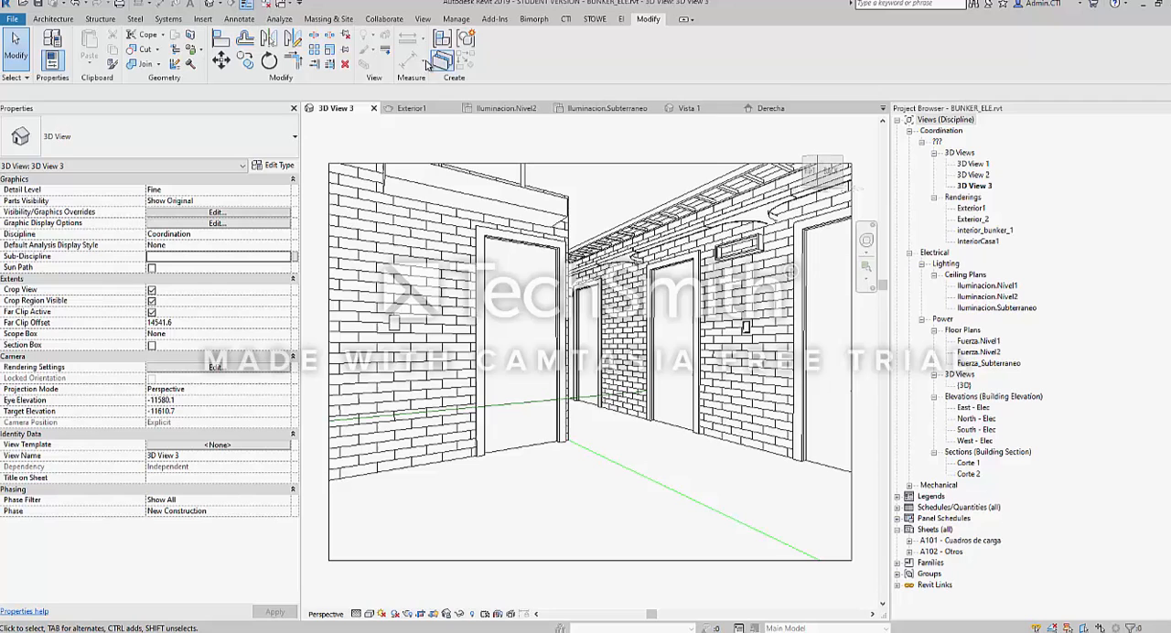
pyautogui.click(373, 108)
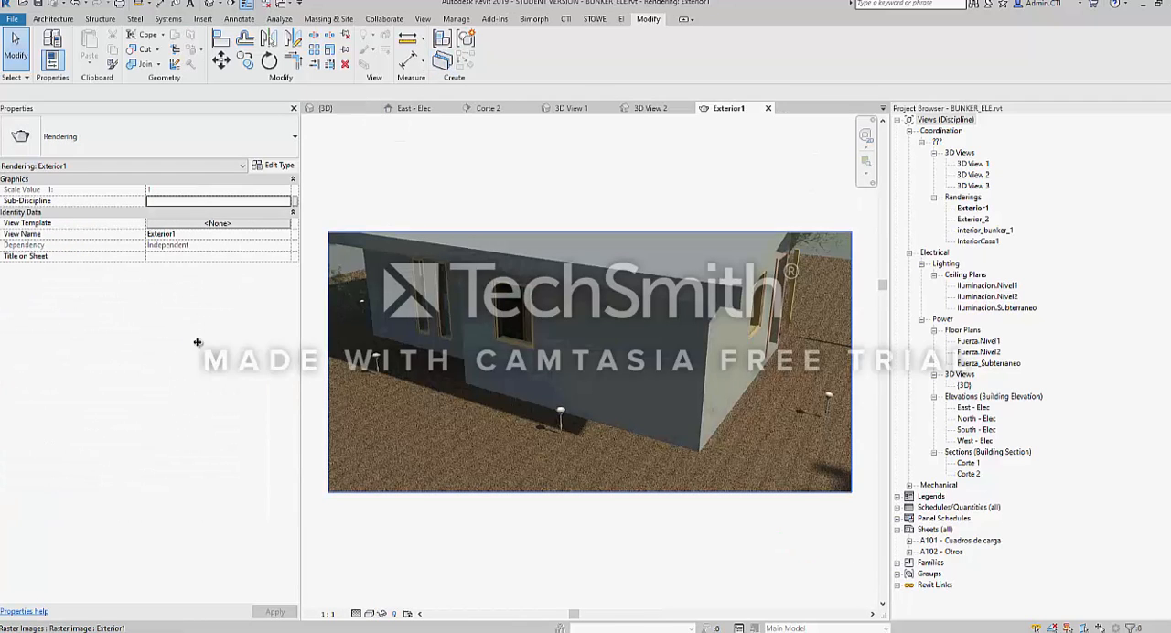
pyautogui.click(767, 108)
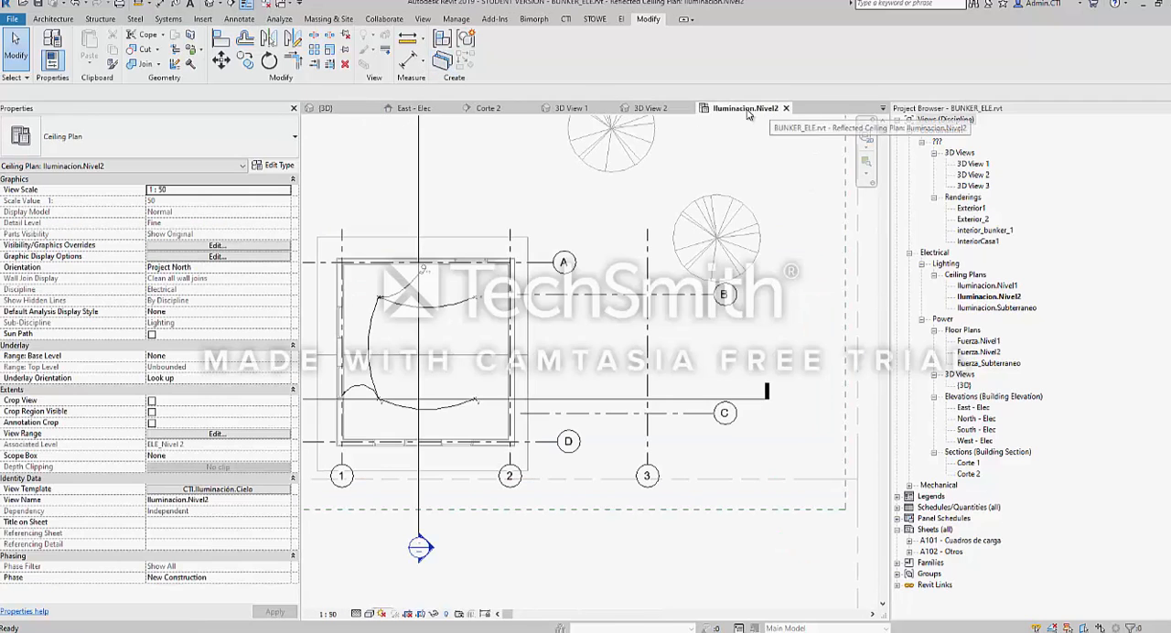
# Activate the {3D} view and select the Enchufe doble socket near the garden lamp to examine its box
pyautogui.click(326, 109)
pyautogui.keyDown('shift'); pyautogui.moveTo(458, 329); pyautogui.dragTo(514, 322, button='middle'); pyautogui.keyUp('shift')
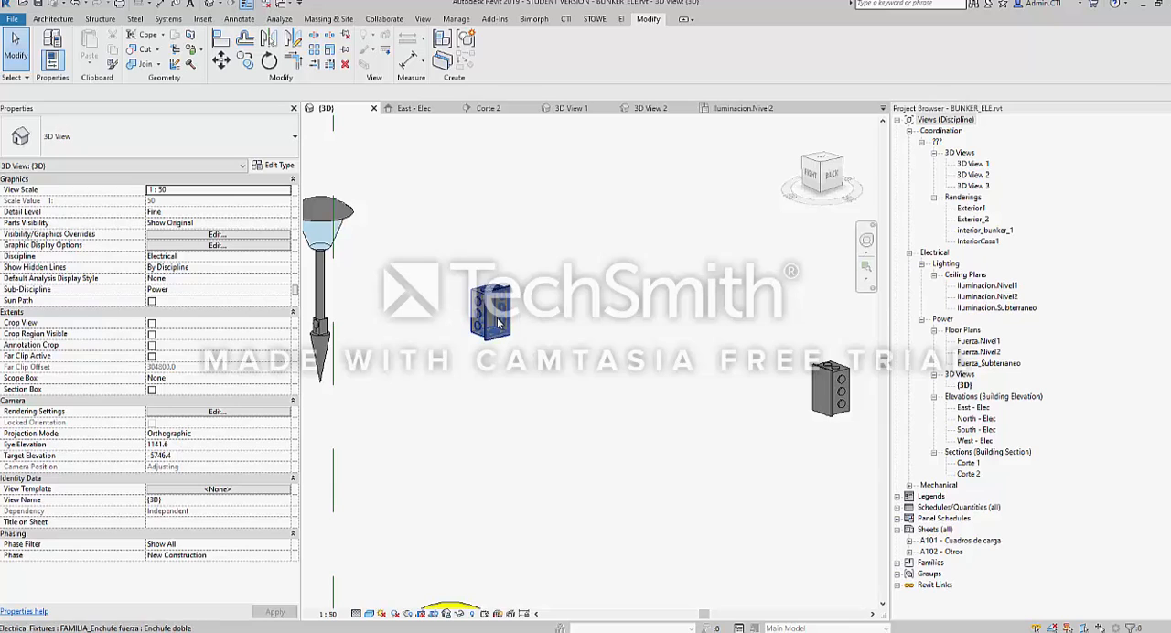
pyautogui.scroll(-3, 468, 308)
pyautogui.scroll(4, 465, 306)
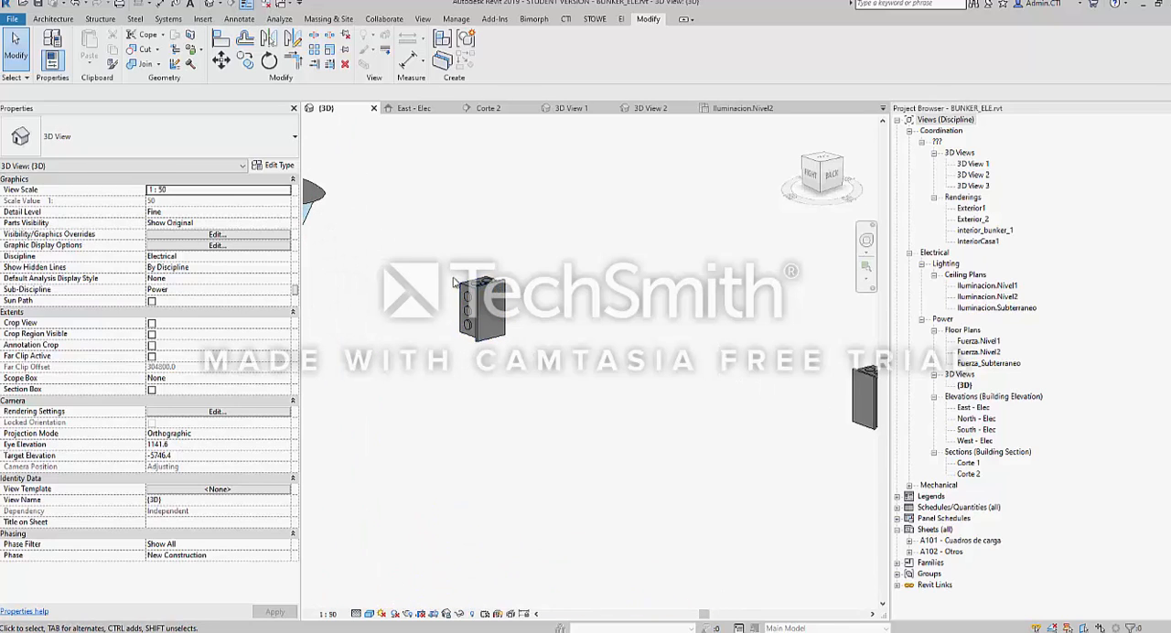
pyautogui.click(476, 338)
pyautogui.moveTo(477, 336); pyautogui.dragTo(520, 329, button='middle')
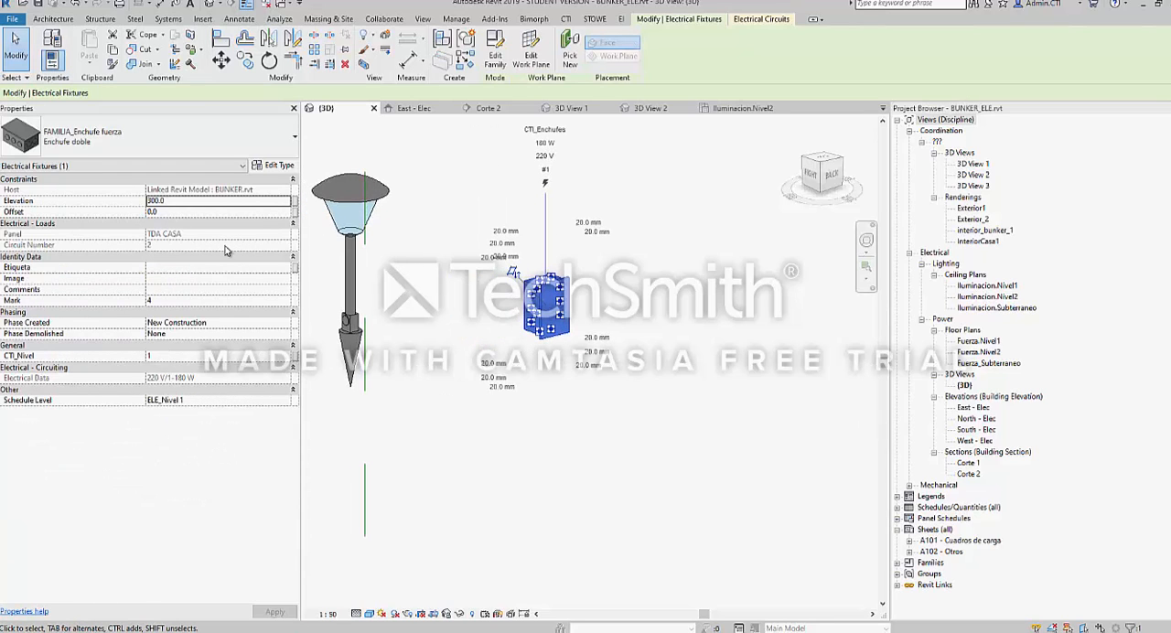
# Open the Fuerza.Nivel1 floor plan and select the same Enchufe doble socket symbol beside the wall
pyautogui.doubleClick(978, 340)
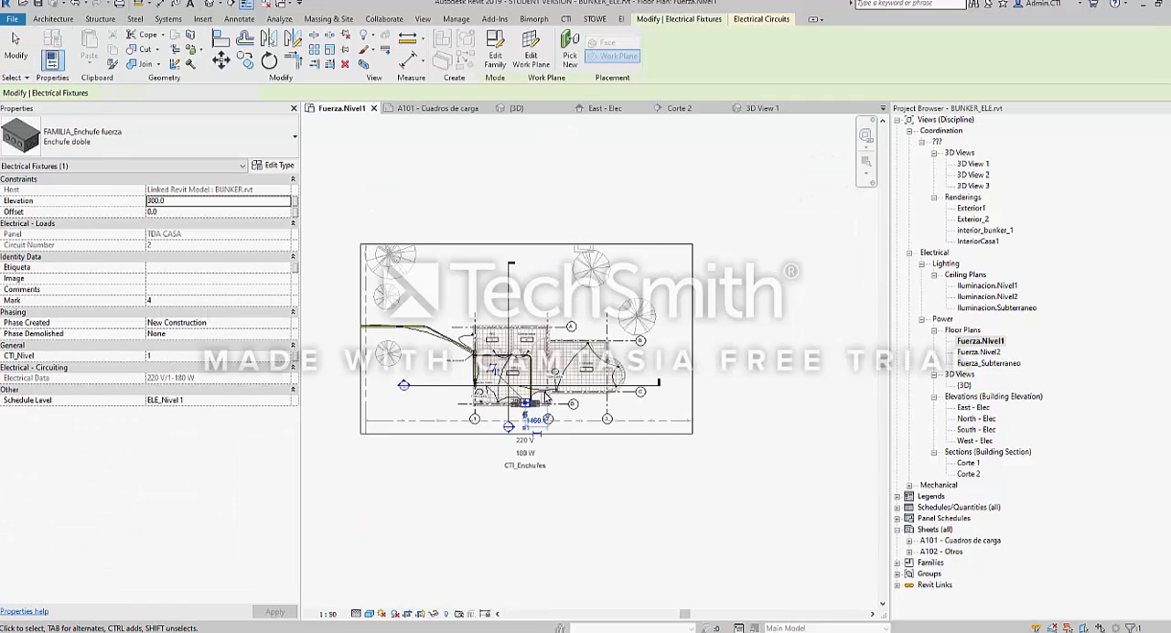
pyautogui.scroll(8, 457, 399)
pyautogui.moveTo(826, 416); pyautogui.dragTo(458, 394, button='middle')
pyautogui.scroll(3, 457, 395)
pyautogui.click(463, 374)
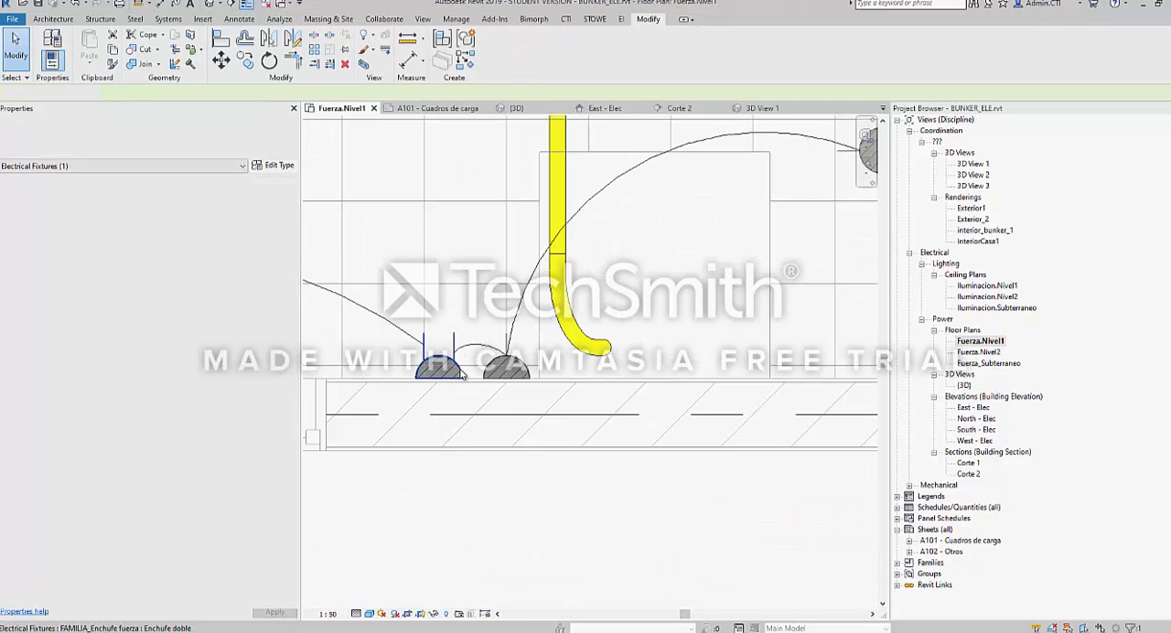
pyautogui.click(458, 369)
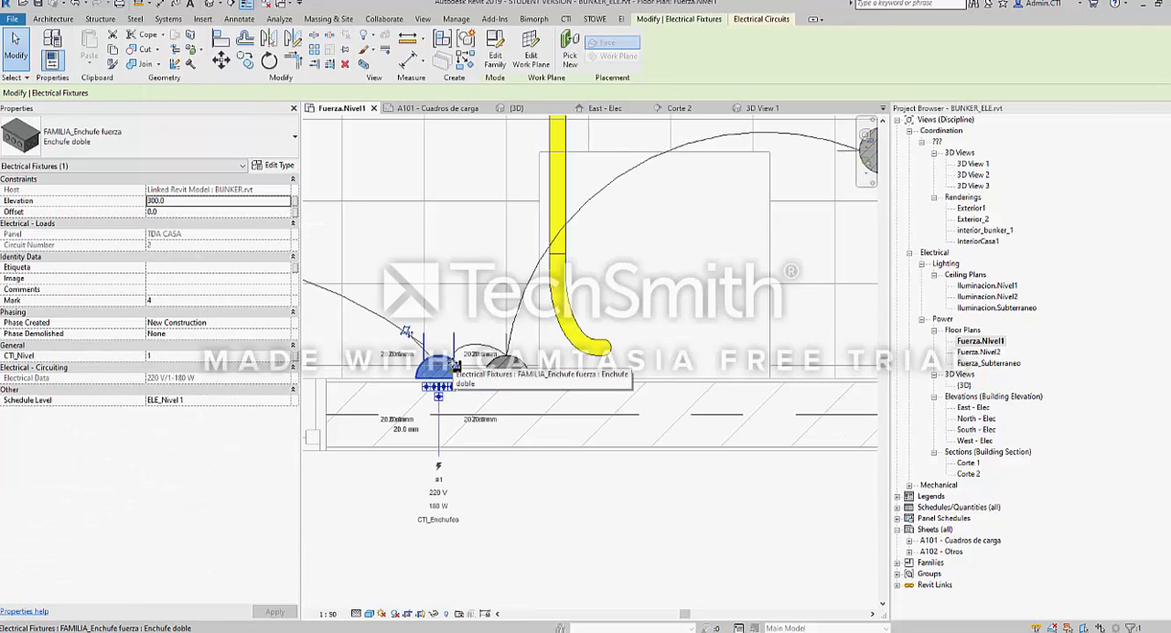
# Tile all open views in the drawing area and activate the A101 - Cuadros de carga sheet
pyautogui.press('w')
pyautogui.press('t')
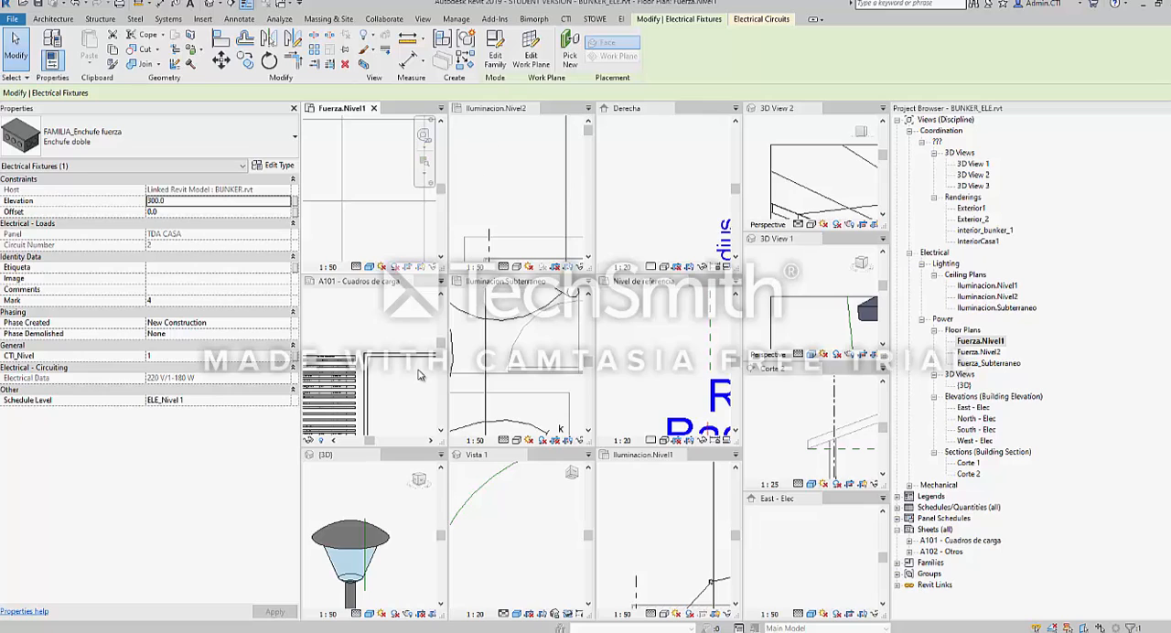
pyautogui.click(389, 322)
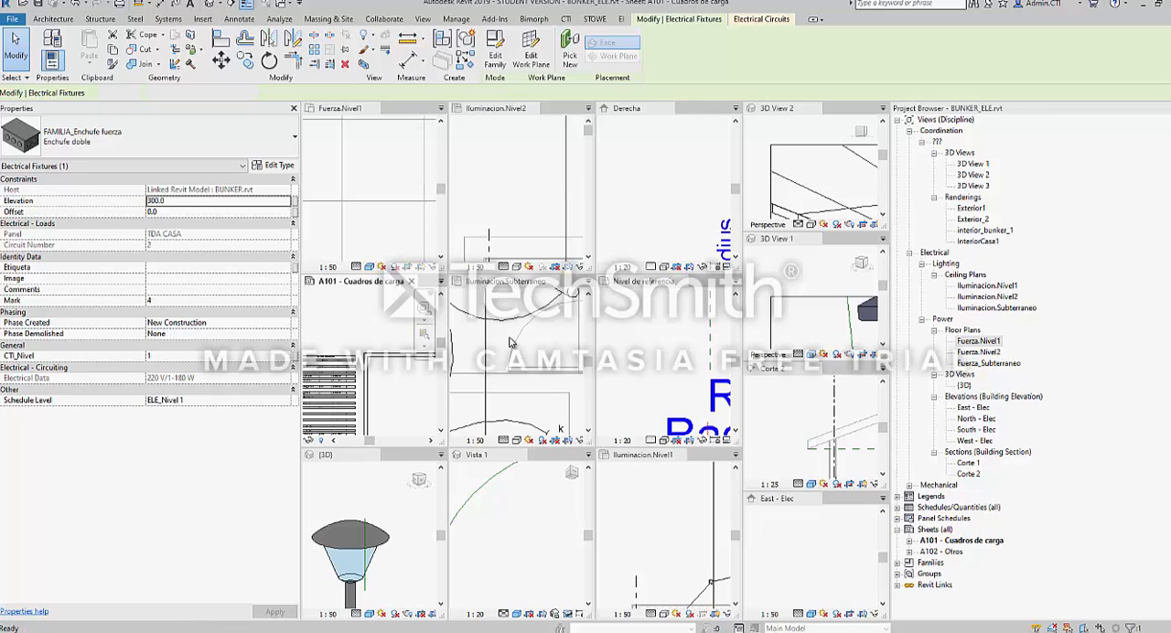
# Float the Fuerza.Nivel1 floor plan as a separate maximized window and view the sockets along the wall
pyautogui.click(972, 341)
pyautogui.doubleClick(976, 341)
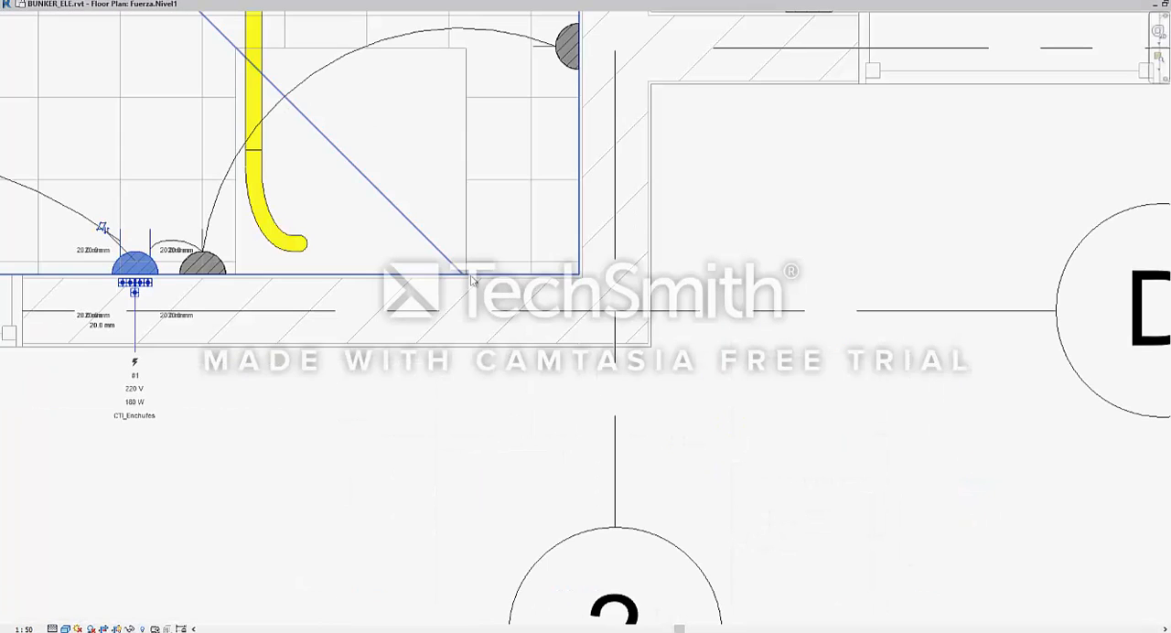
pyautogui.moveTo(428, 263); pyautogui.dragTo(578, 318, button='middle')
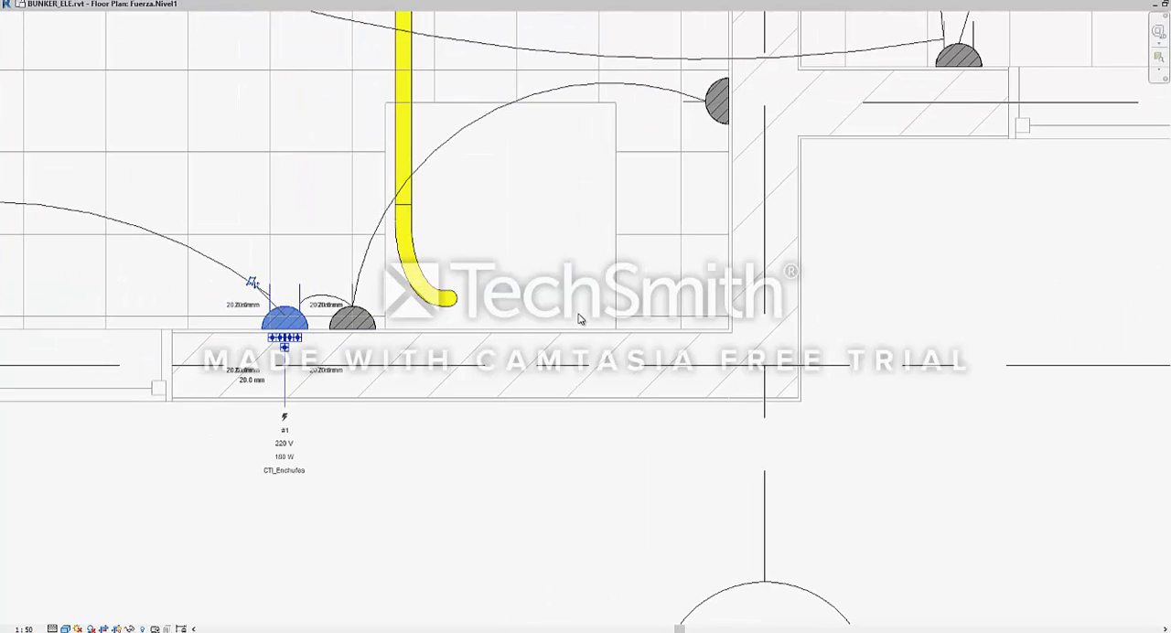
# Dock the floating Fuerza.Nivel1 plan back into the tile holding the A101 - Cuadros de carga sheet
pyautogui.hotkey('ctrl', 'Tab')
pyautogui.click(498, 298)
pyautogui.moveTo(1110, 4); pyautogui.dragTo(385, 112)
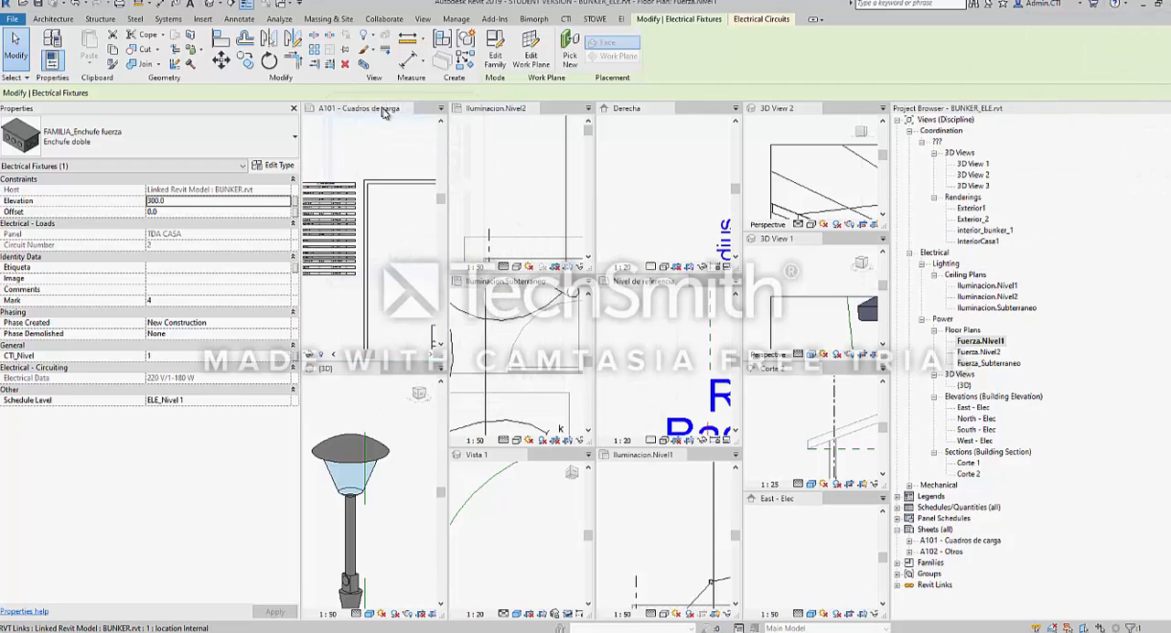
pyautogui.click(356, 216)
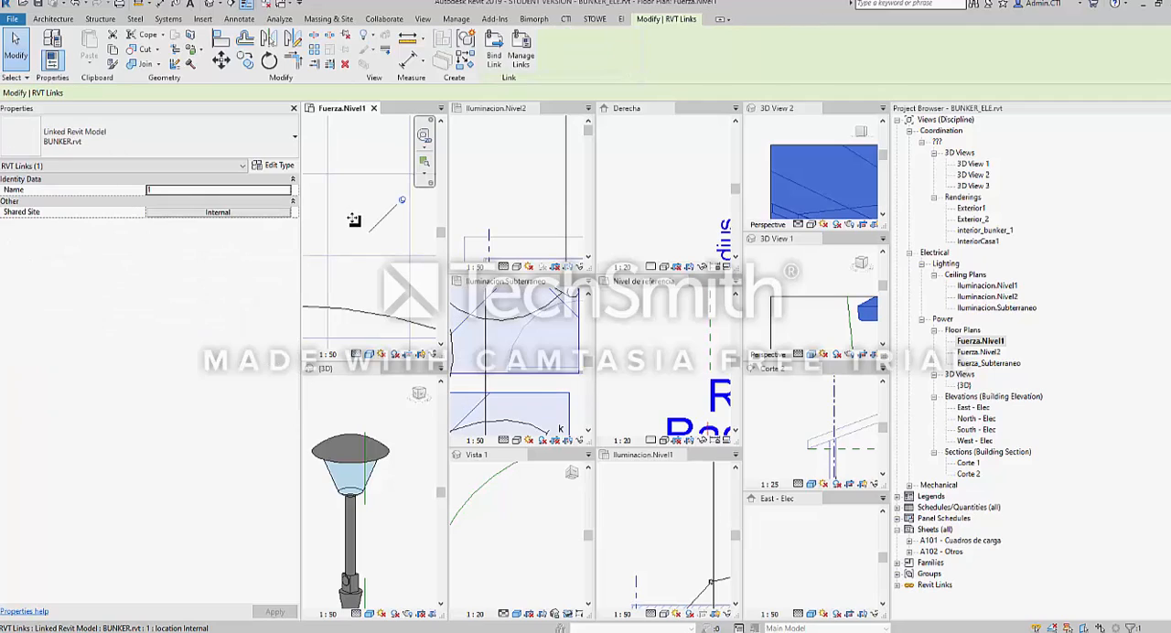
# Switch the shared tile to the A101 - Cuadros de carga sheet and close the 3D View 2 and Derecha views
pyautogui.click(441, 108)
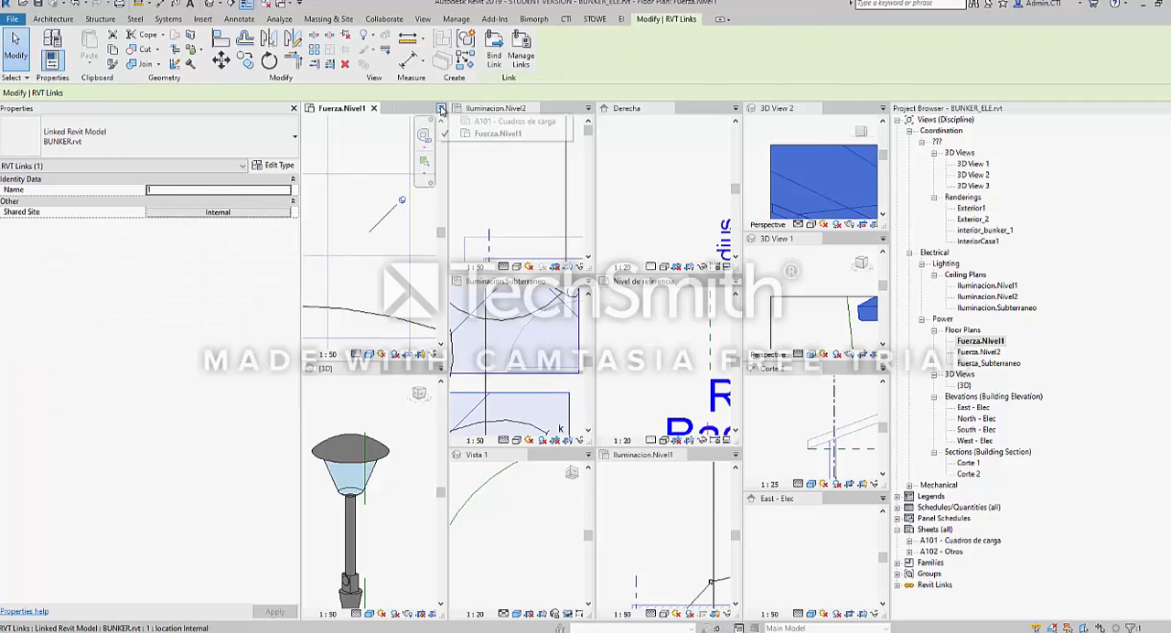
pyautogui.click(512, 120)
pyautogui.click(441, 108)
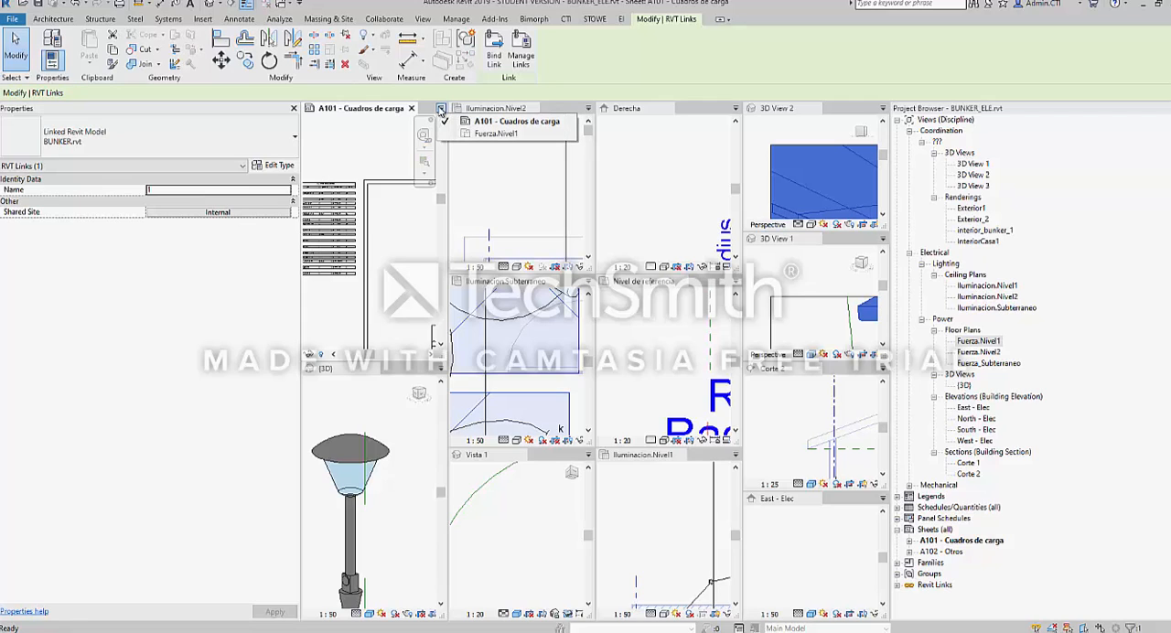
pyautogui.click(382, 202)
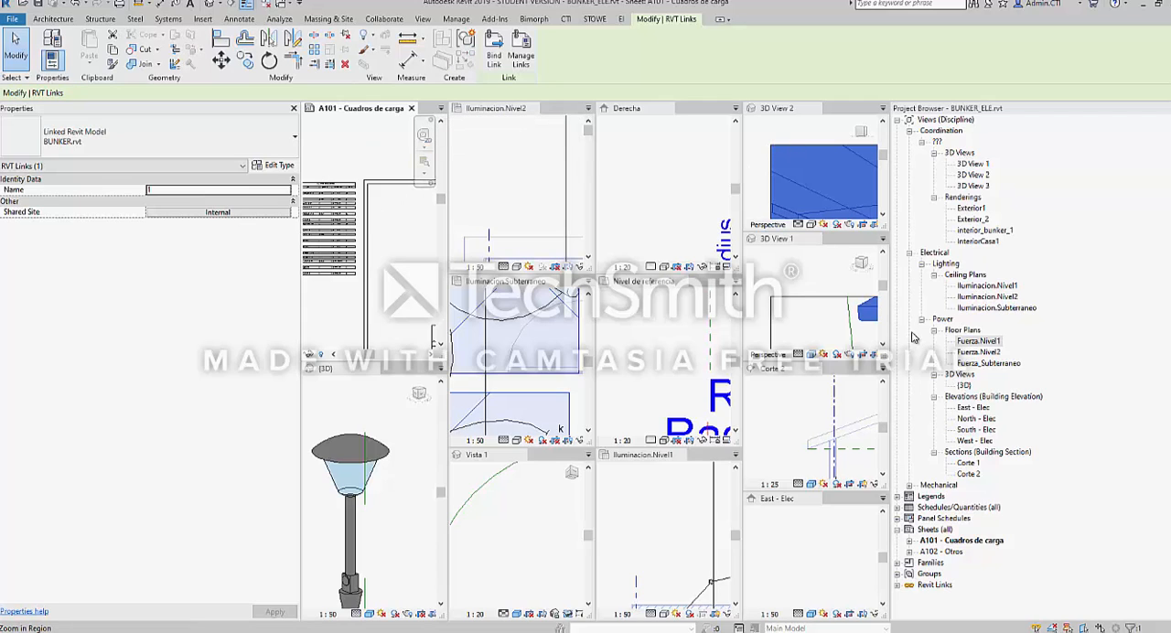
pyautogui.click(815, 109)
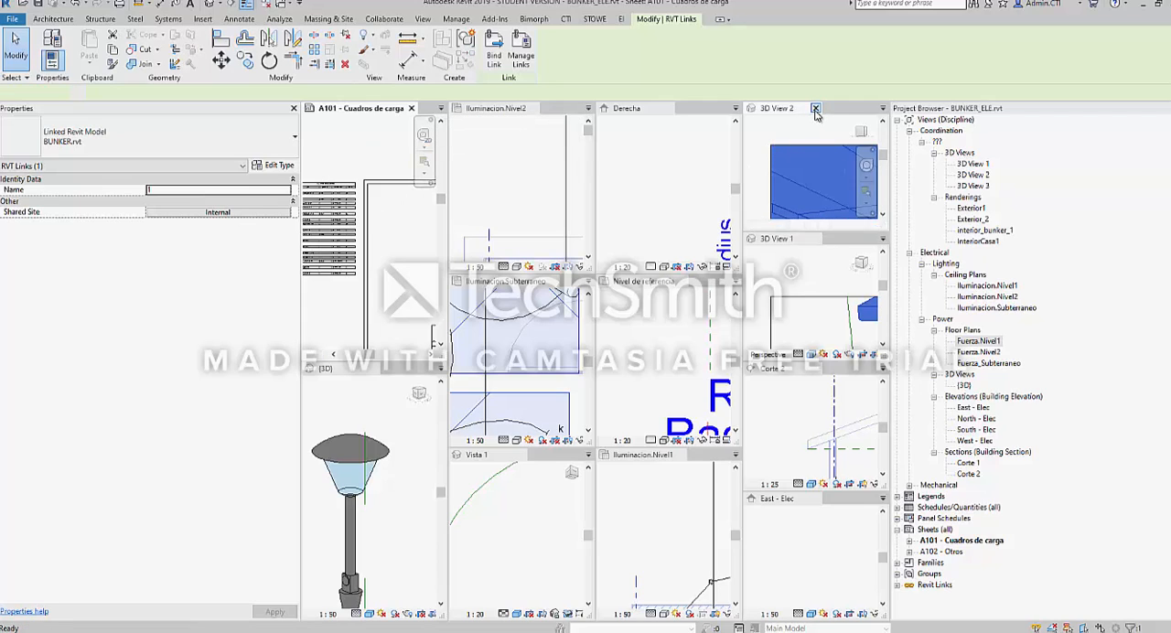
pyautogui.click(669, 109)
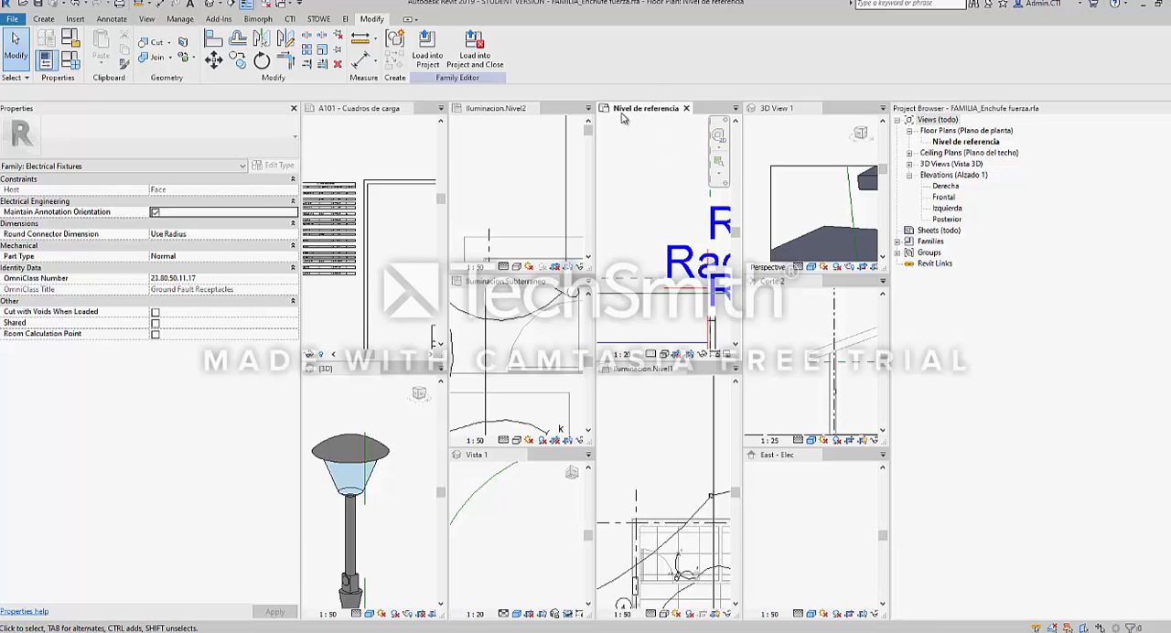
# Float the family's Nivel de referencia plan as a maximized window, examine the socket's connectors, and return to Iluminacion.Nivel2
pyautogui.moveTo(648, 108); pyautogui.dragTo(620, 182)
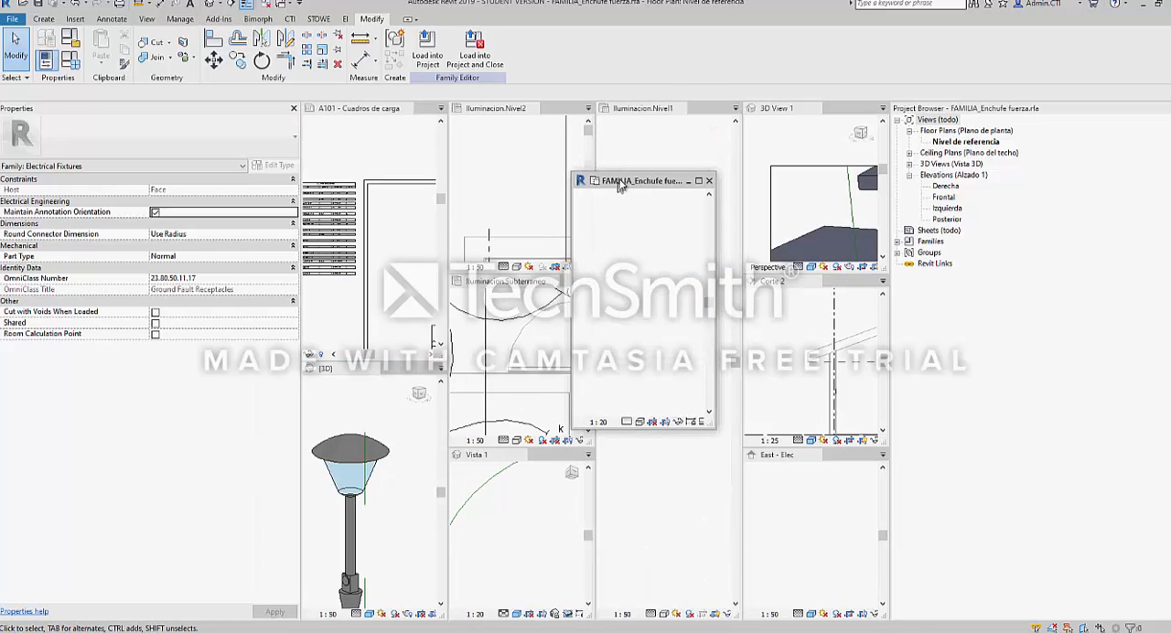
pyautogui.doubleClick(623, 182)
pyautogui.scroll(1, 168, 357)
pyautogui.moveTo(168, 356); pyautogui.dragTo(423, 400, button='middle')
pyautogui.scroll(-4, 423, 399)
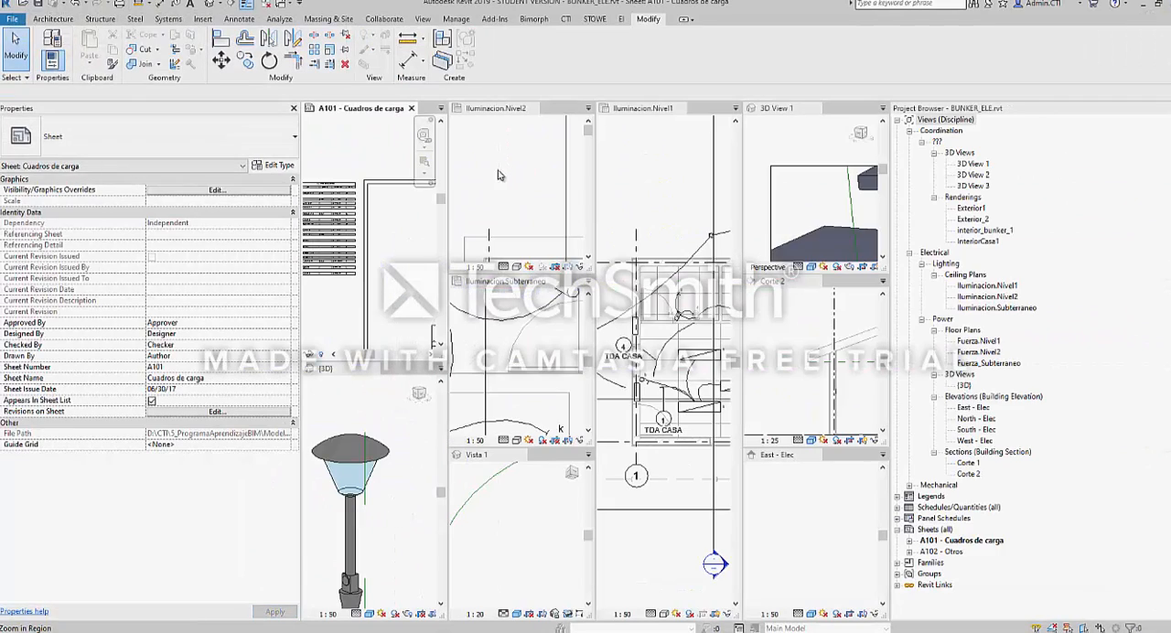
pyautogui.click(498, 175)
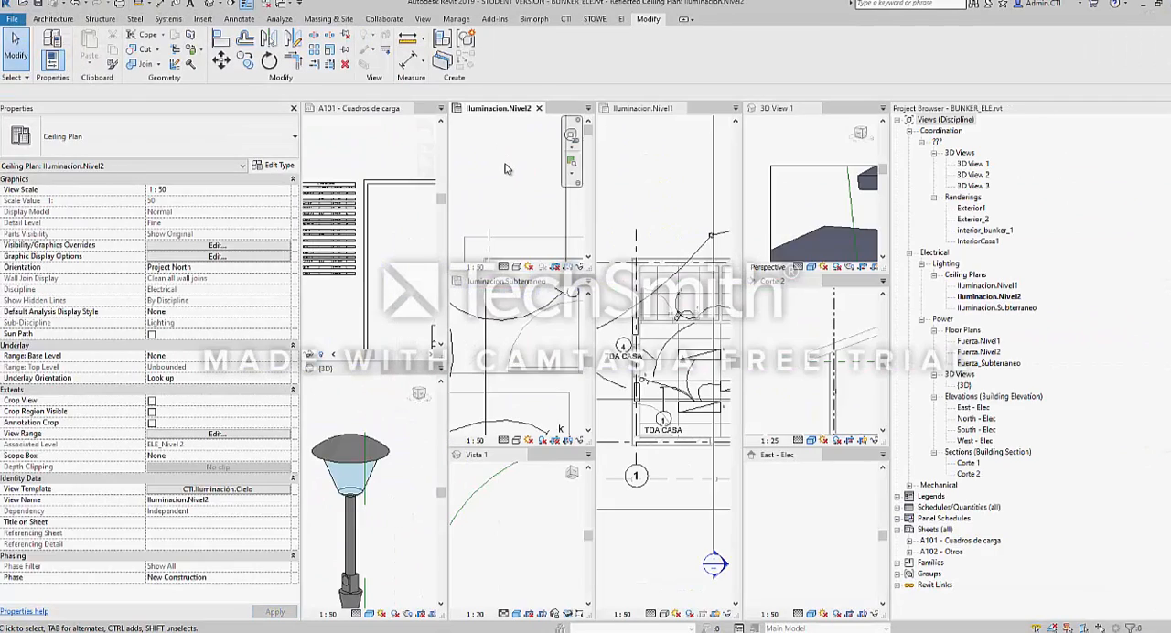
# Close the {3D}, A101 - Cuadros de carga, Iluminacion.Nivel2, Iluminacion.Subterraneo and Vista 1 views
pyautogui.click(410, 468)
pyautogui.click(373, 369)
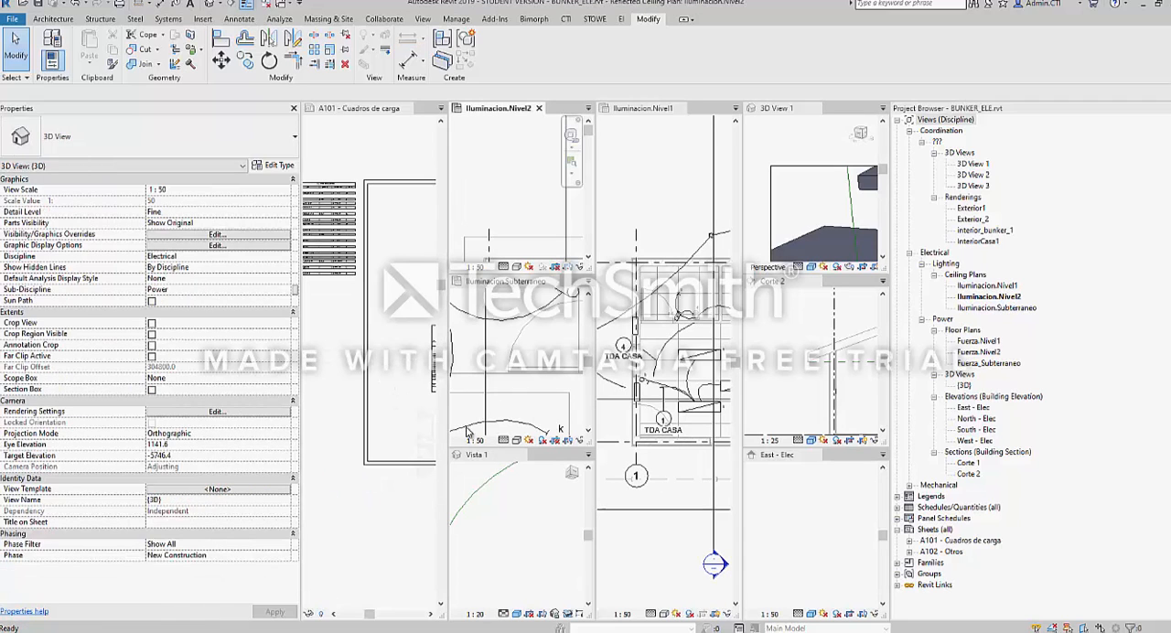
pyautogui.click(406, 109)
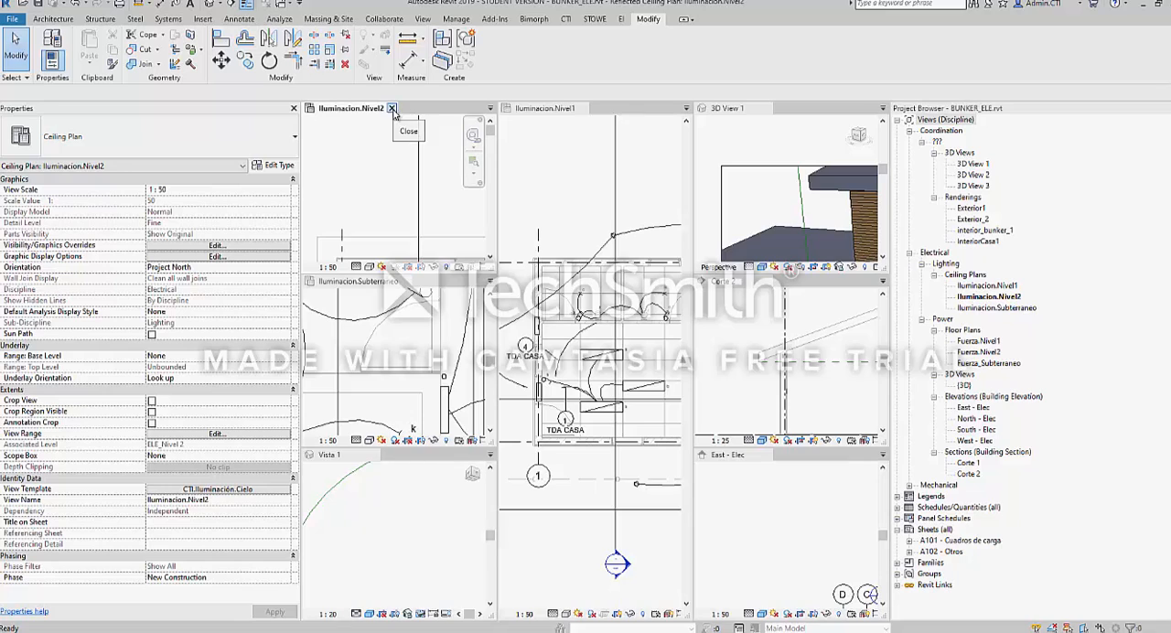
pyautogui.click(391, 108)
pyautogui.click(406, 108)
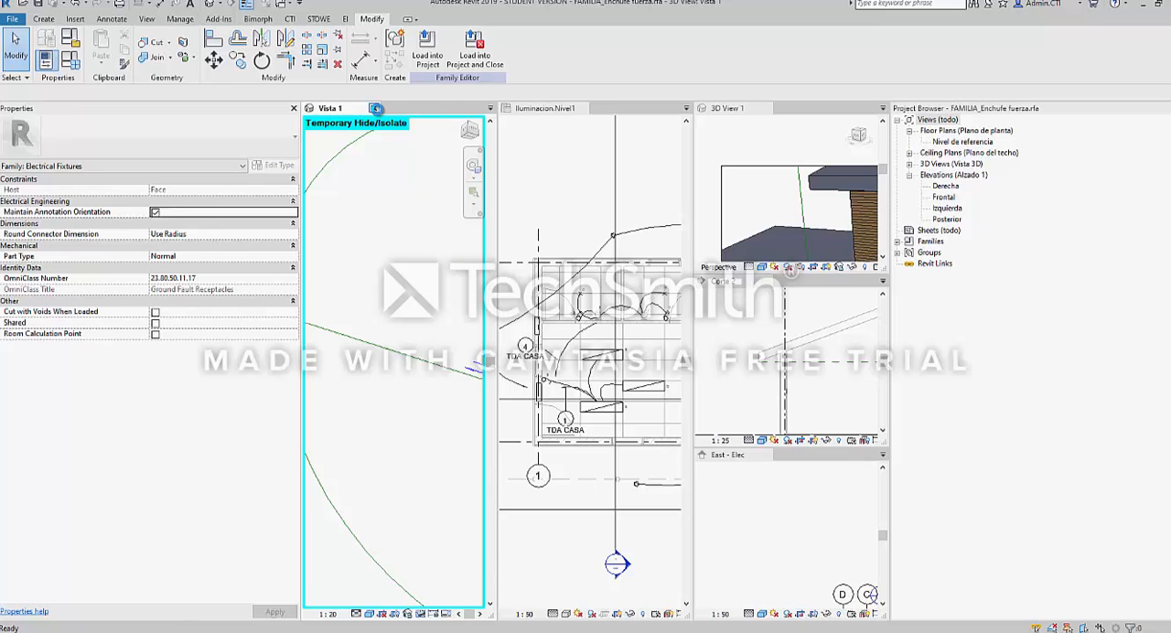
pyautogui.click(373, 108)
# Close the 3D View 1 and Corte 2 views, keeping only Iluminacion.Nivel1 and East - Elec tiled side by side
pyautogui.click(610, 322)
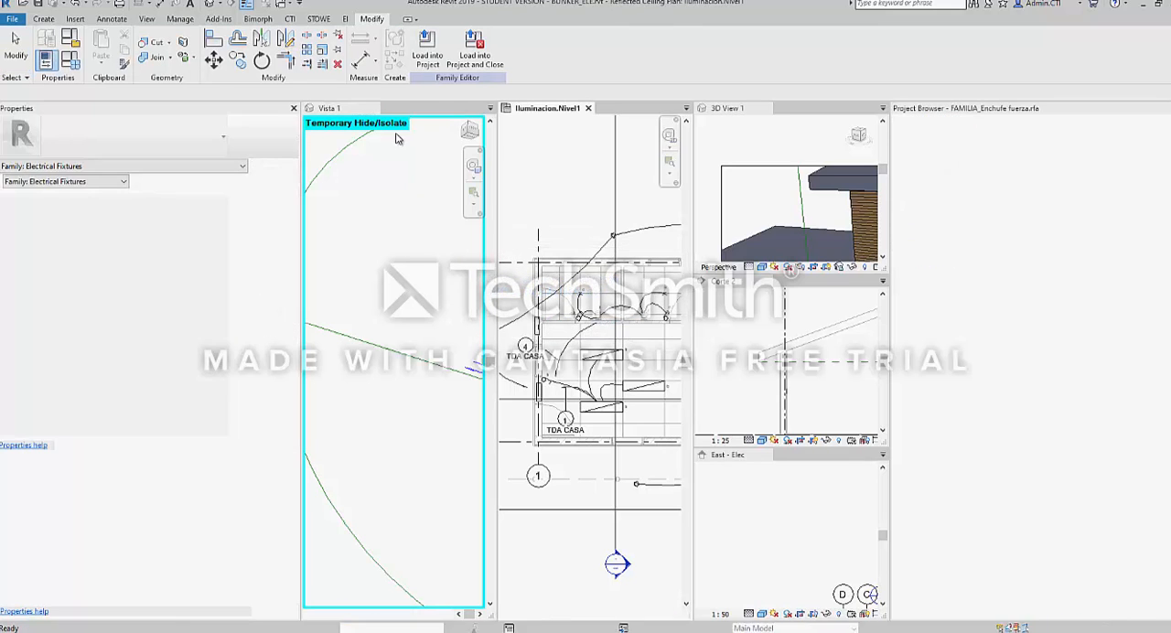
pyautogui.click(685, 193)
pyautogui.click(668, 108)
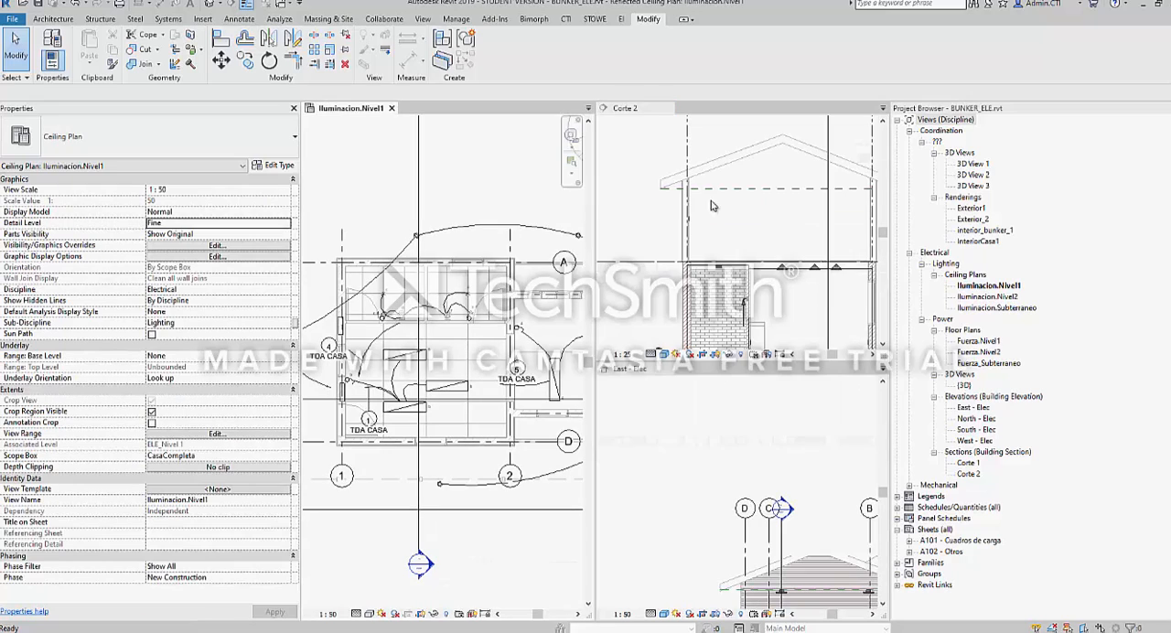
pyautogui.click(668, 108)
pyautogui.click(686, 338)
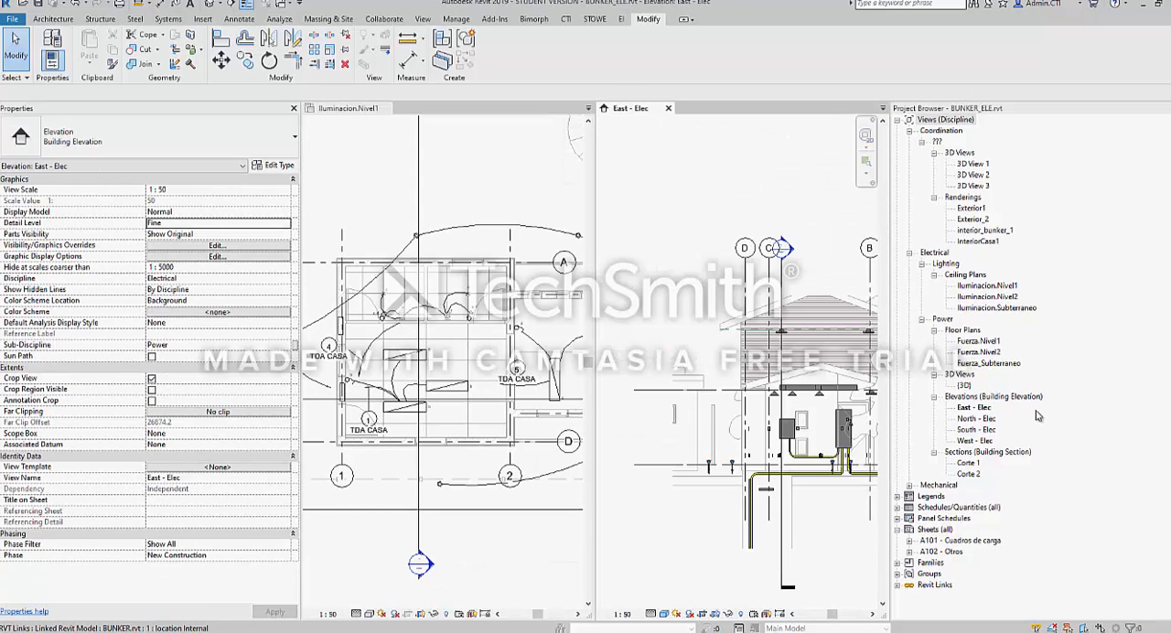
# Open the {3D} view in the Iluminacion.Nivel1 tile and inspect the electrical model beside the East - Elec elevation
pyautogui.click(373, 108)
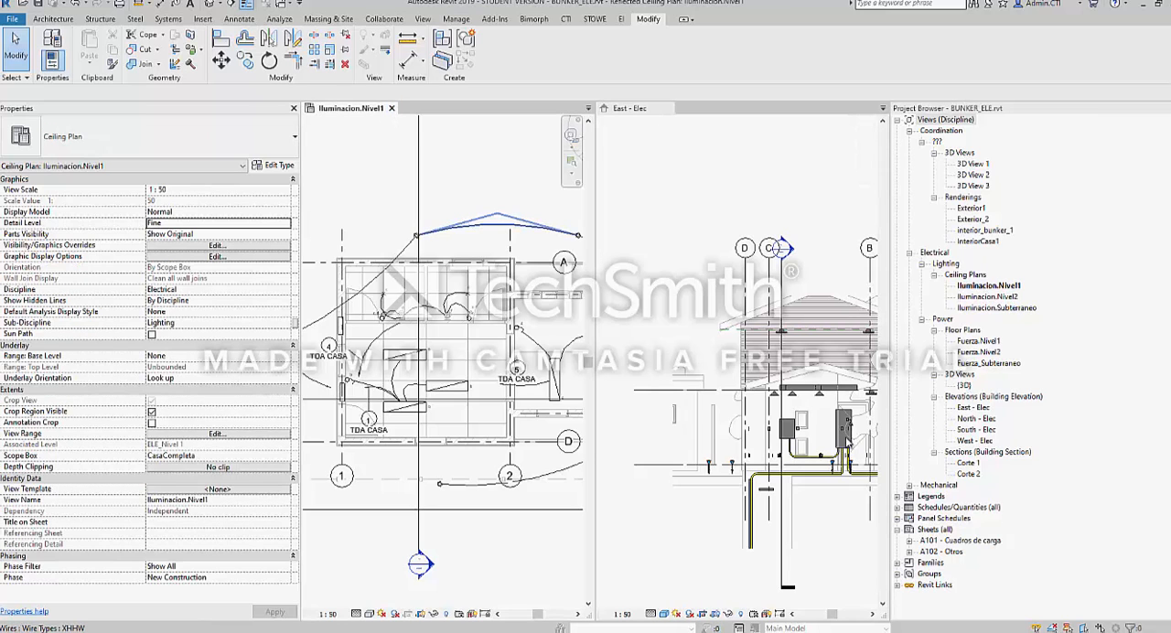
pyautogui.doubleClick(964, 387)
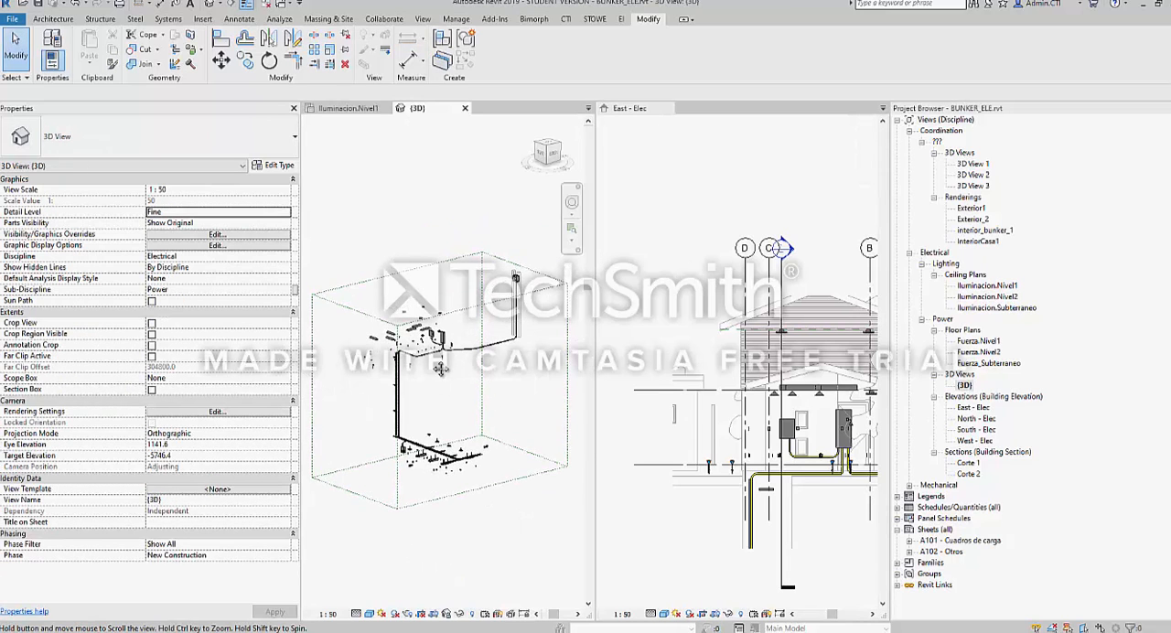
pyautogui.scroll(3, 492, 308)
pyautogui.moveTo(492, 309); pyautogui.dragTo(460, 312, button='middle')
pyautogui.scroll(-3, 869, 424)
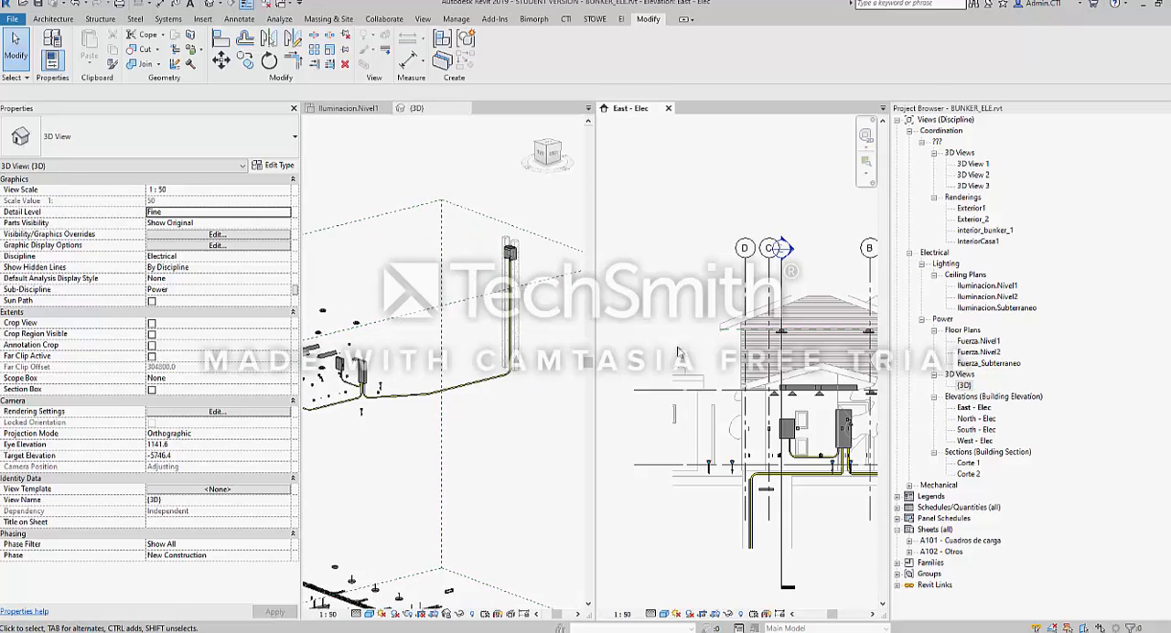
# Close the East - Elec and Iluminacion.Nivel1 views and open the Fuerza.Nivel1 floor plan alongside the {3D} view
pyautogui.moveTo(868, 424); pyautogui.dragTo(761, 389, button='middle')
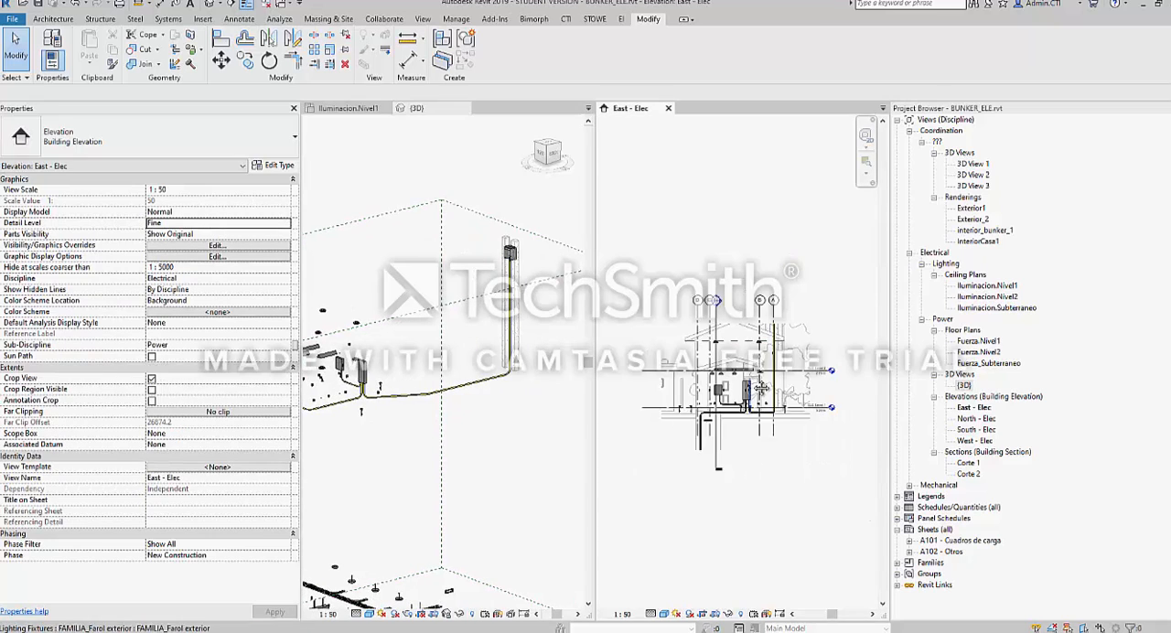
pyautogui.click(669, 108)
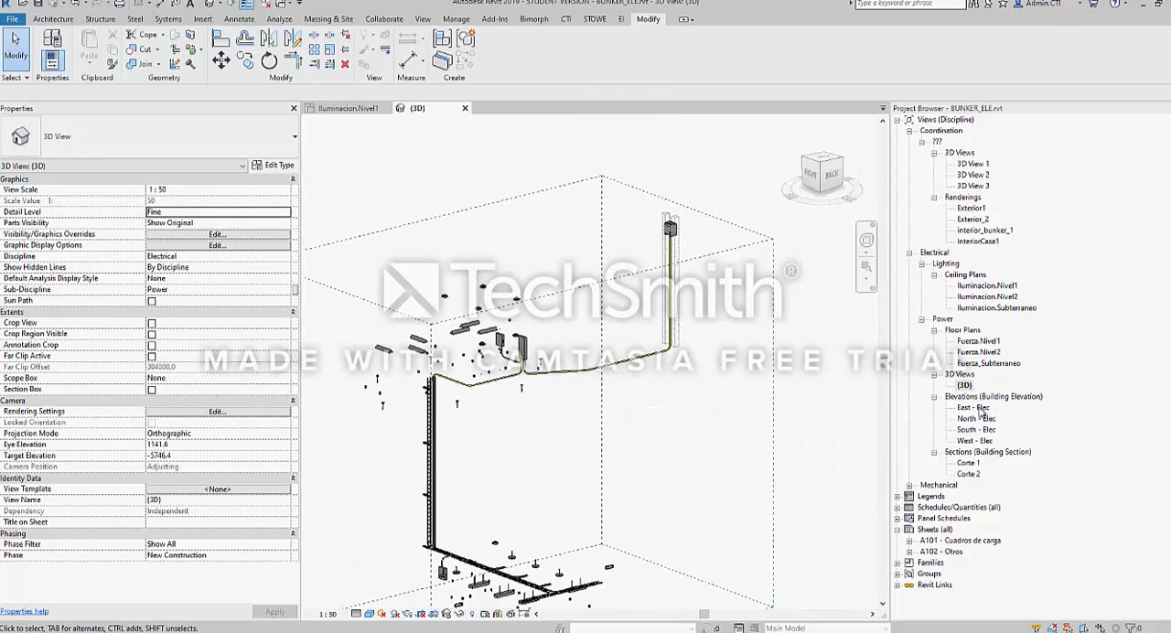
pyautogui.doubleClick(984, 341)
pyautogui.scroll(4, 450, 445)
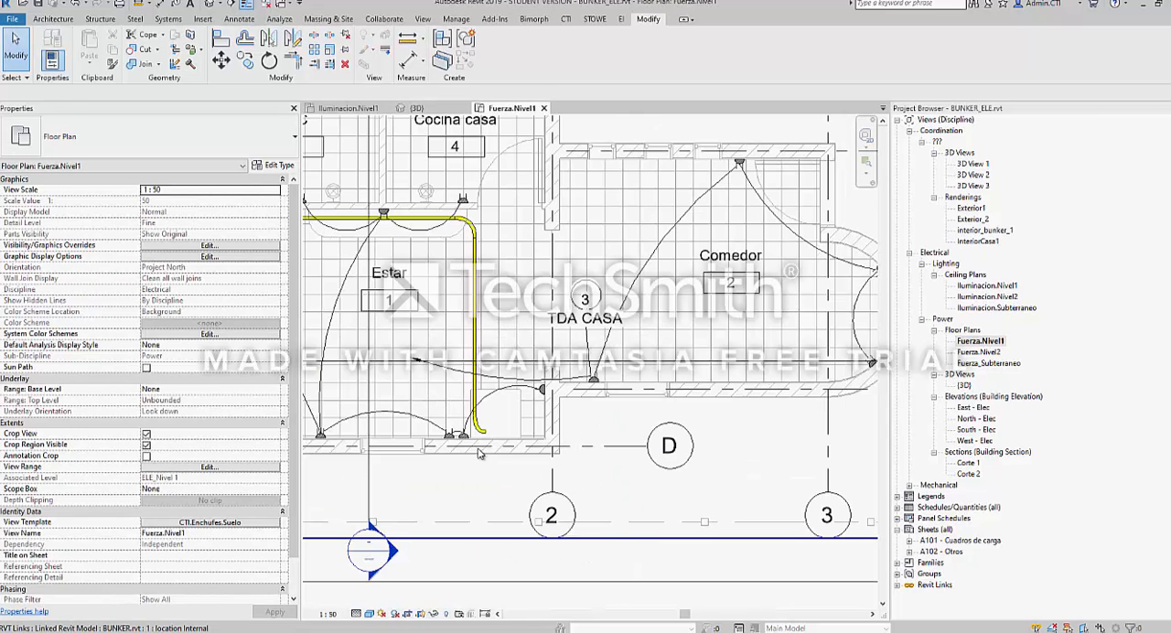
pyautogui.click(449, 443)
pyautogui.hotkey('ctrl', 'Tab')
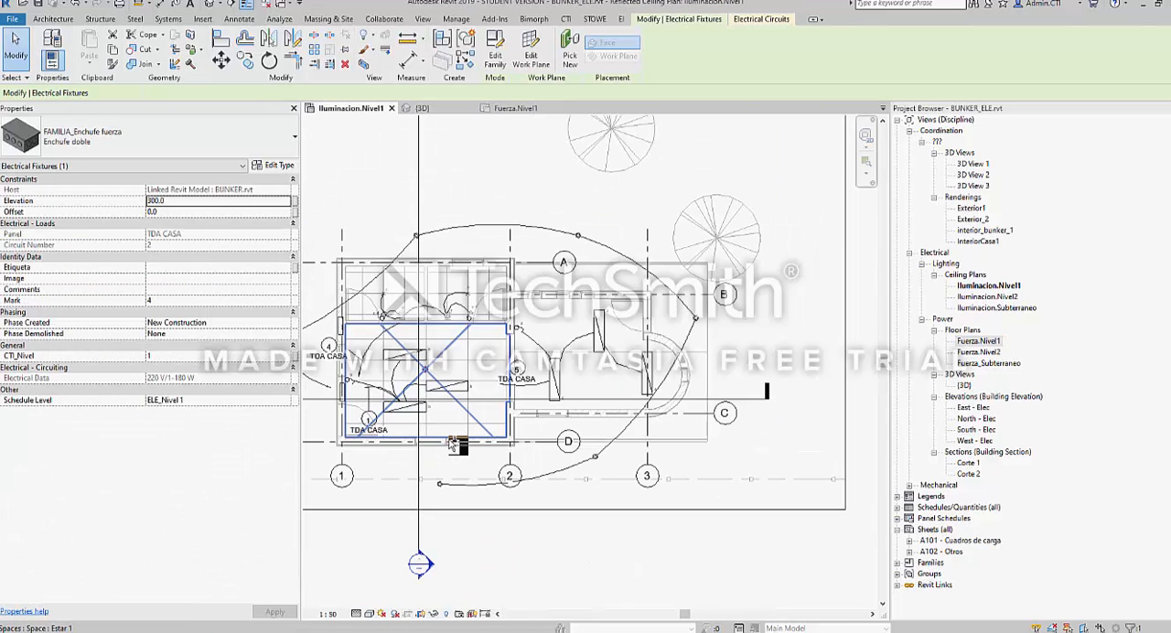
pyautogui.click(392, 108)
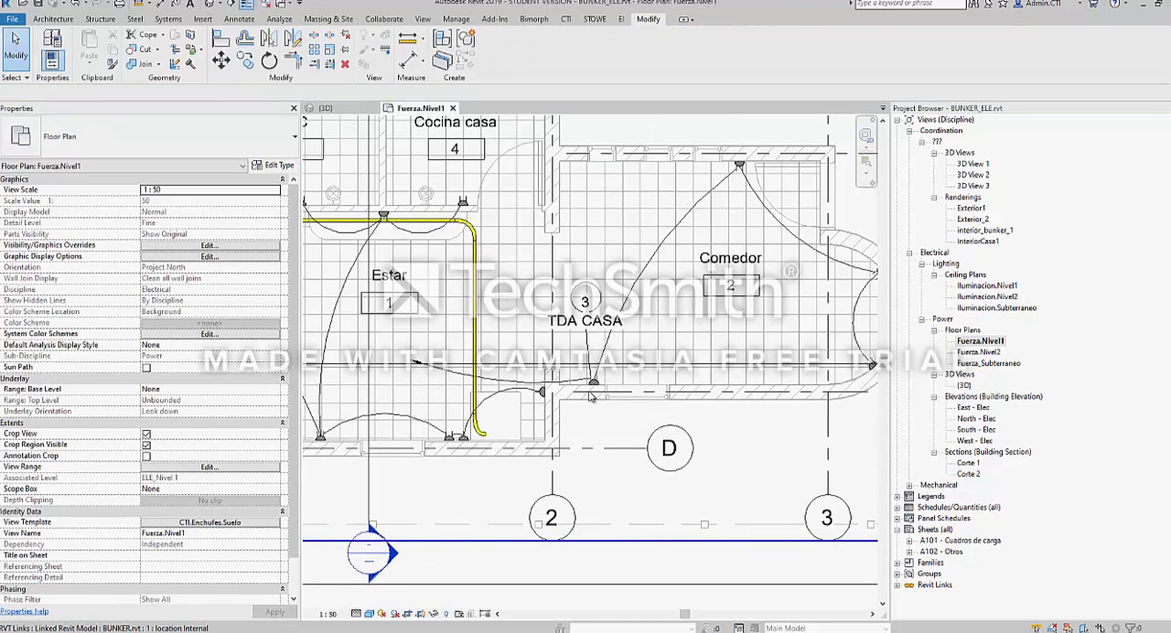
# Select the Comedor's double socket beside the circuit 3 TDA CASA tag in Fuerza.Nivel1, and tile the {3D} view with the plan
pyautogui.click(596, 384)
pyautogui.click(597, 388)
pyautogui.hotkey('ctrl', 'Tab')
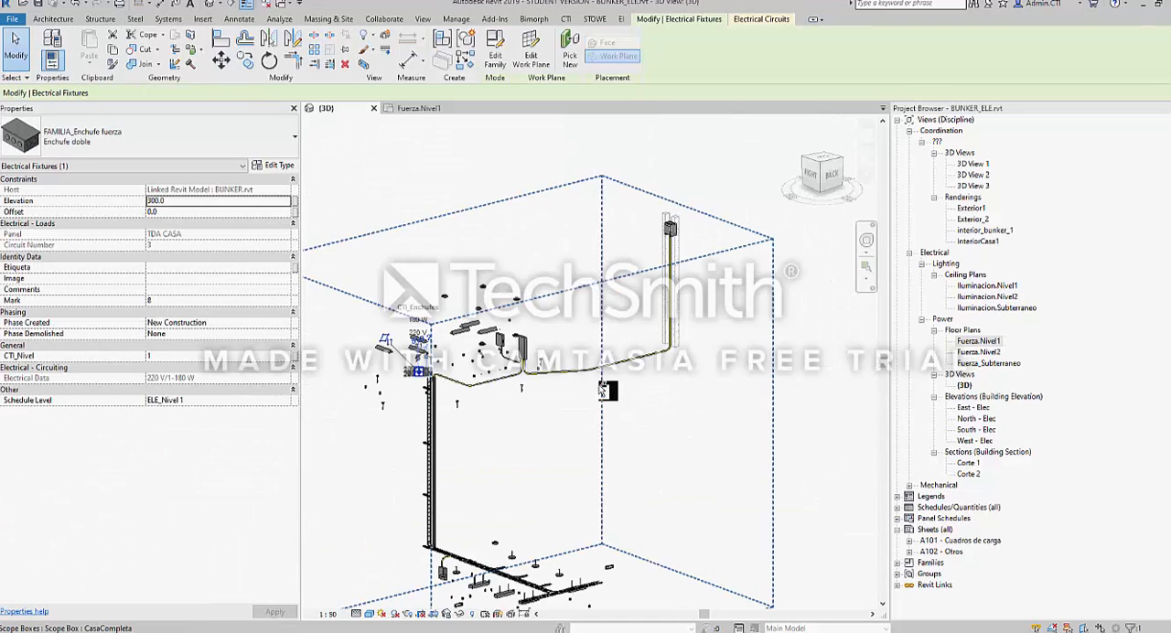
pyautogui.scroll(5, 378, 407)
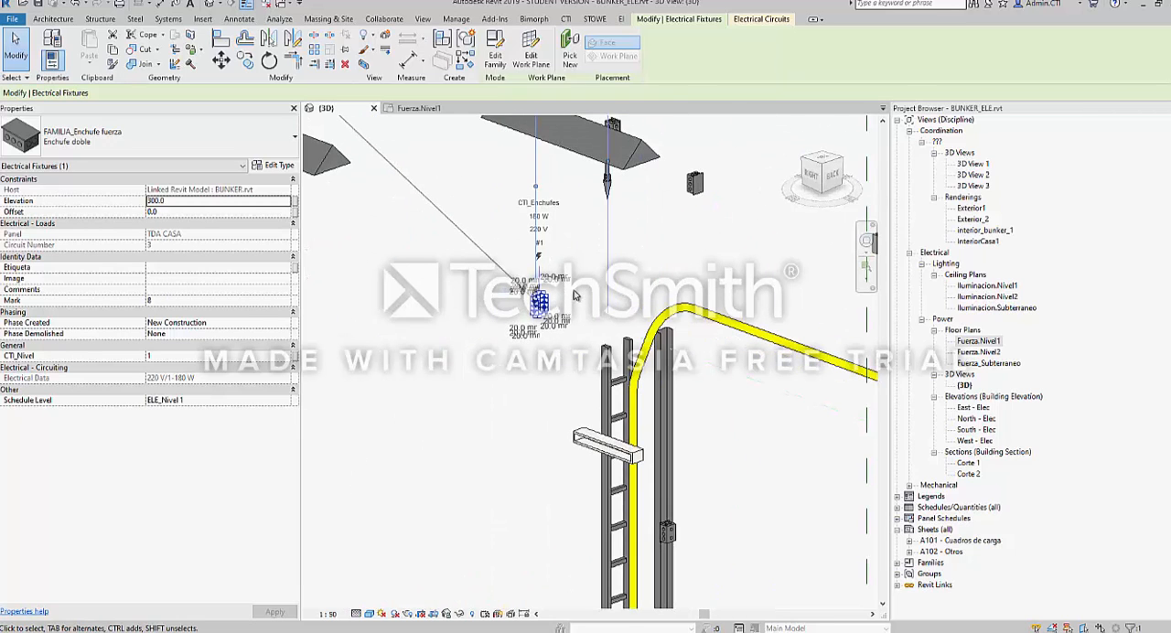
pyautogui.press('w')
pyautogui.press('t')
pyautogui.moveTo(489, 366); pyautogui.dragTo(406, 426, button='middle')
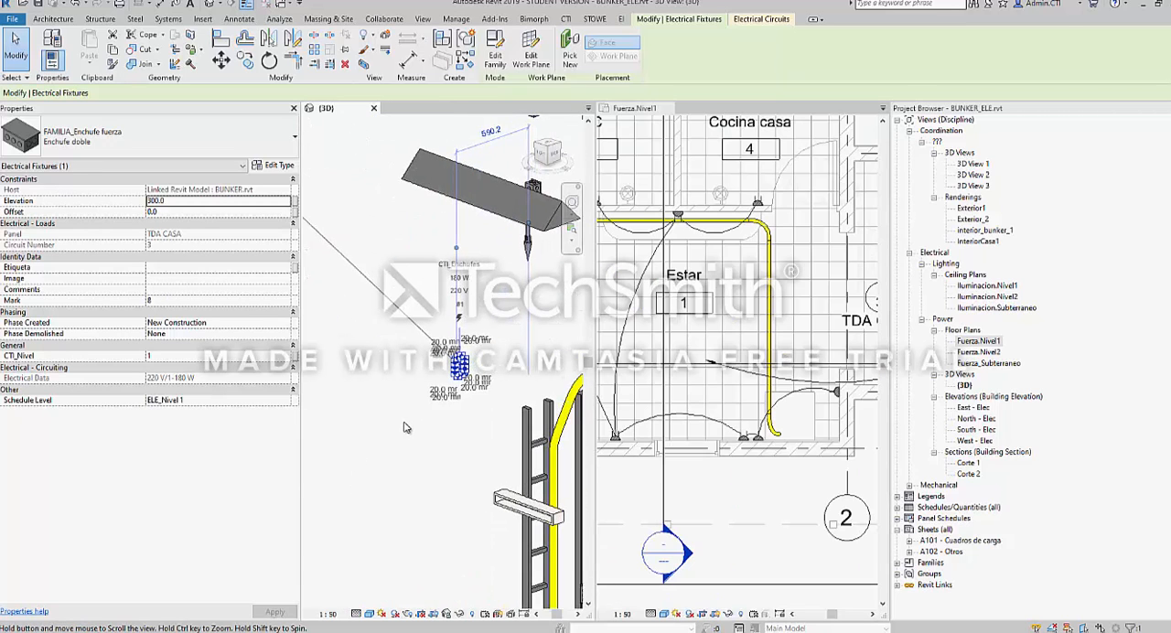
pyautogui.click(406, 426)
# Examine the selected double socket up close in both the {3D} and Fuerza.Nivel1 tiles, then clear the selection
pyautogui.click(456, 366)
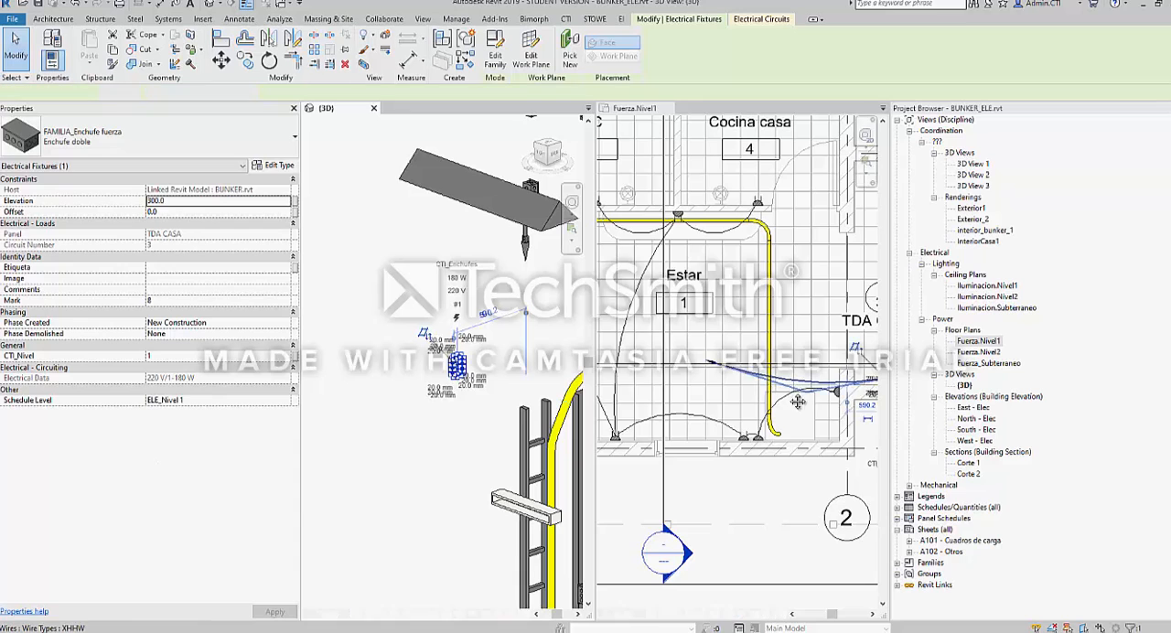
pyautogui.moveTo(869, 401); pyautogui.dragTo(763, 394, button='middle')
pyautogui.scroll(6, 763, 393)
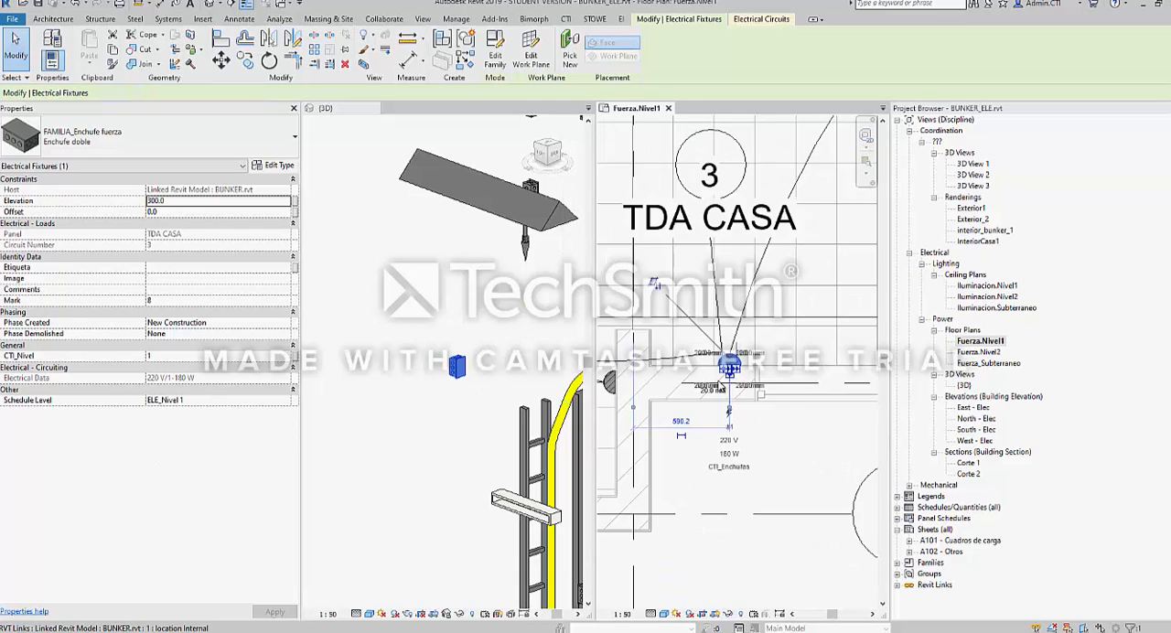
pyautogui.scroll(3, 456, 376)
pyautogui.click(478, 379)
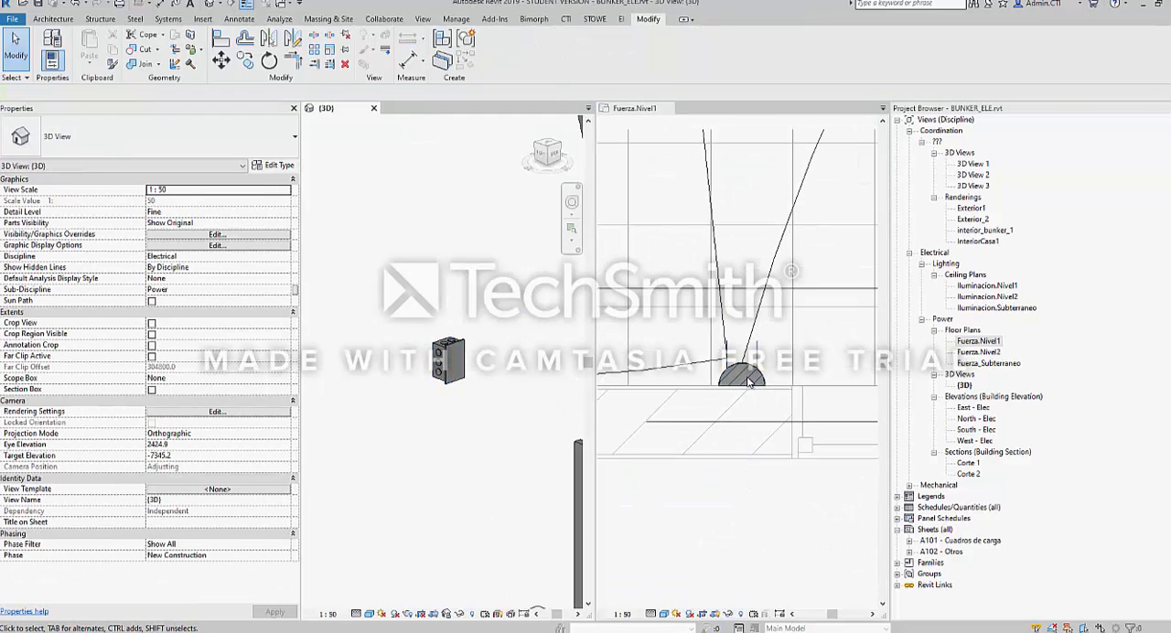
# Delete the Comedor's double socket from the {3D} view, check the Fuerza.Nivel1 plan beside it, and undo the deletion
pyautogui.click(443, 361)
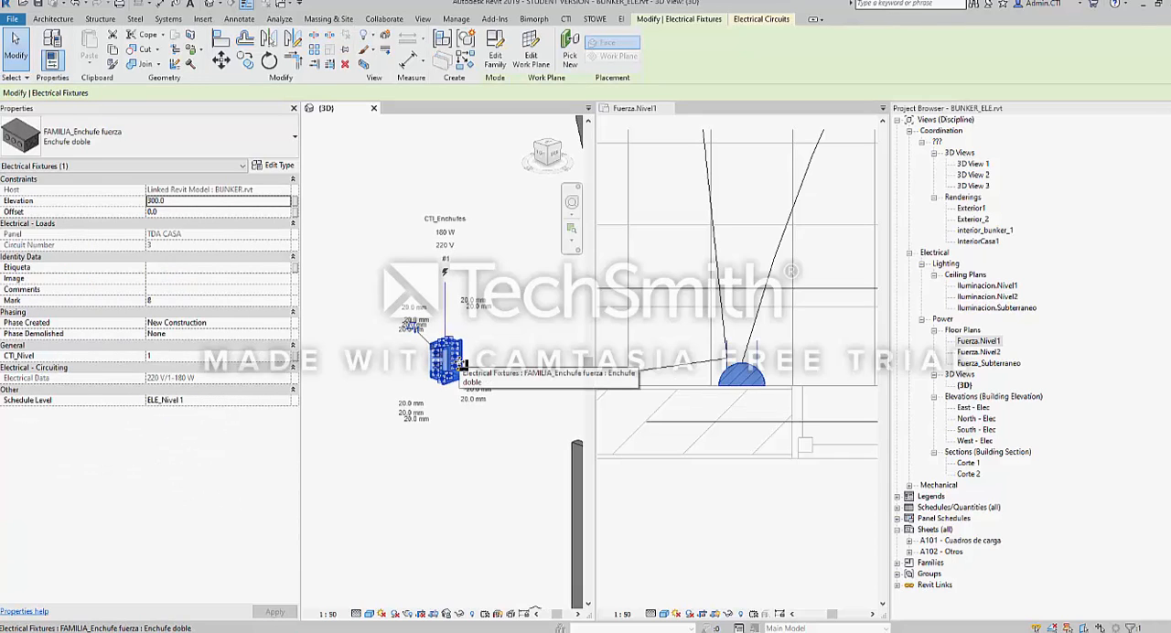
pyautogui.moveTo(462, 362); pyautogui.dragTo(459, 362, button='middle')
pyautogui.press('Delete')
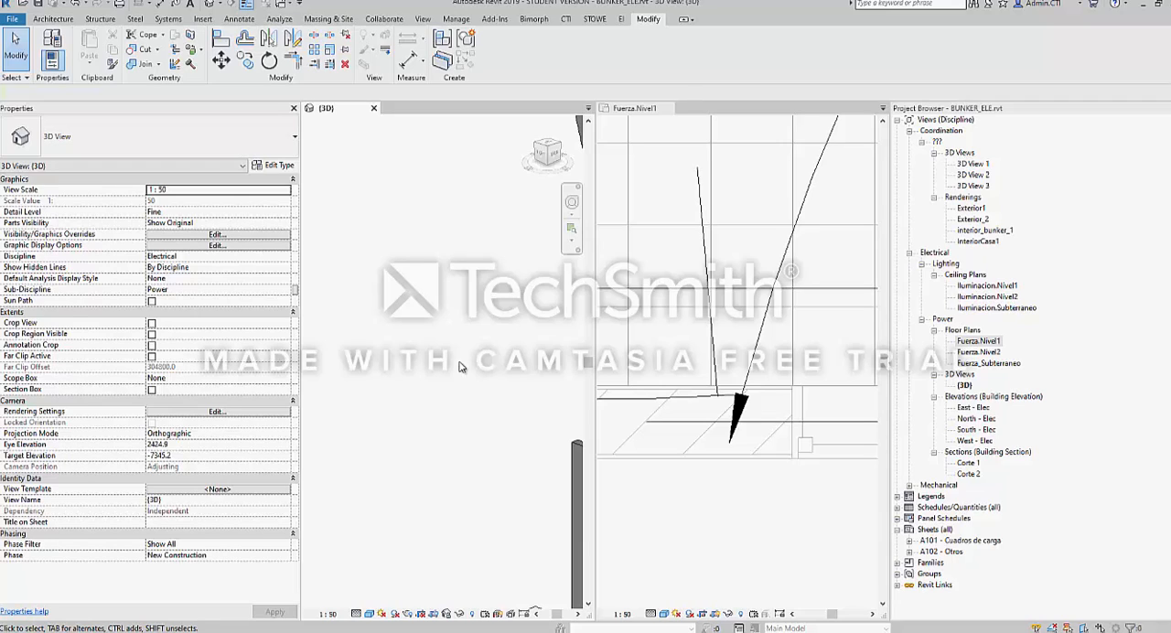
pyautogui.hotkey('ctrl', 'z')
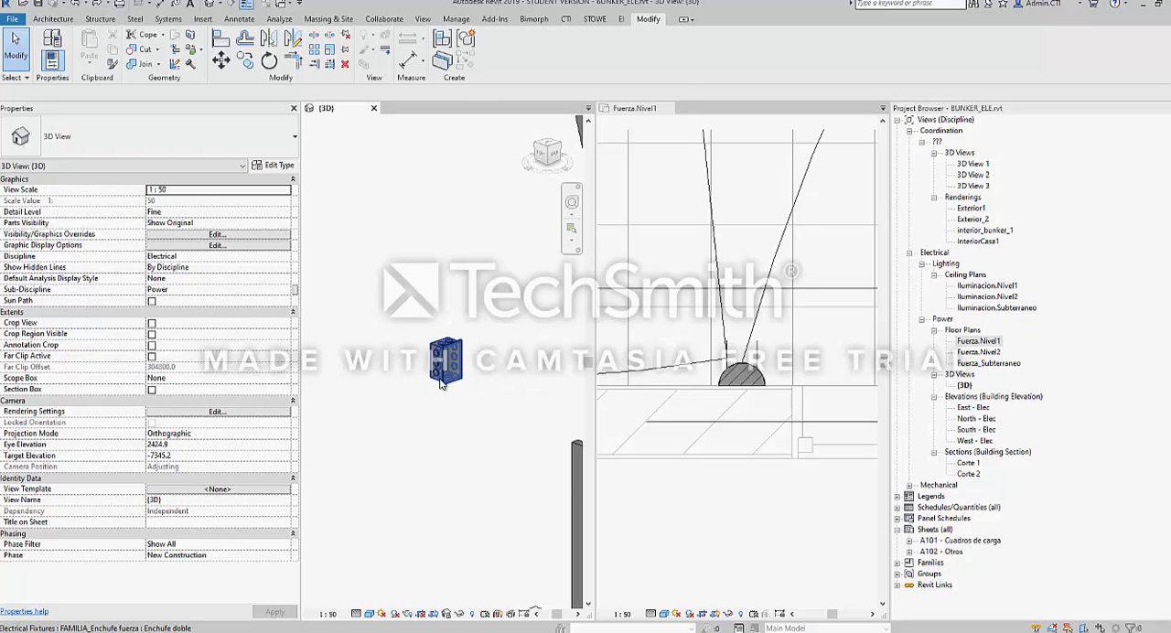
pyautogui.scroll(-2, 441, 384)
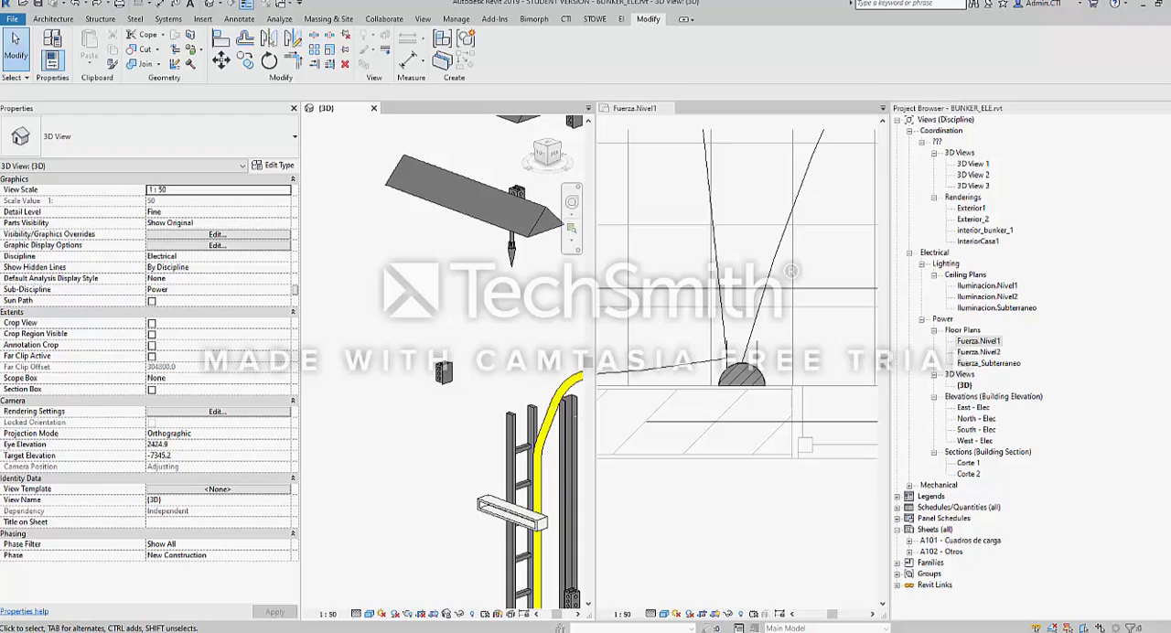